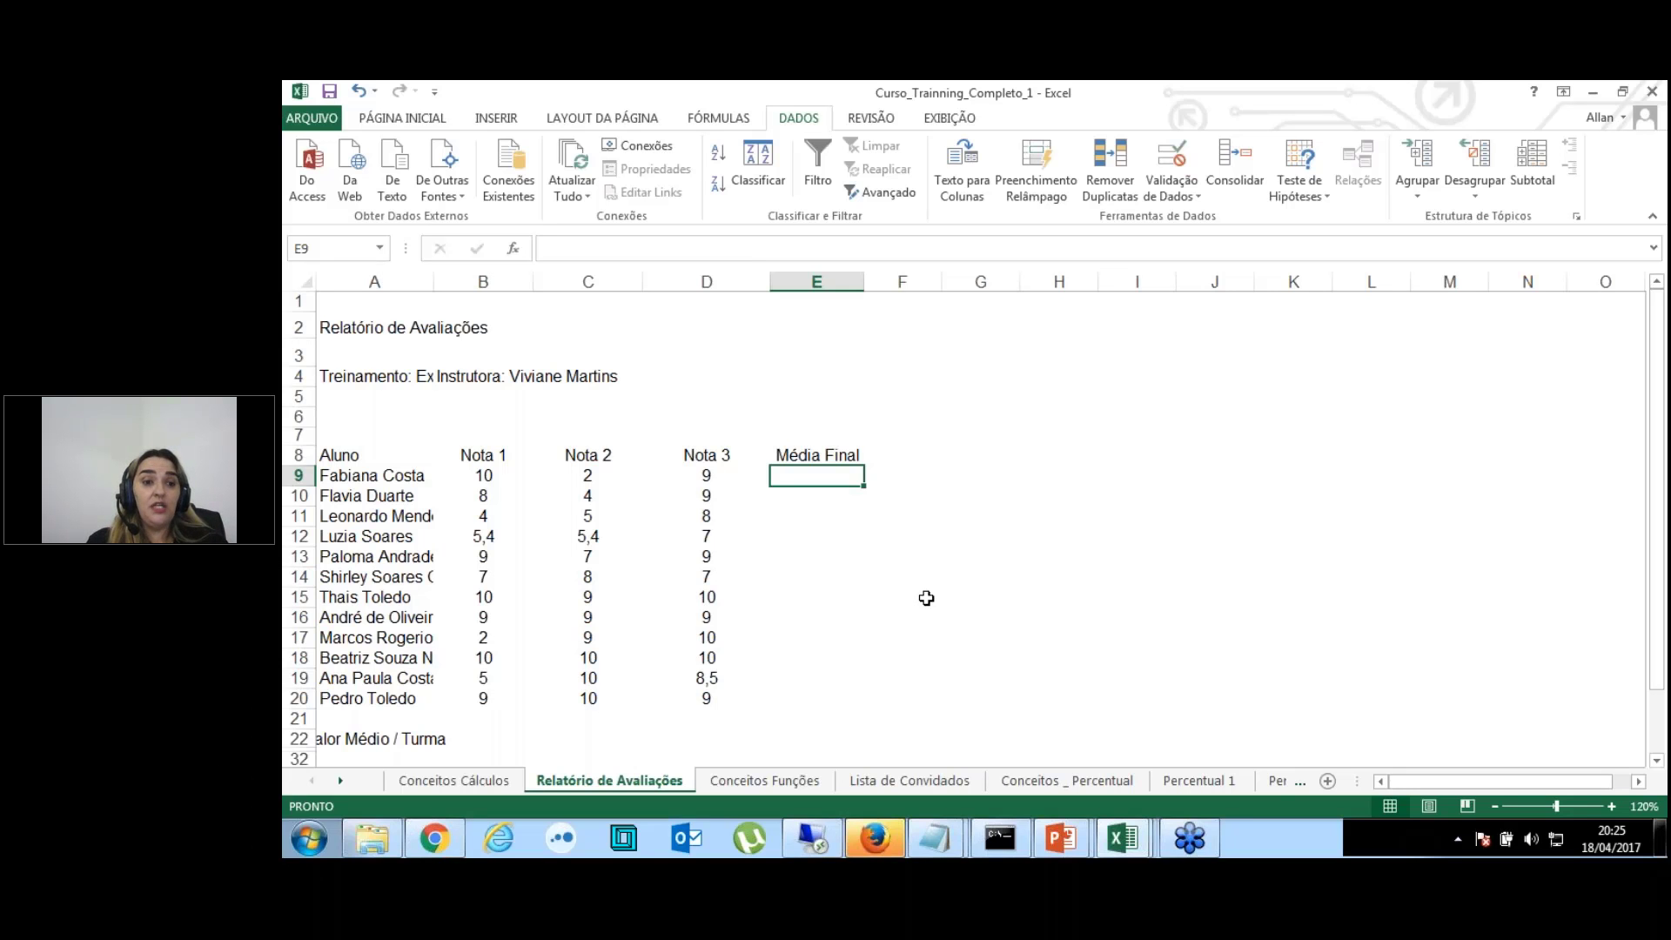
# Step: Step through the truncated student names in column A and toward the Média Final heading
pyautogui.press('Left')
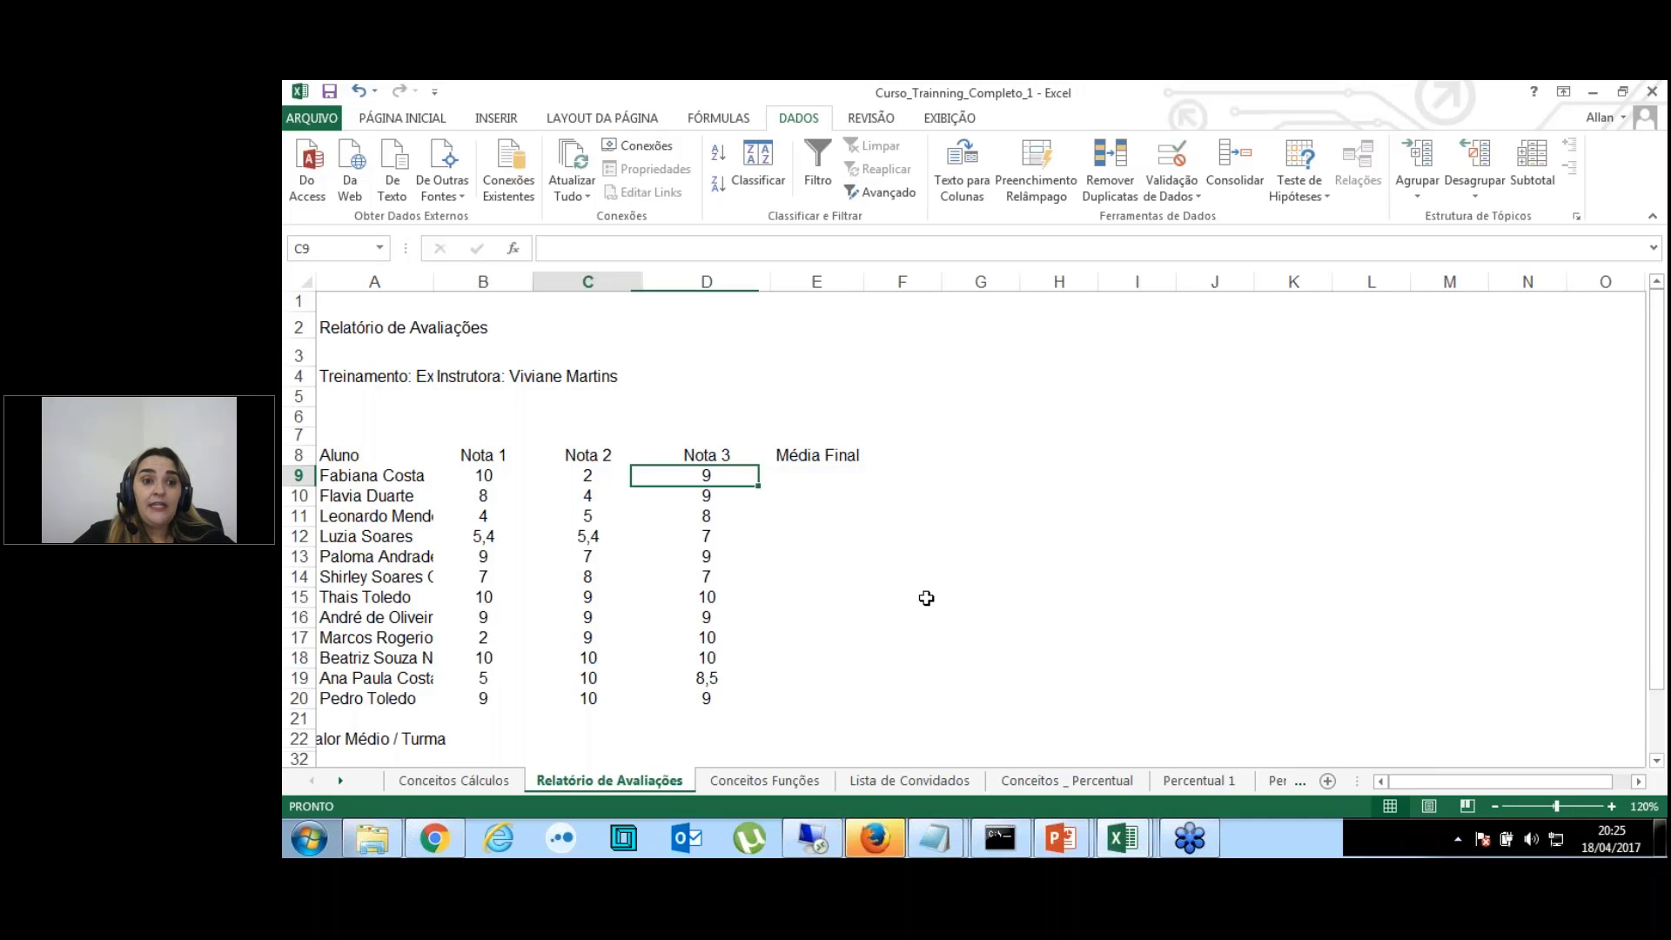
pyautogui.press('Left')
pyautogui.press('Left')
pyautogui.press('Left')
pyautogui.press('Down')
pyautogui.press('Down')
pyautogui.press('Down')
pyautogui.press('Down')
pyautogui.press('Down')
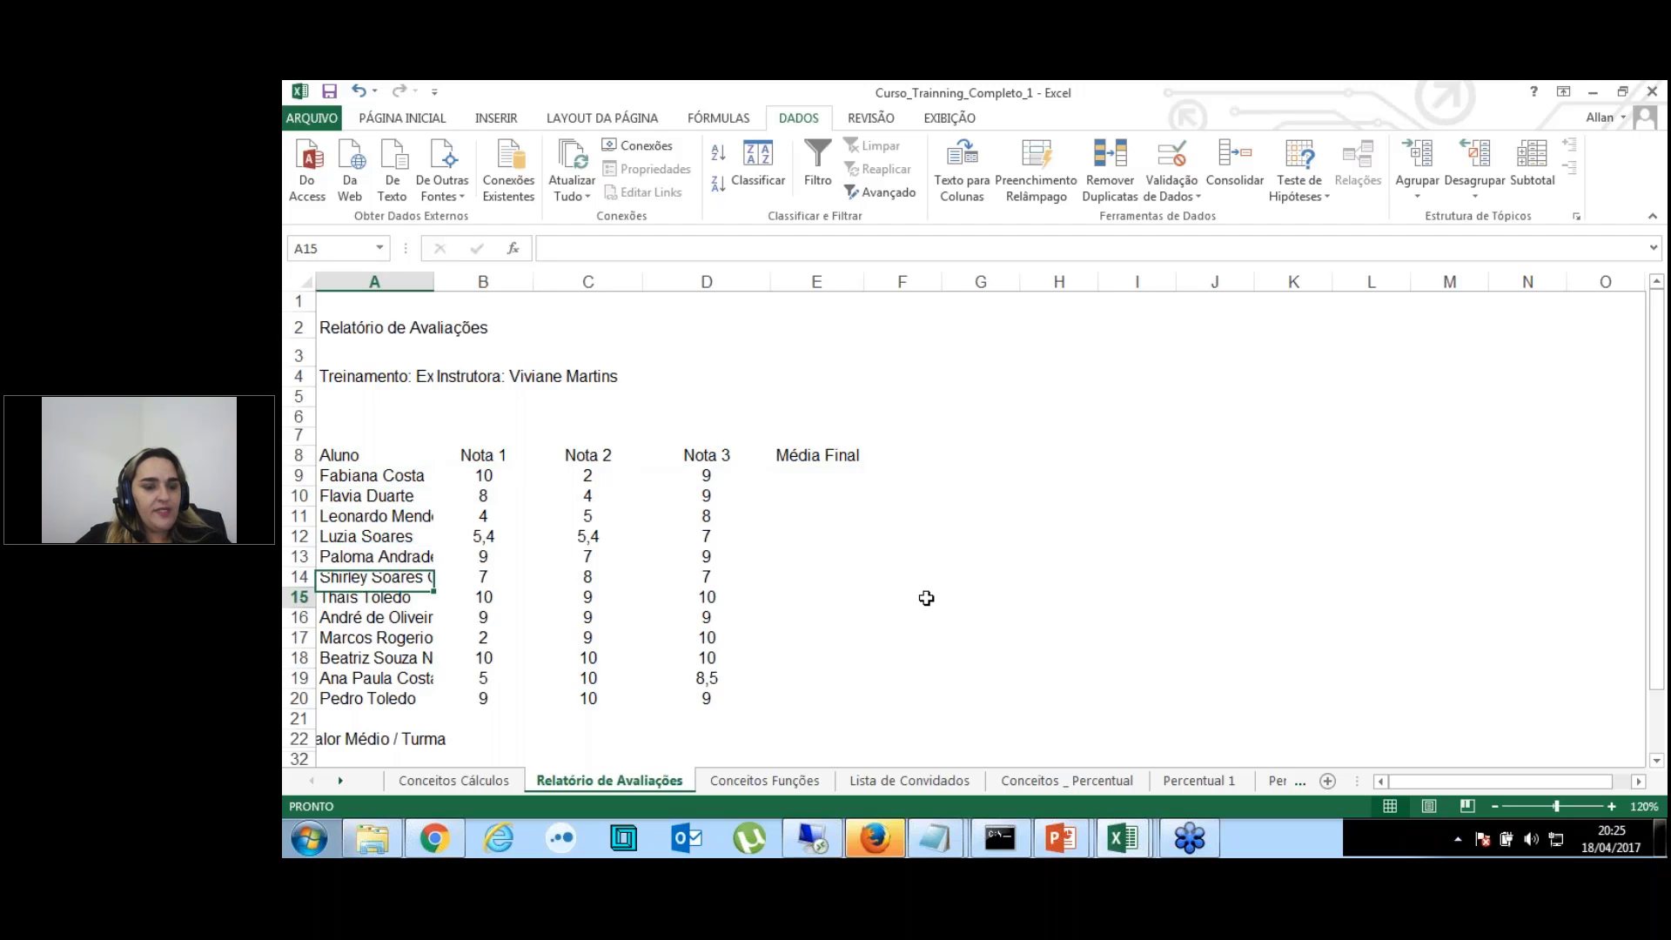
pyautogui.press('Down')
pyautogui.press('Down')
pyautogui.press('Down')
pyautogui.press('Down')
pyautogui.press('Down')
pyautogui.press('Down')
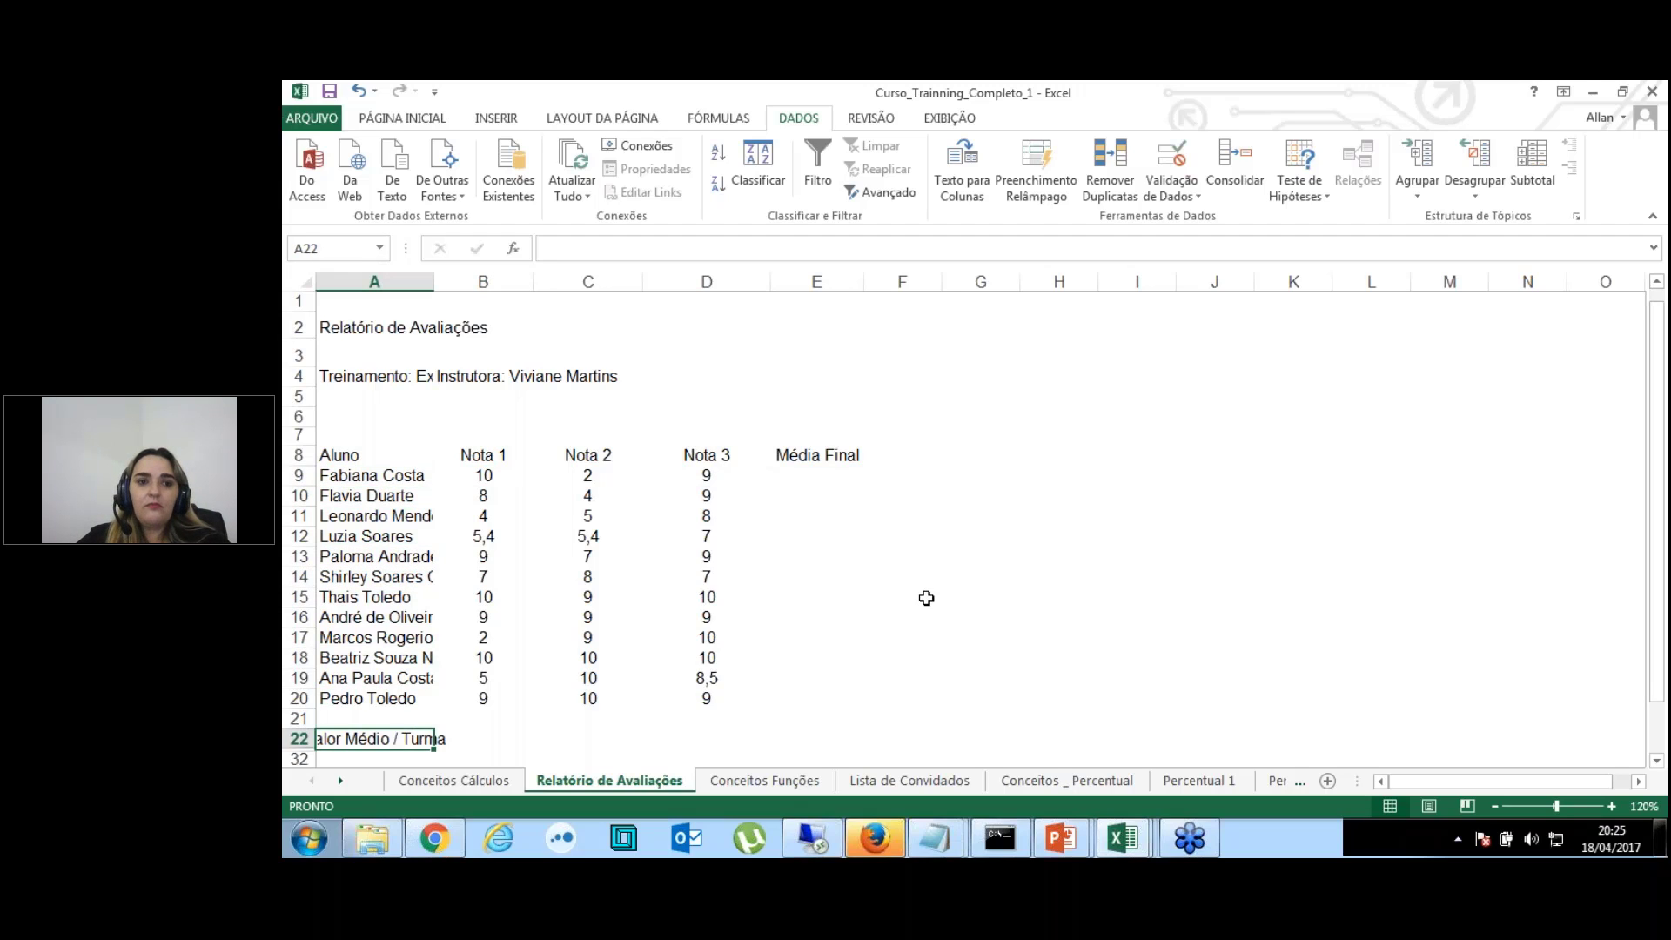
pyautogui.press('Down')
pyautogui.press('Up')
pyautogui.press('Up')
pyautogui.press('Up')
pyautogui.press('Up')
pyautogui.press('Up')
pyautogui.press('Up')
pyautogui.press('Up')
pyautogui.press('Up')
pyautogui.press('Up')
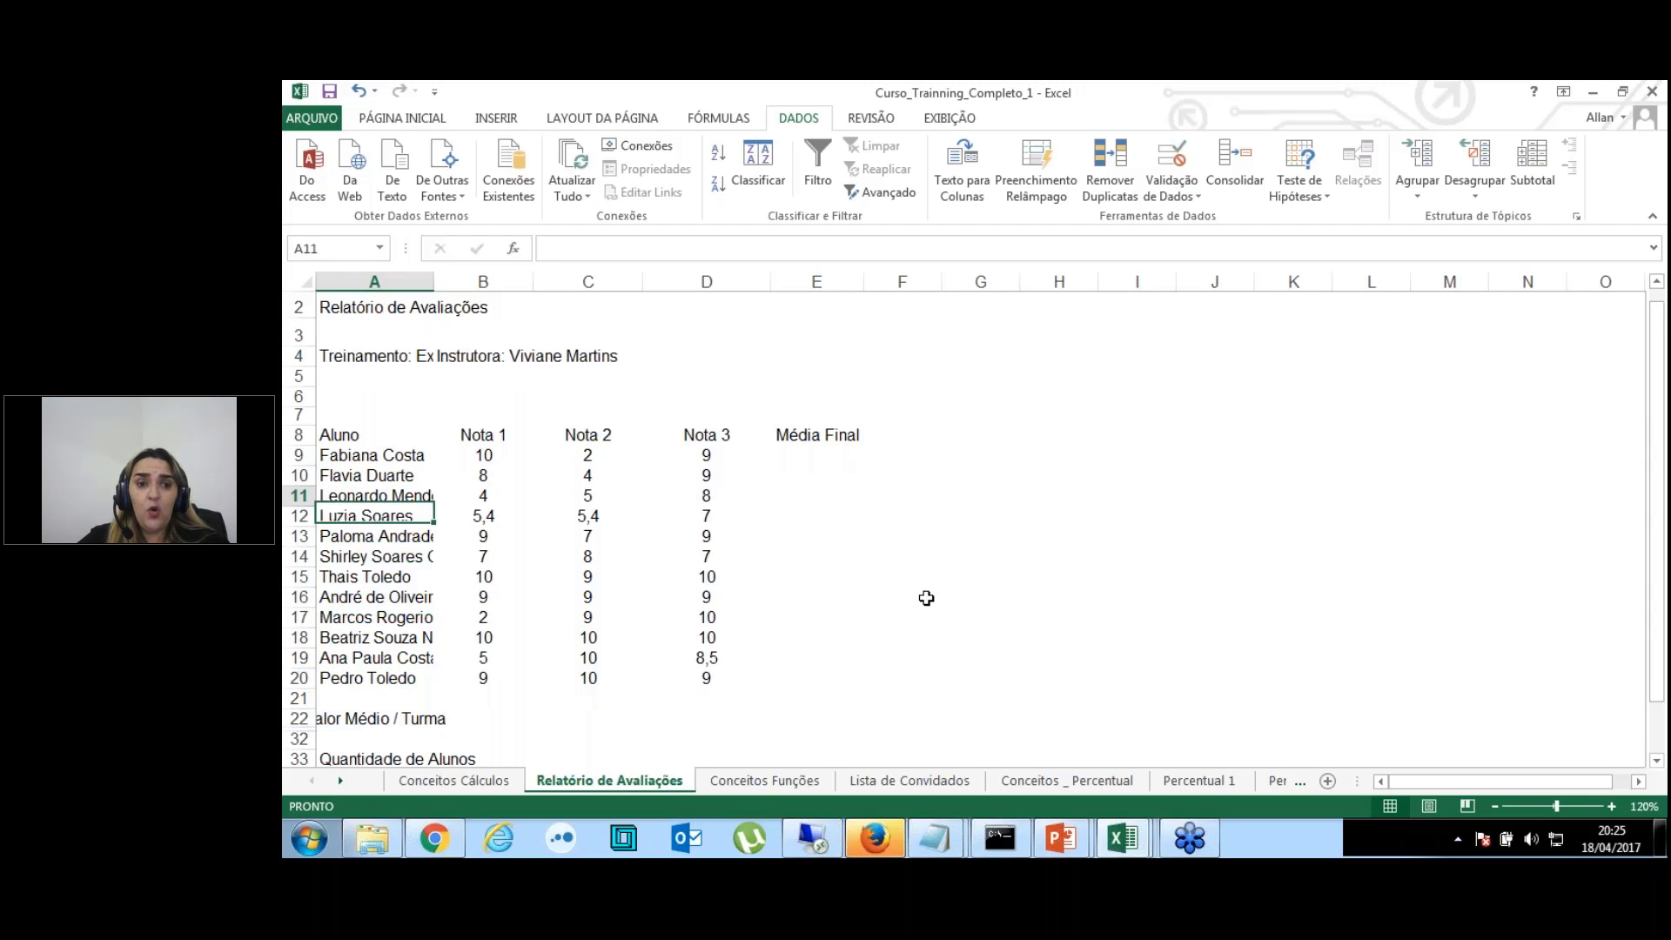
pyautogui.press('Right')
pyautogui.press('Right')
pyautogui.press('Right')
pyautogui.press('Right')
pyautogui.press('Up')
pyautogui.press('Up')
pyautogui.press('Up')
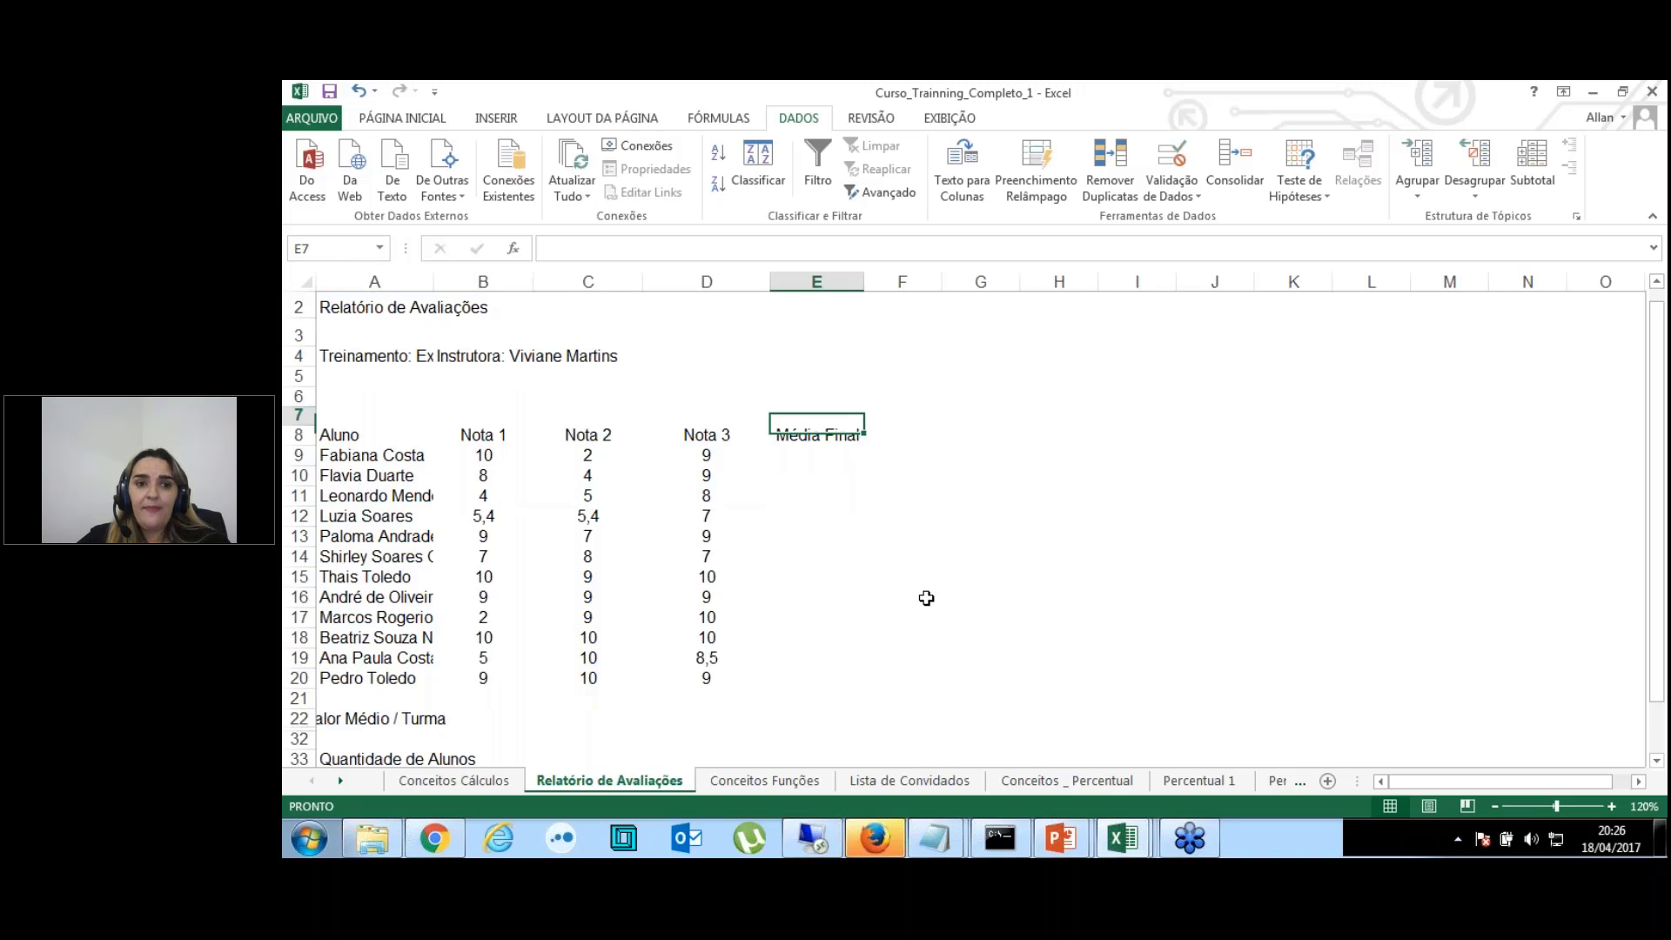
pyautogui.press('Up')
pyautogui.press('Up')
pyautogui.press('Up')
pyautogui.press('Up')
pyautogui.press('Up')
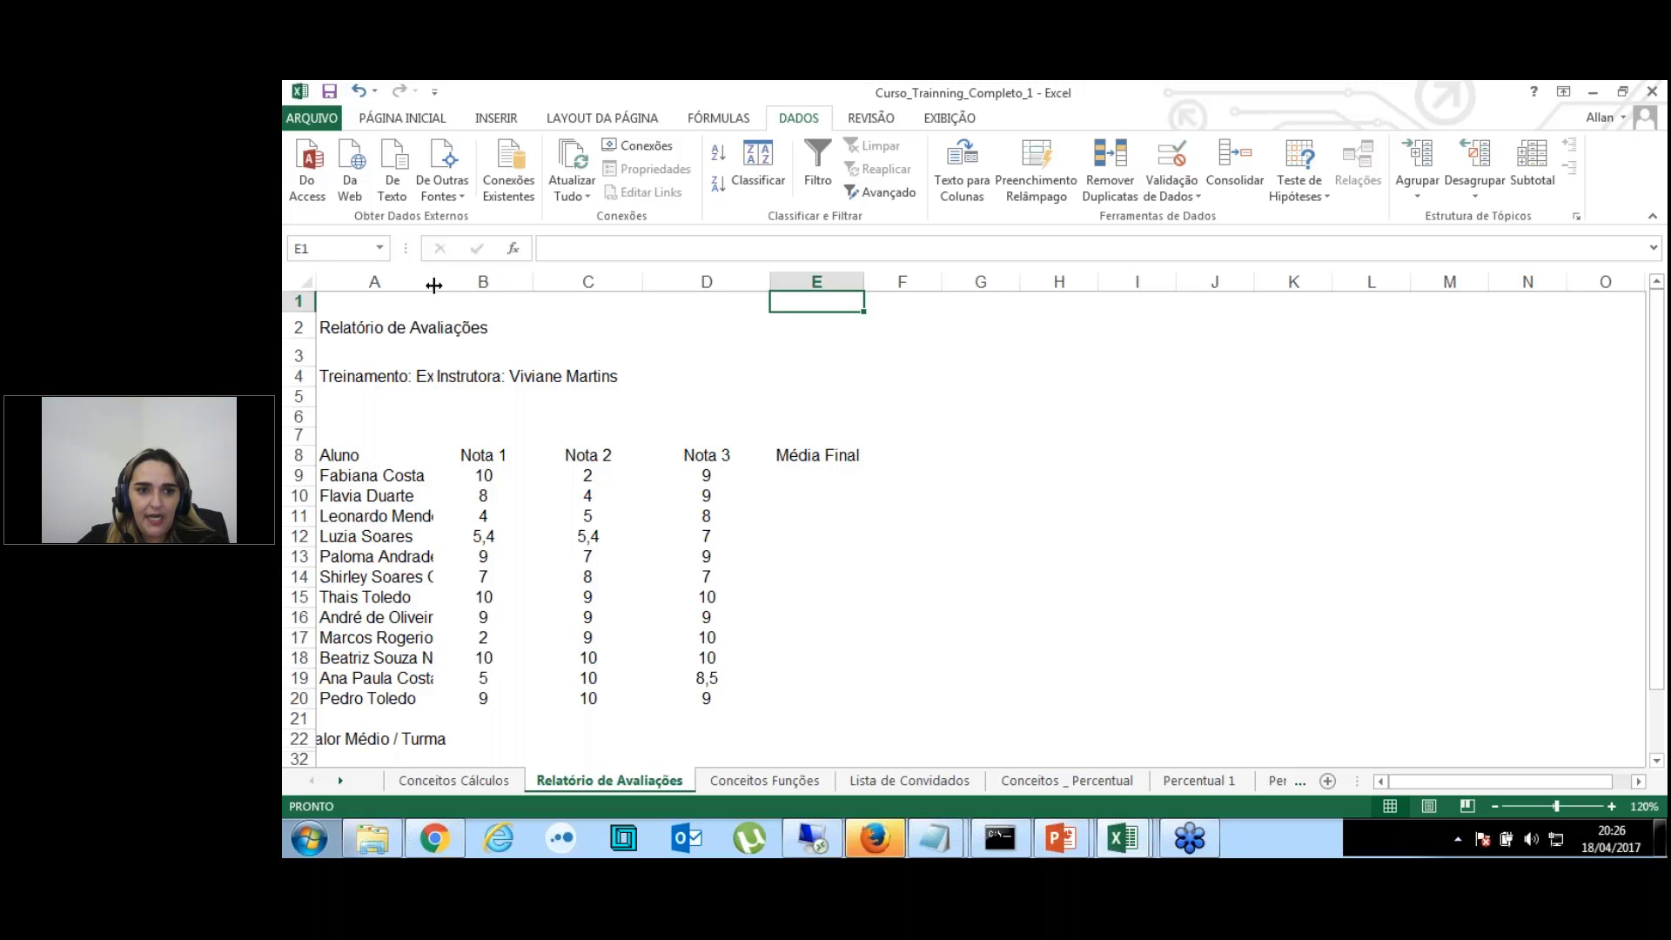
# Step: AutoFit column A so the longest student name fits, then click A5
pyautogui.moveTo(433, 285)
pyautogui.mouseDown()
pyautogui.moveTo(540, 287)
pyautogui.moveTo(437, 288)
pyautogui.mouseUp()
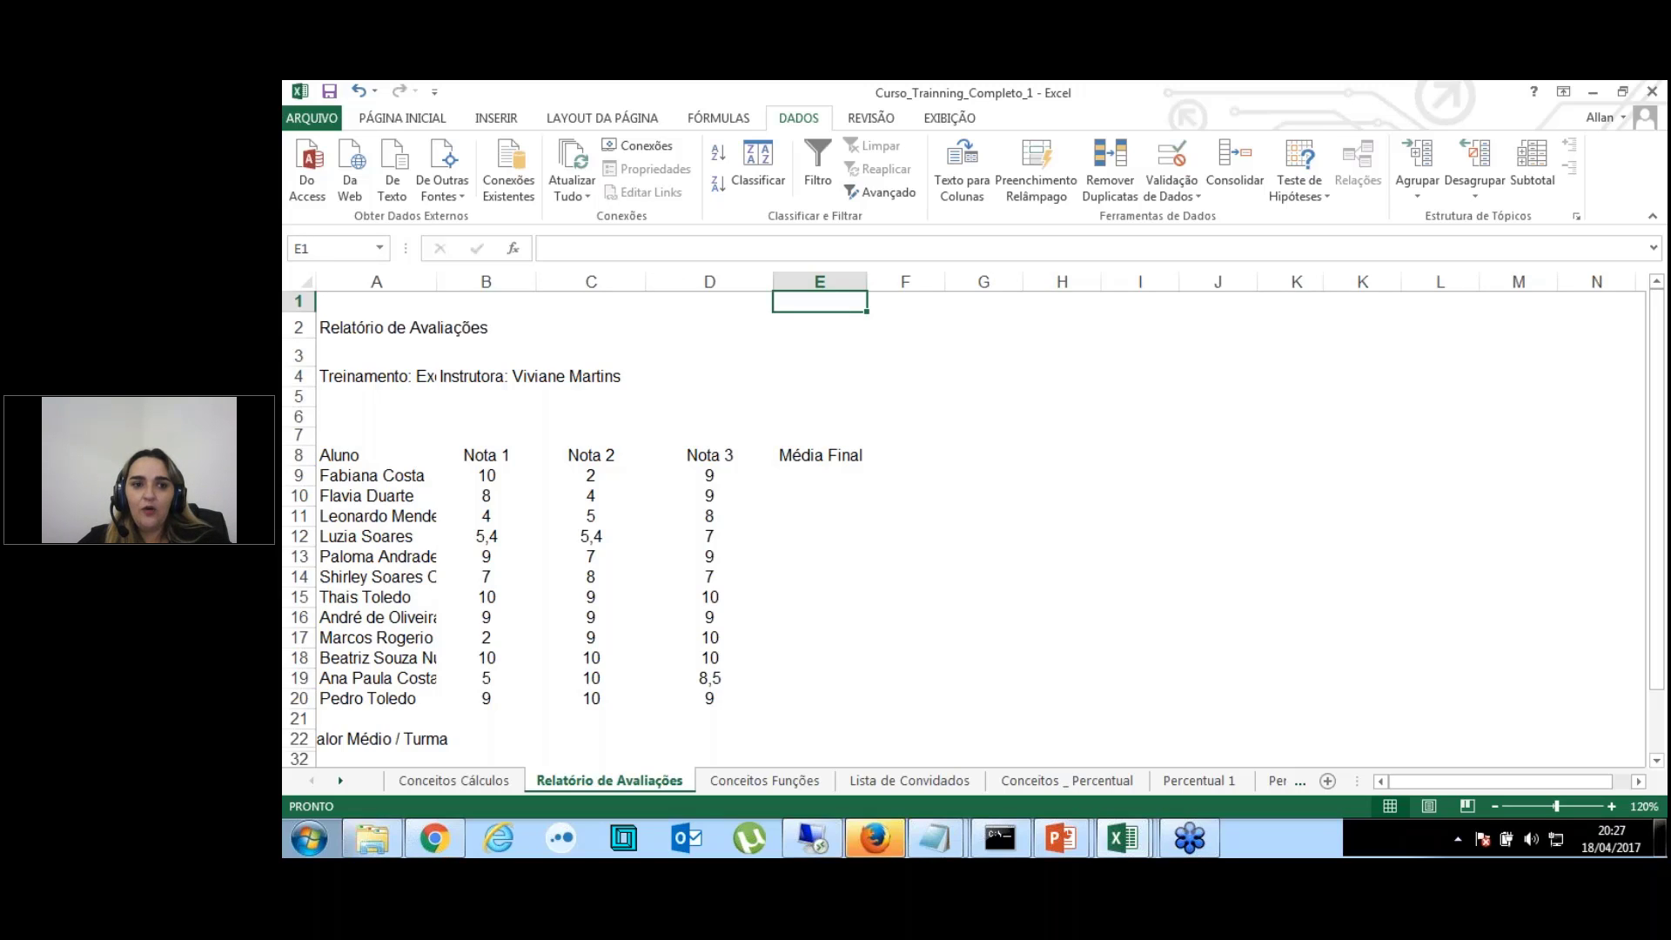
pyautogui.click(376, 281)
pyautogui.doubleClick(437, 281)
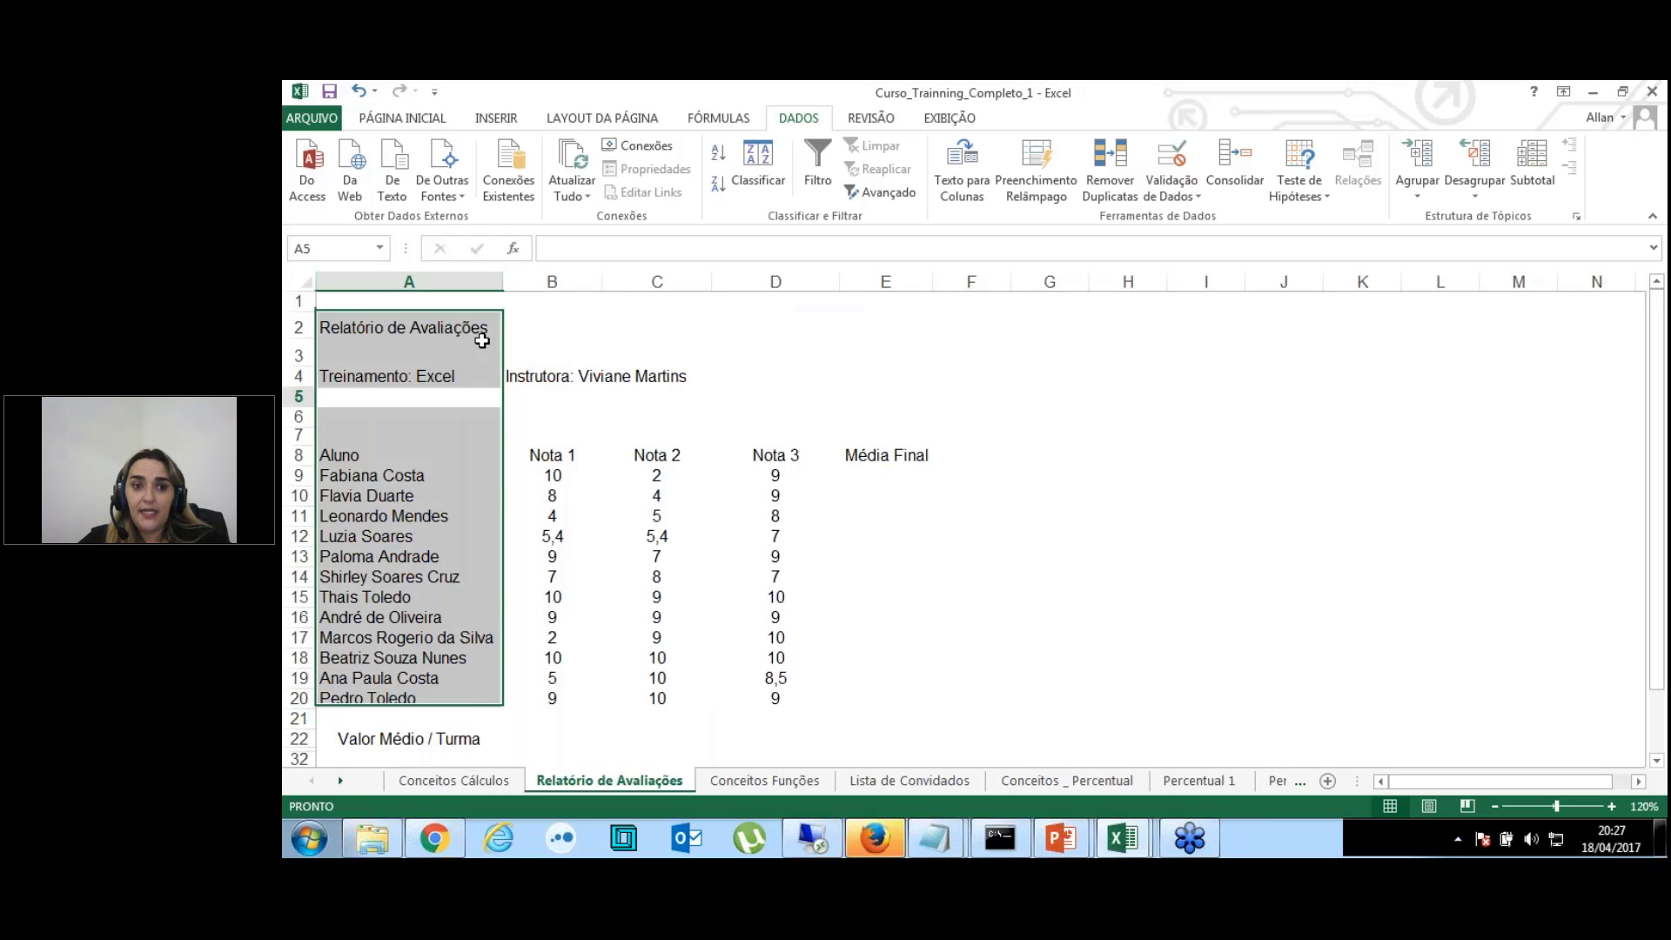
pyautogui.click(463, 396)
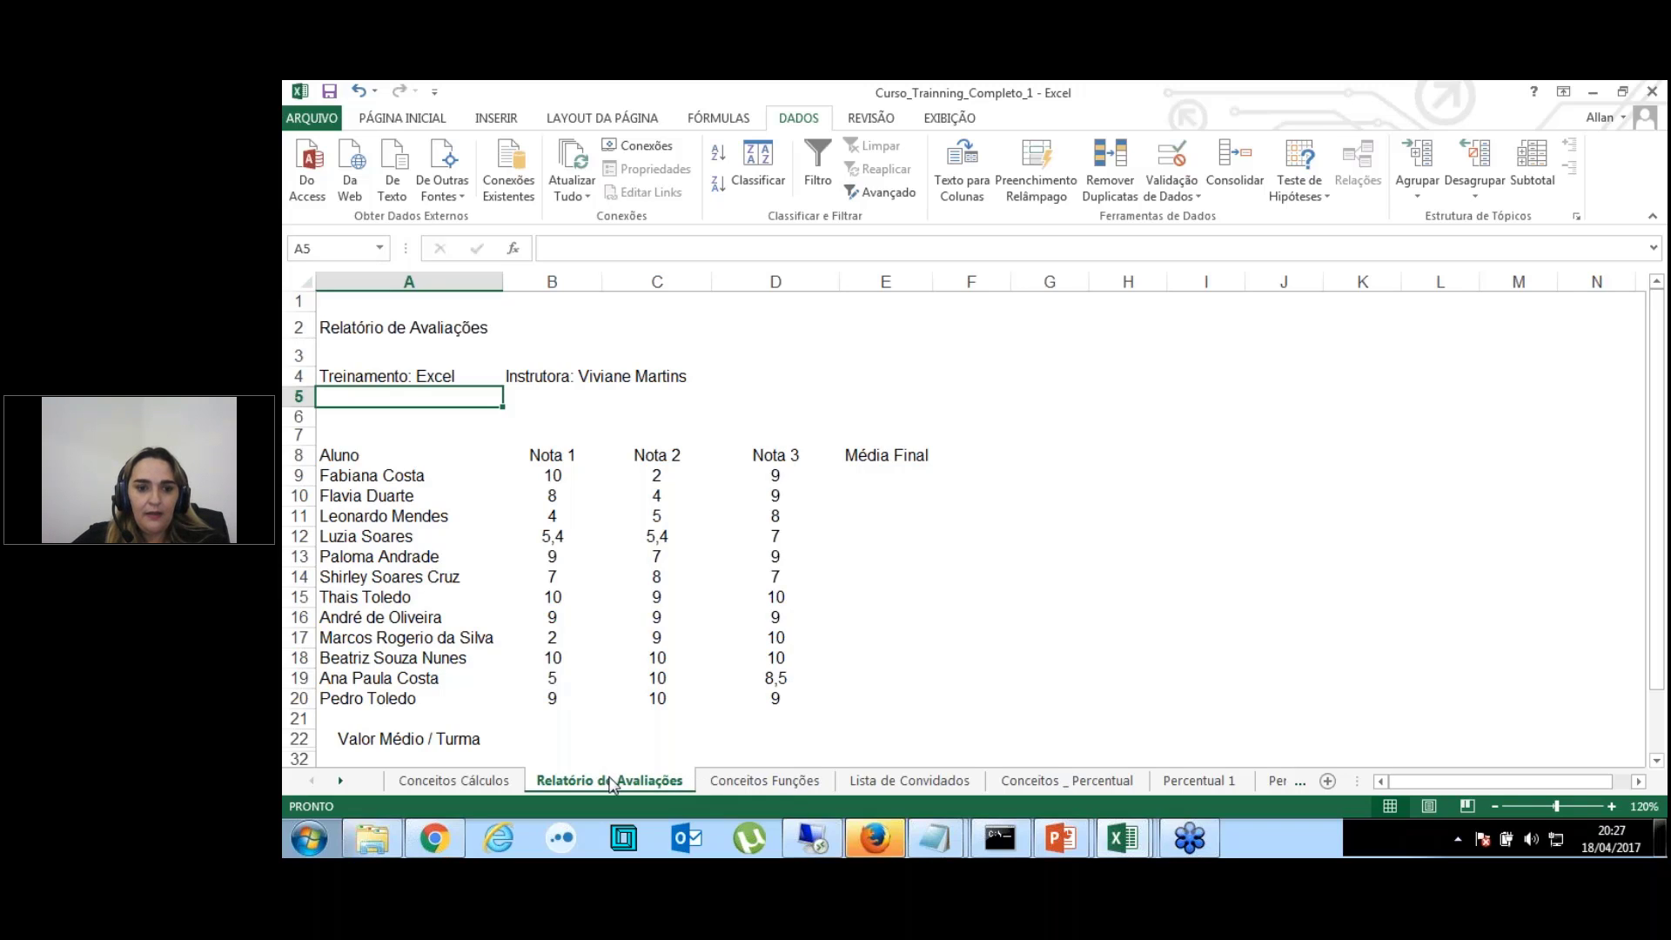
# Step: Create a copy of the Relatório de Avaliações sheet beside the original
pyautogui.moveTo(612, 783); pyautogui.dragTo(730, 773)
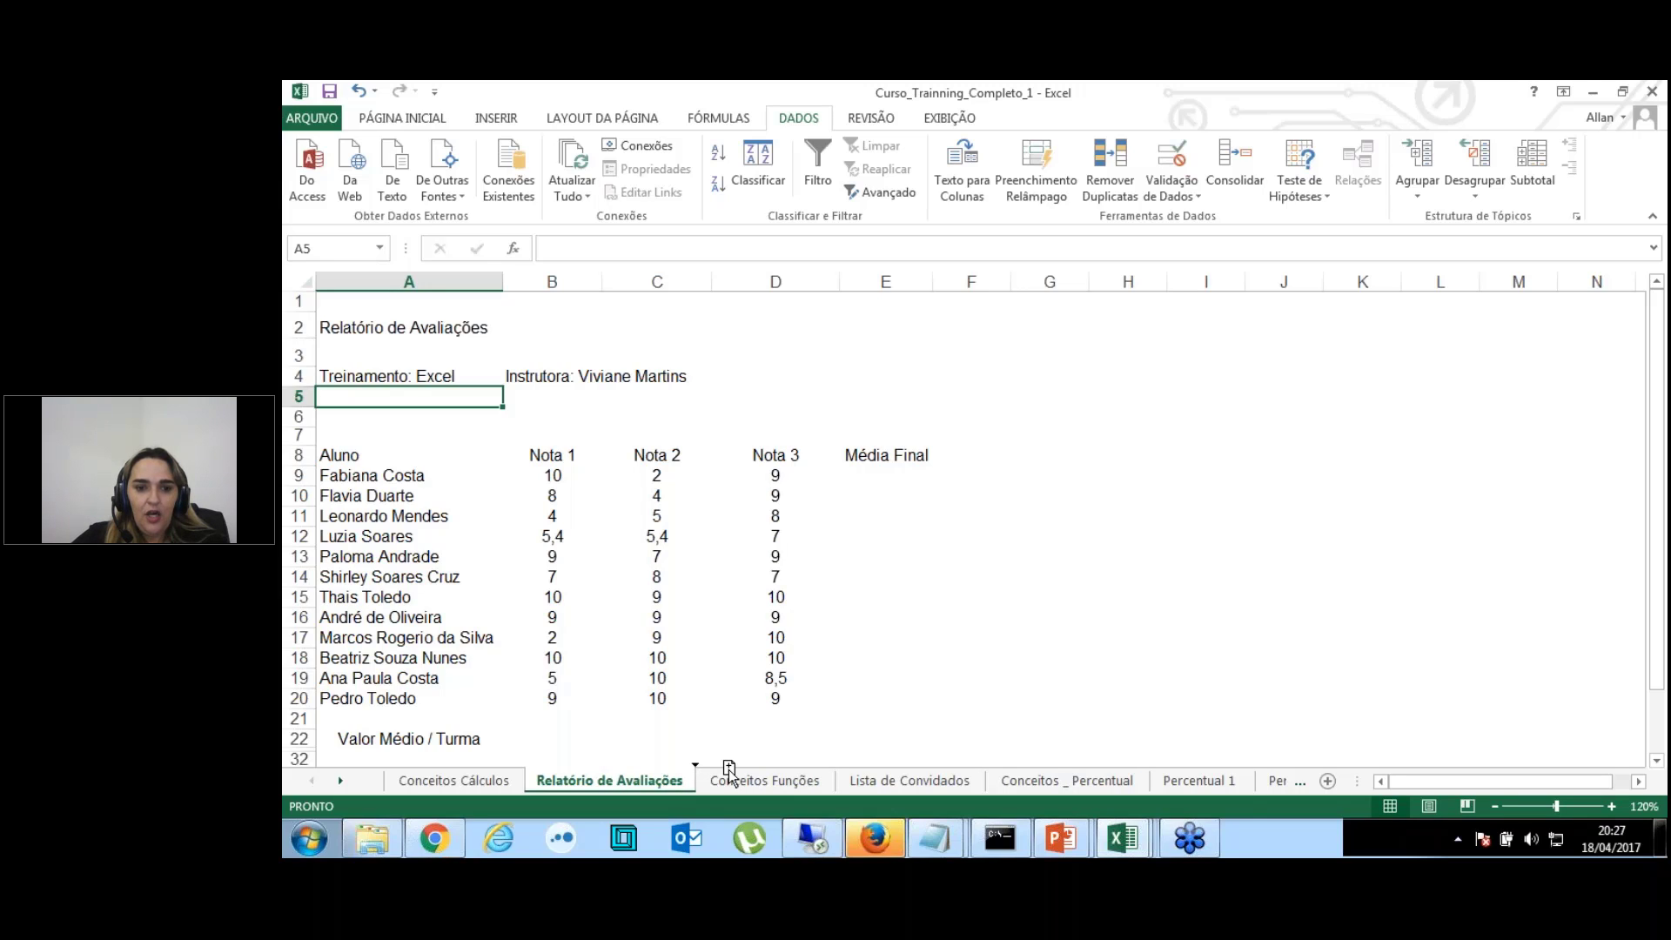
pyautogui.moveTo(730, 769); pyautogui.dragTo(731, 775)
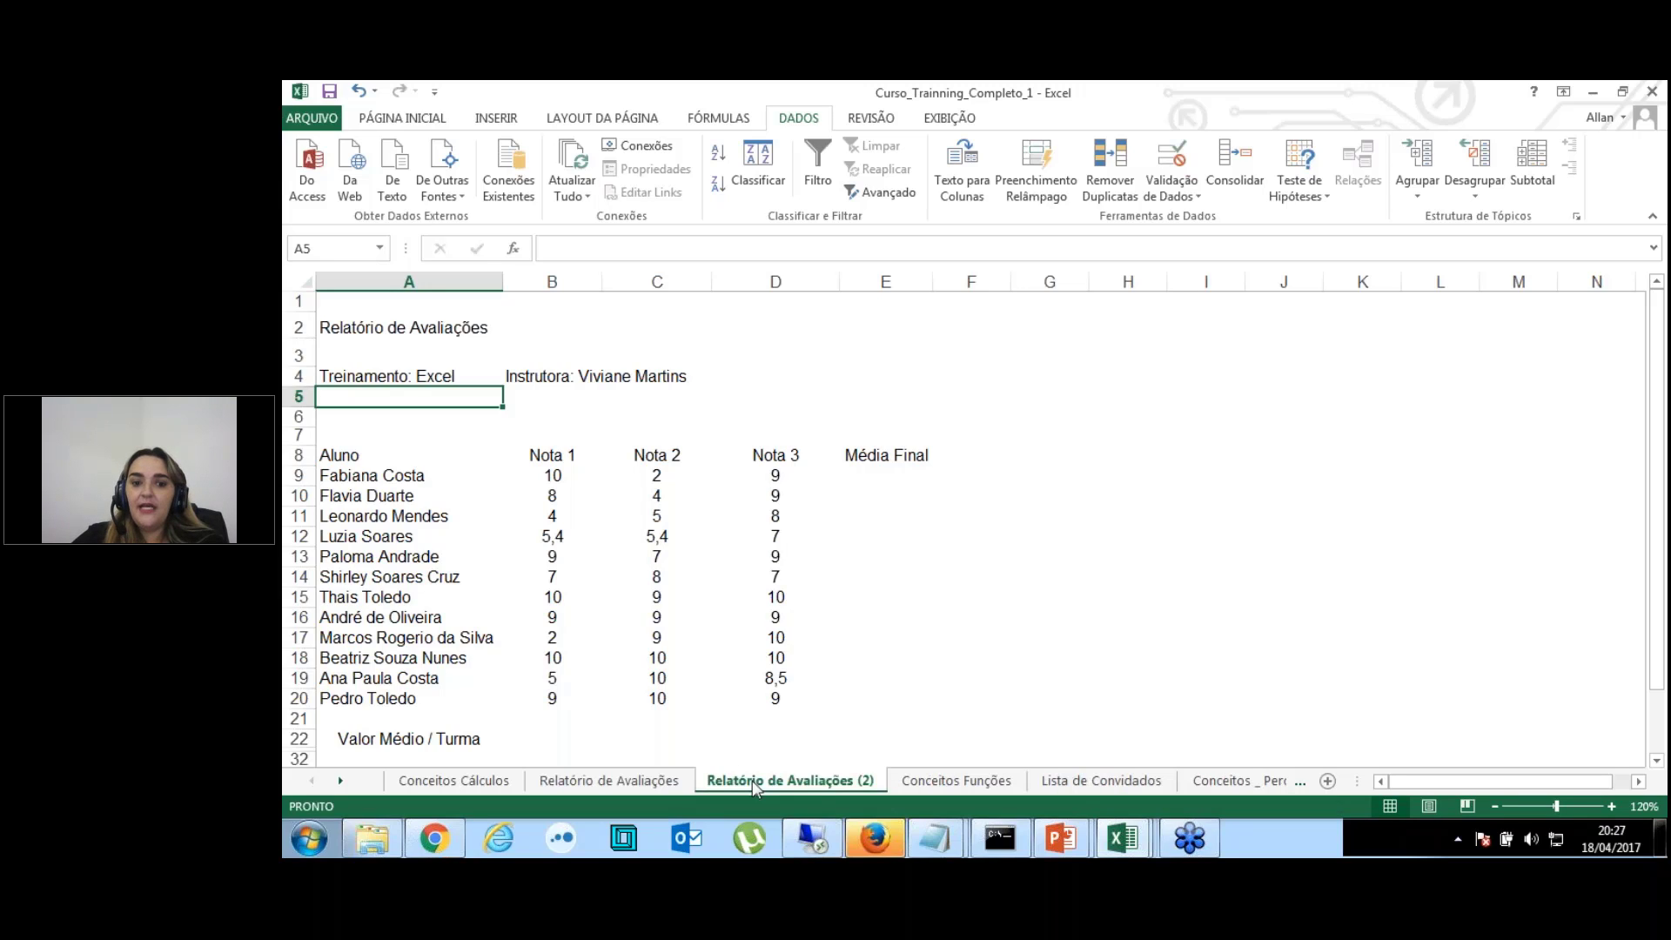
pyautogui.click(640, 792)
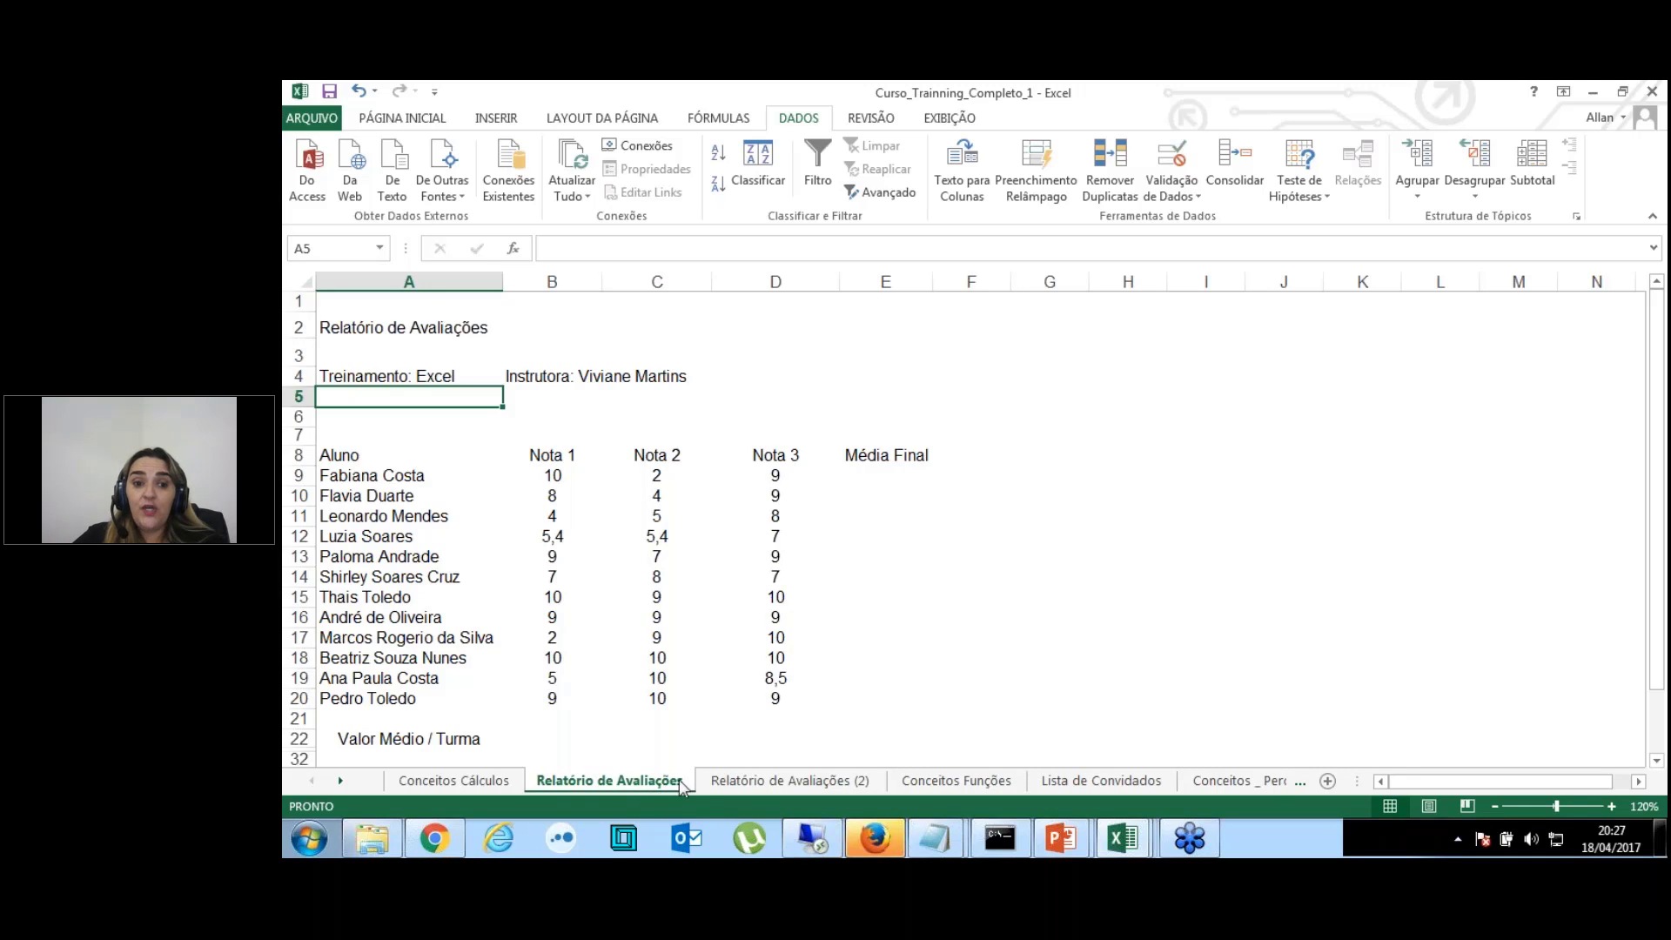
pyautogui.click(841, 784)
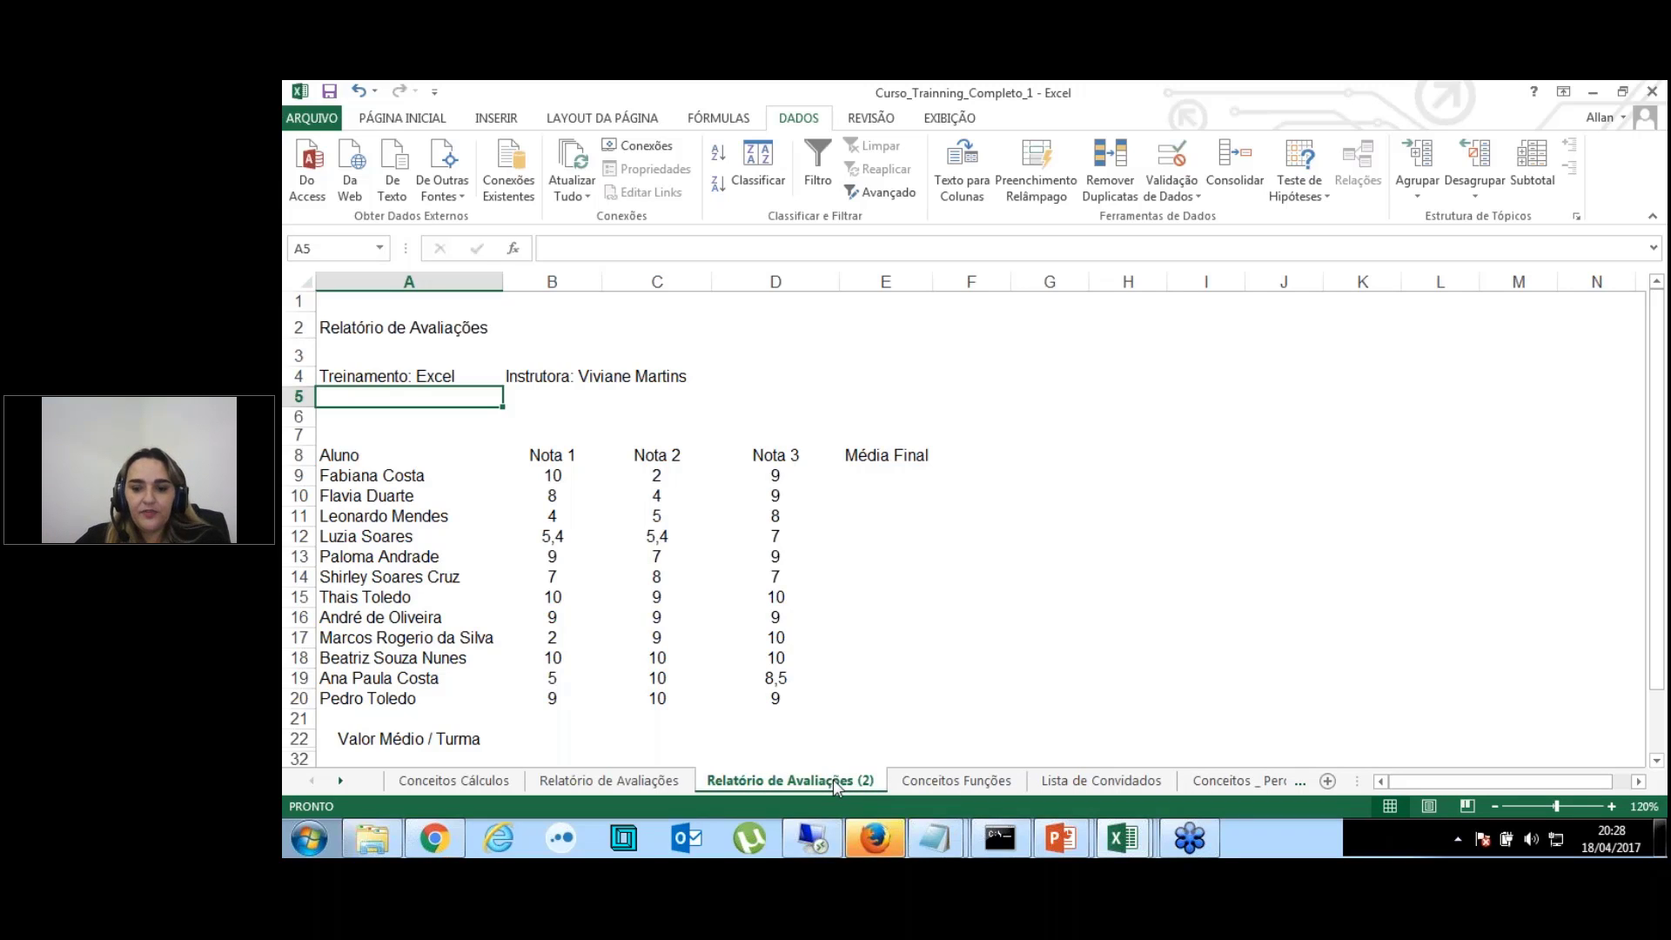
# Step: Rename the copied sheet to 'Relatório Novo'
pyautogui.doubleClick(835, 781)
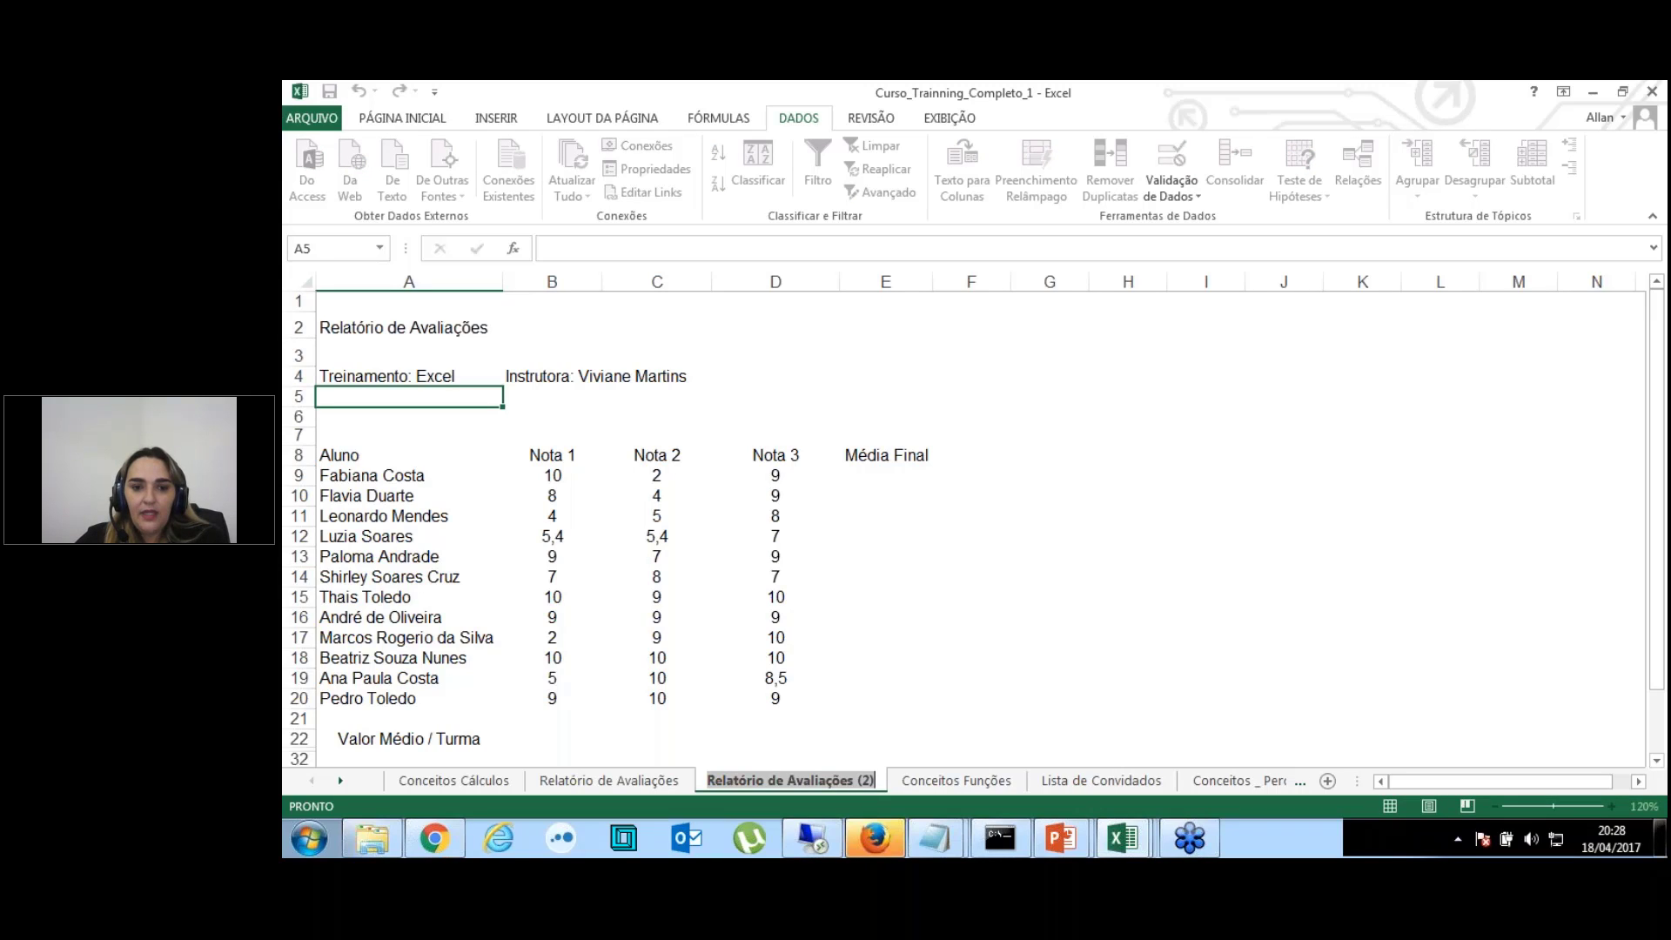
pyautogui.write('RElato')
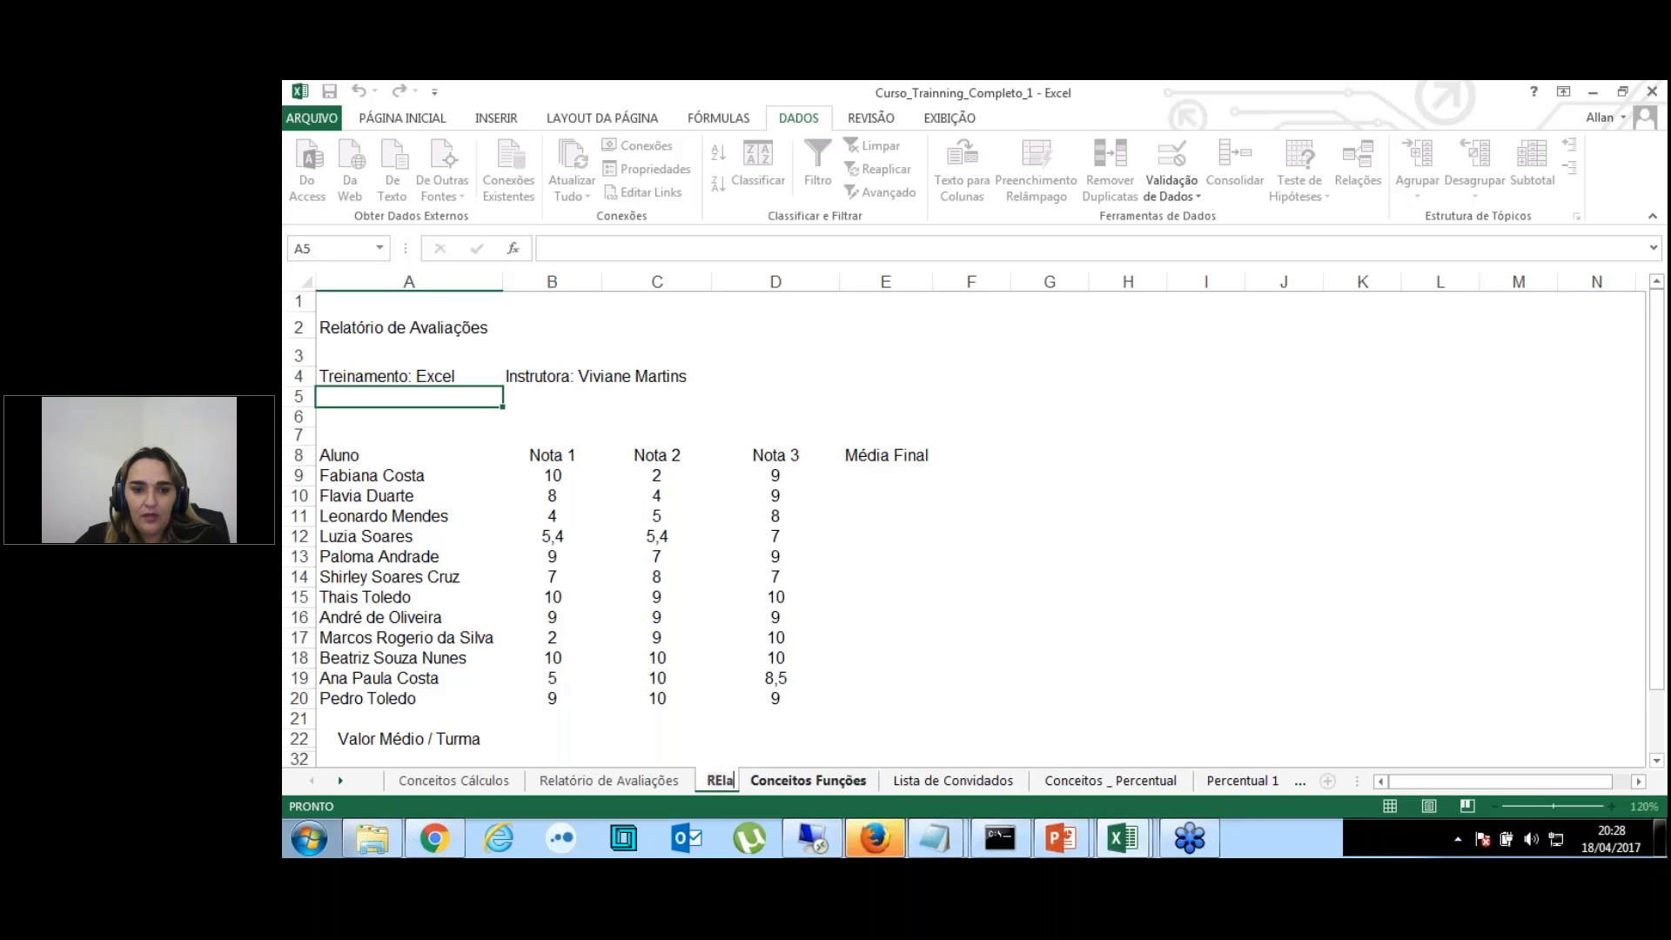
pyautogui.press('BackSpace')
pyautogui.press('BackSpace')
pyautogui.press('BackSpace')
pyautogui.press('BackSpace')
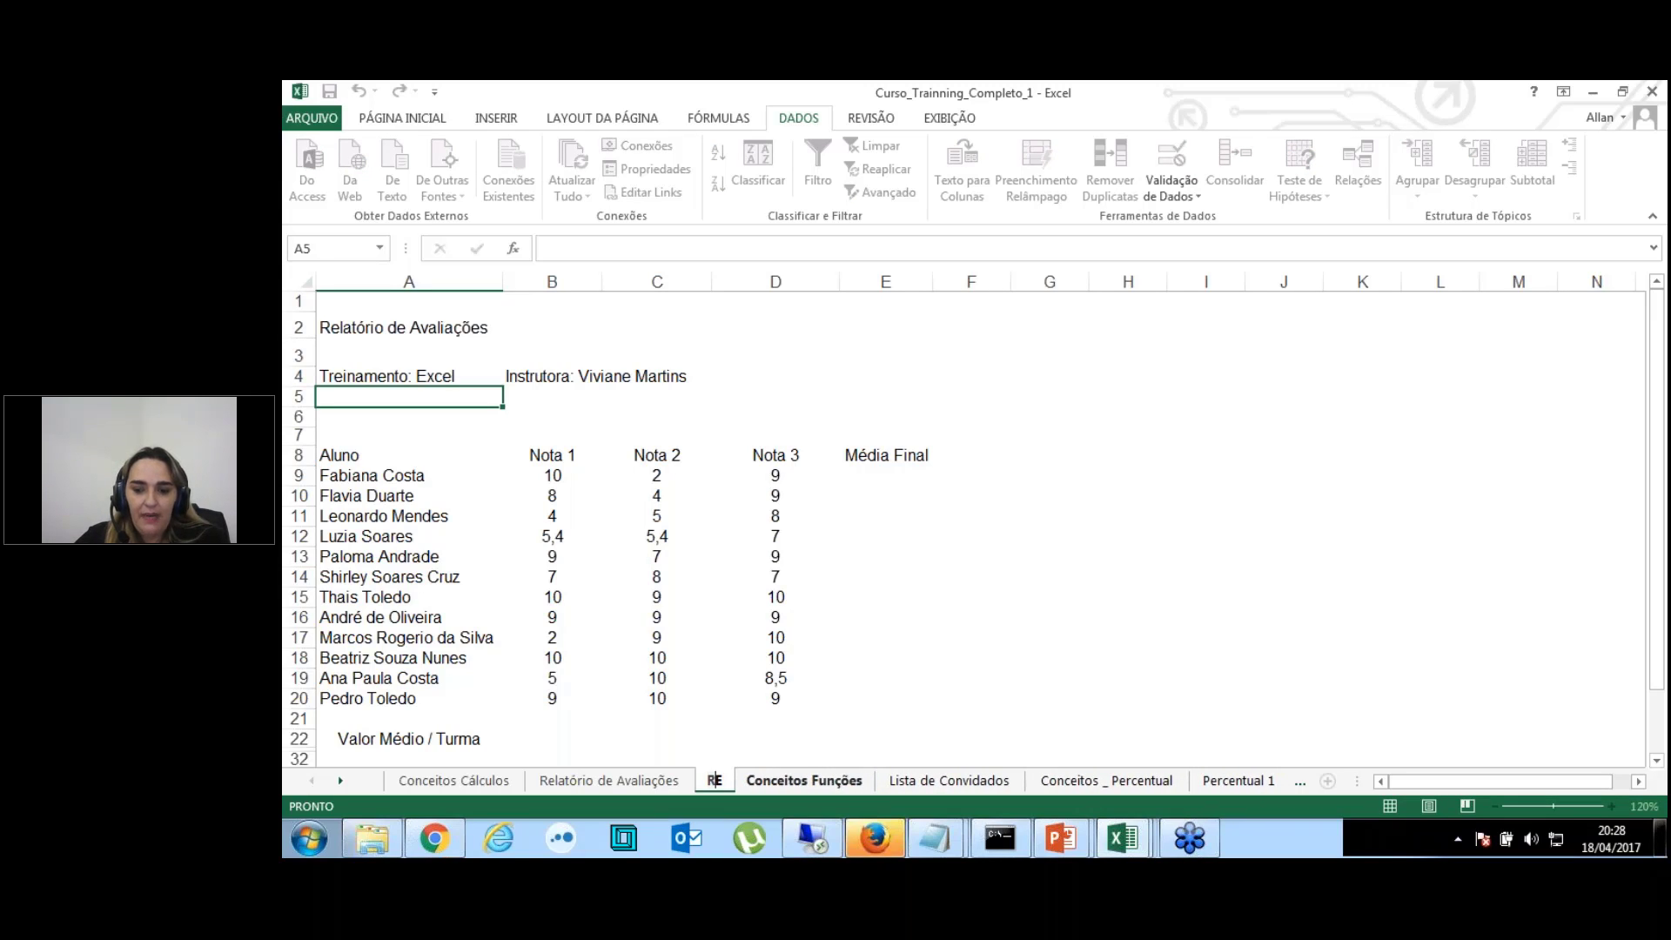
pyautogui.press('BackSpace')
pyautogui.press('BackSpace')
pyautogui.write('Re')
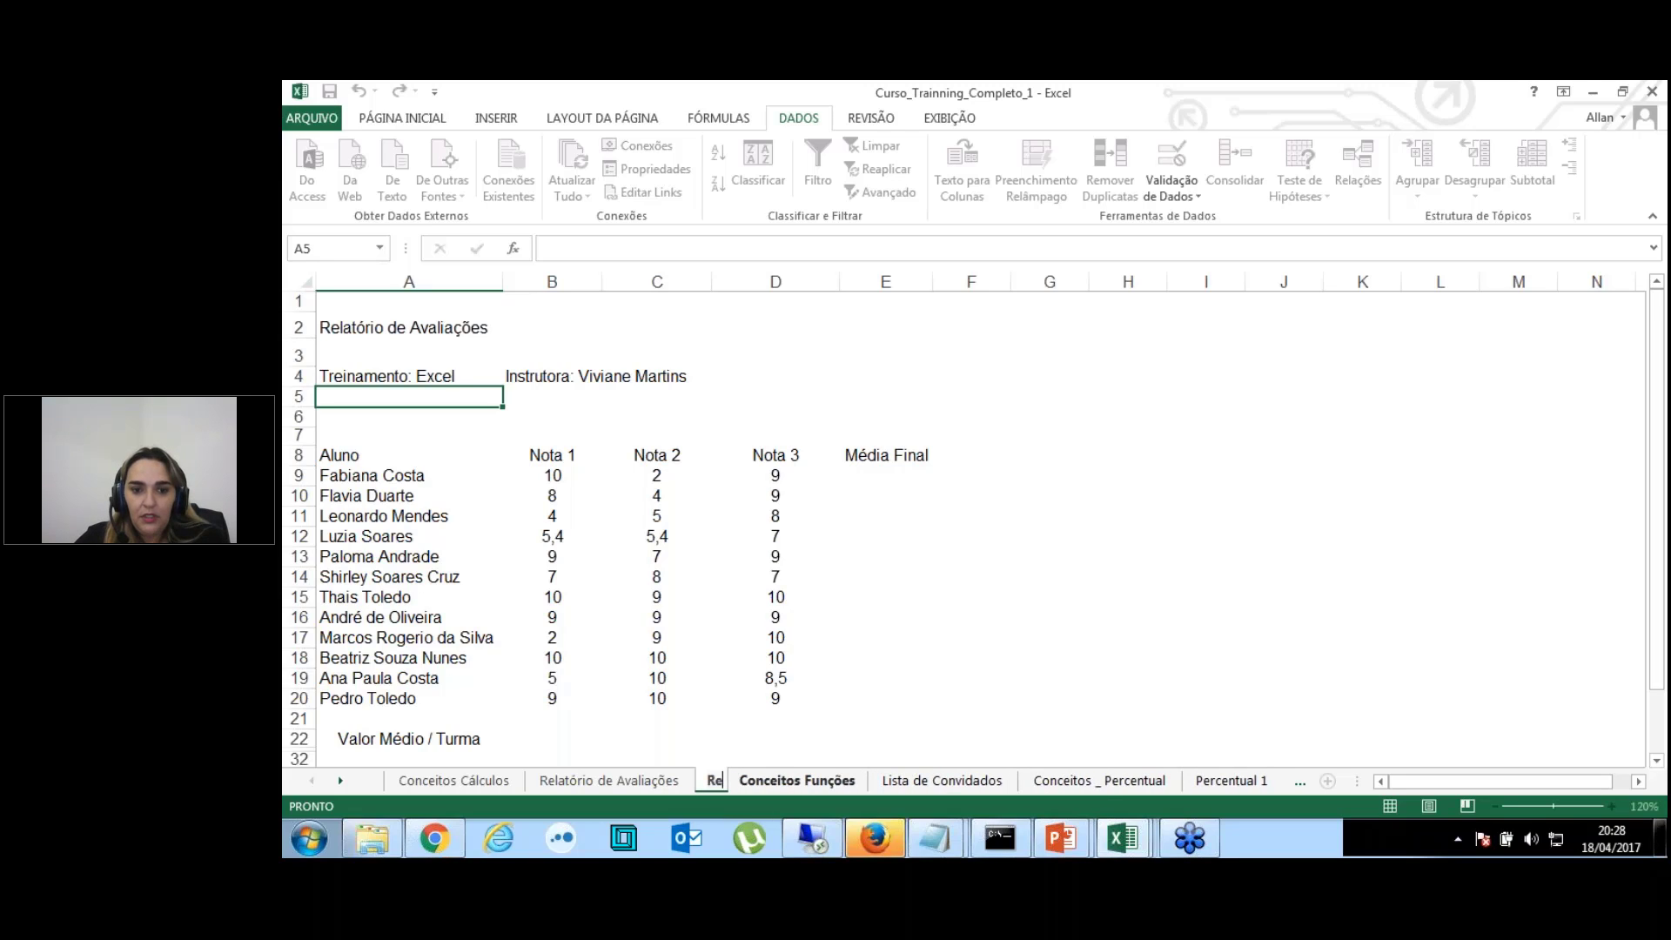
pyautogui.write('lat')
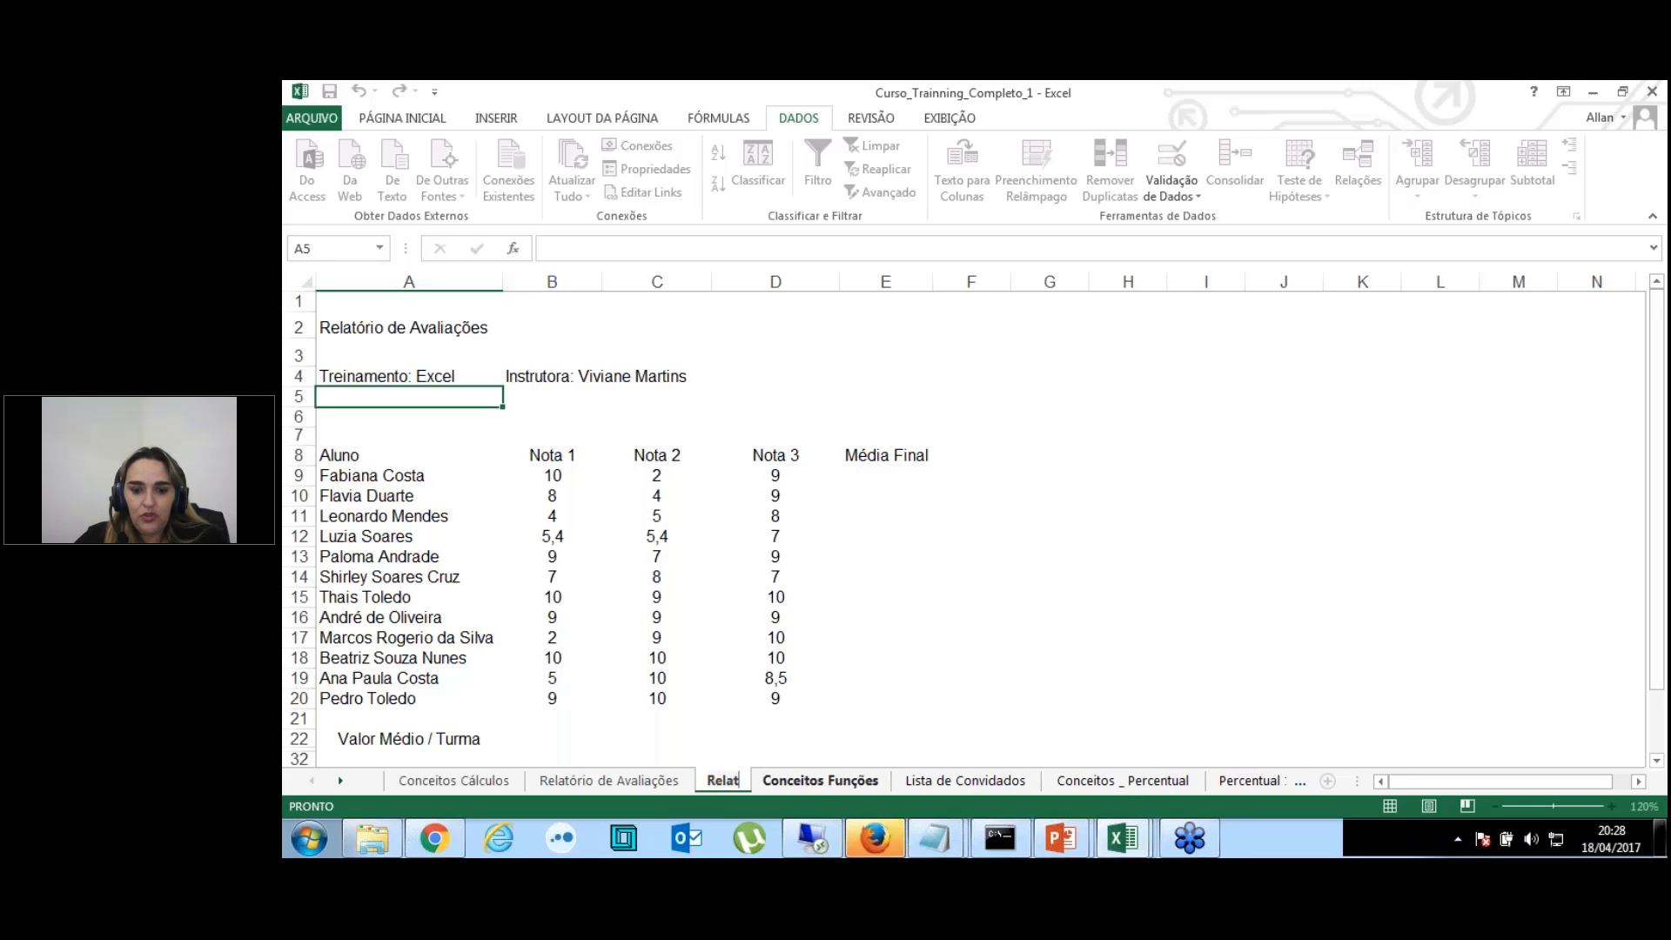
pyautogui.write('ório Nov')
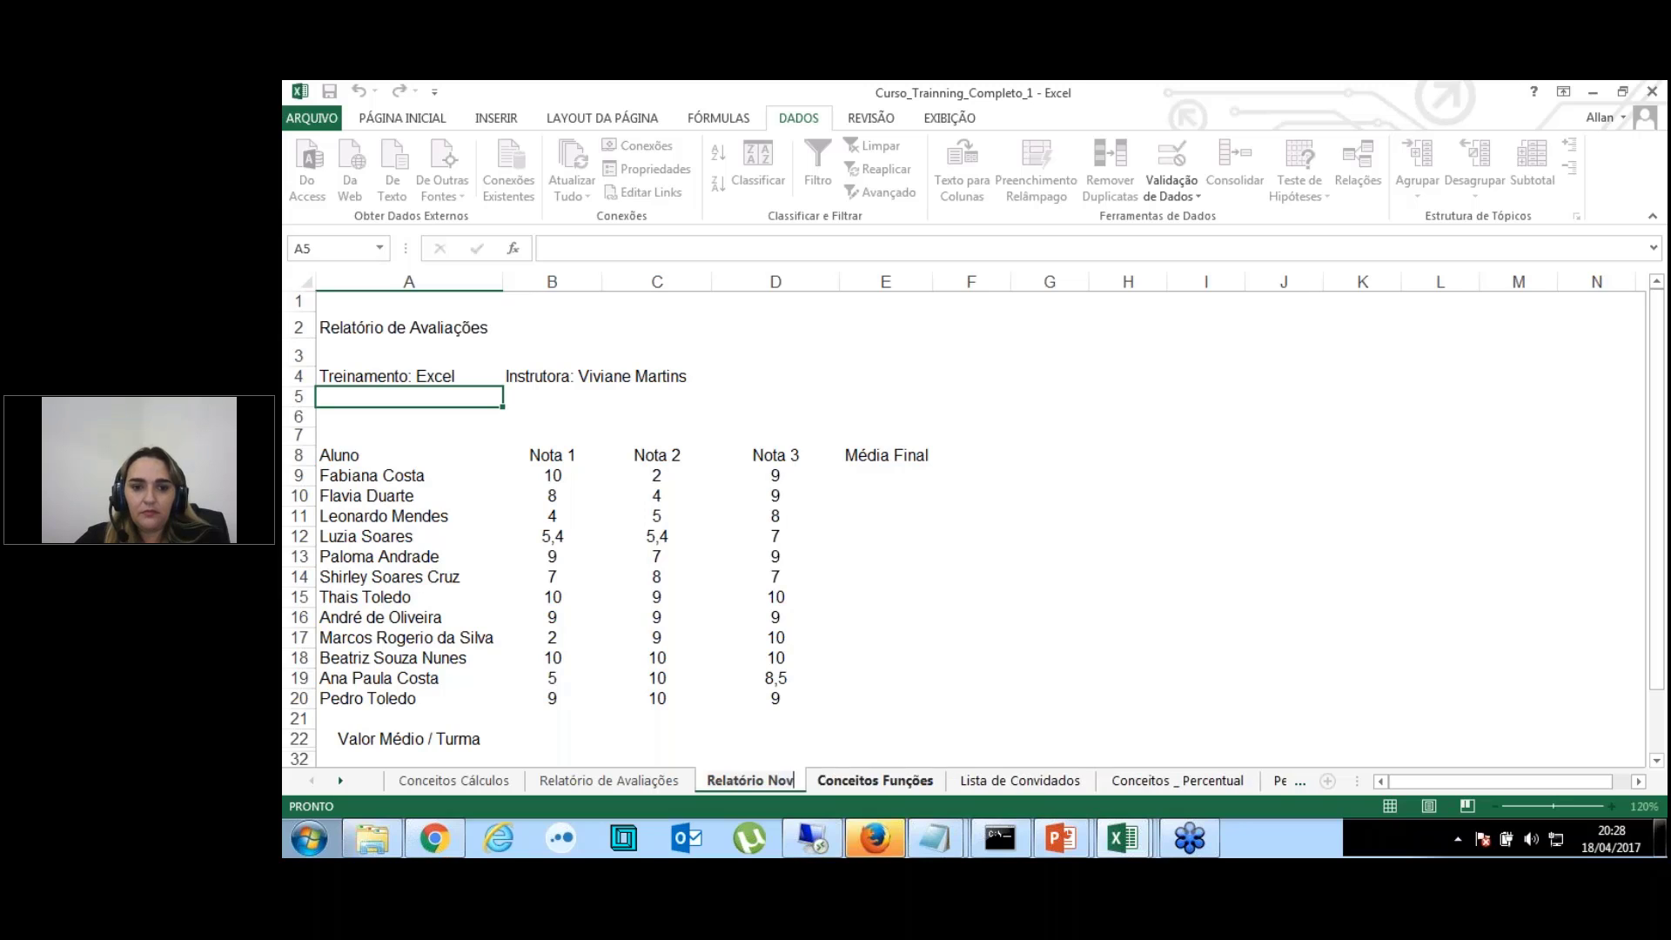
pyautogui.write('o')
pyautogui.press('Return')
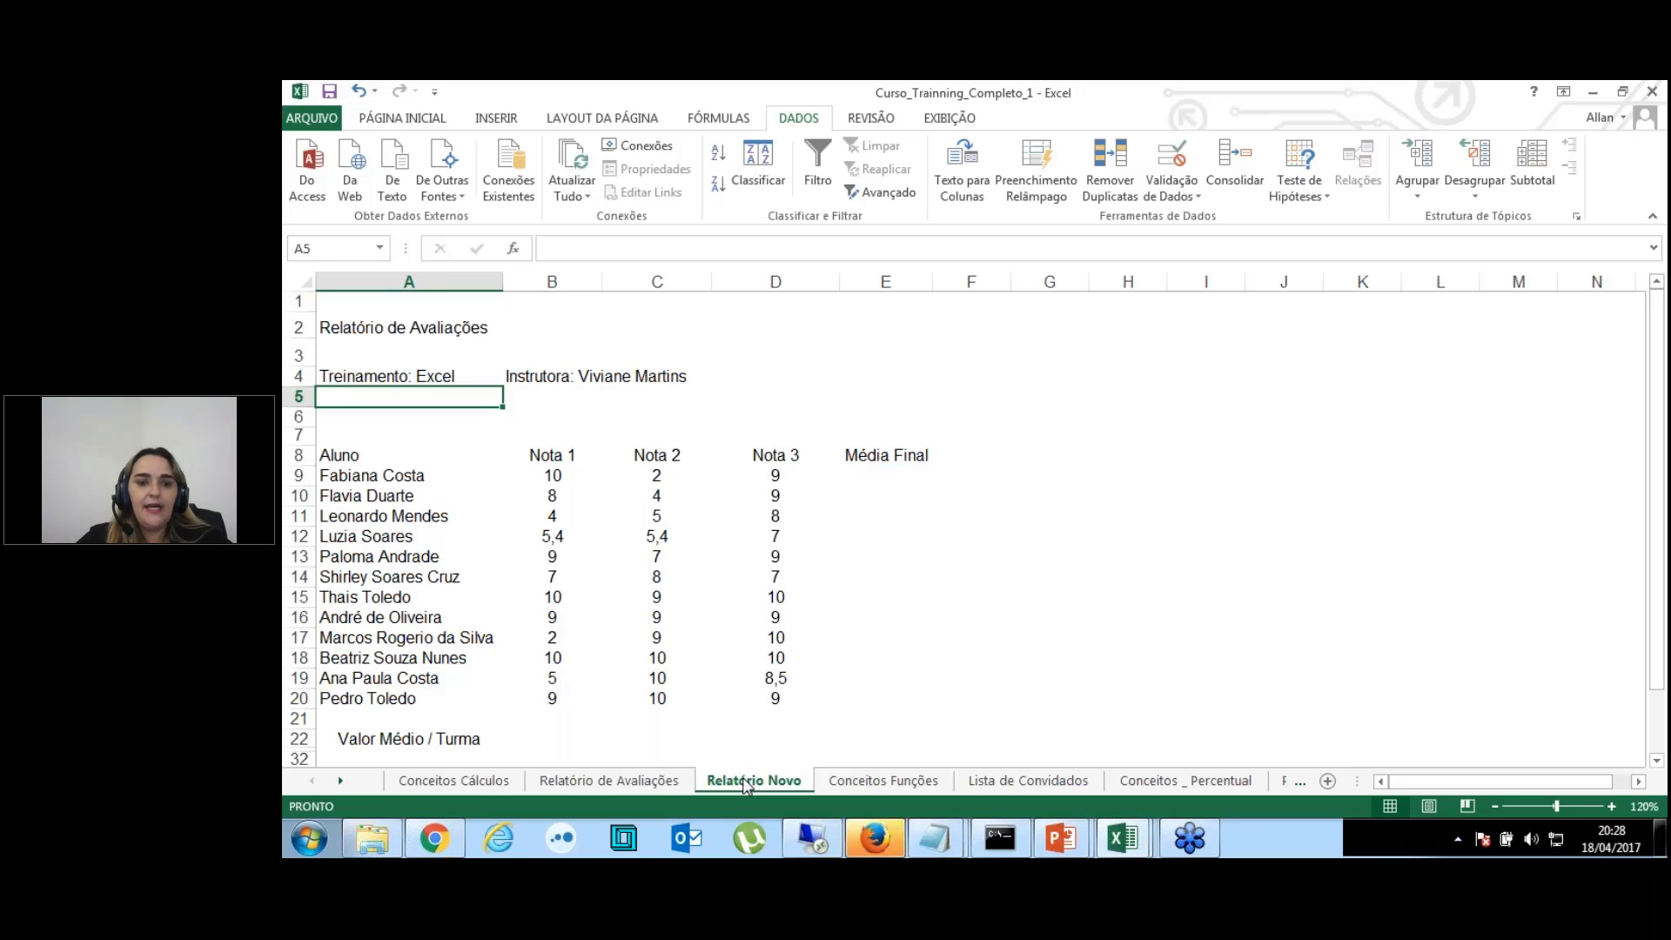
# Step: Toggle the Linhas de Grade setting on Relatório de Avaliações and compare it with Relatório Novo
pyautogui.click(650, 778)
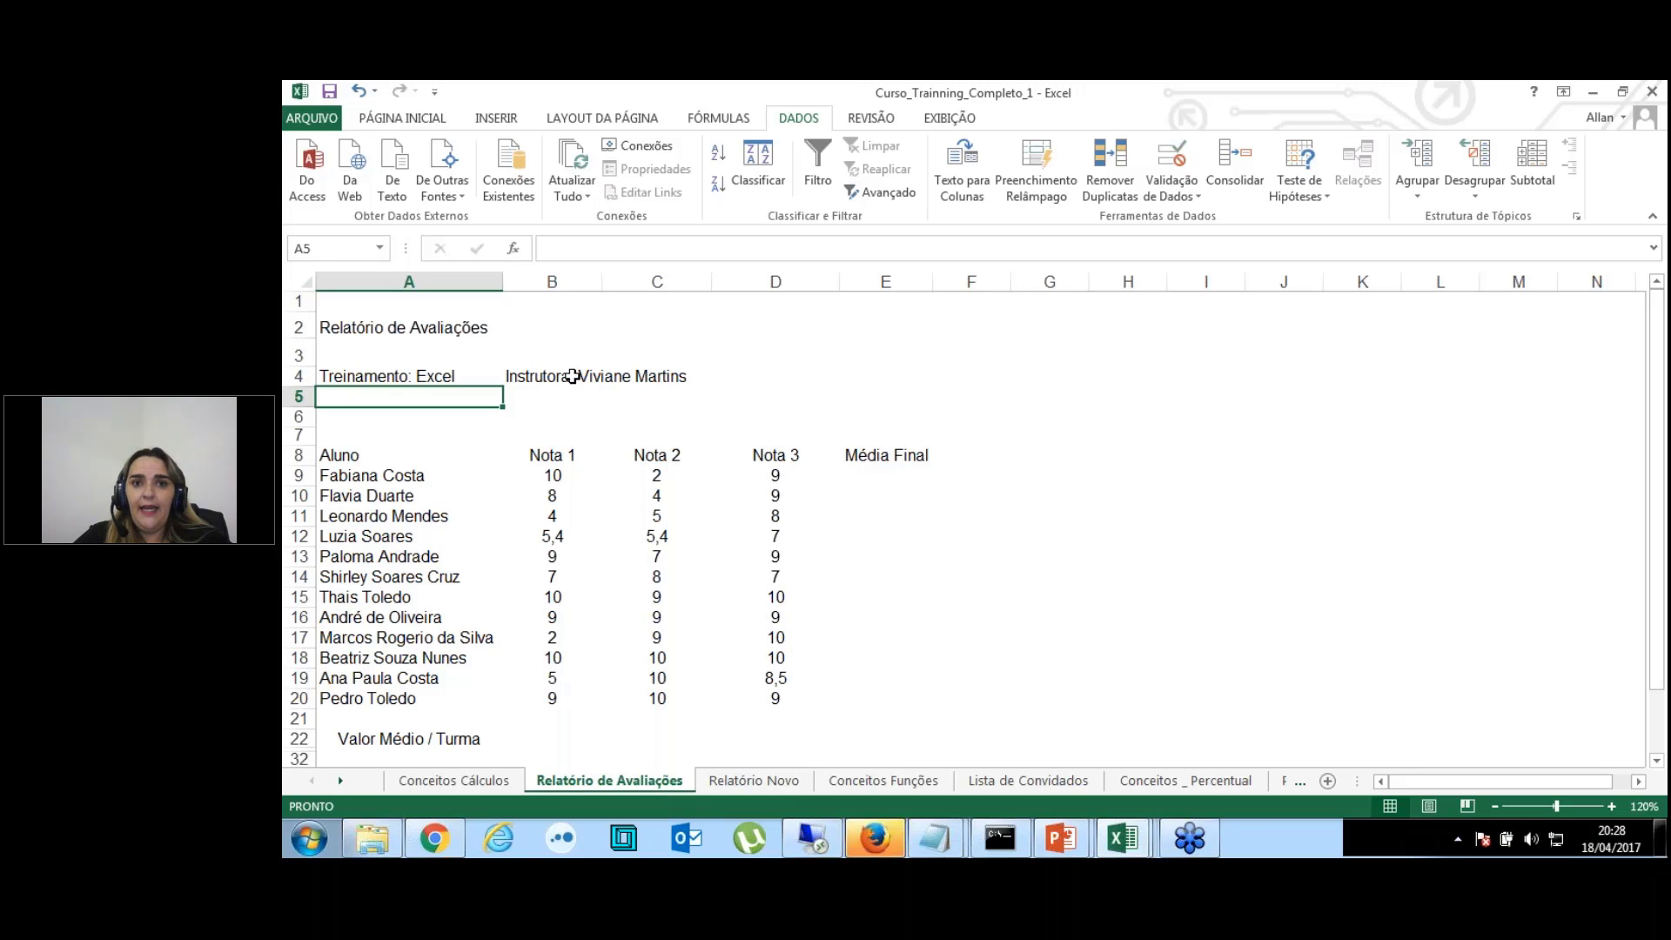
pyautogui.click(938, 123)
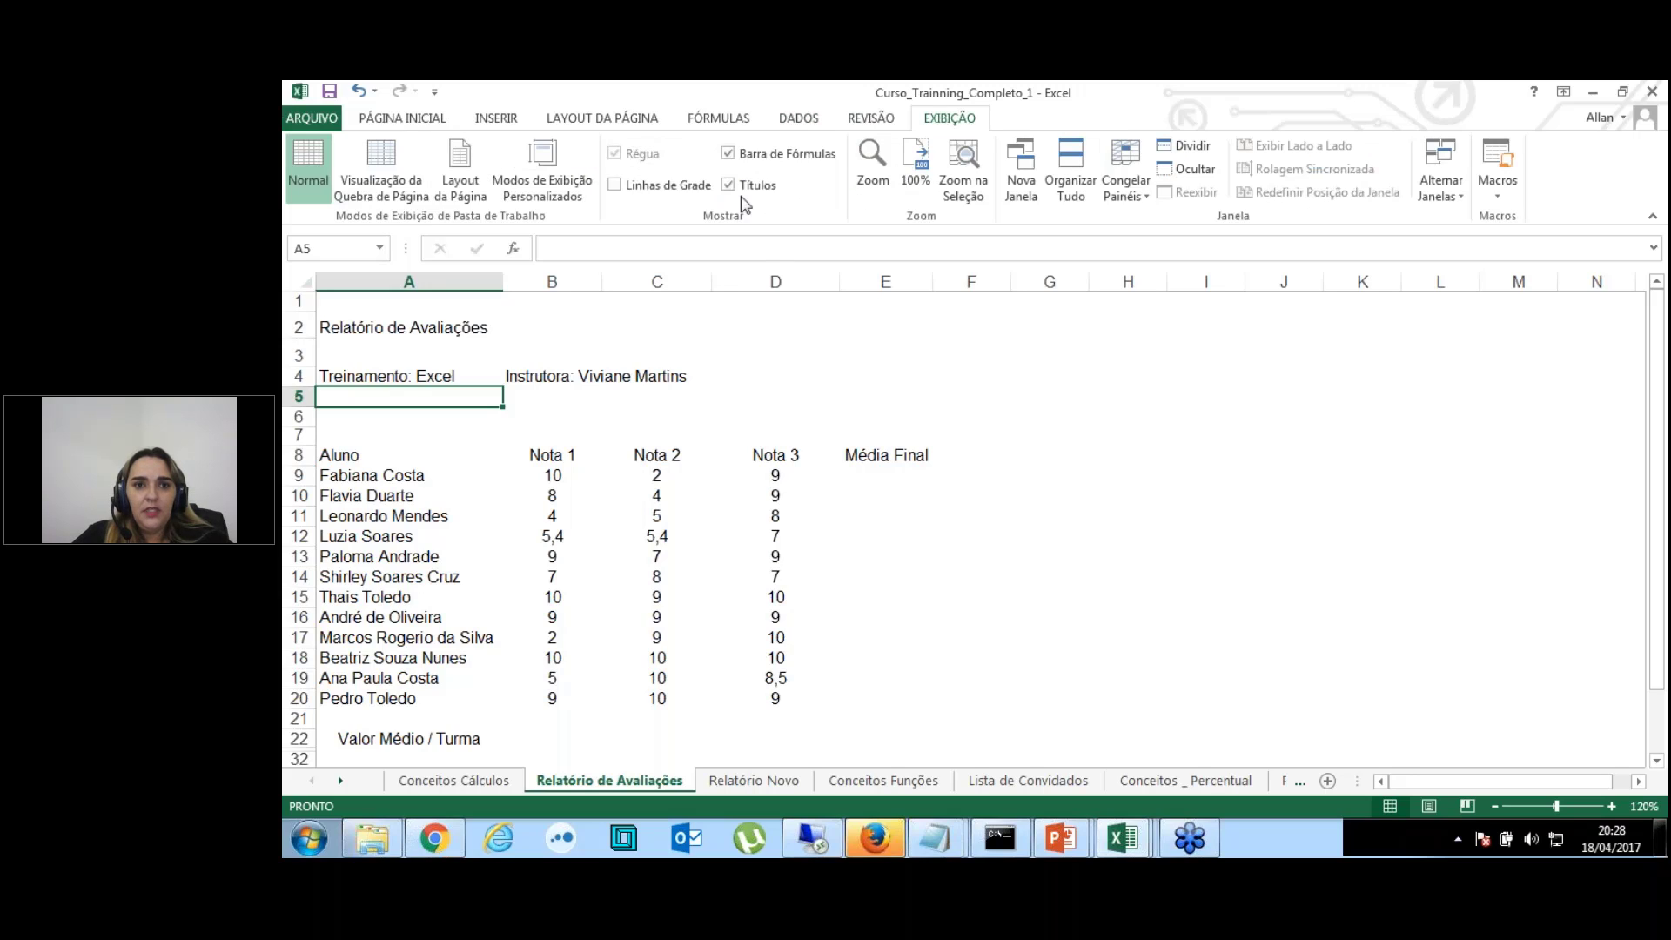
pyautogui.click(645, 187)
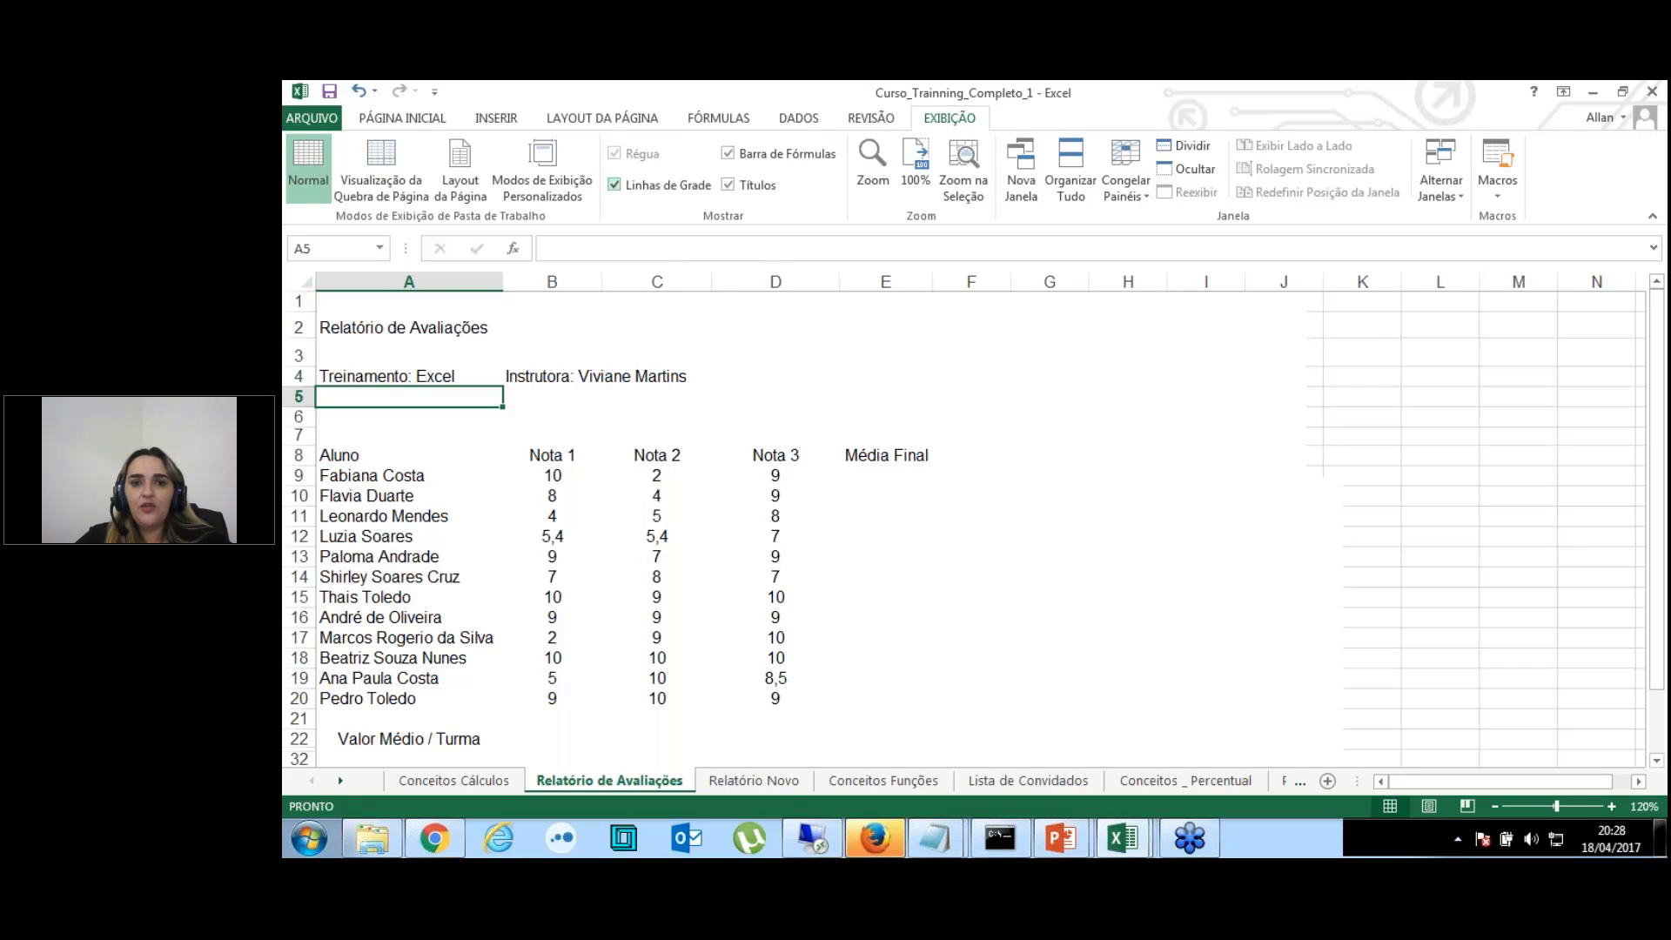
pyautogui.click(656, 351)
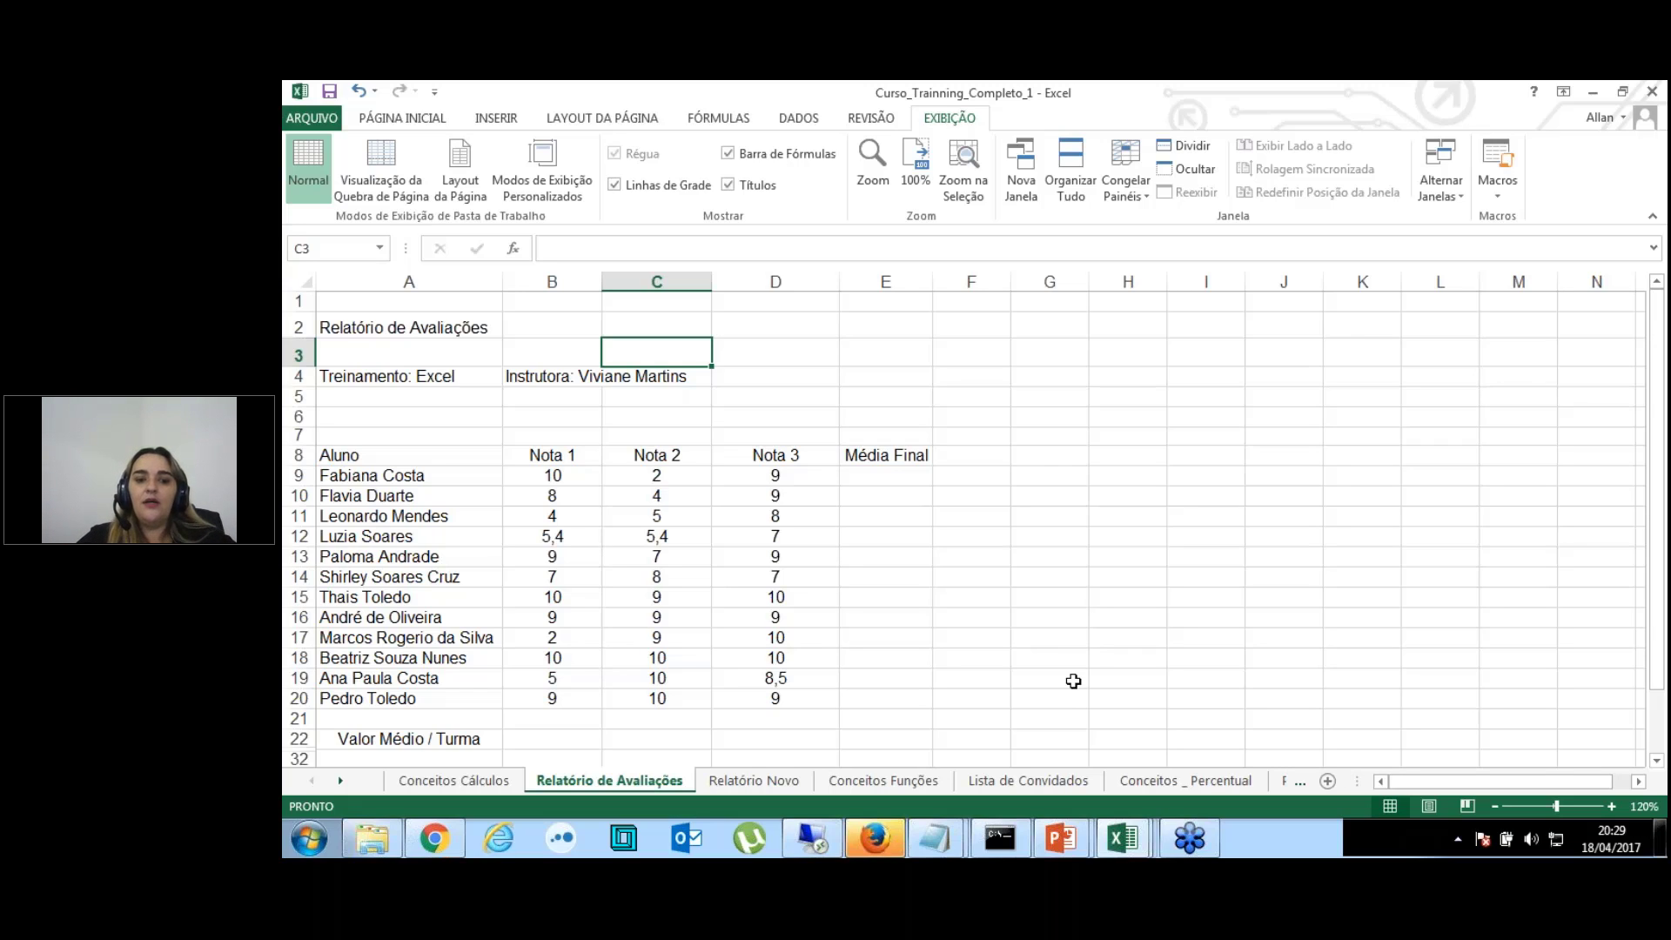
pyautogui.click(754, 780)
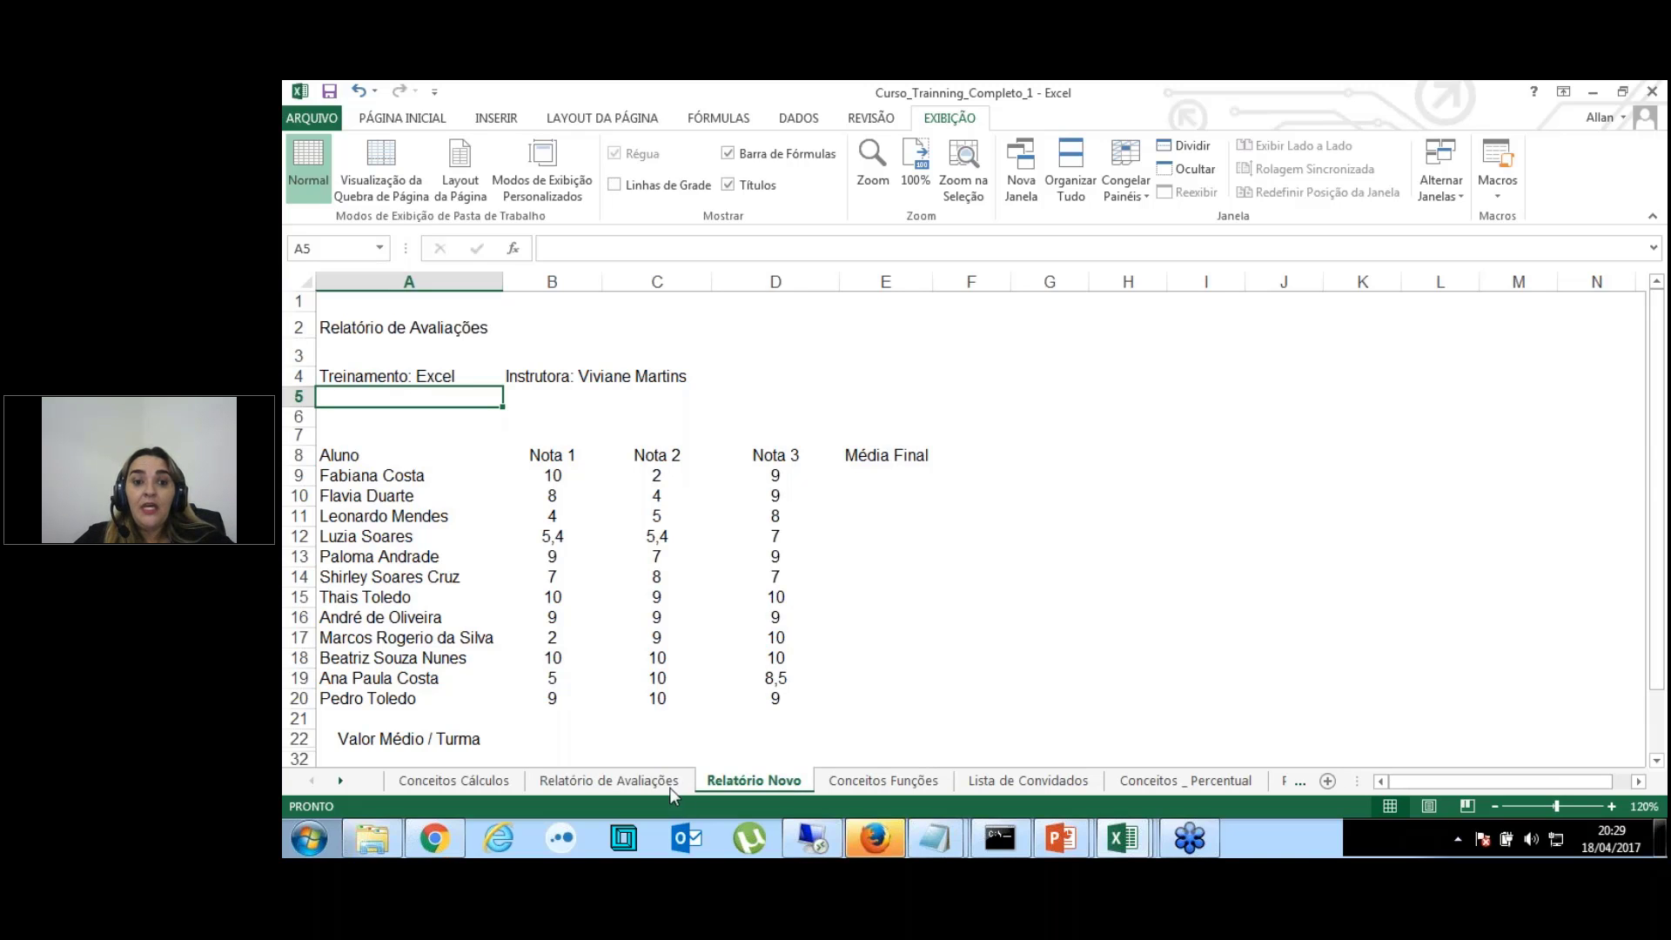
pyautogui.click(609, 780)
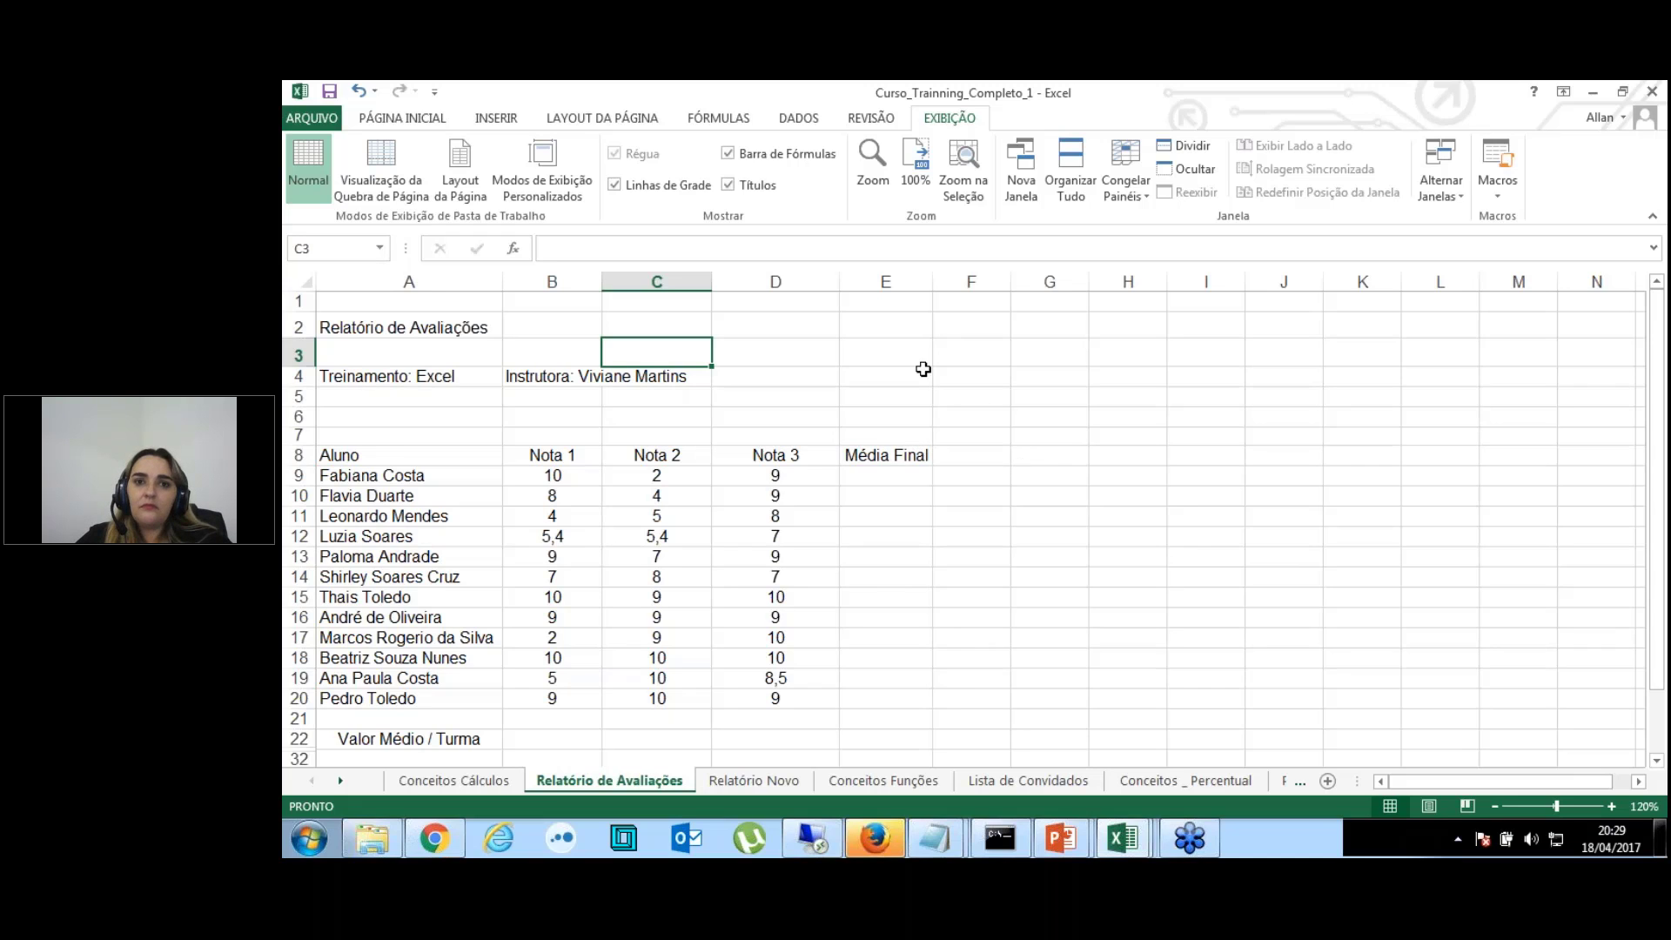
# Step: Hide the gridlines on Relatório de Avaliações, then switch to the Relatório Novo sheet
pyautogui.click(886, 456)
pyautogui.click(871, 117)
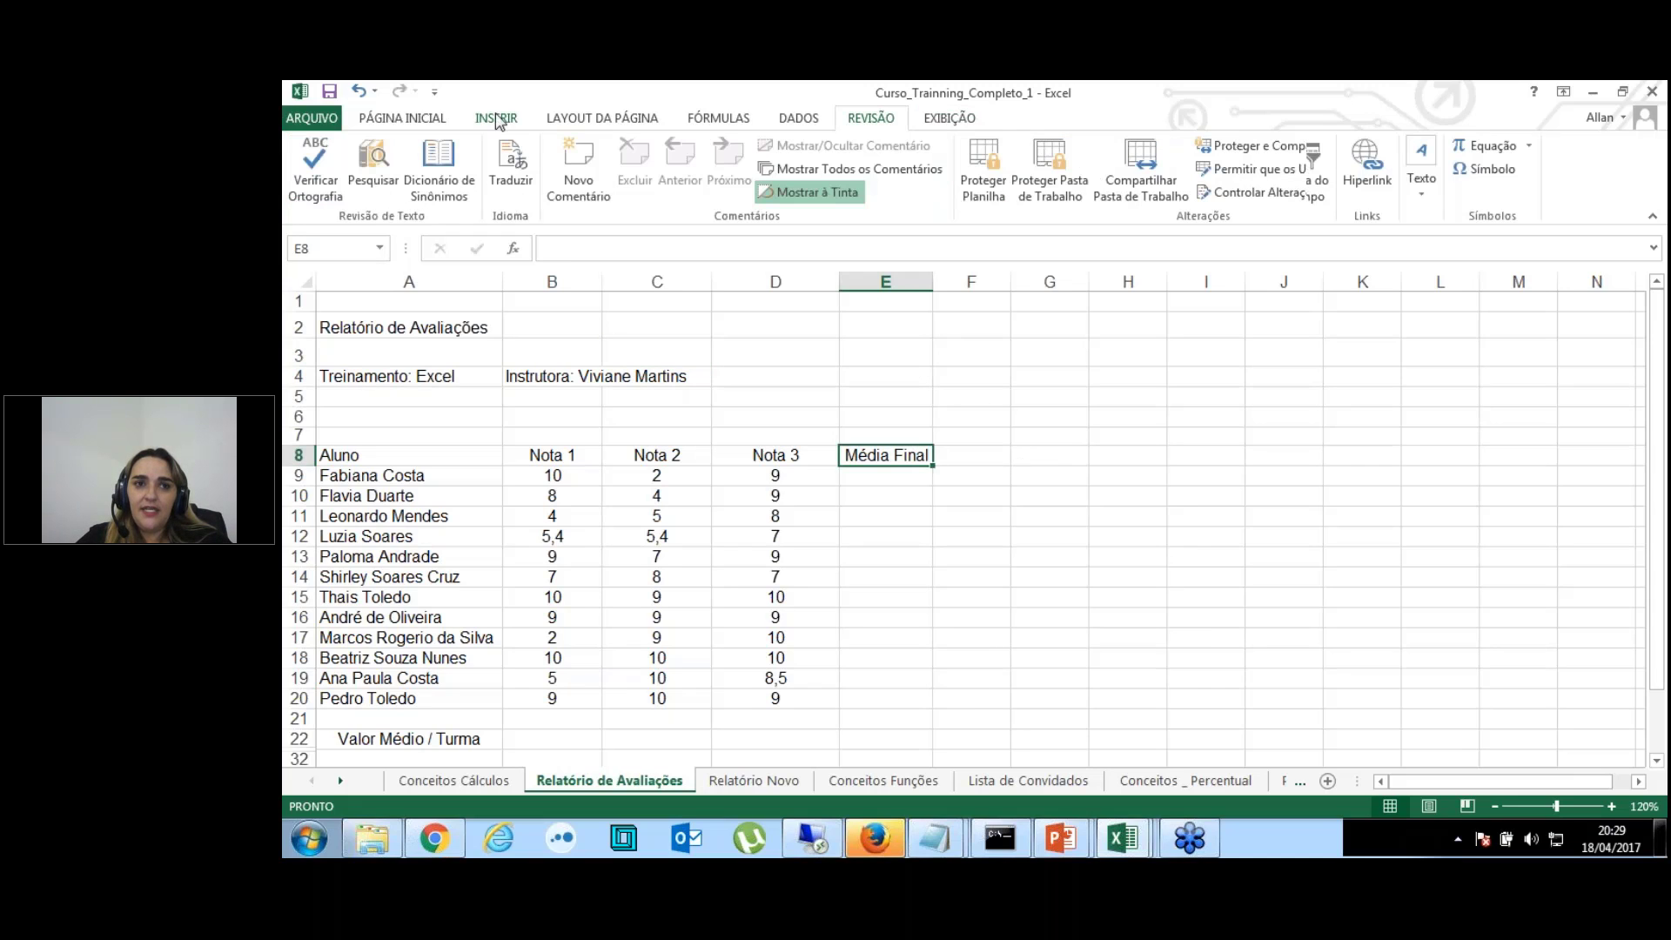
pyautogui.click(497, 119)
pyautogui.click(602, 117)
pyautogui.click(938, 119)
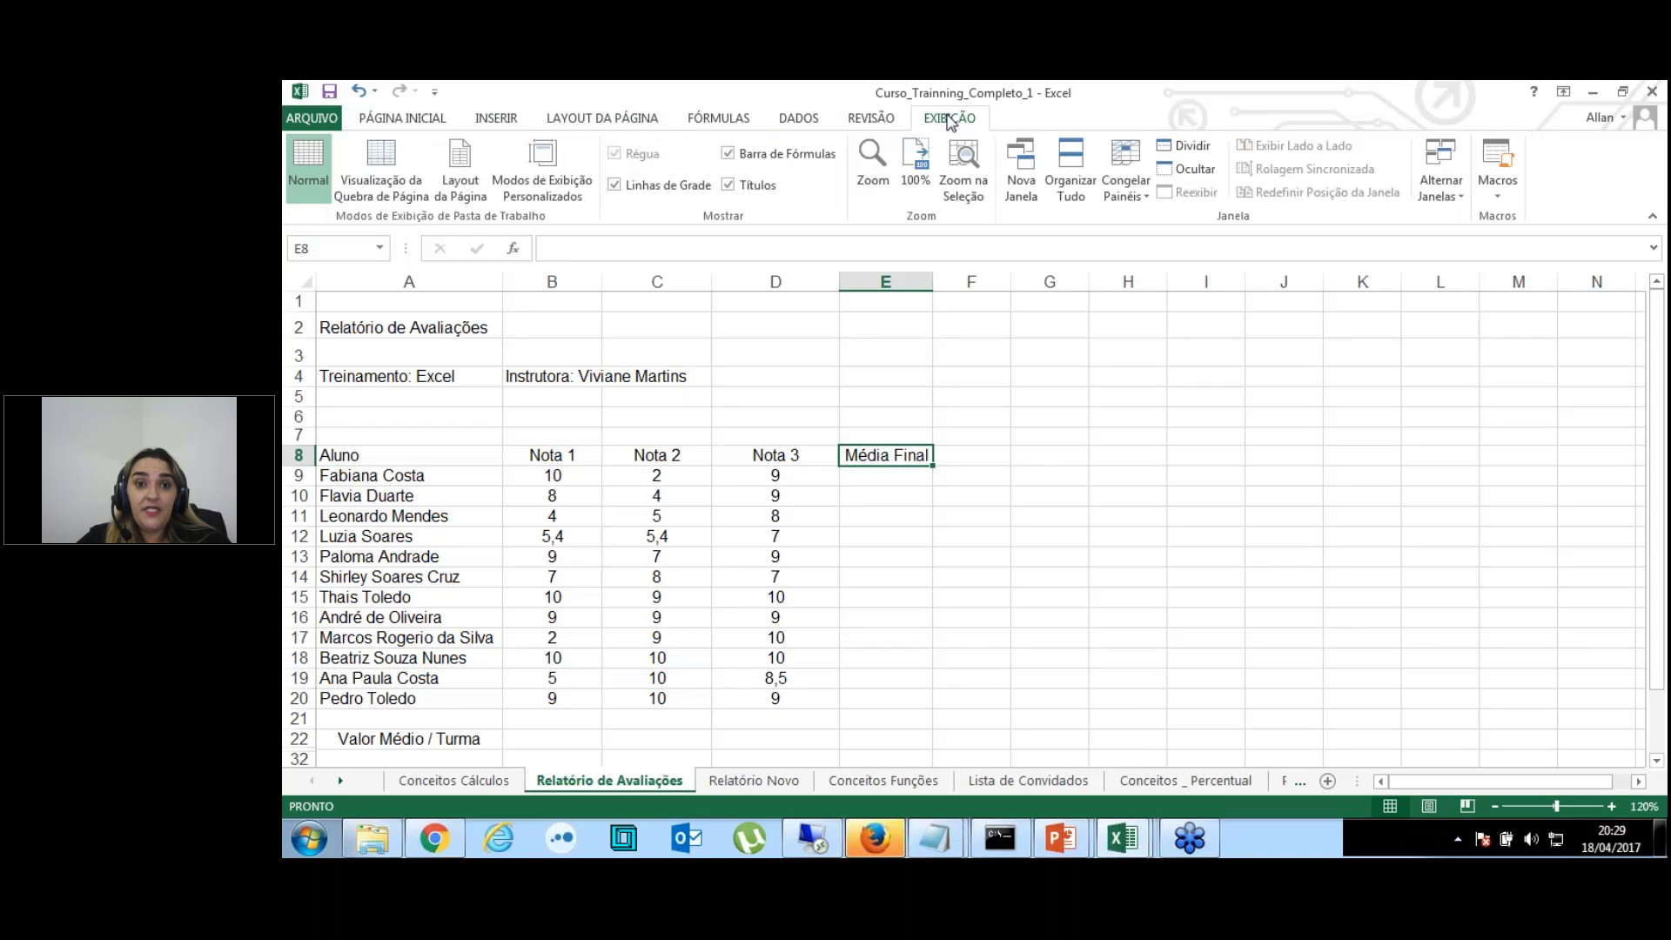
pyautogui.click(616, 185)
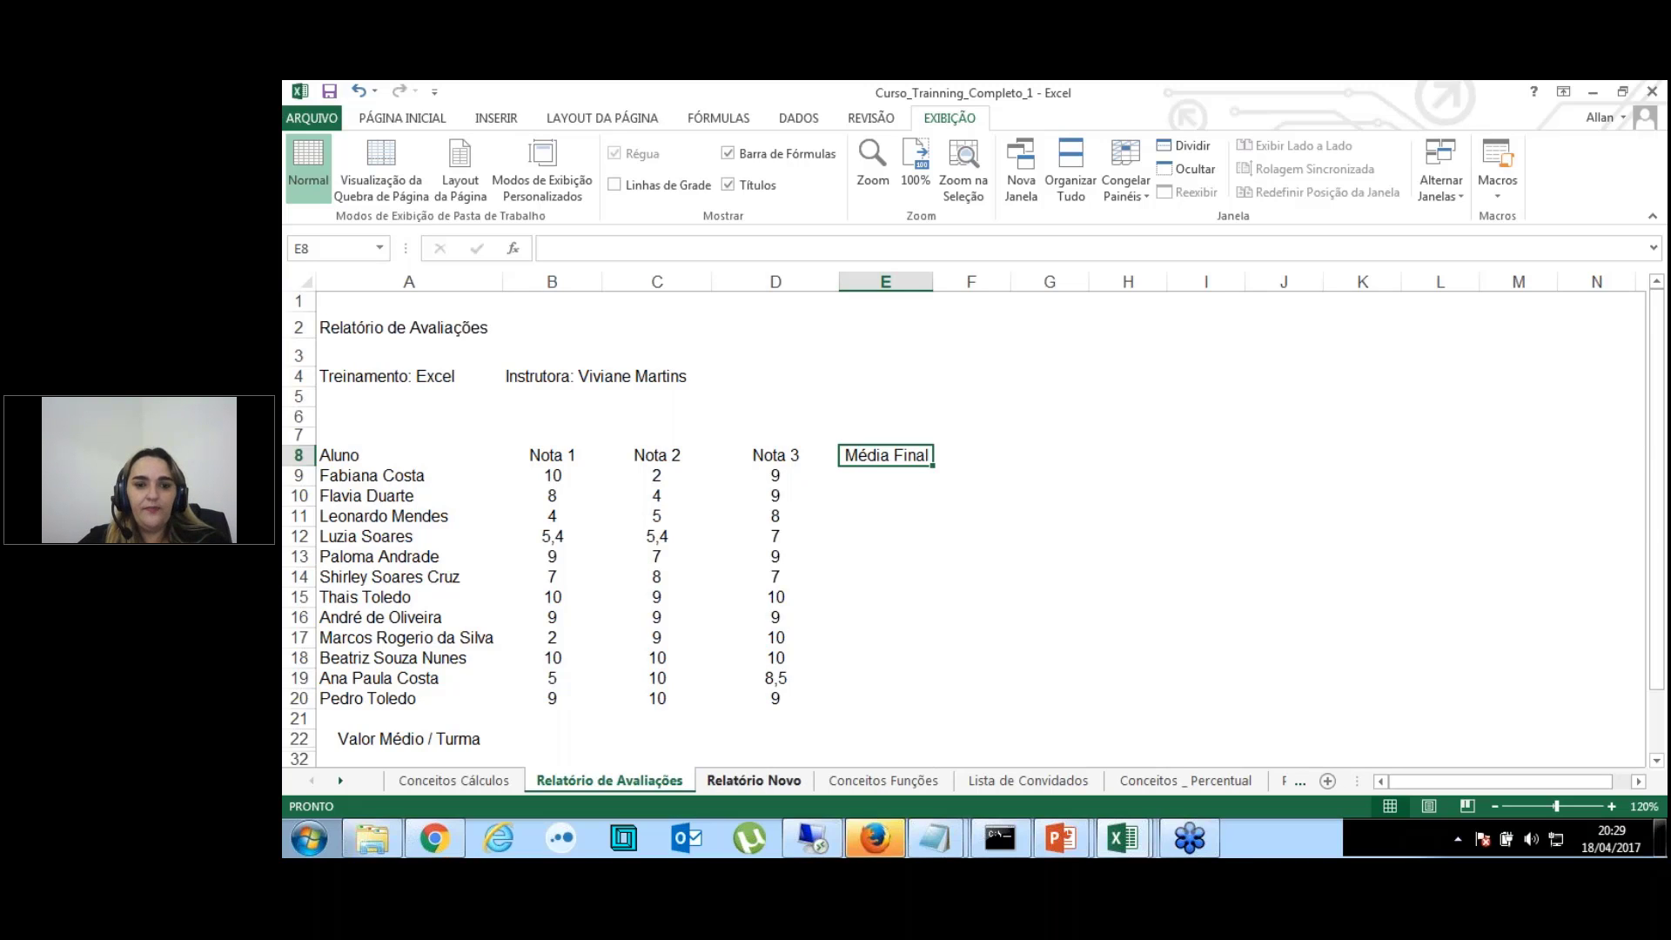
pyautogui.click(752, 779)
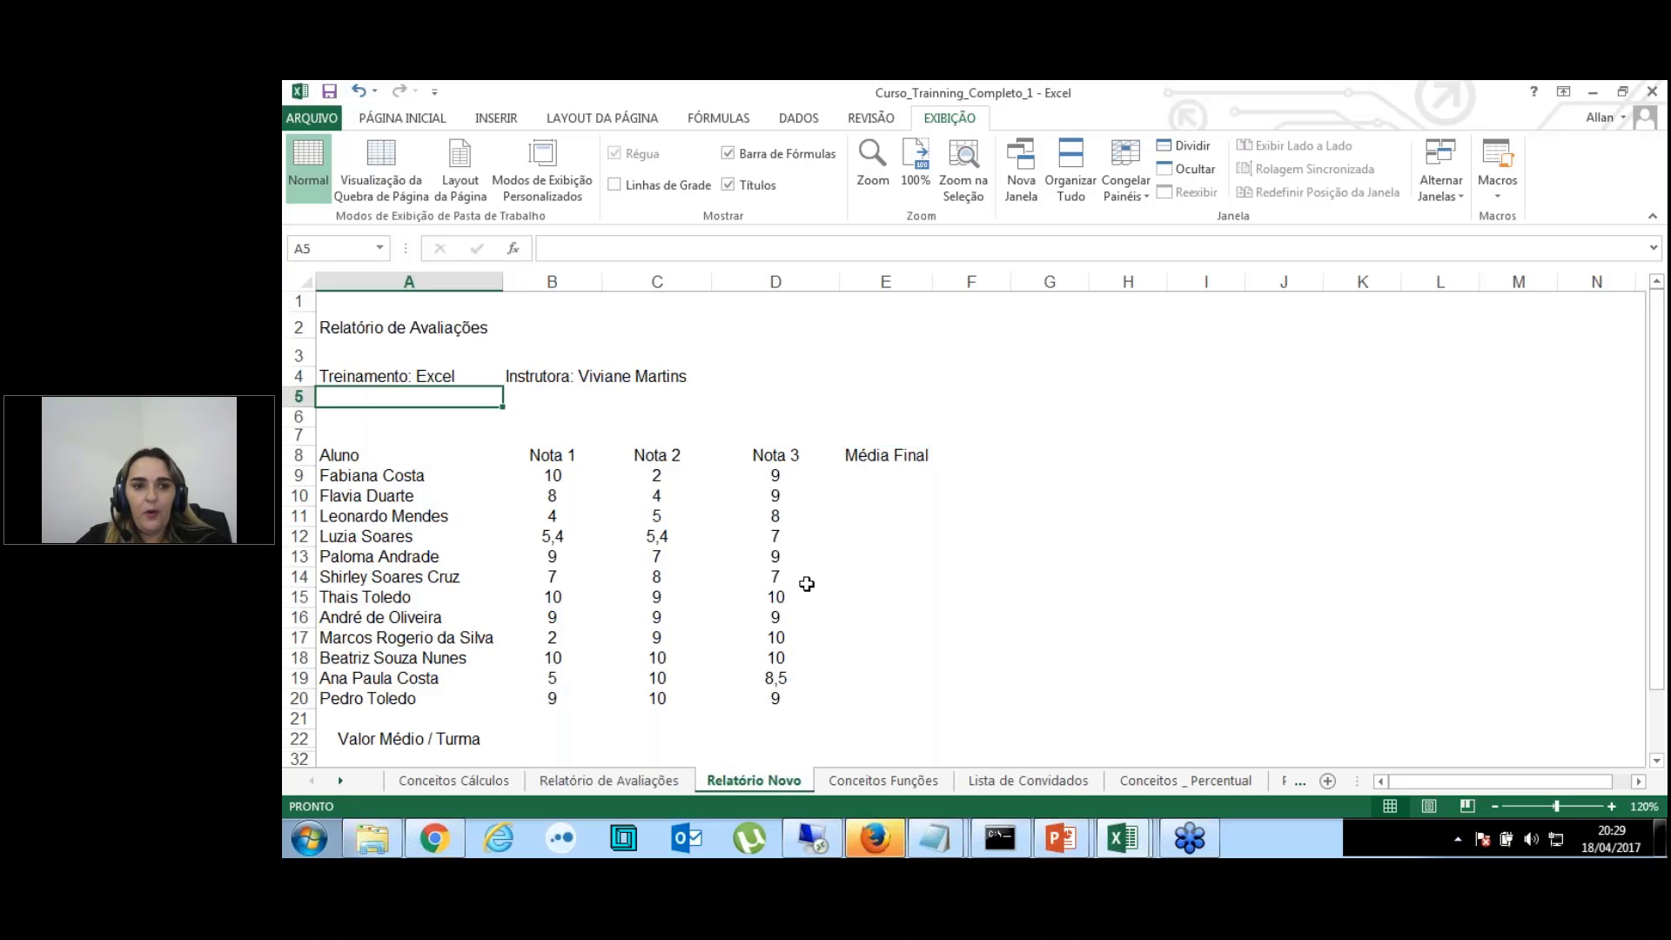
# Step: Select the whole grades table from the Aluno header in A8 through Média Final, A8:E20
pyautogui.click(906, 543)
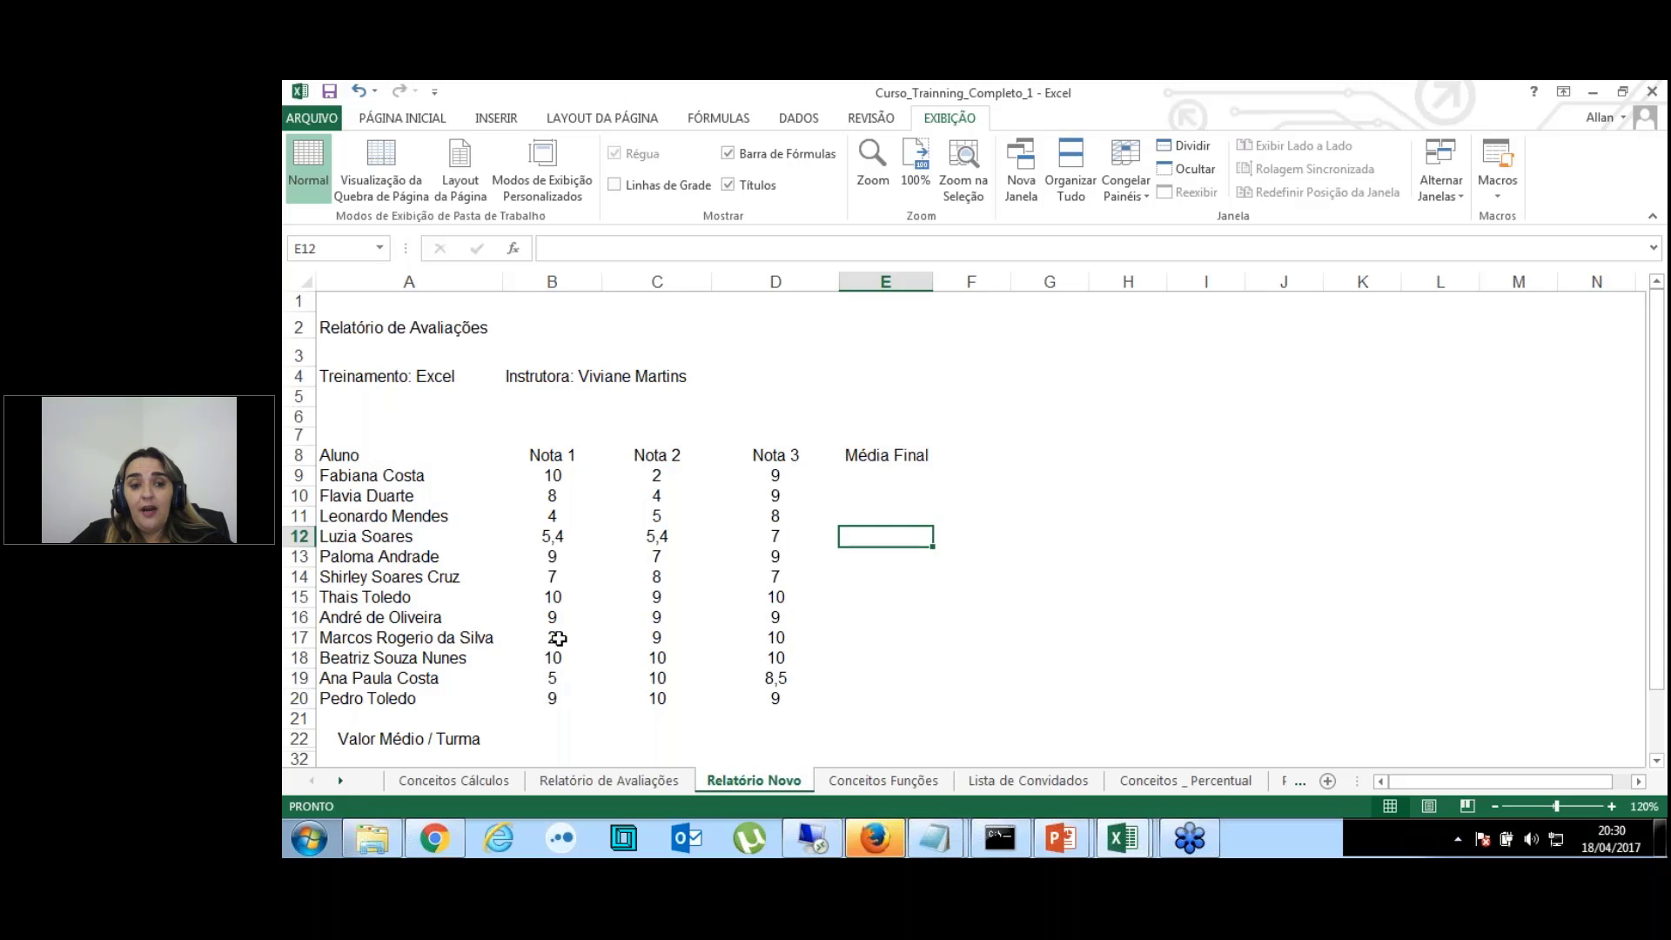
pyautogui.click(377, 455)
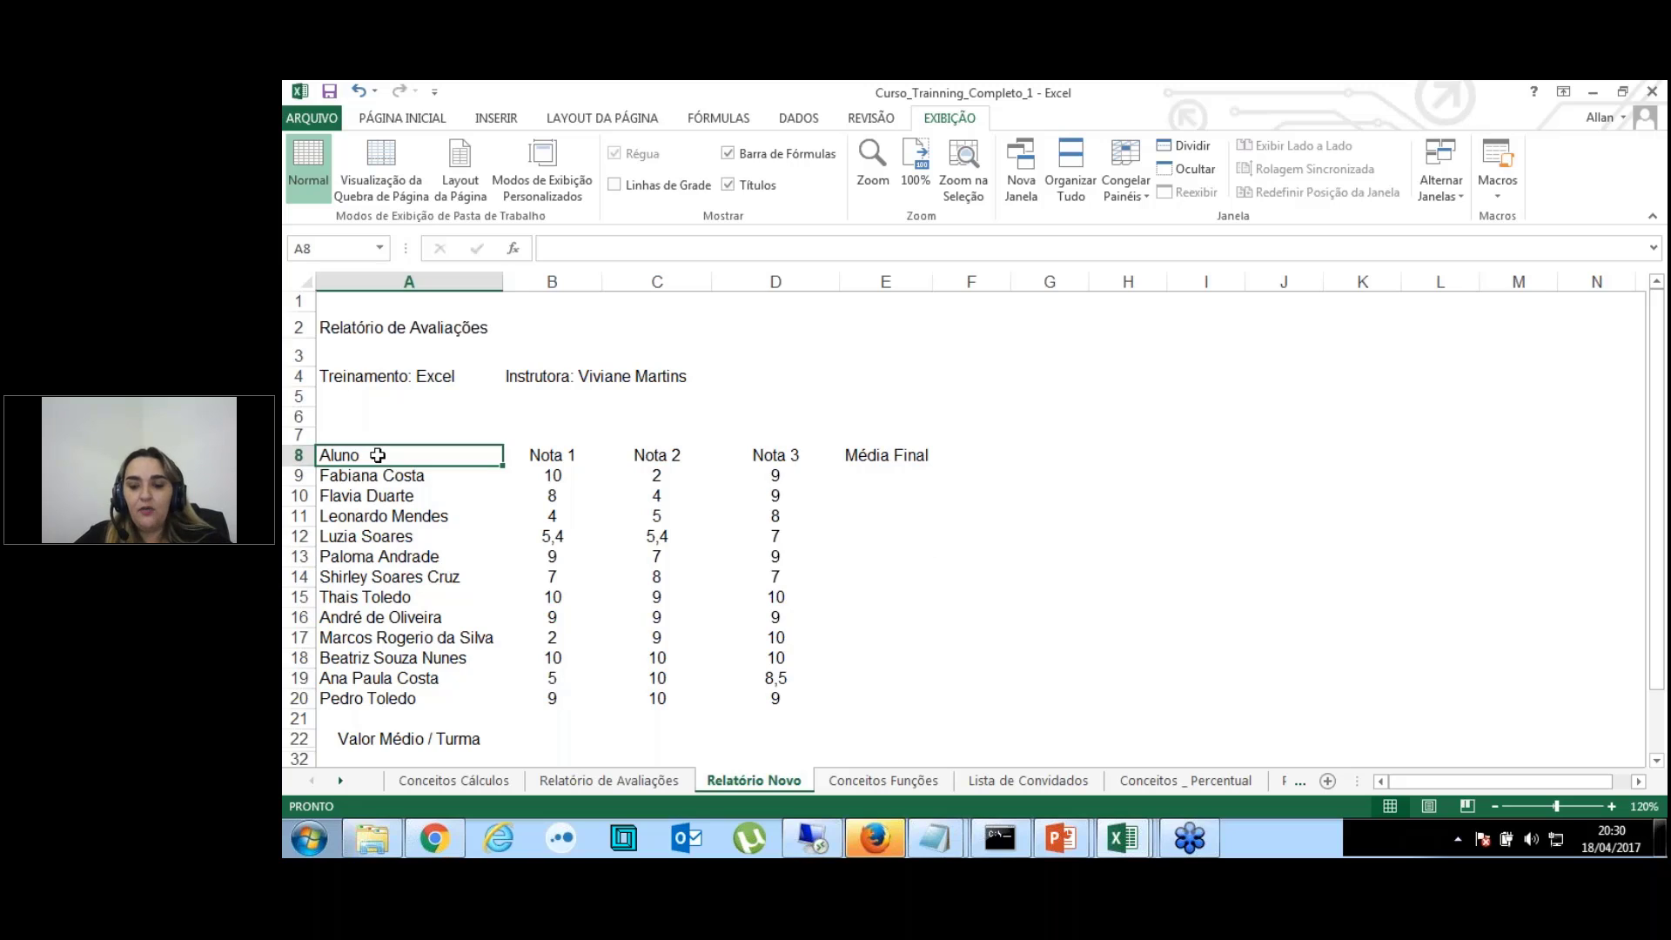
pyautogui.hotkey('shift', 'Down')
pyautogui.hotkey('shift', 'Down')
pyautogui.hotkey('shift', 'Down')
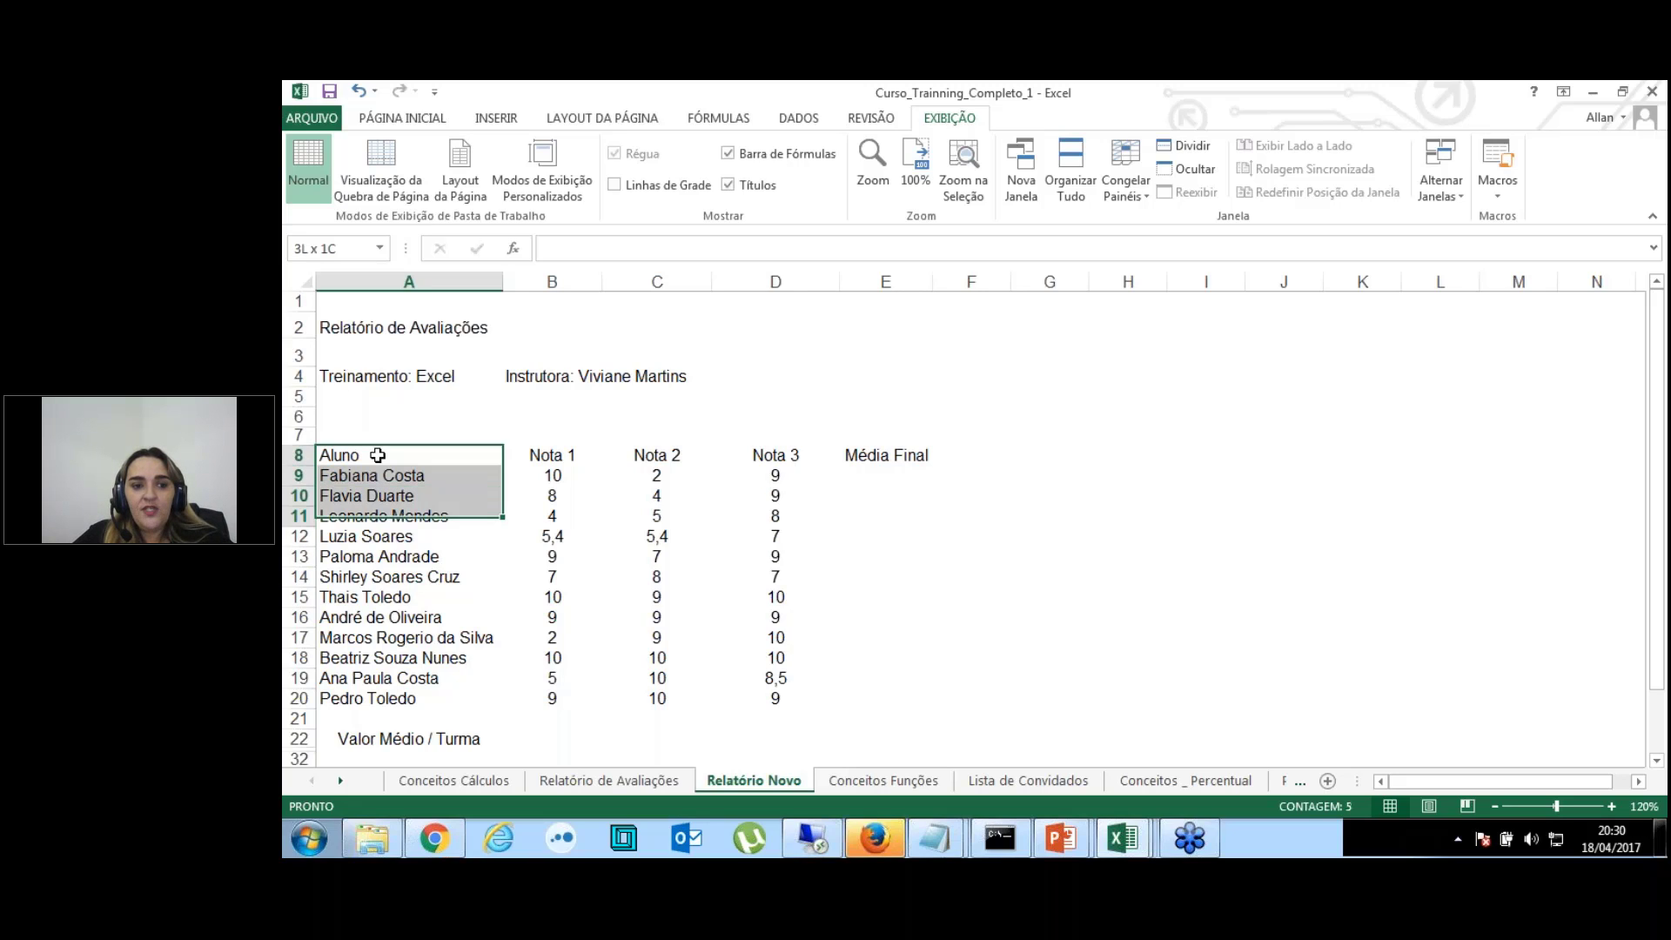
pyautogui.hotkey('shift', 'Down')
pyautogui.hotkey('shift', 'Down')
pyautogui.hotkey('shift', 'Down')
pyautogui.hotkey('shift', 'Down')
pyautogui.hotkey('shift', 'Down')
pyautogui.hotkey('shift', 'Down')
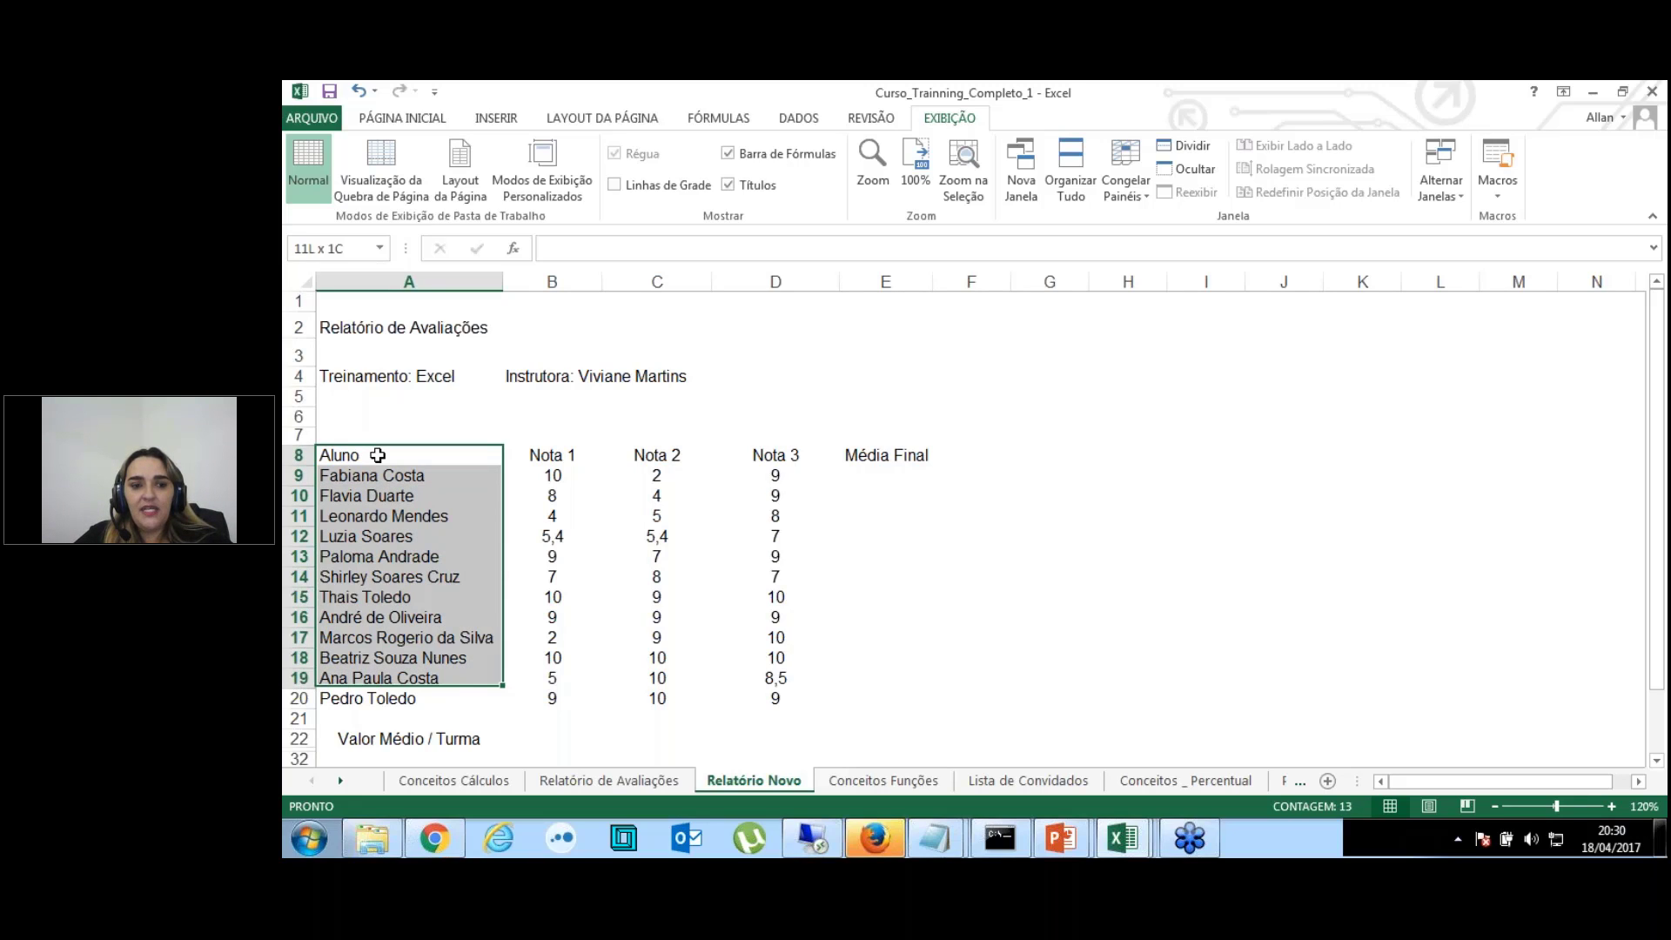
pyautogui.hotkey('shift', 'Down')
pyautogui.hotkey('shift', 'Down')
pyautogui.hotkey('shift', 'Down')
pyautogui.hotkey('shift', 'Down')
pyautogui.hotkey('shift', 'Right')
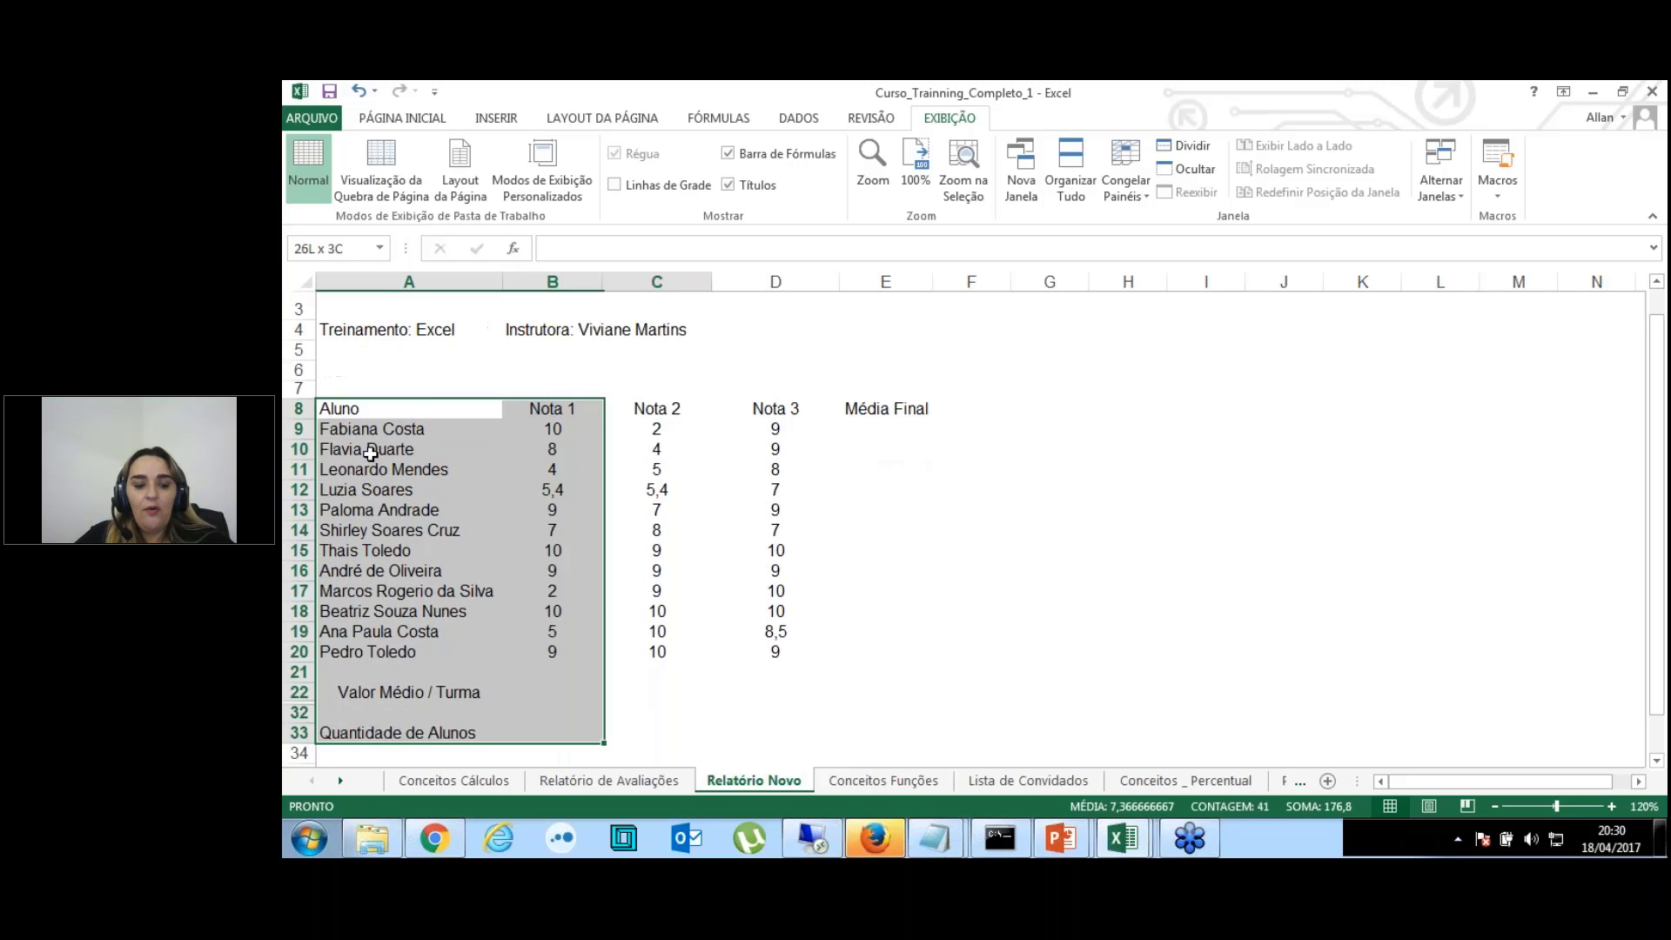
pyautogui.hotkey('shift', 'Right')
pyautogui.click(434, 411)
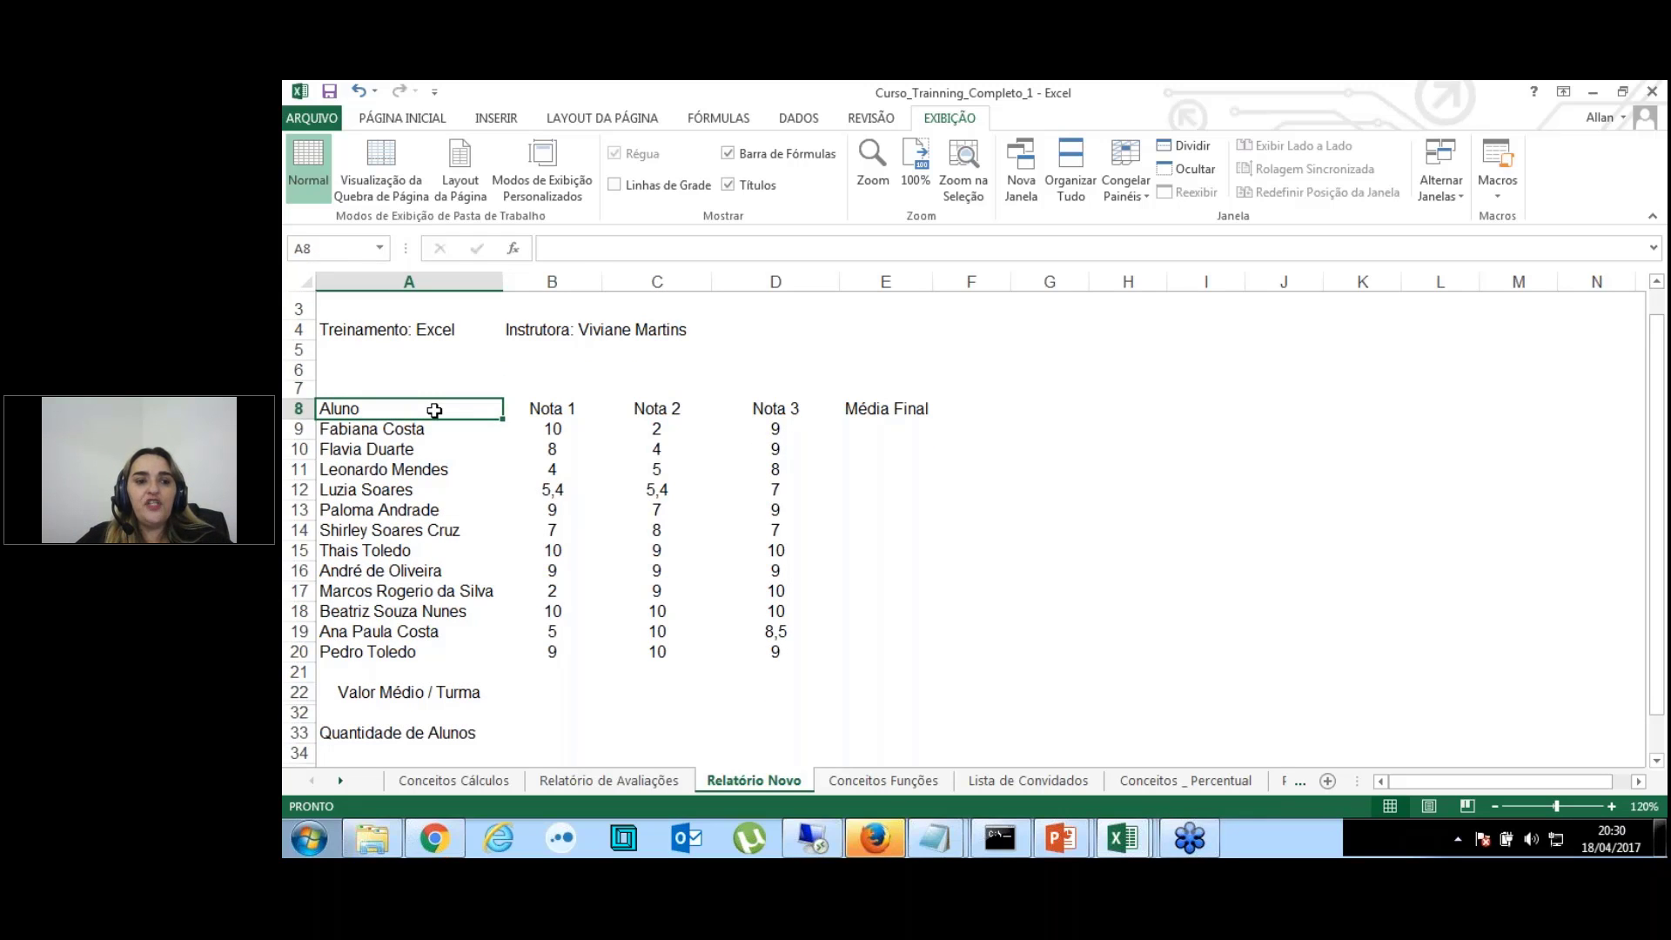
pyautogui.hotkey('ctrl', 'shift', 'Down')
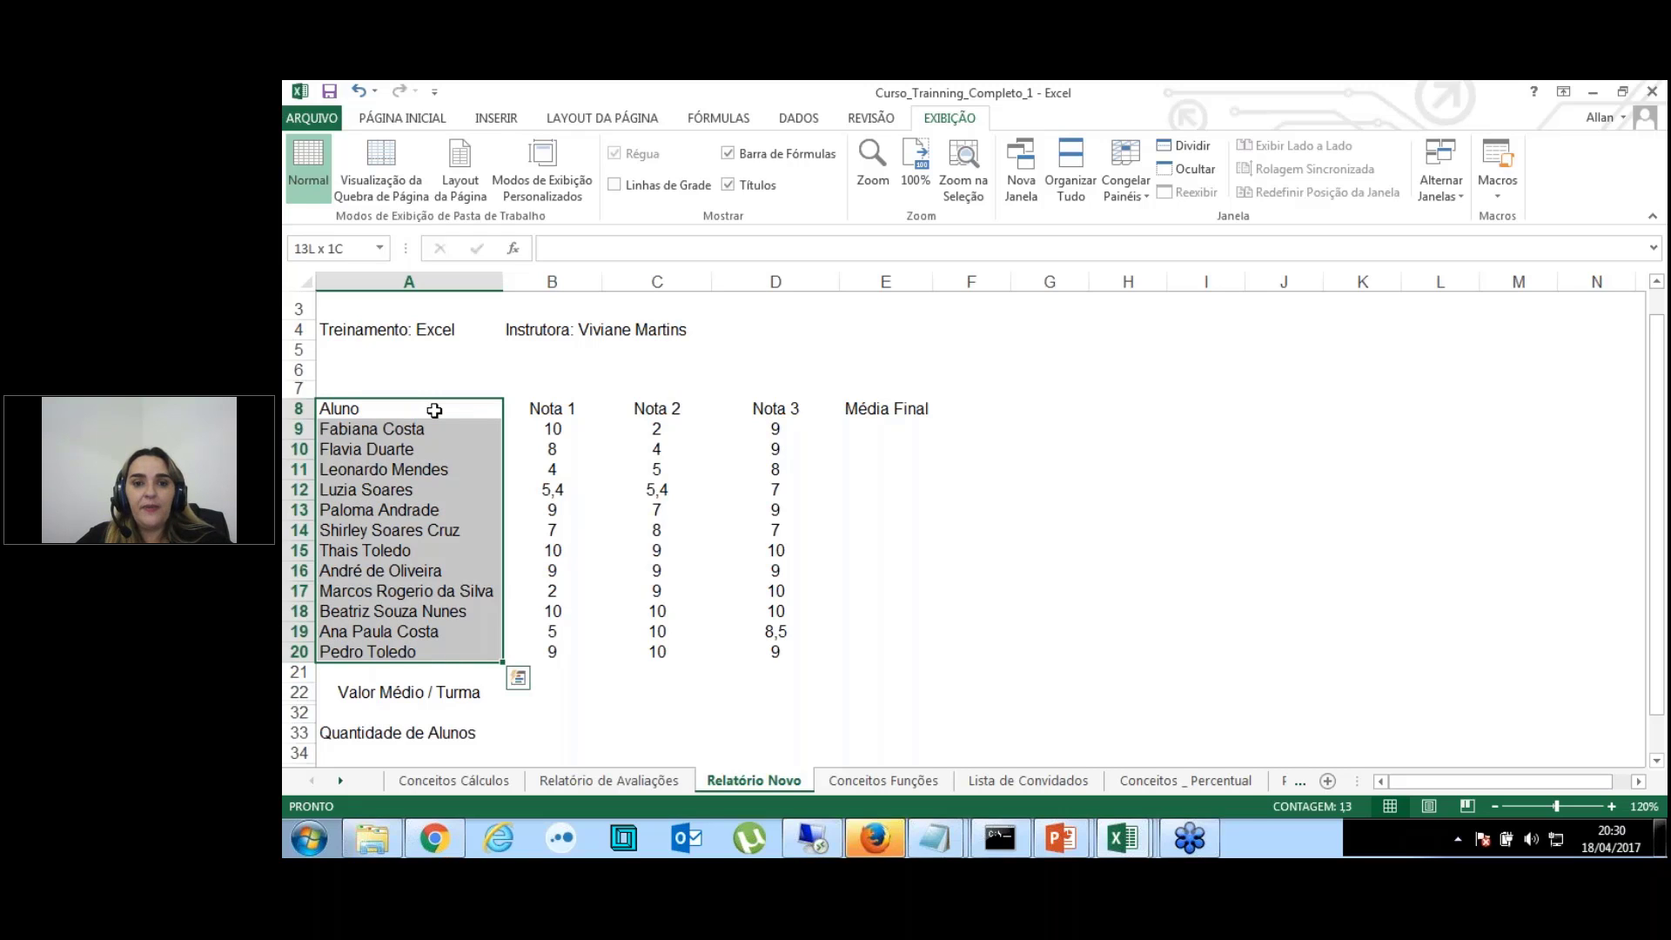
pyautogui.hotkey('ctrl', 'shift', 'Right')
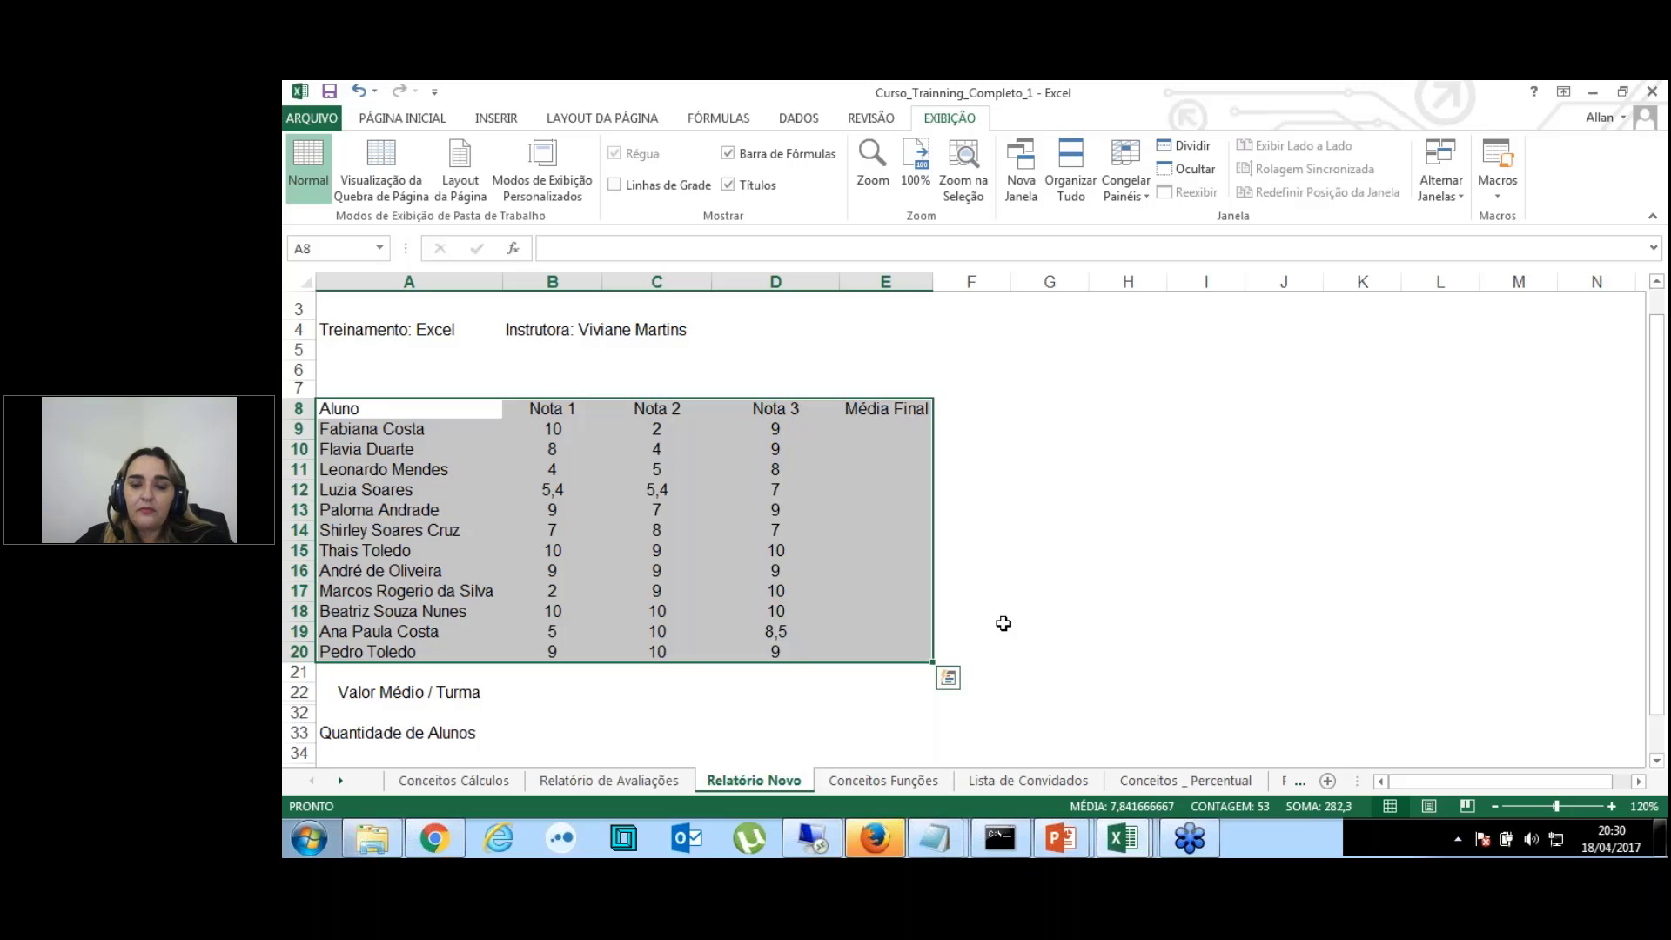
# Step: Apply Contorno and Interna borders in automatic colour to the selected grades table
pyautogui.hotkey('ctrl', '1')
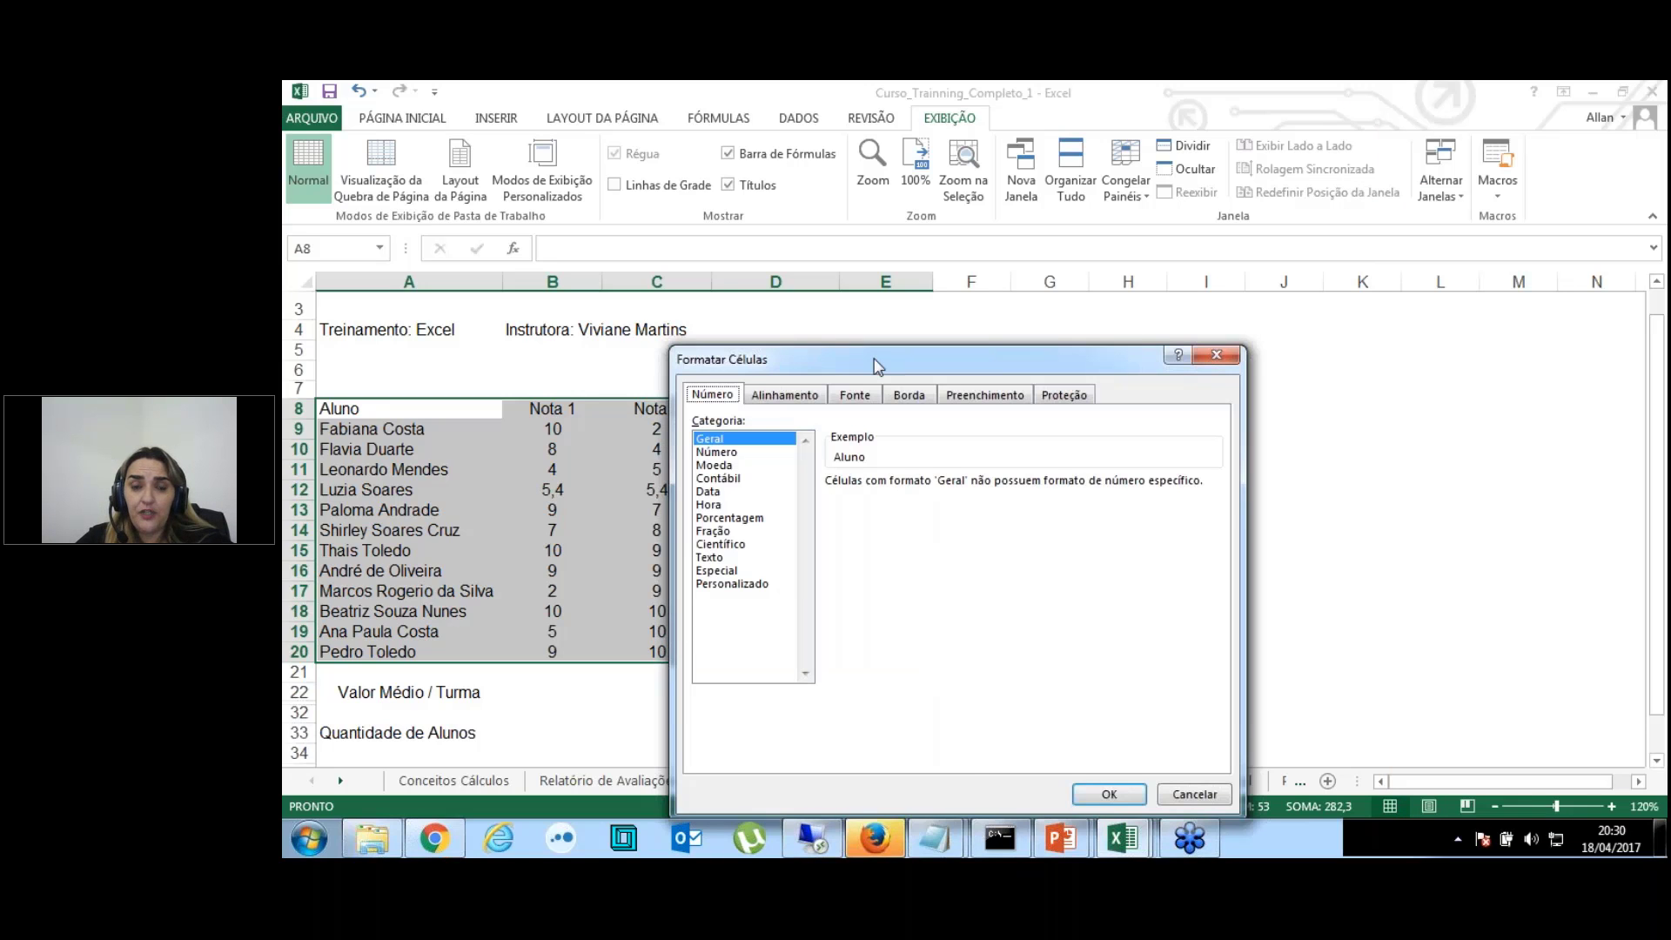
pyautogui.moveTo(864, 353)
pyautogui.mouseDown()
pyautogui.moveTo(808, 335)
pyautogui.moveTo(1003, 295)
pyautogui.mouseUp()
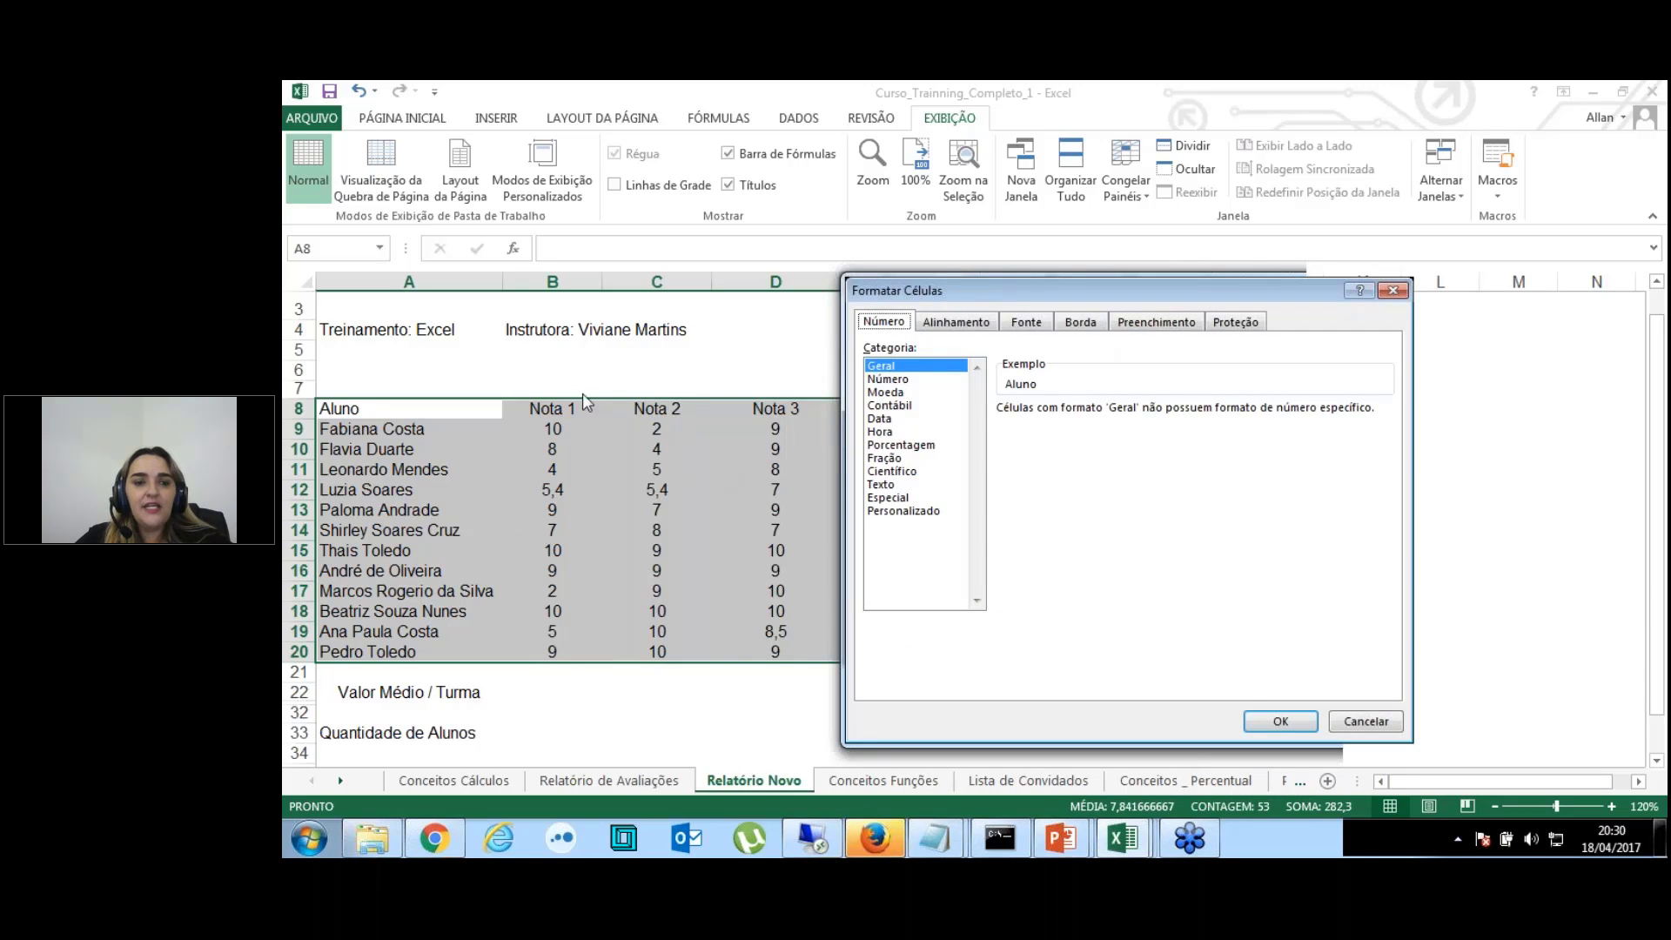
pyautogui.click(1077, 323)
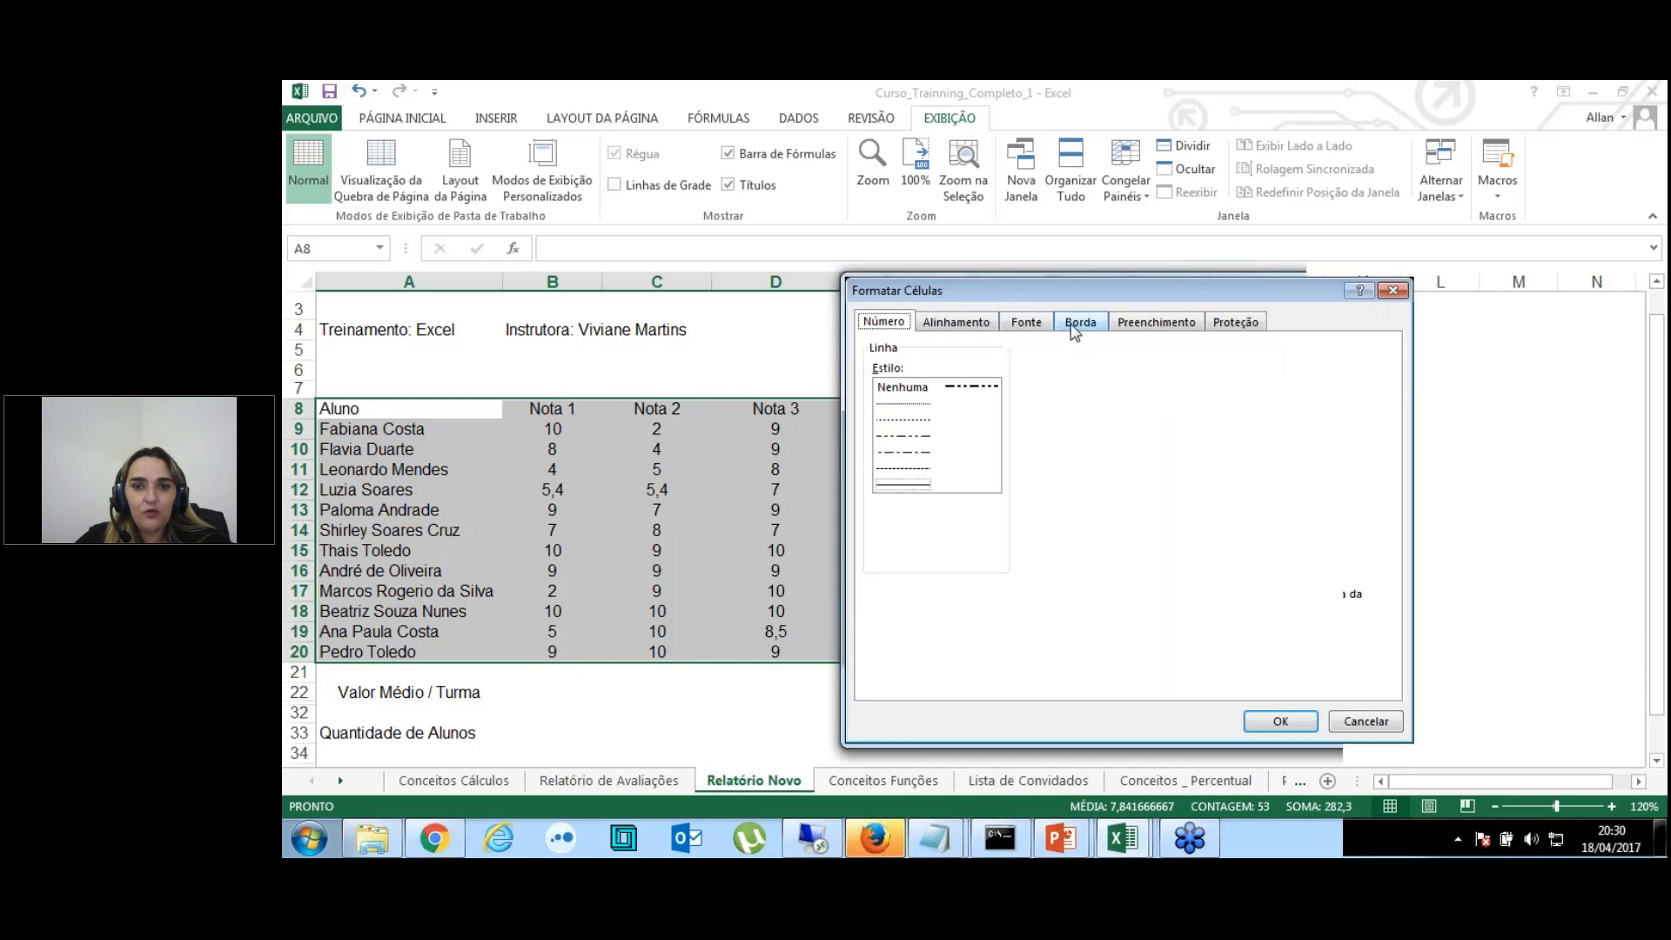
pyautogui.moveTo(1045, 291)
pyautogui.mouseDown()
pyautogui.moveTo(899, 296)
pyautogui.moveTo(744, 269)
pyautogui.mouseUp()
pyautogui.click(609, 374)
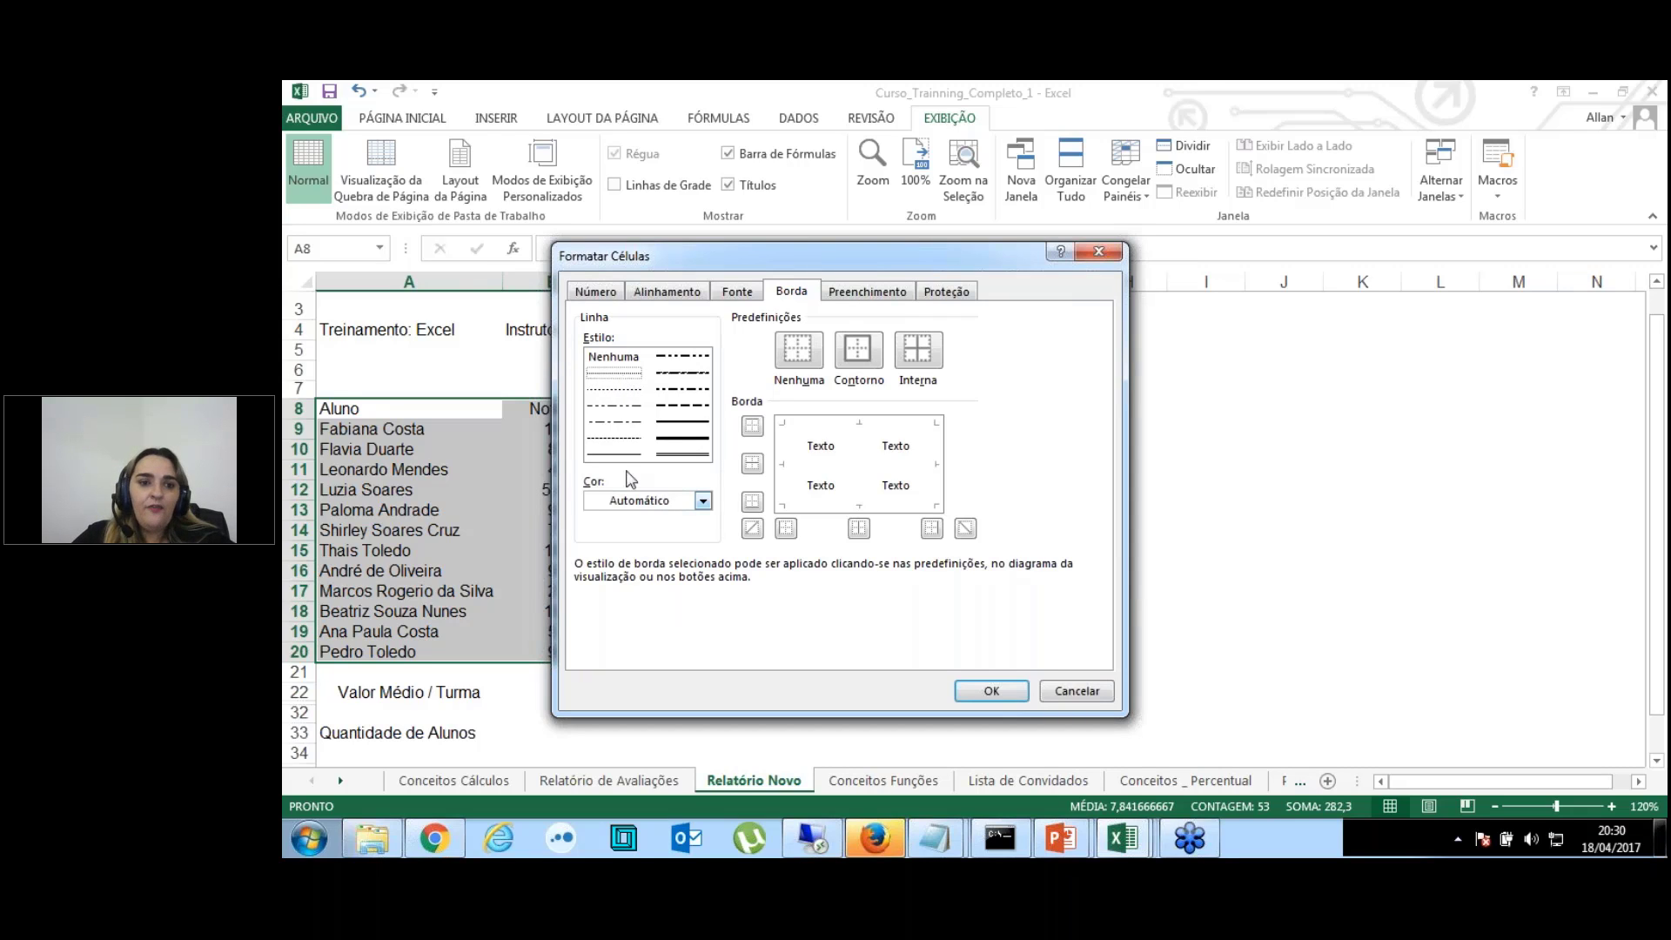
pyautogui.click(701, 502)
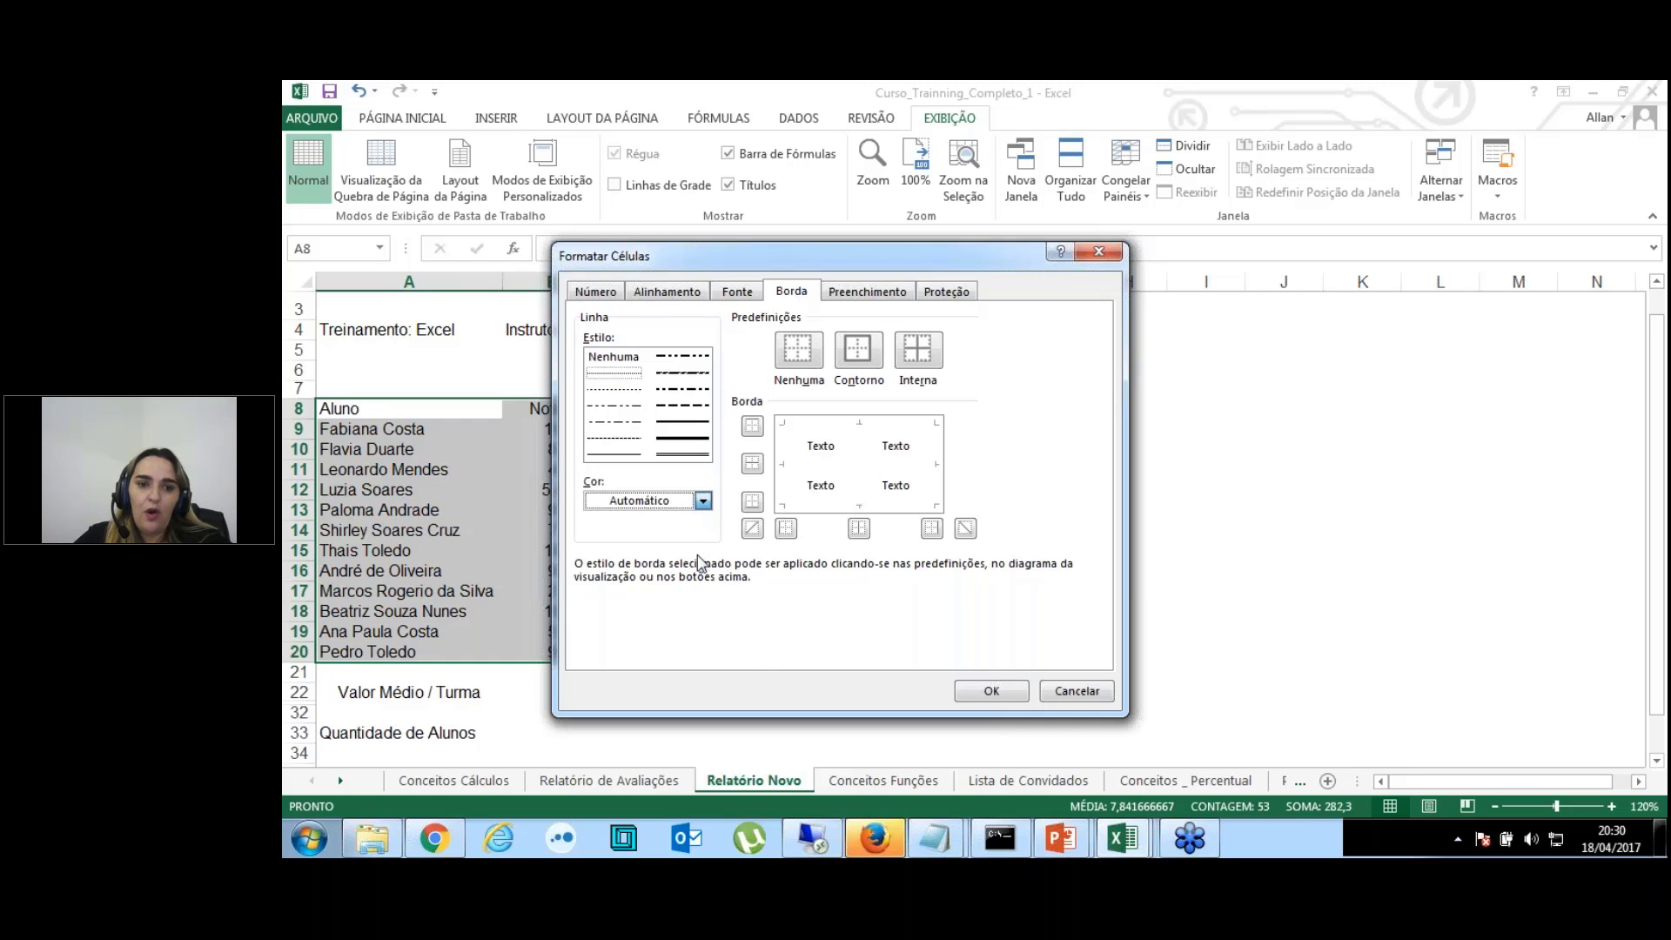
pyautogui.click(701, 501)
pyautogui.click(702, 501)
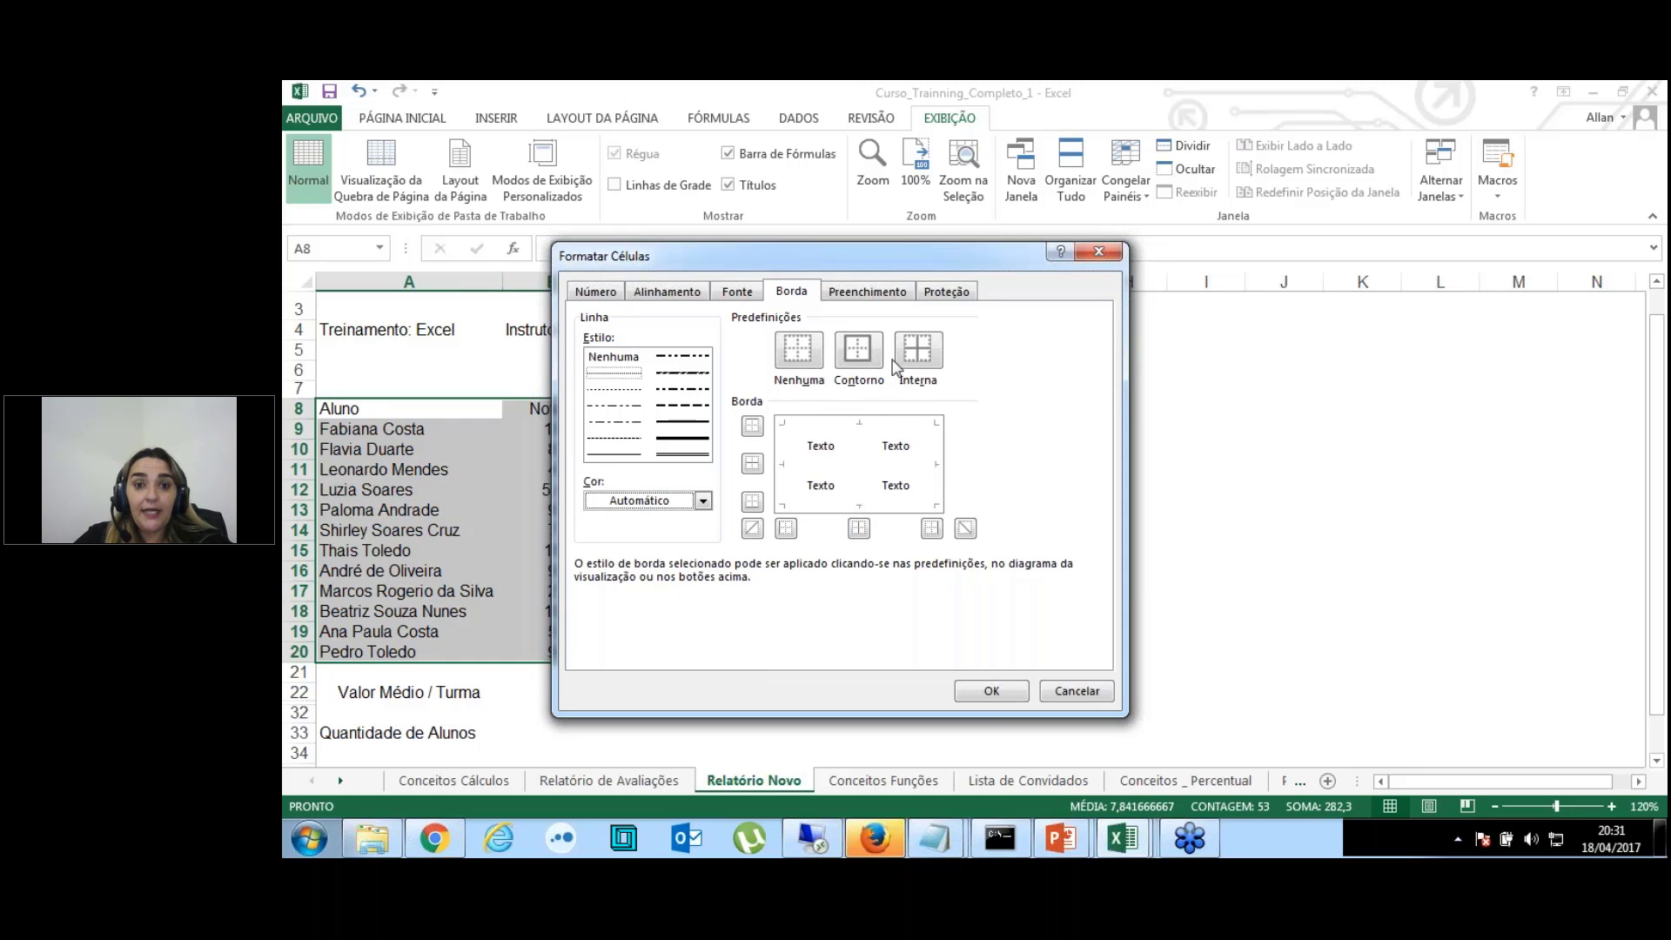
pyautogui.click(858, 350)
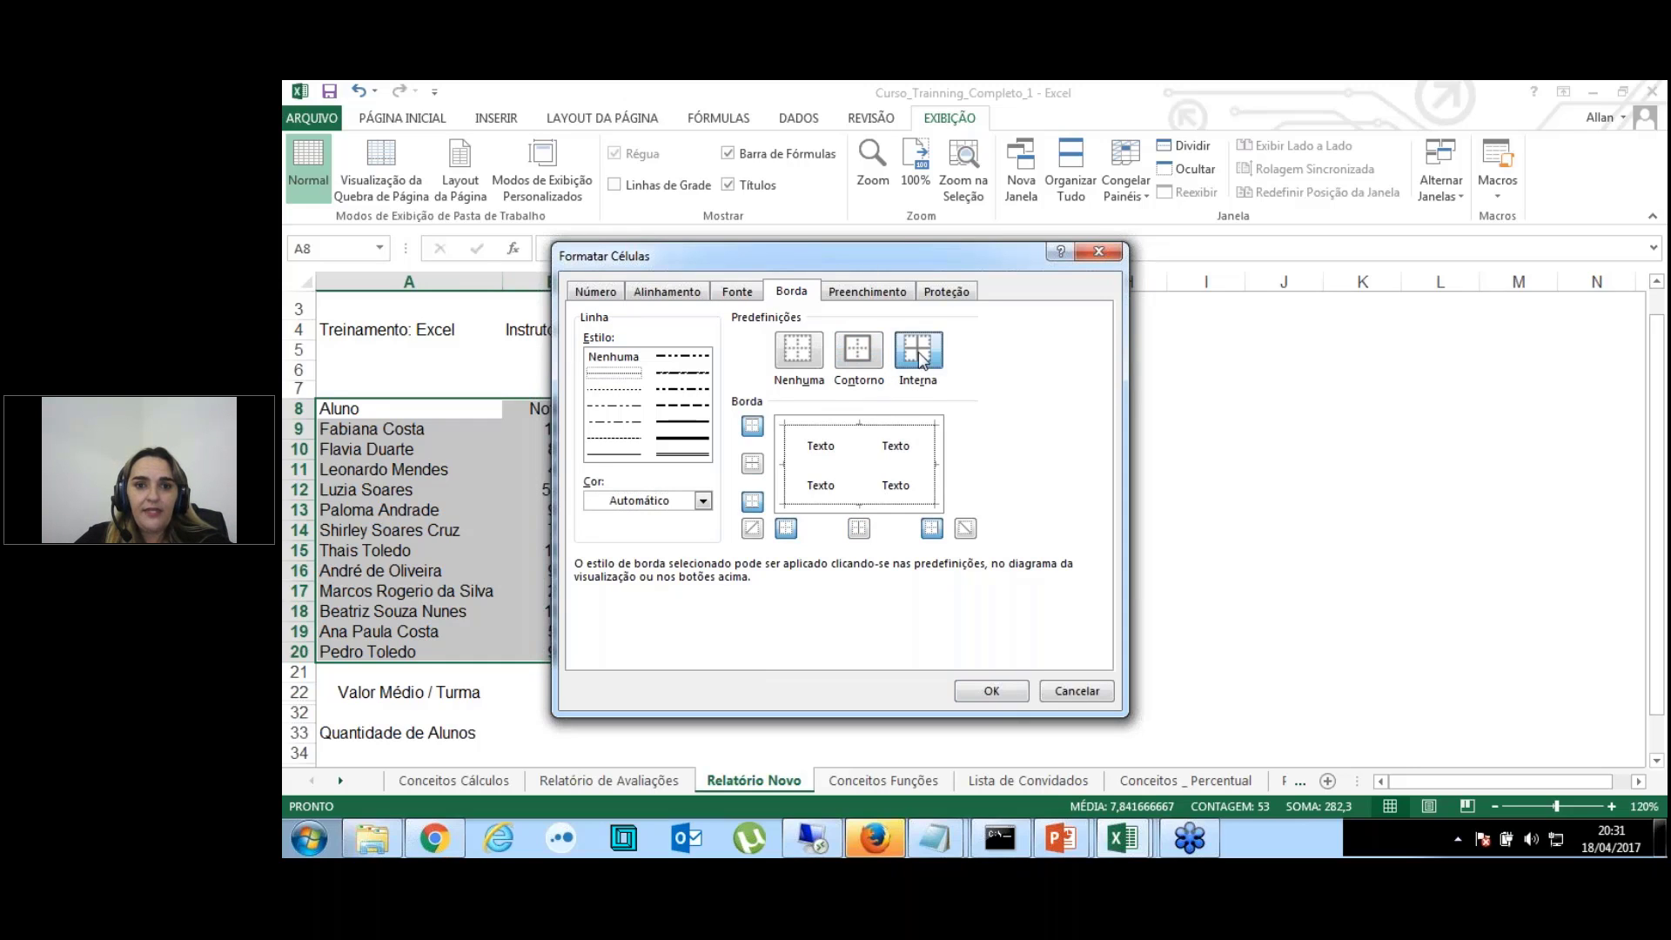
pyautogui.click(919, 353)
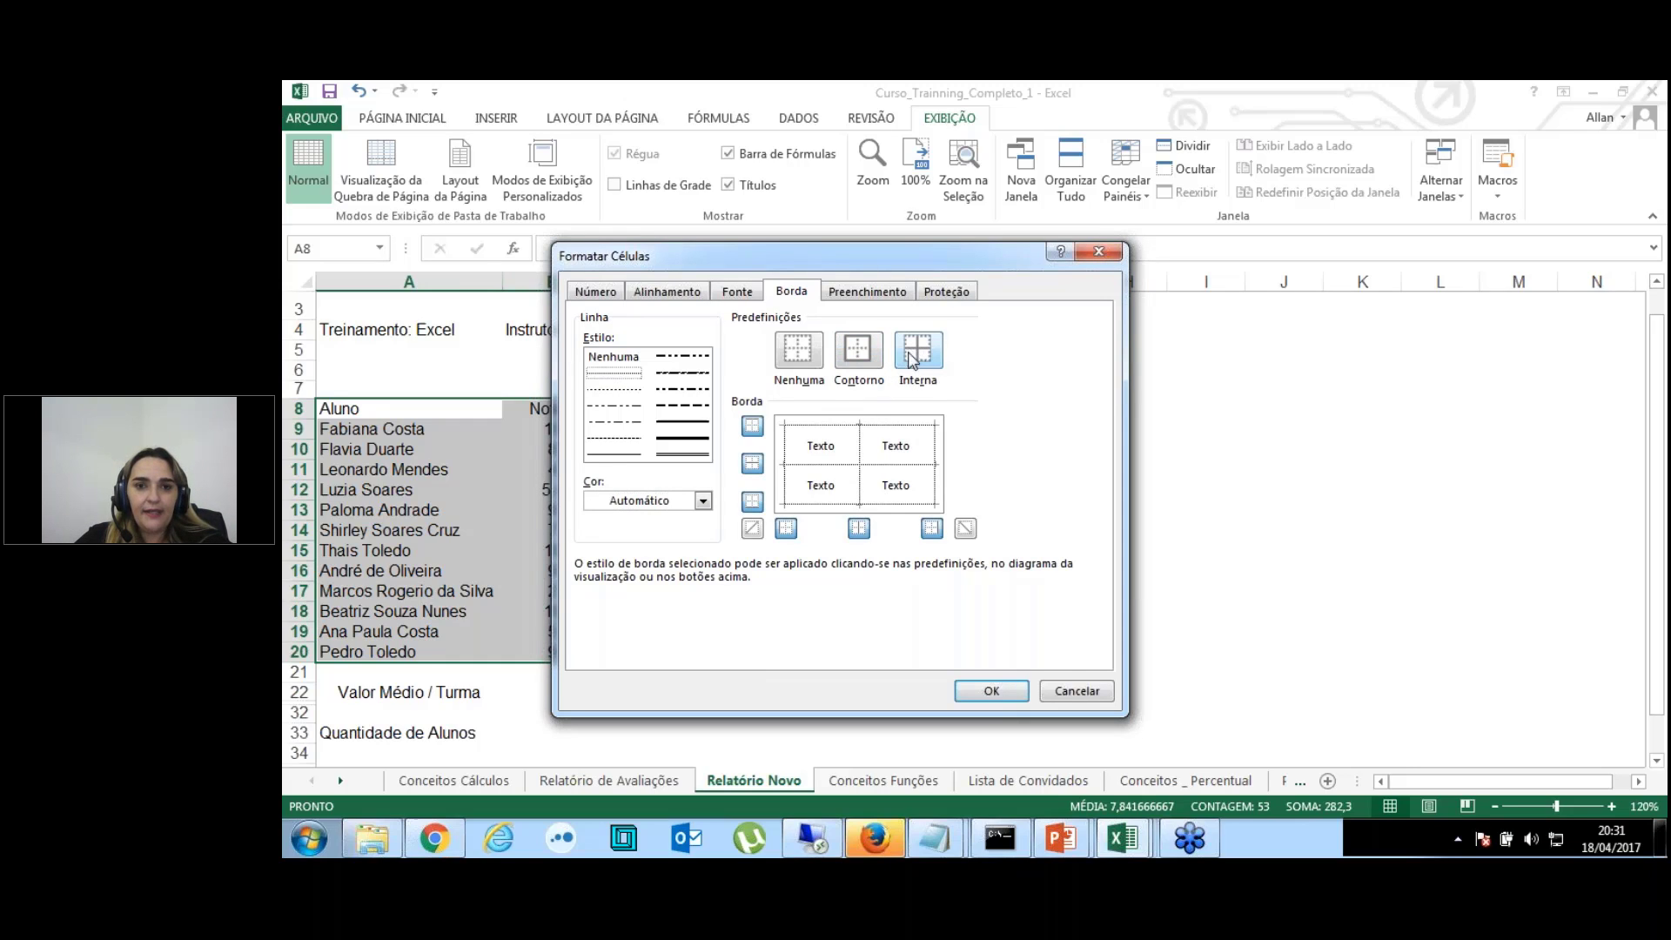
pyautogui.click(974, 689)
# Step: Fill the header row A8:E8 with dark navy and make its text white
pyautogui.click(1007, 528)
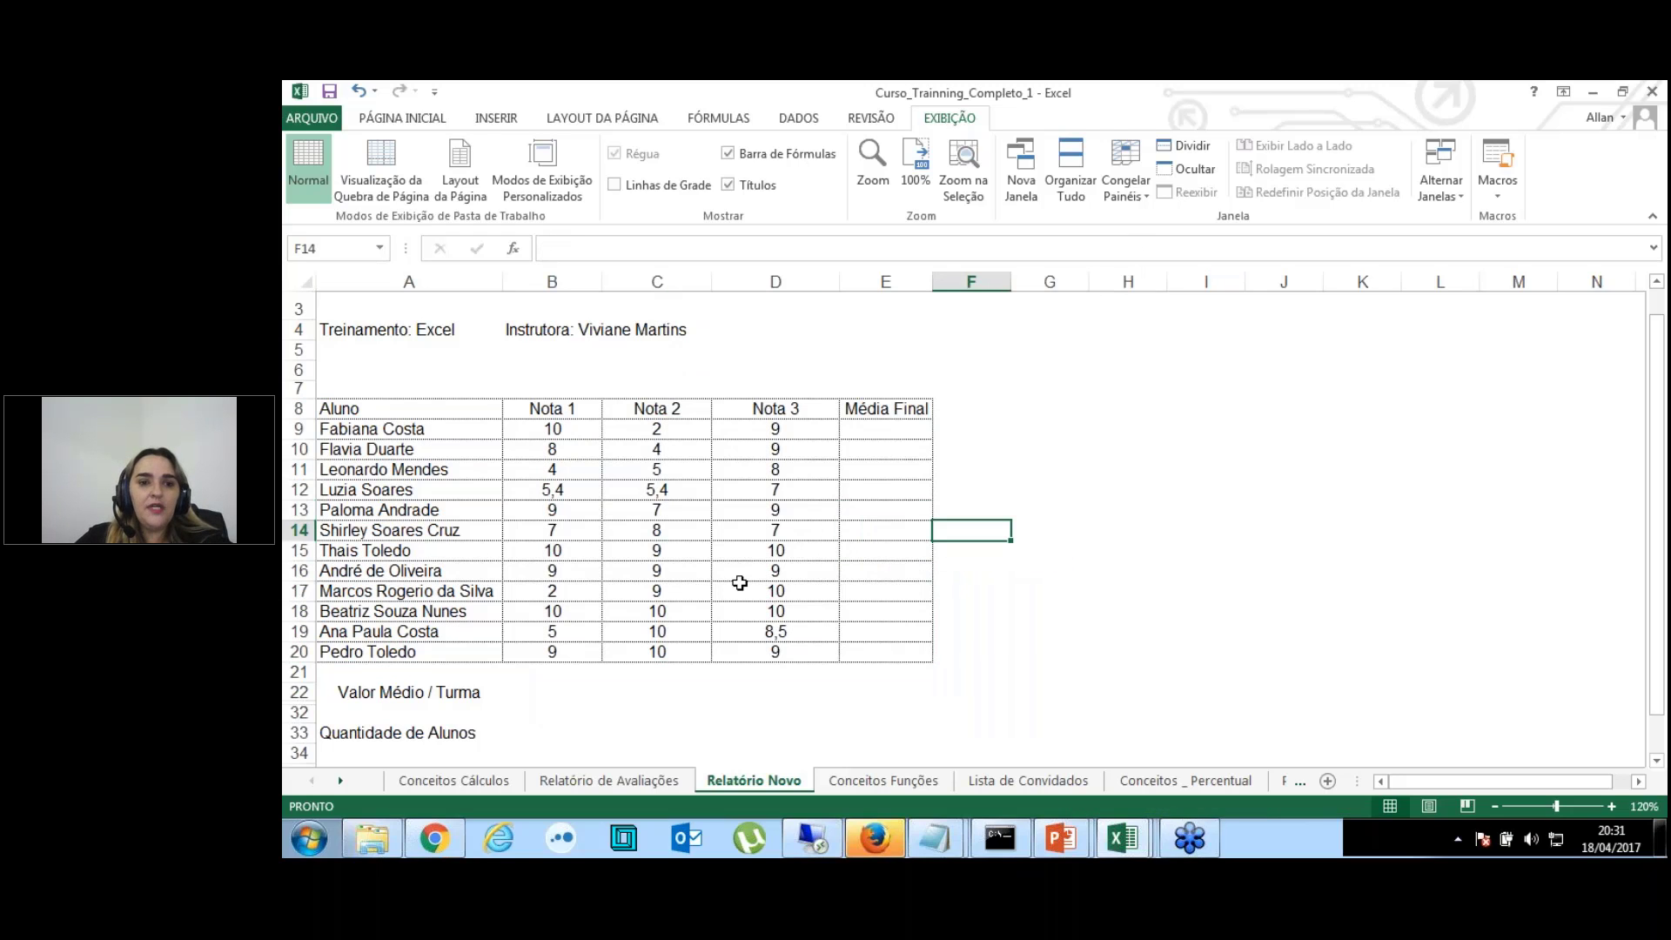
pyautogui.moveTo(466, 410); pyautogui.dragTo(866, 410)
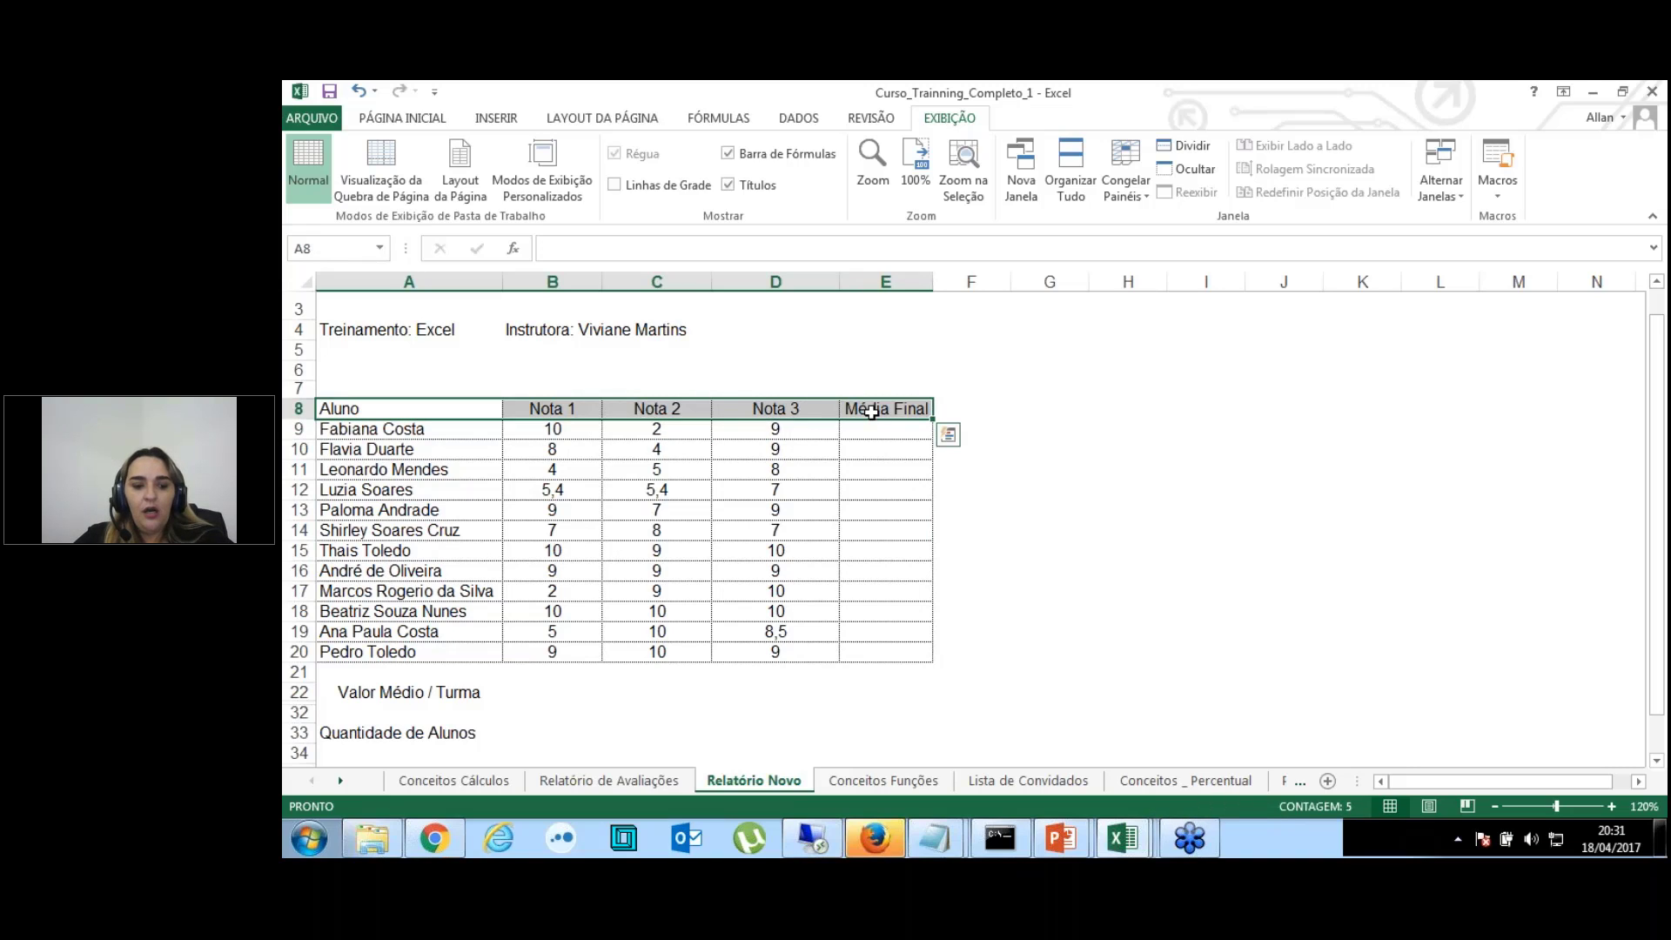
pyautogui.click(433, 122)
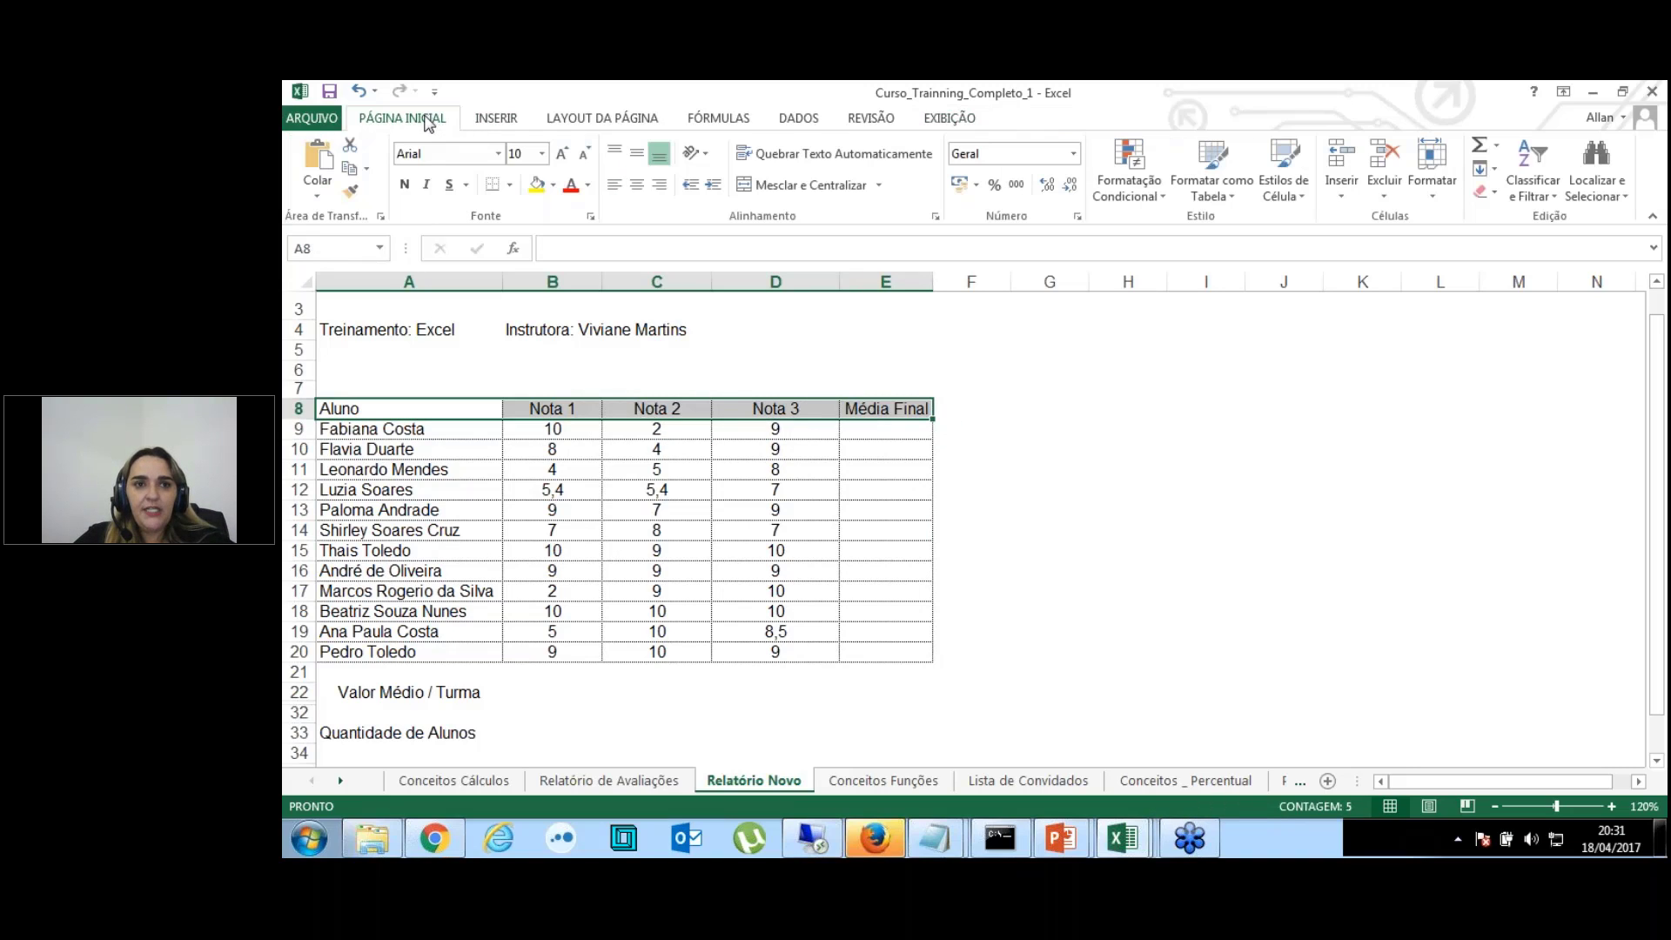
pyautogui.click(553, 187)
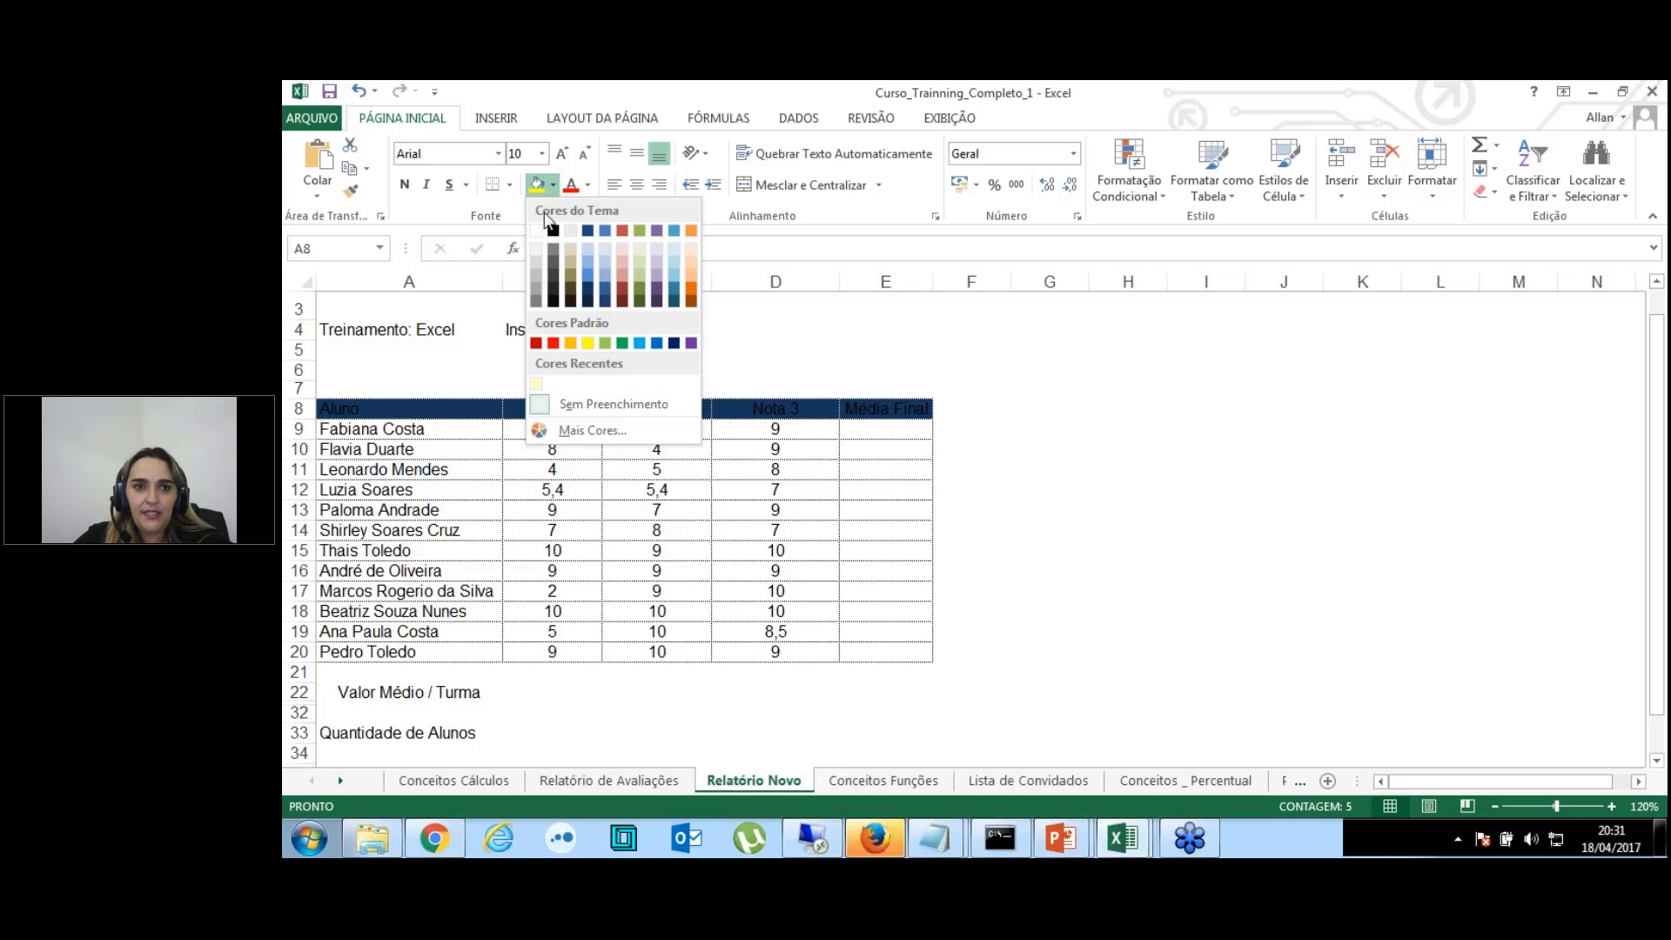
pyautogui.click(588, 290)
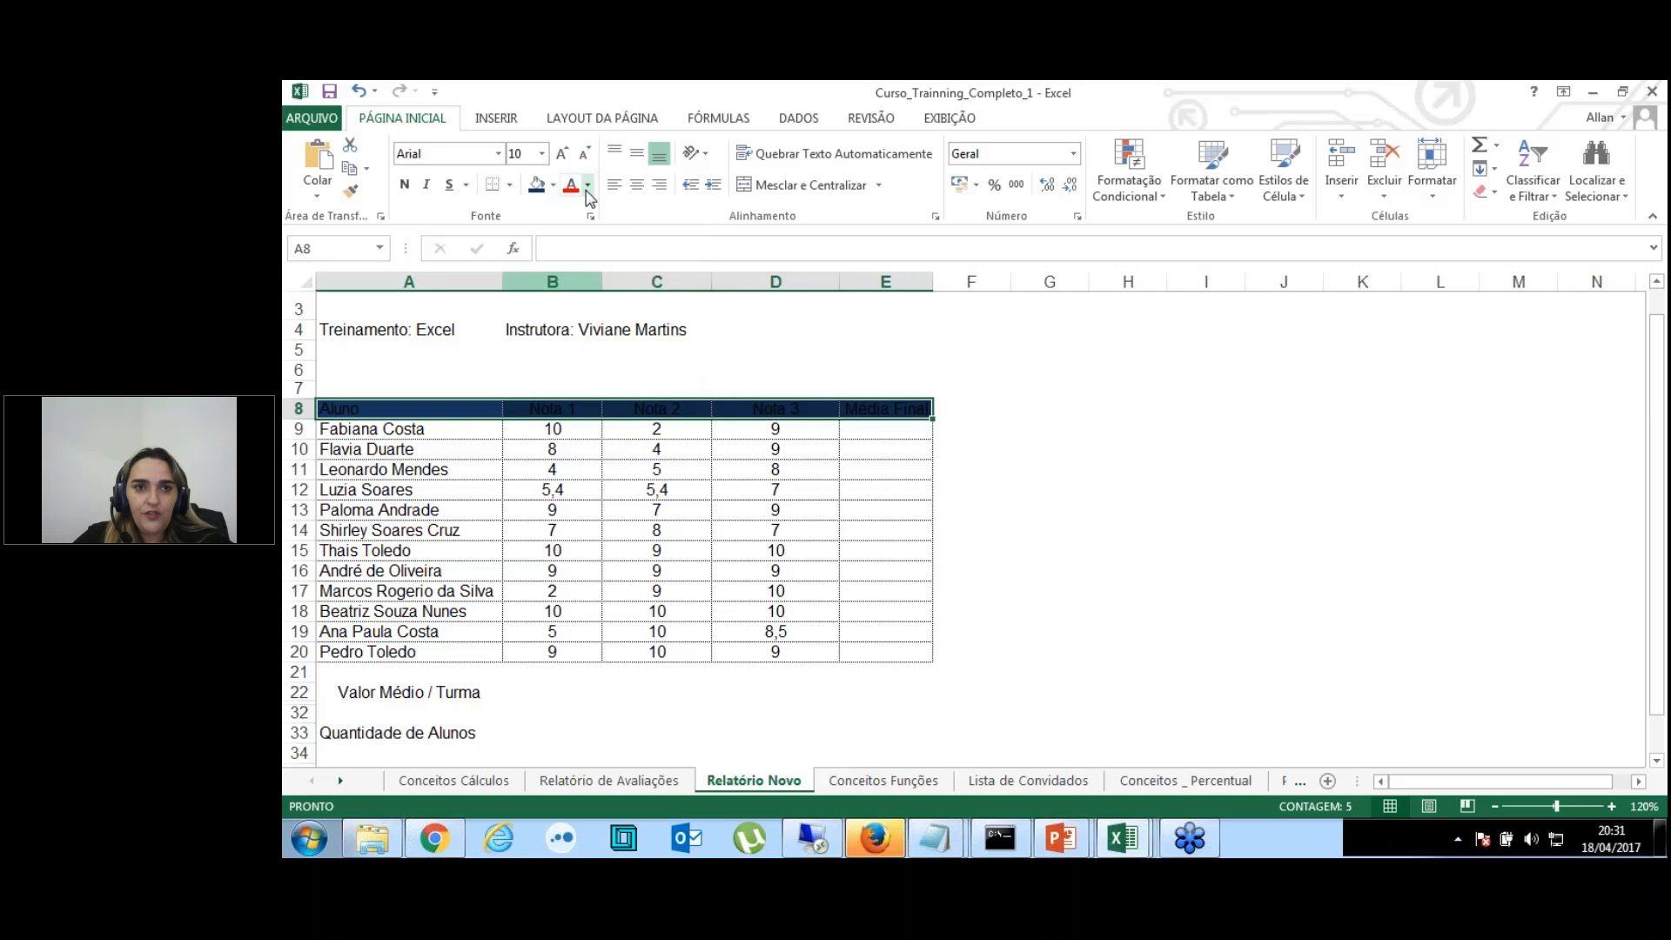
pyautogui.click(587, 190)
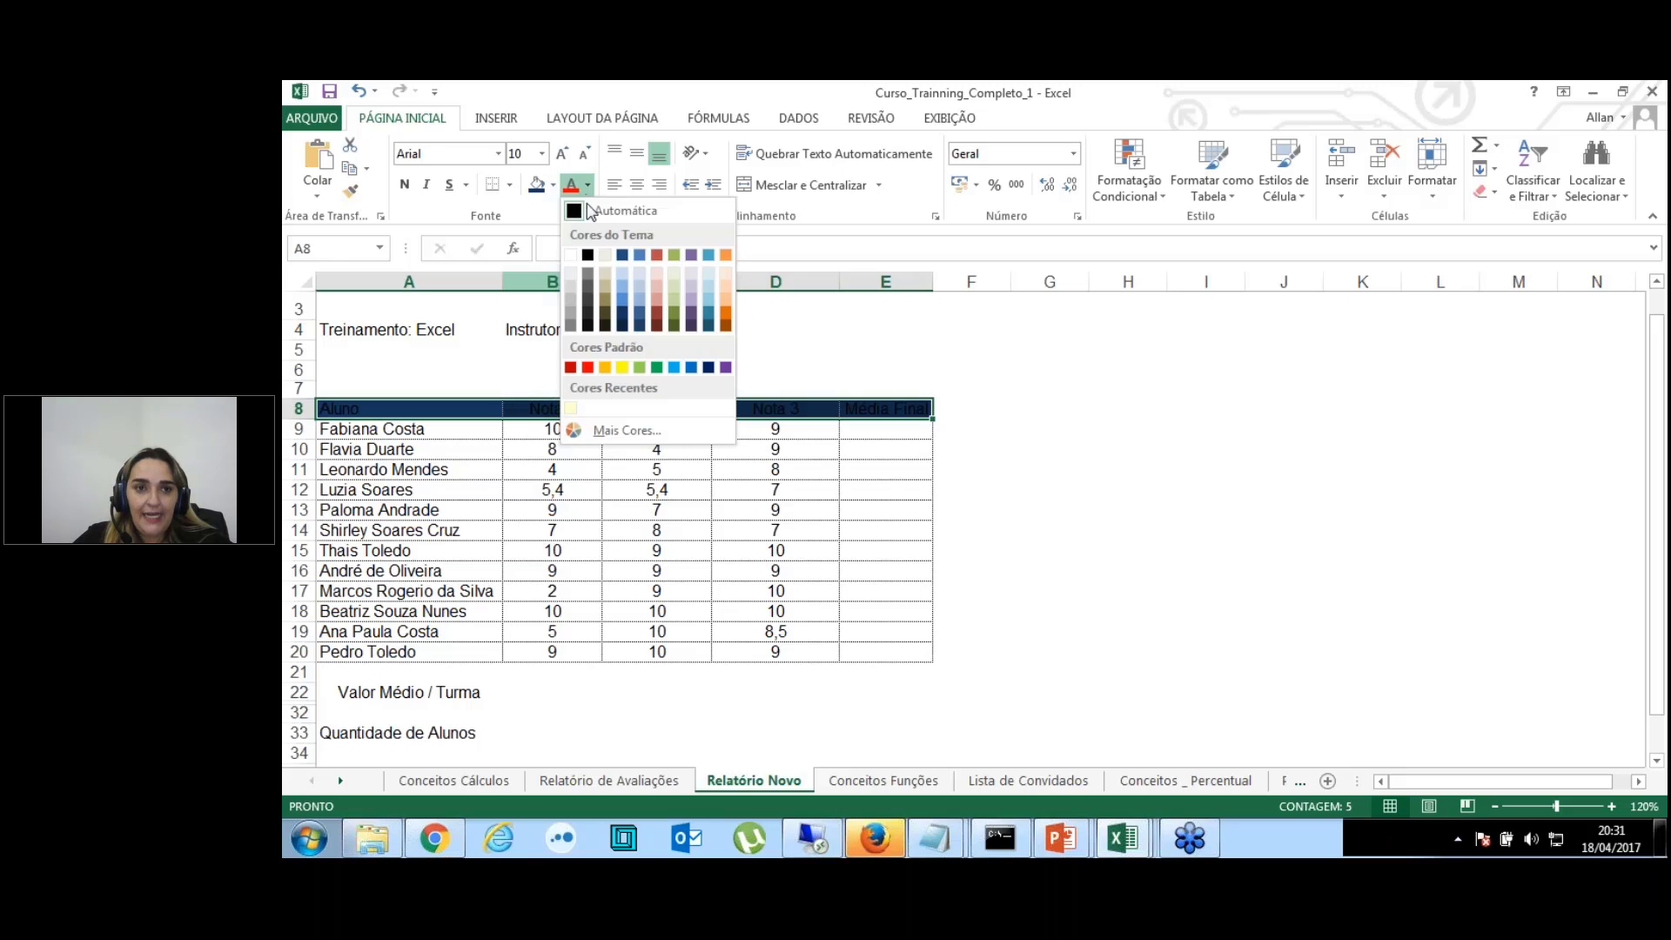
pyautogui.click(571, 255)
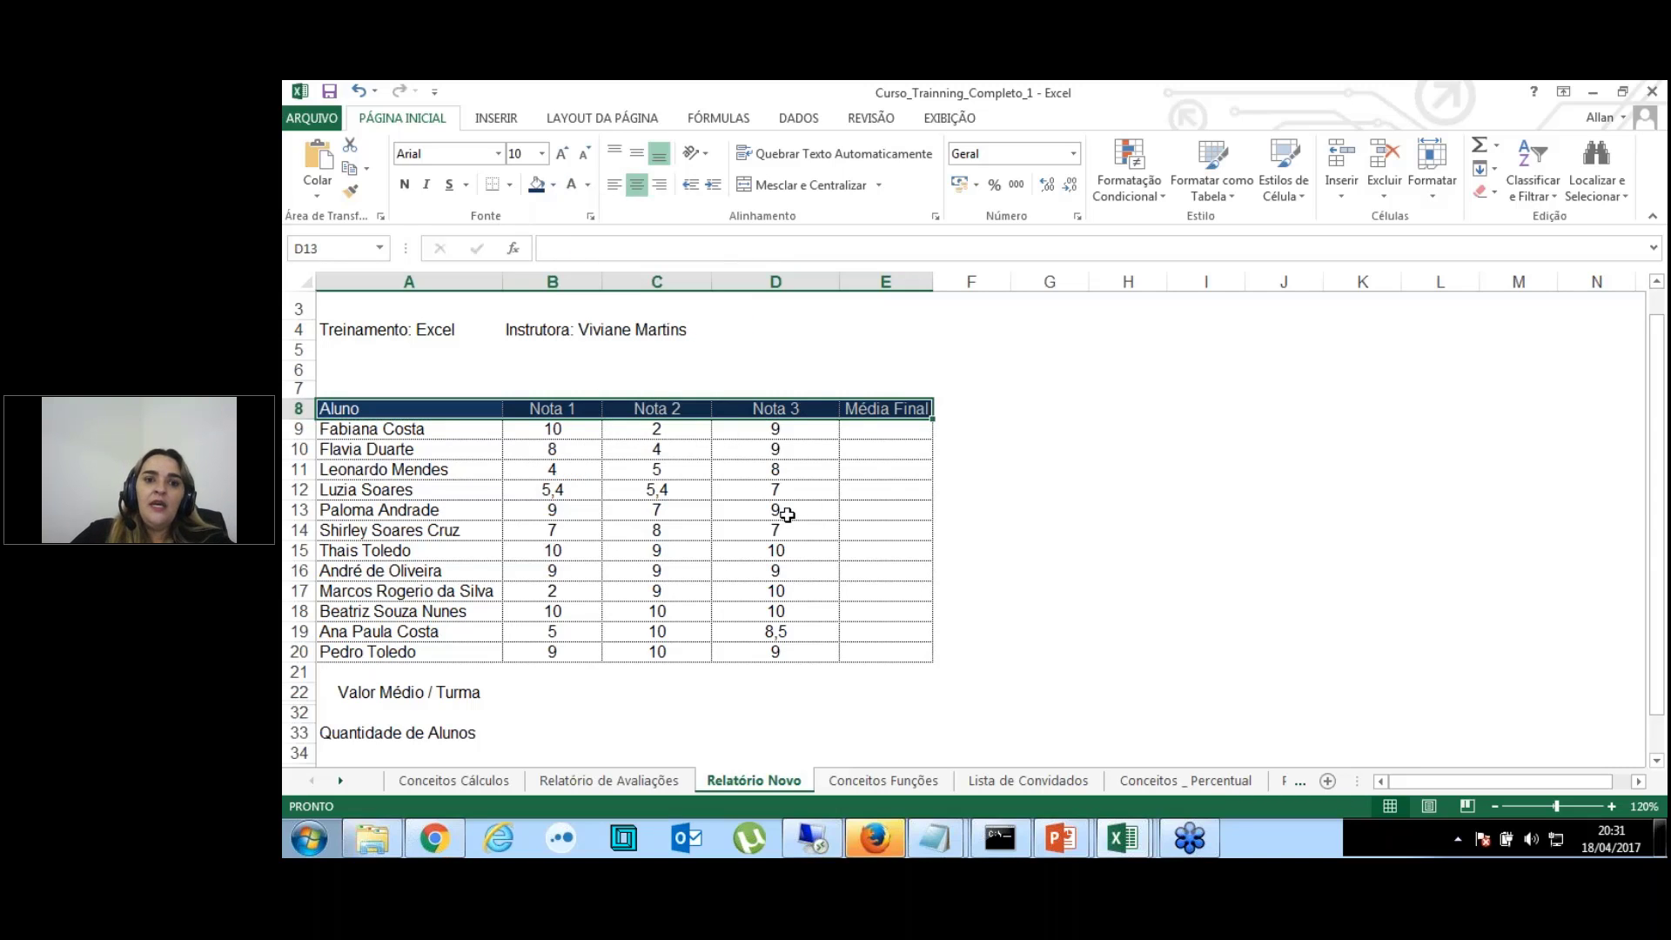
pyautogui.click(1007, 393)
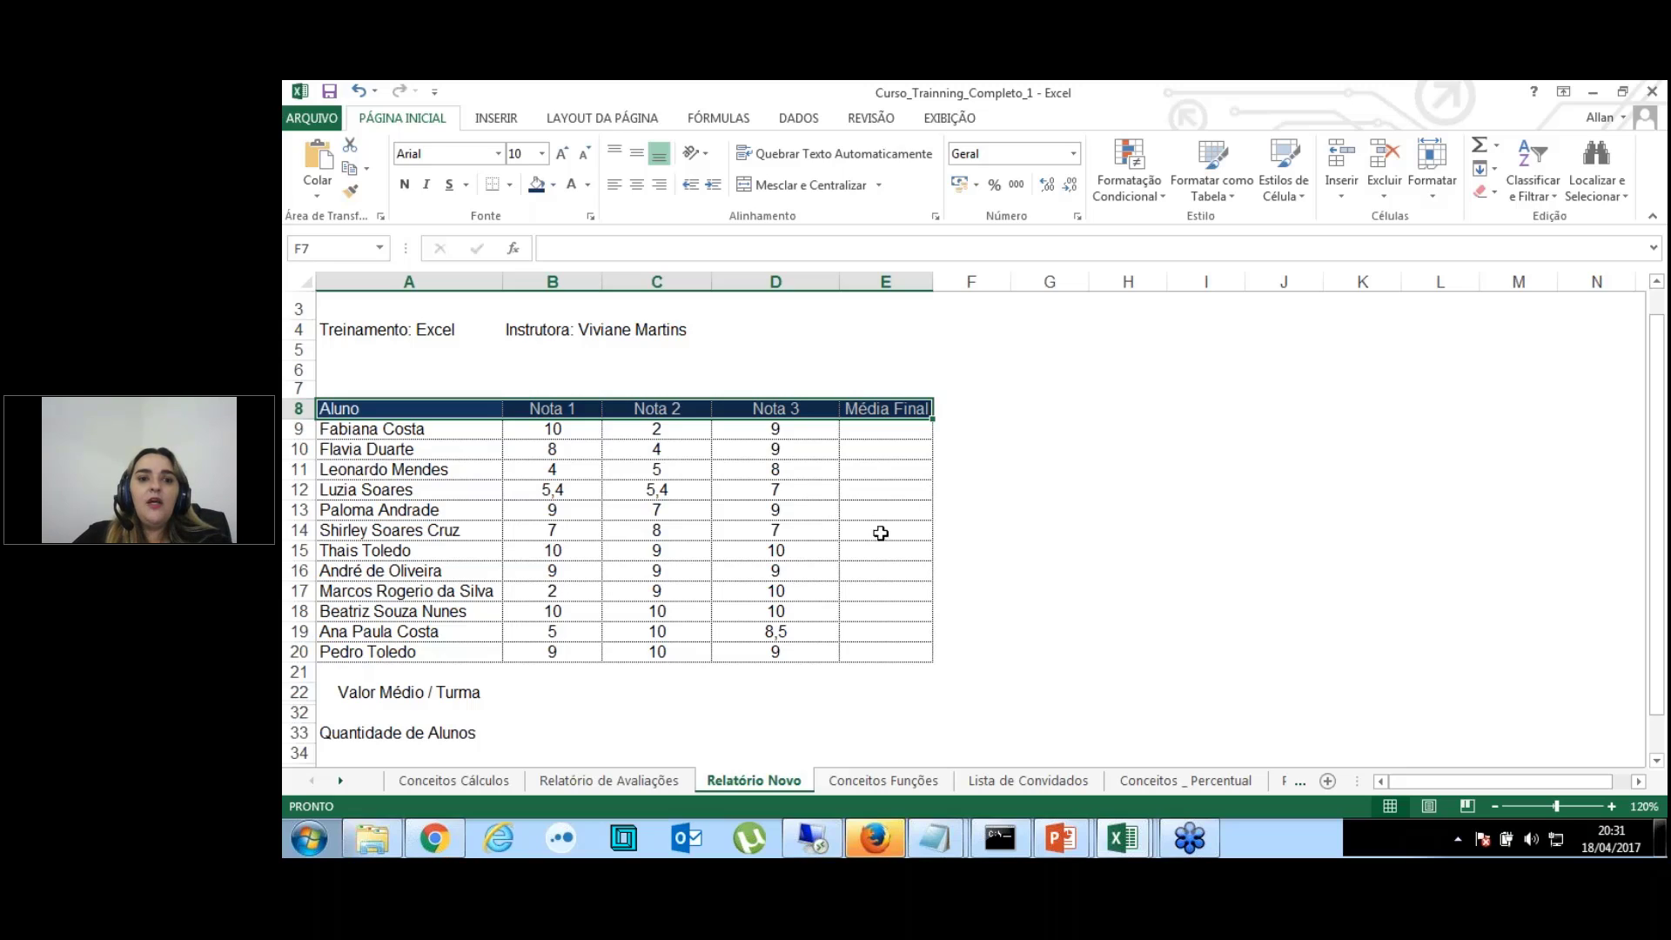
pyautogui.click(945, 545)
pyautogui.click(1056, 453)
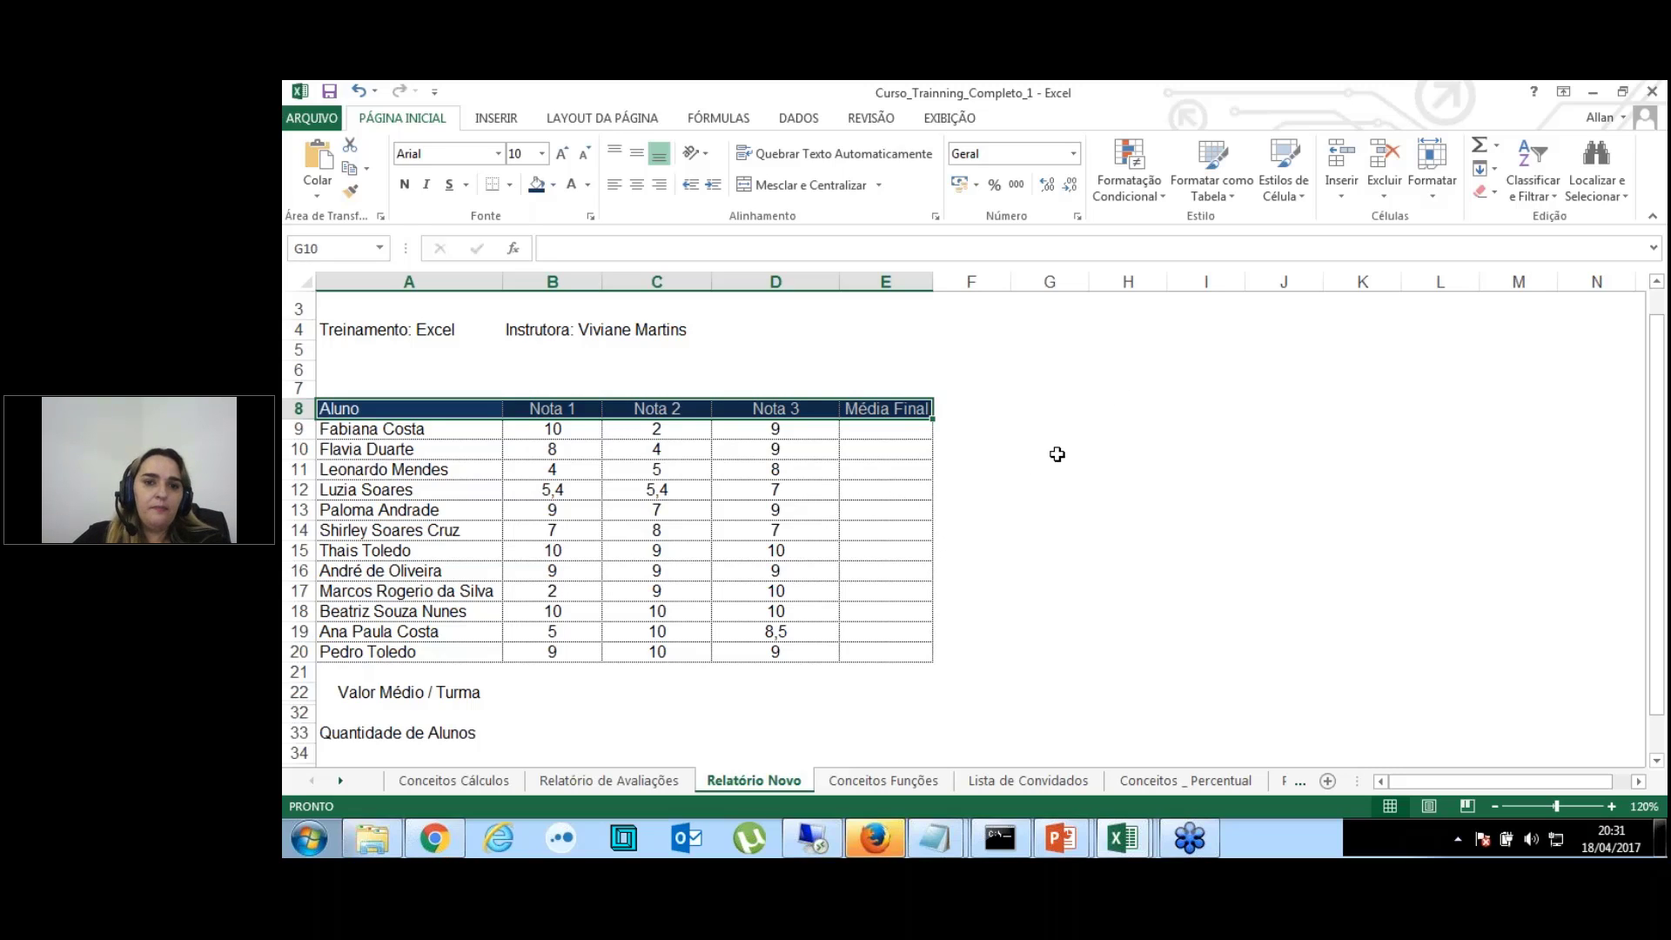
pyautogui.click(947, 493)
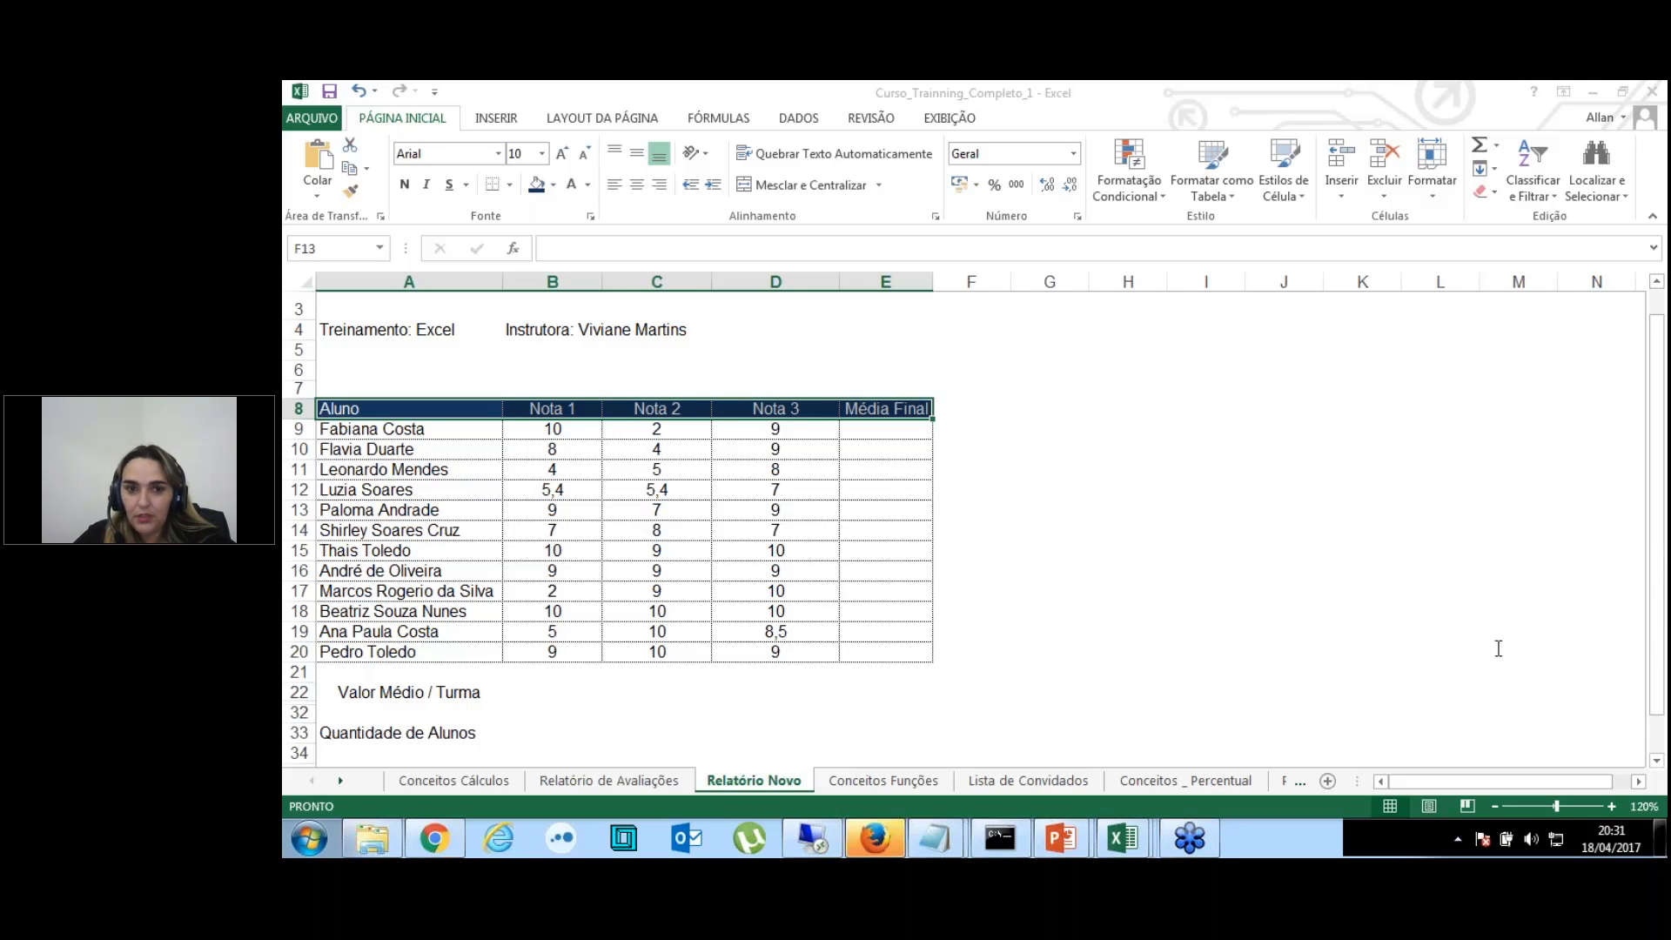
pyautogui.click(1057, 409)
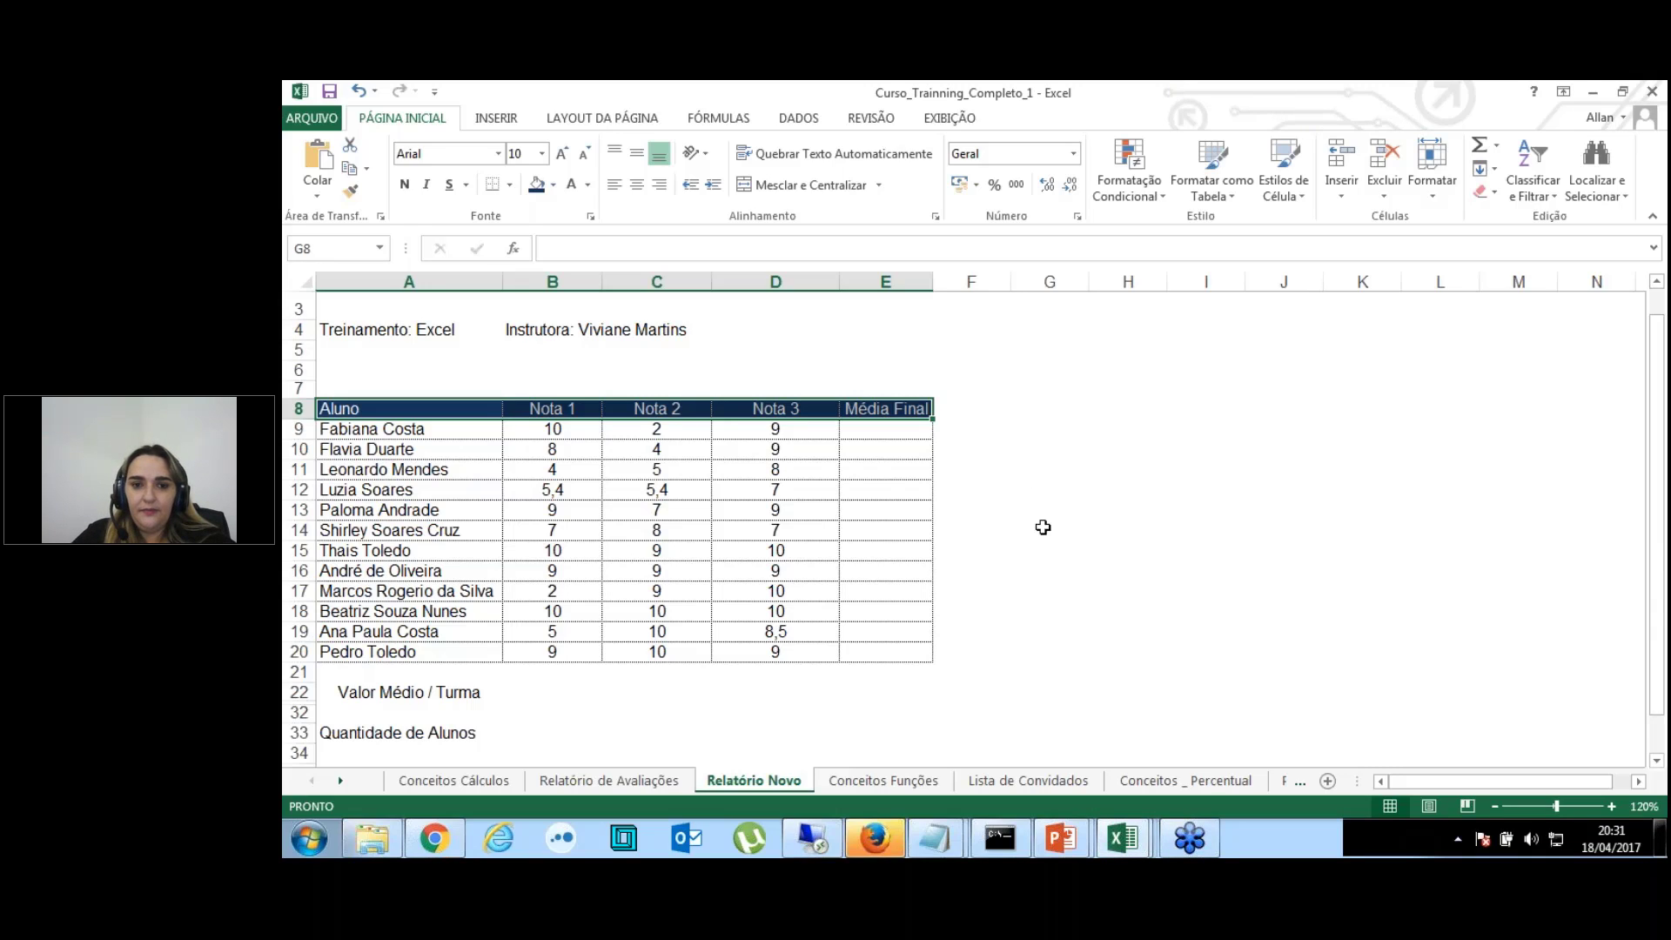
pyautogui.click(974, 468)
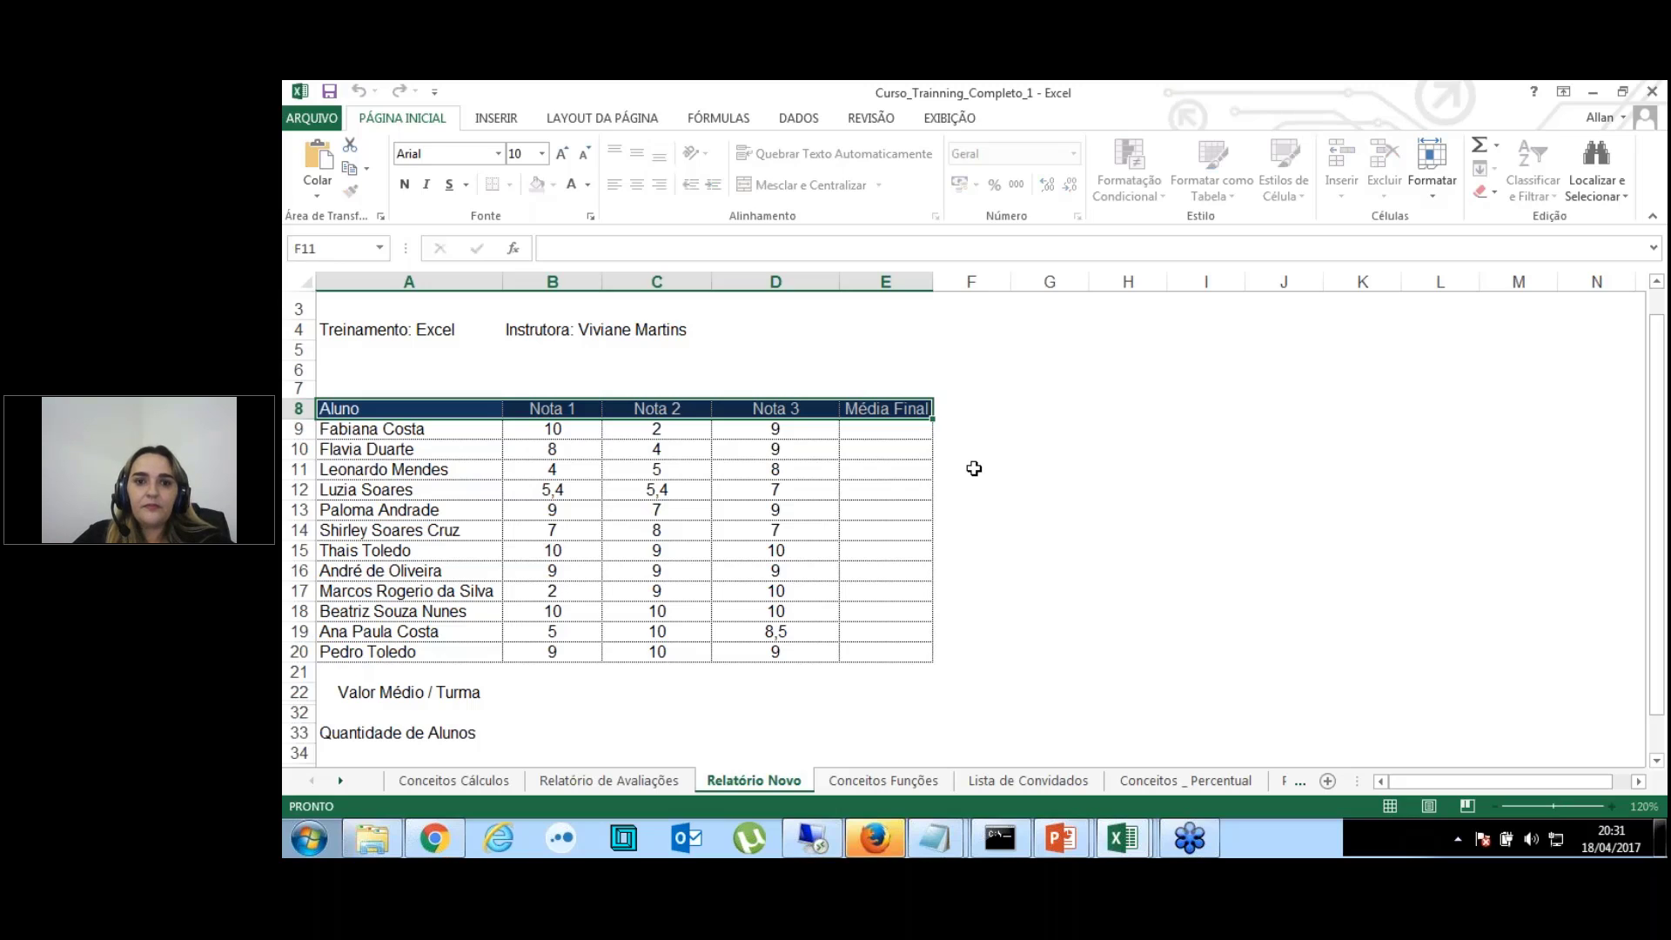
pyautogui.click(870, 464)
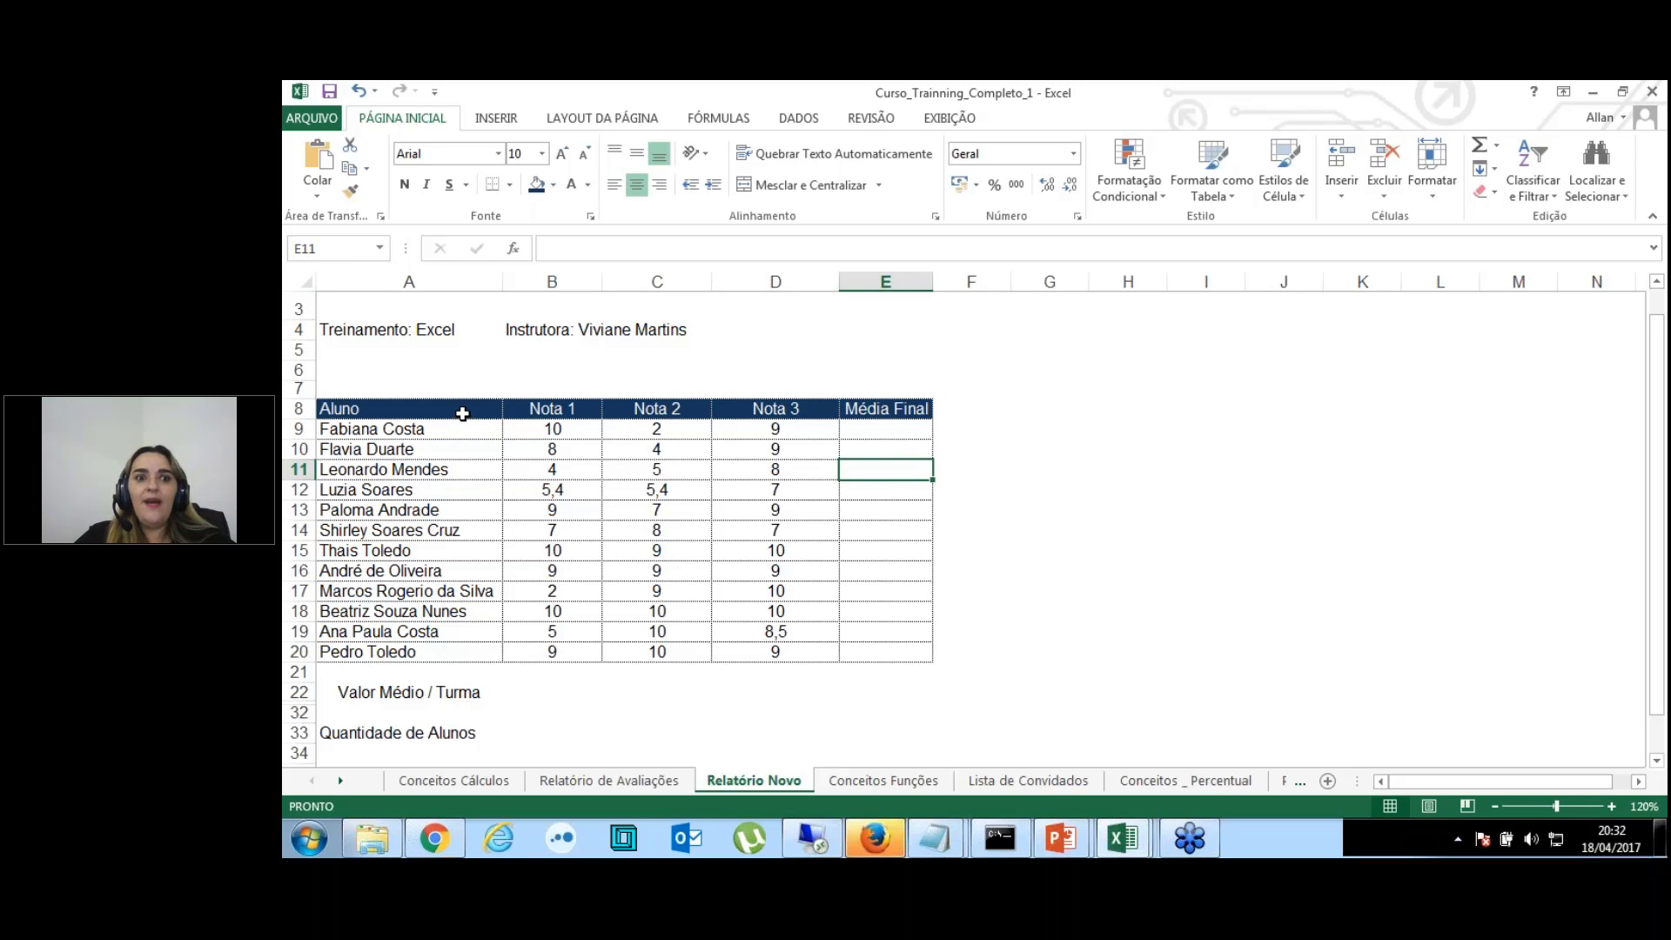
# Step: Add Contorno and Interna borders to every cell of the A8:E20 grades table
pyautogui.moveTo(462, 413); pyautogui.dragTo(851, 653)
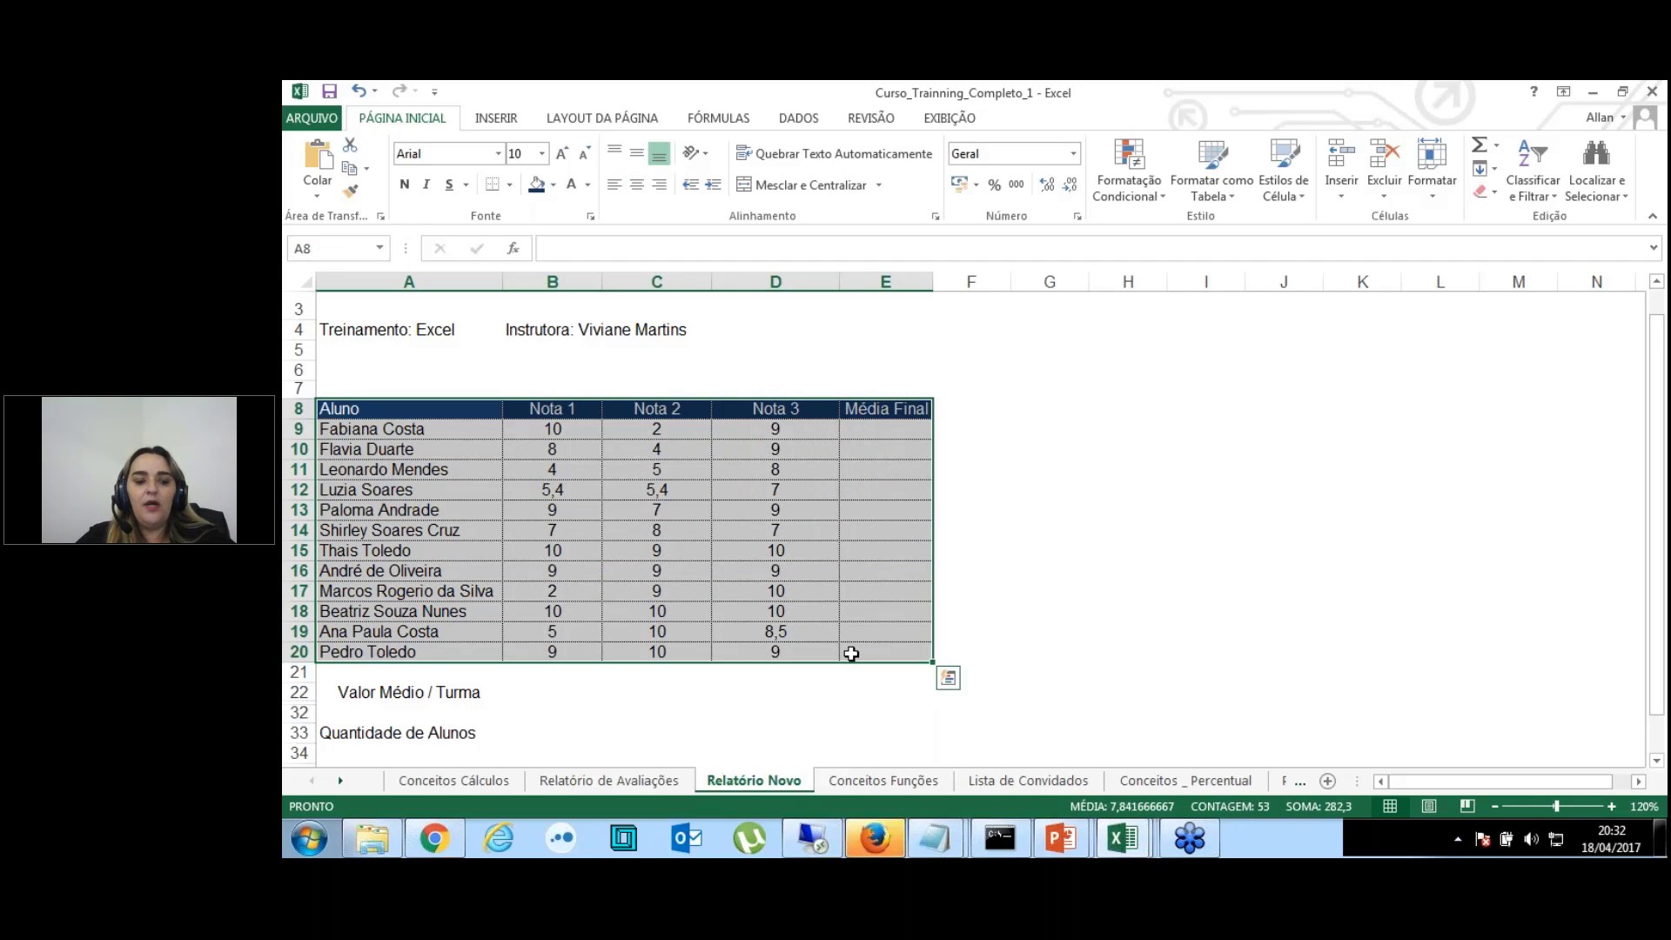
pyautogui.hotkey('ctrl', '1')
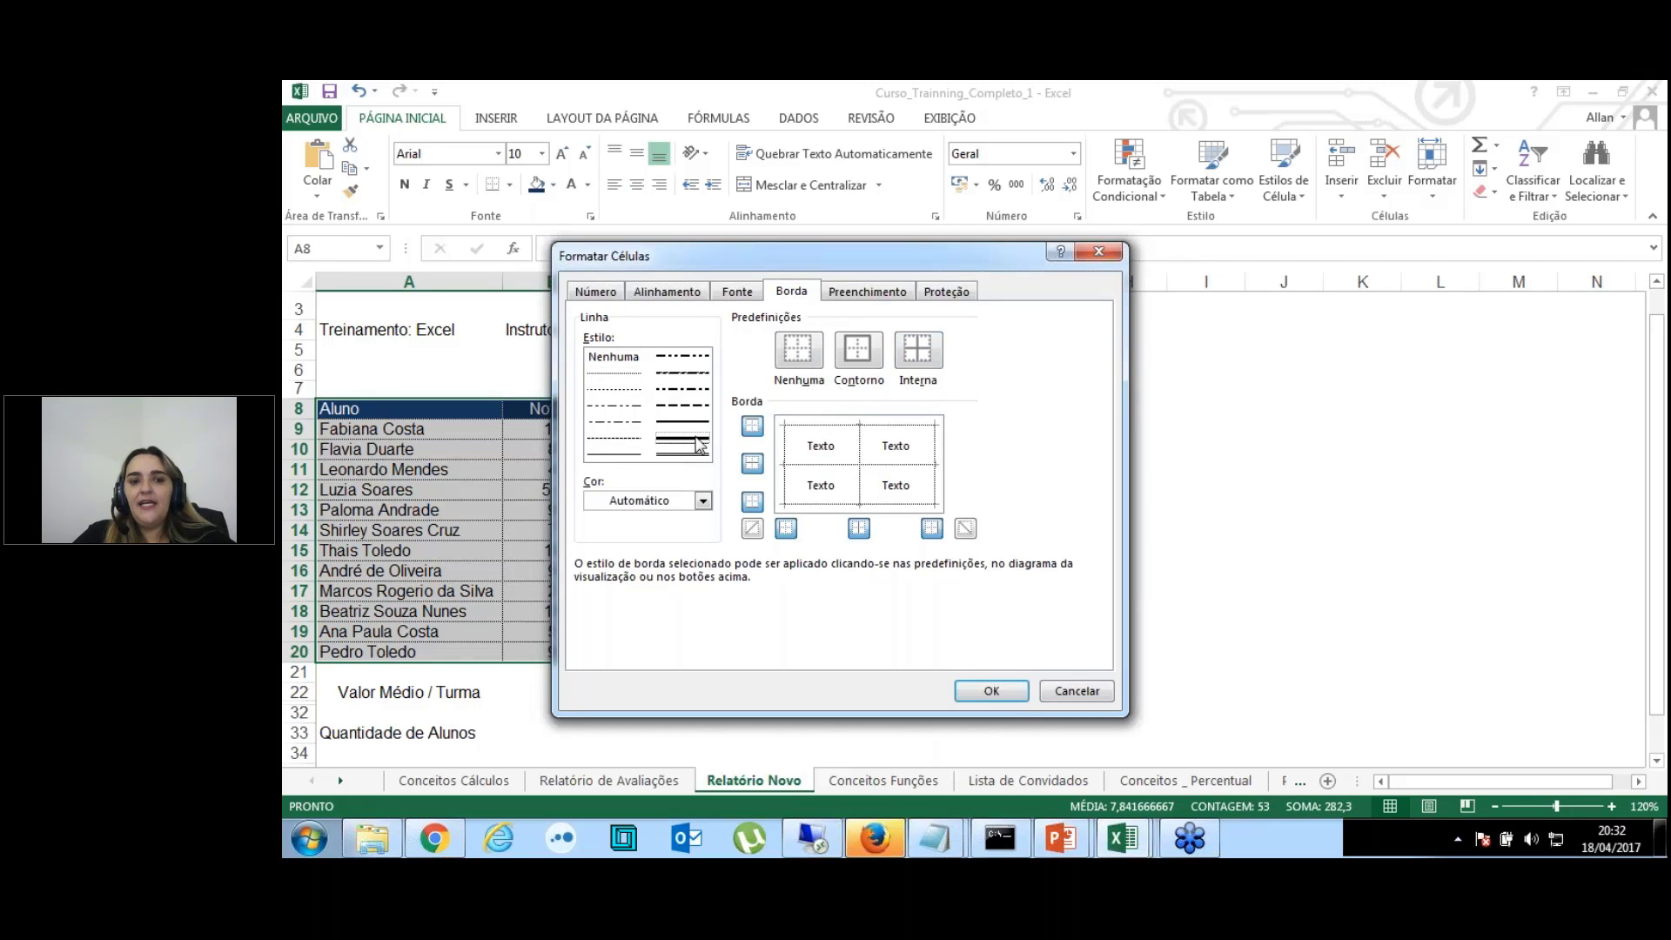
pyautogui.click(857, 349)
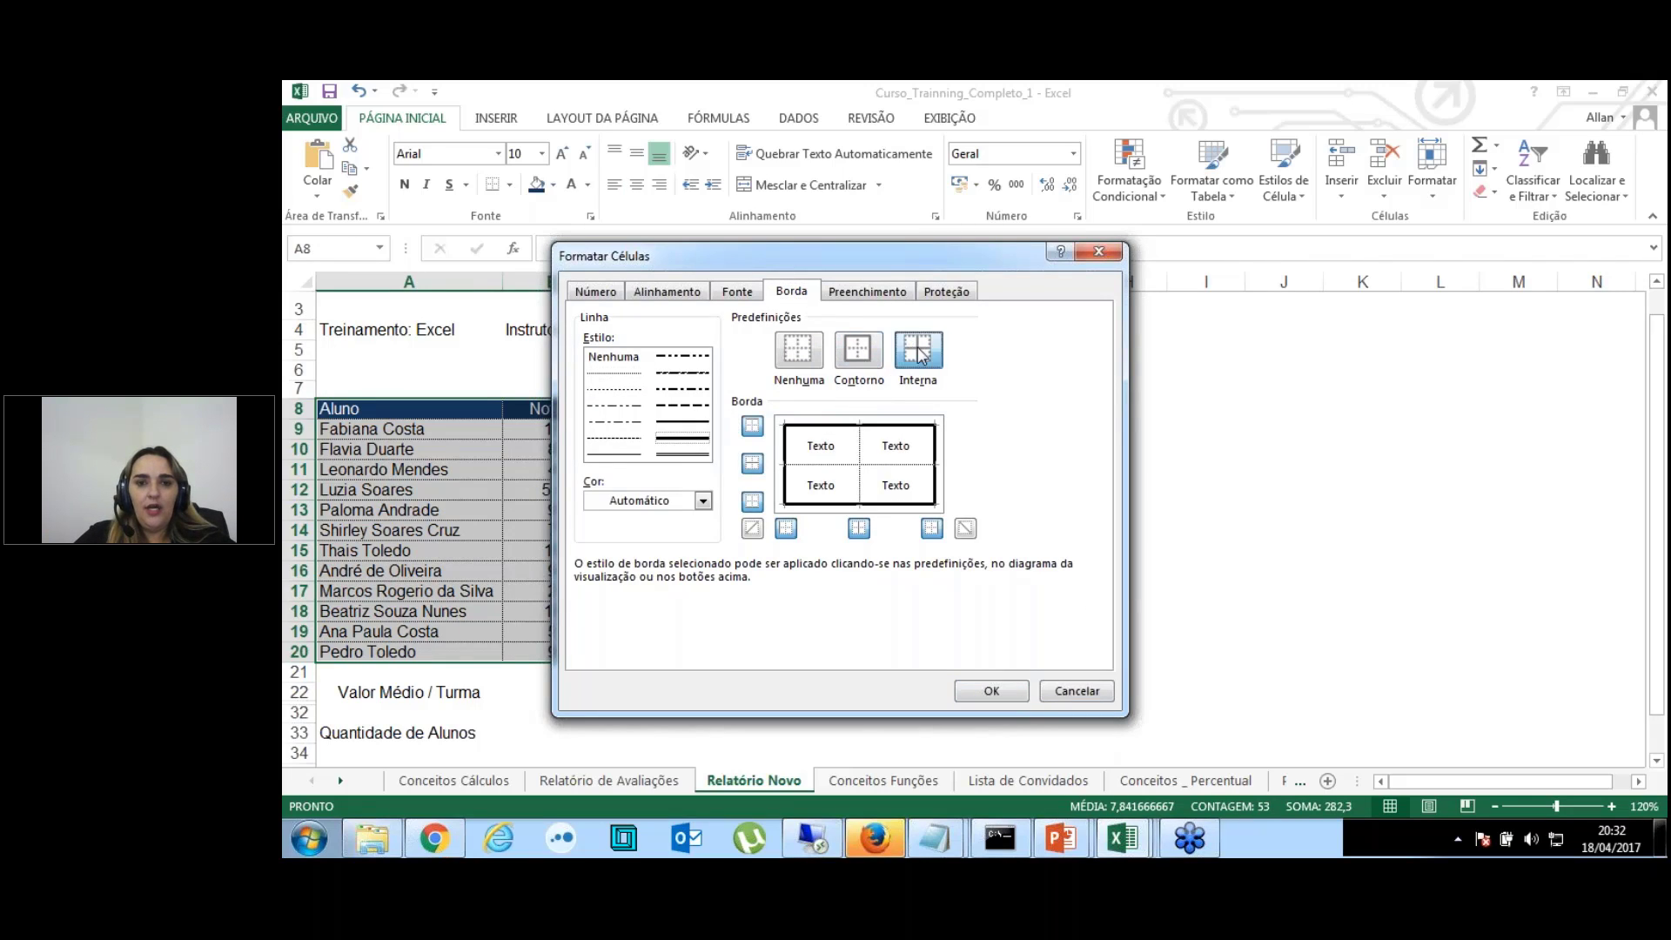
pyautogui.click(918, 349)
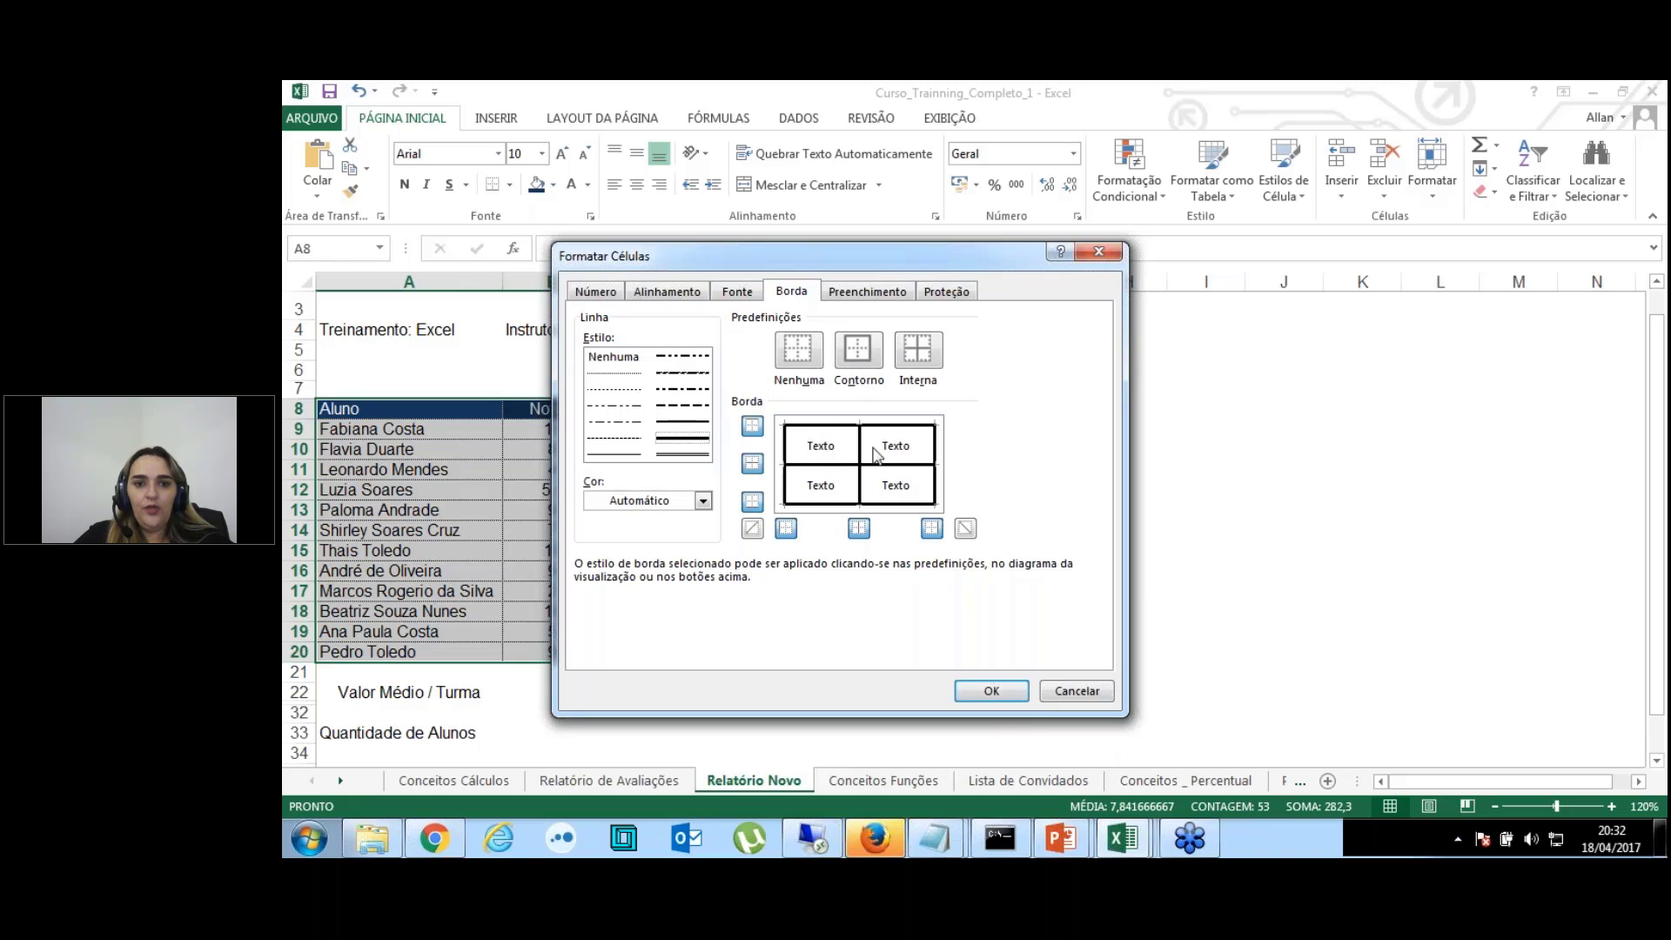
pyautogui.click(993, 703)
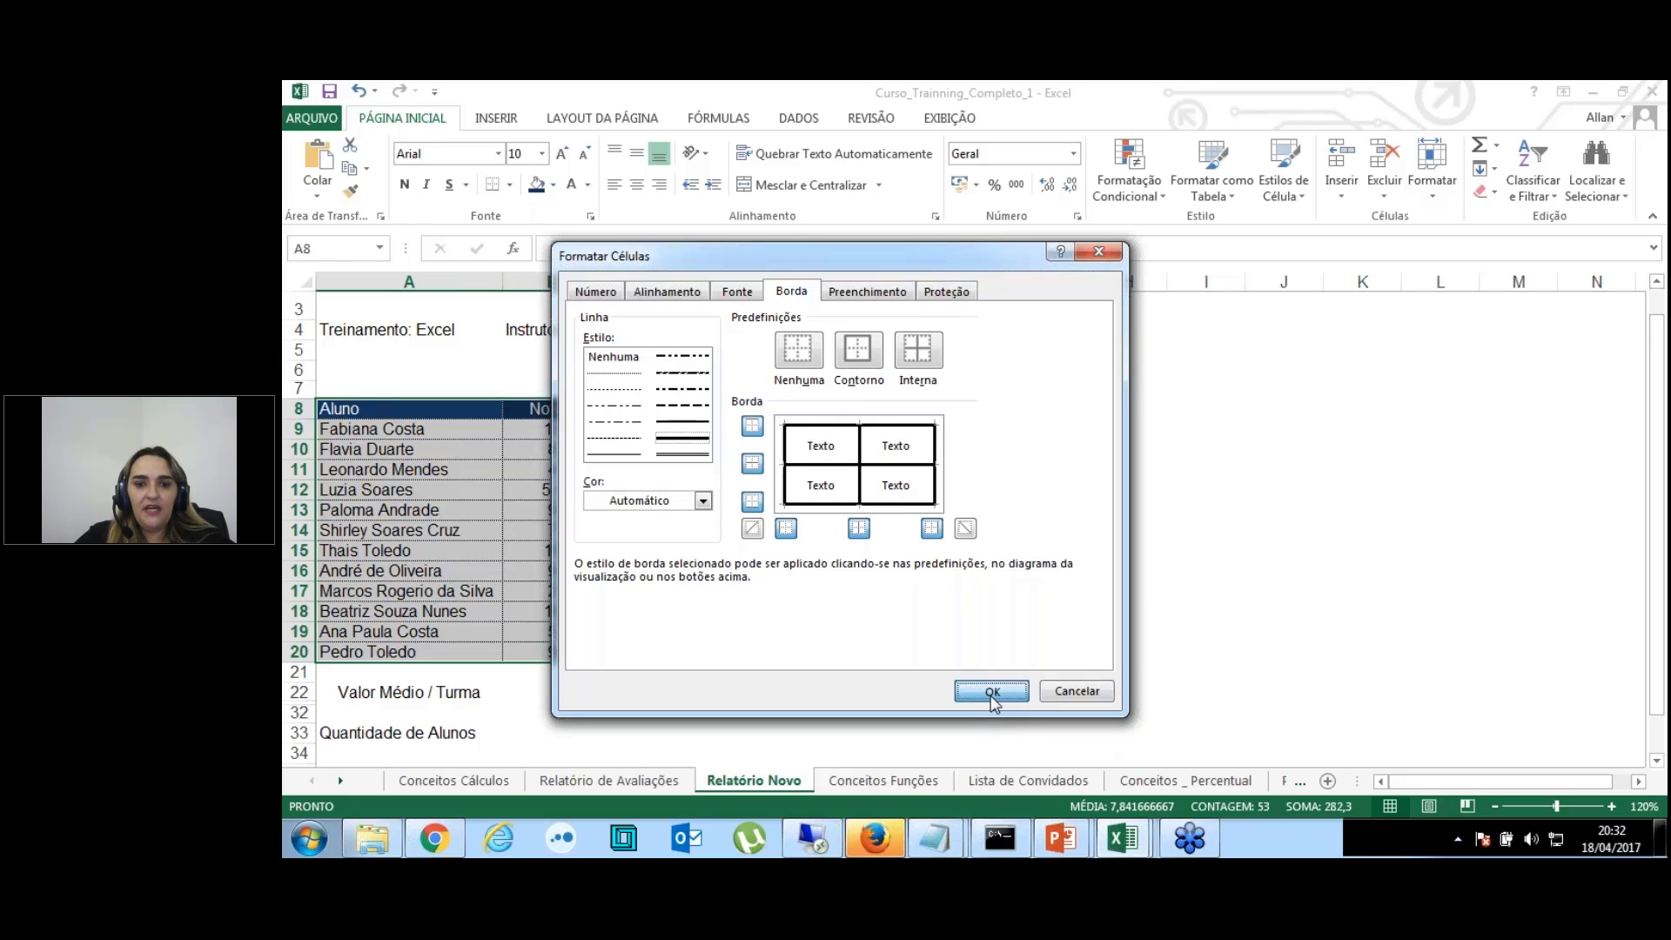
pyautogui.click(1055, 620)
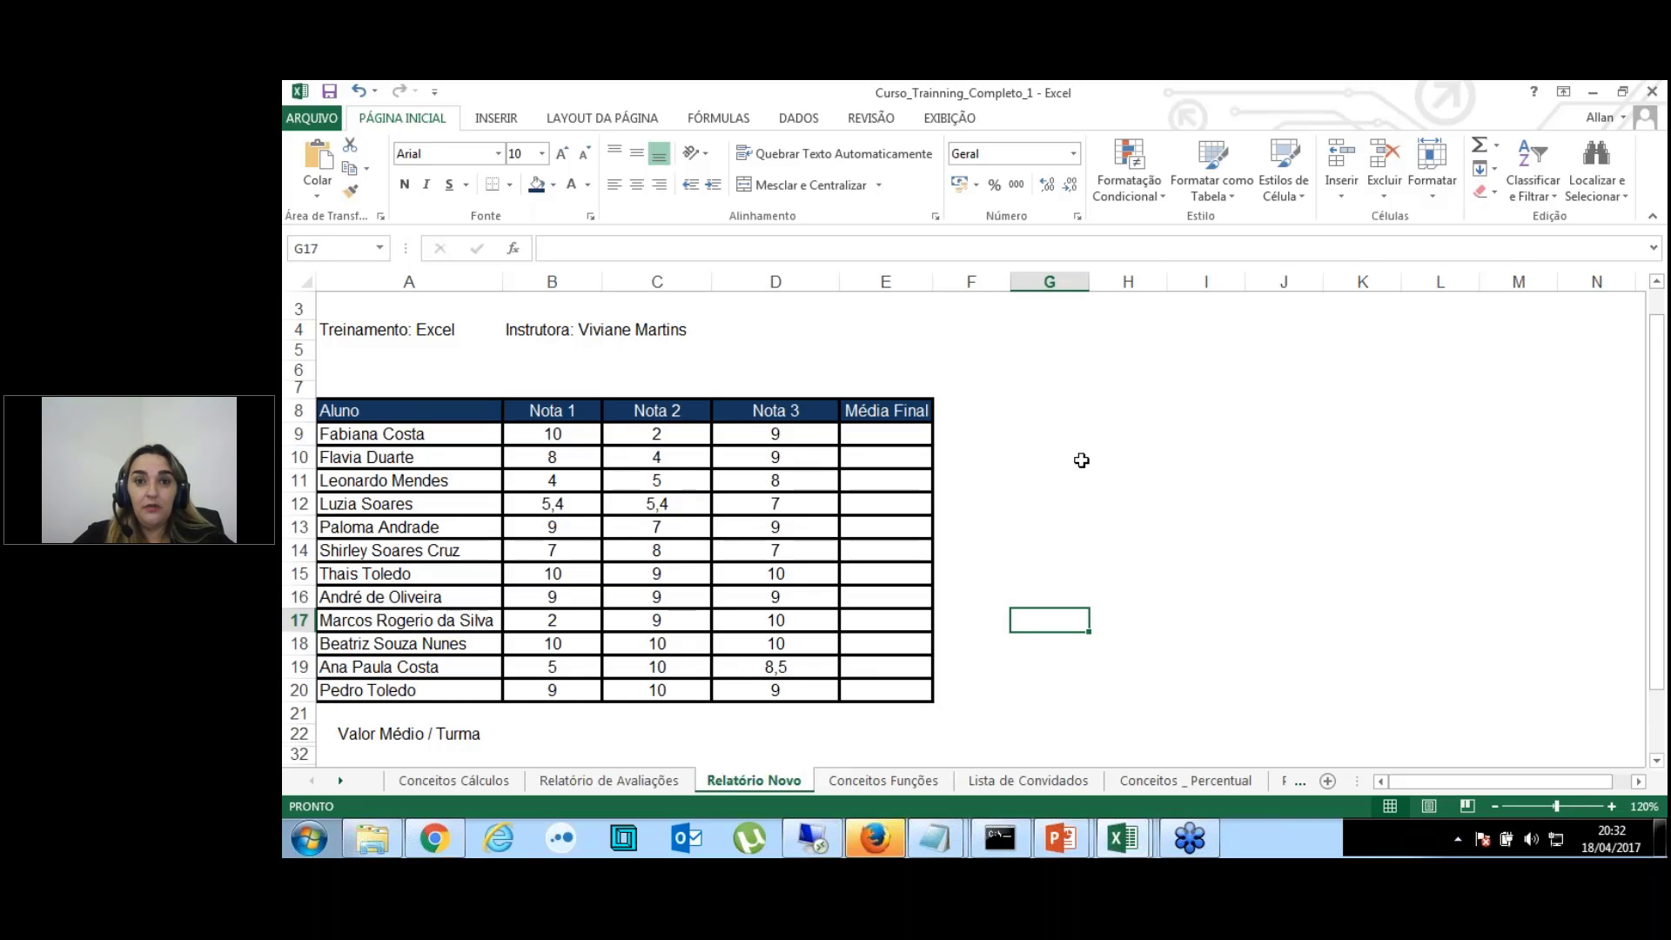
# Step: Show gridlines, undo the heavy table borders with Ctrl+Z, then hide gridlines again
pyautogui.click(962, 120)
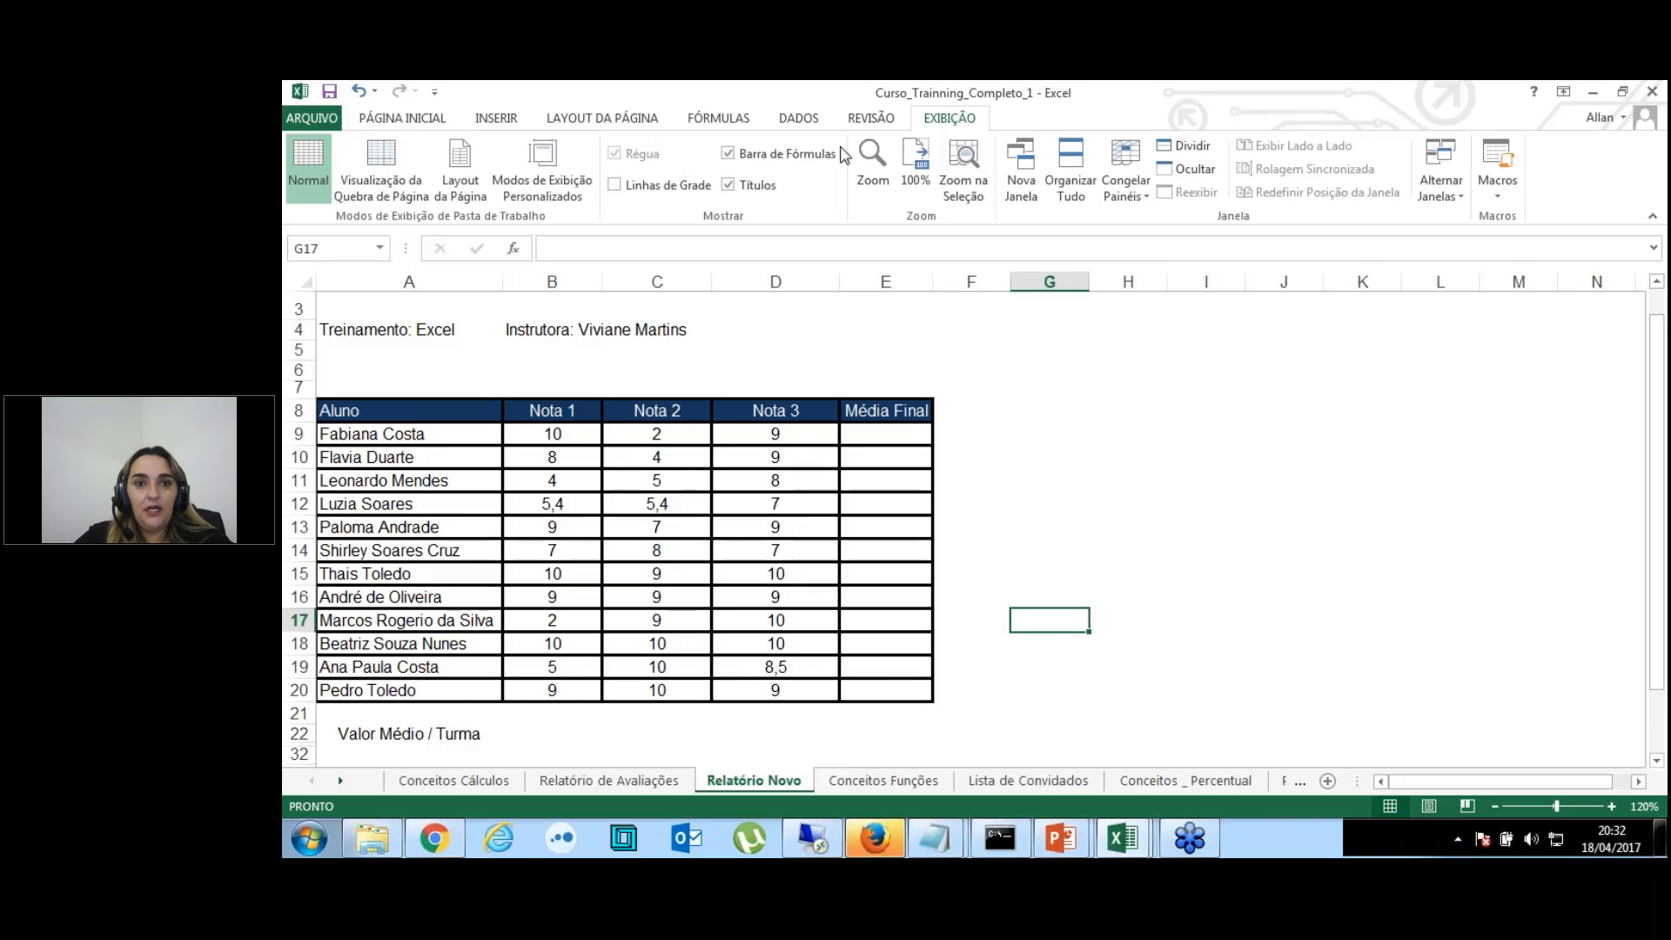
pyautogui.click(672, 188)
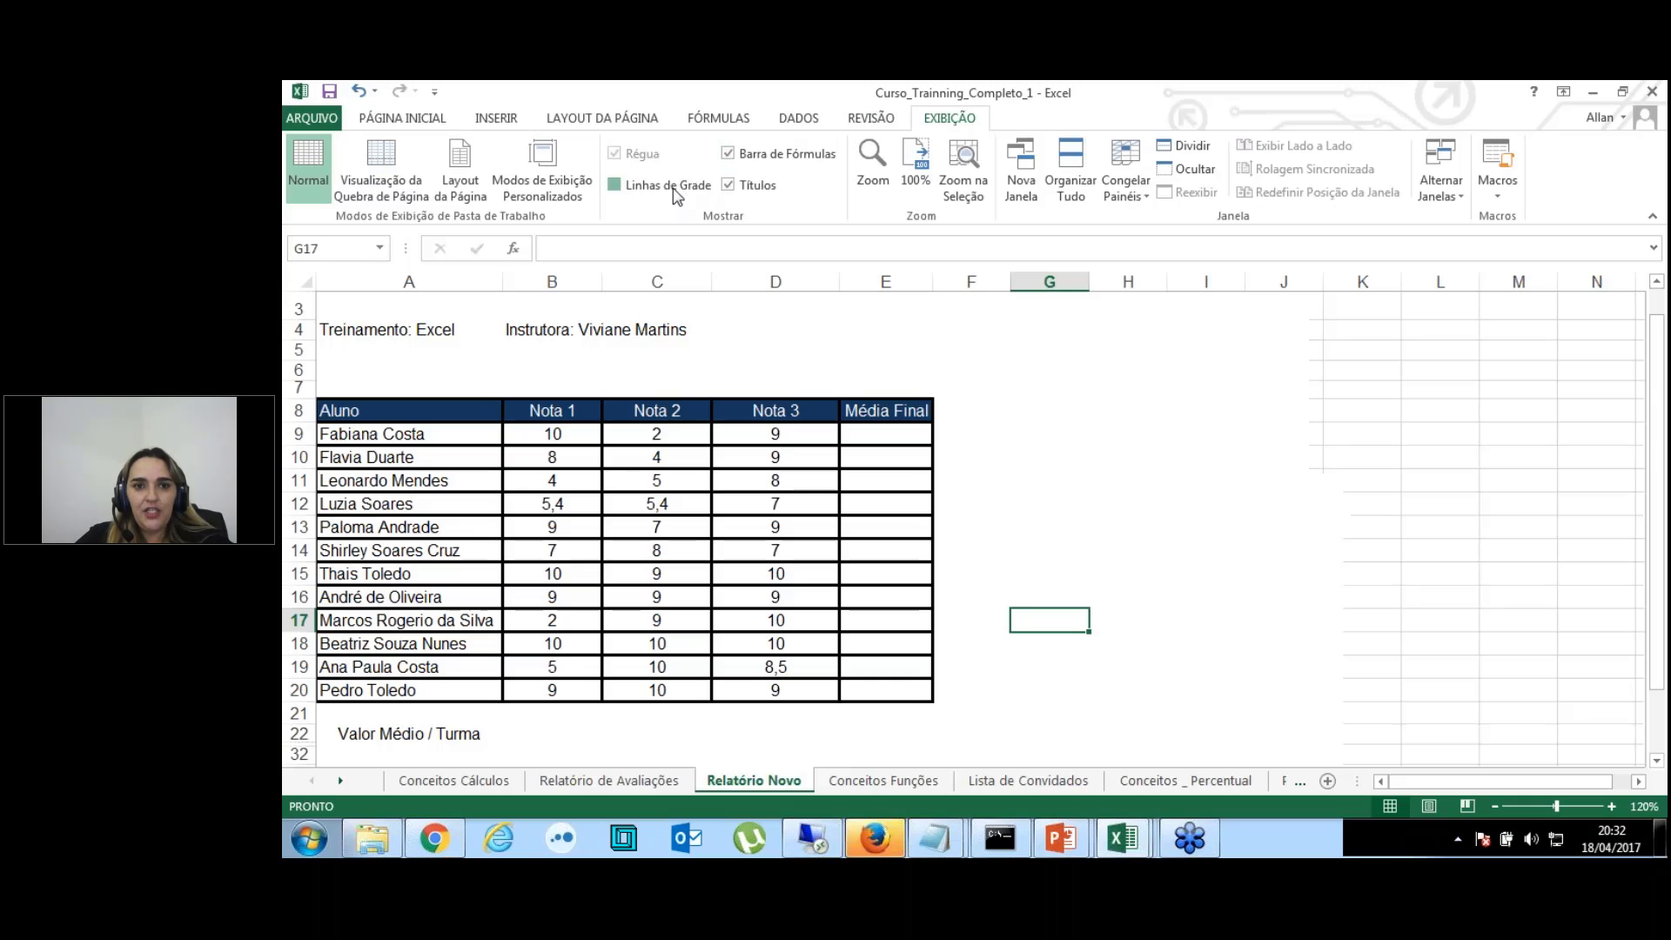
pyautogui.click(968, 366)
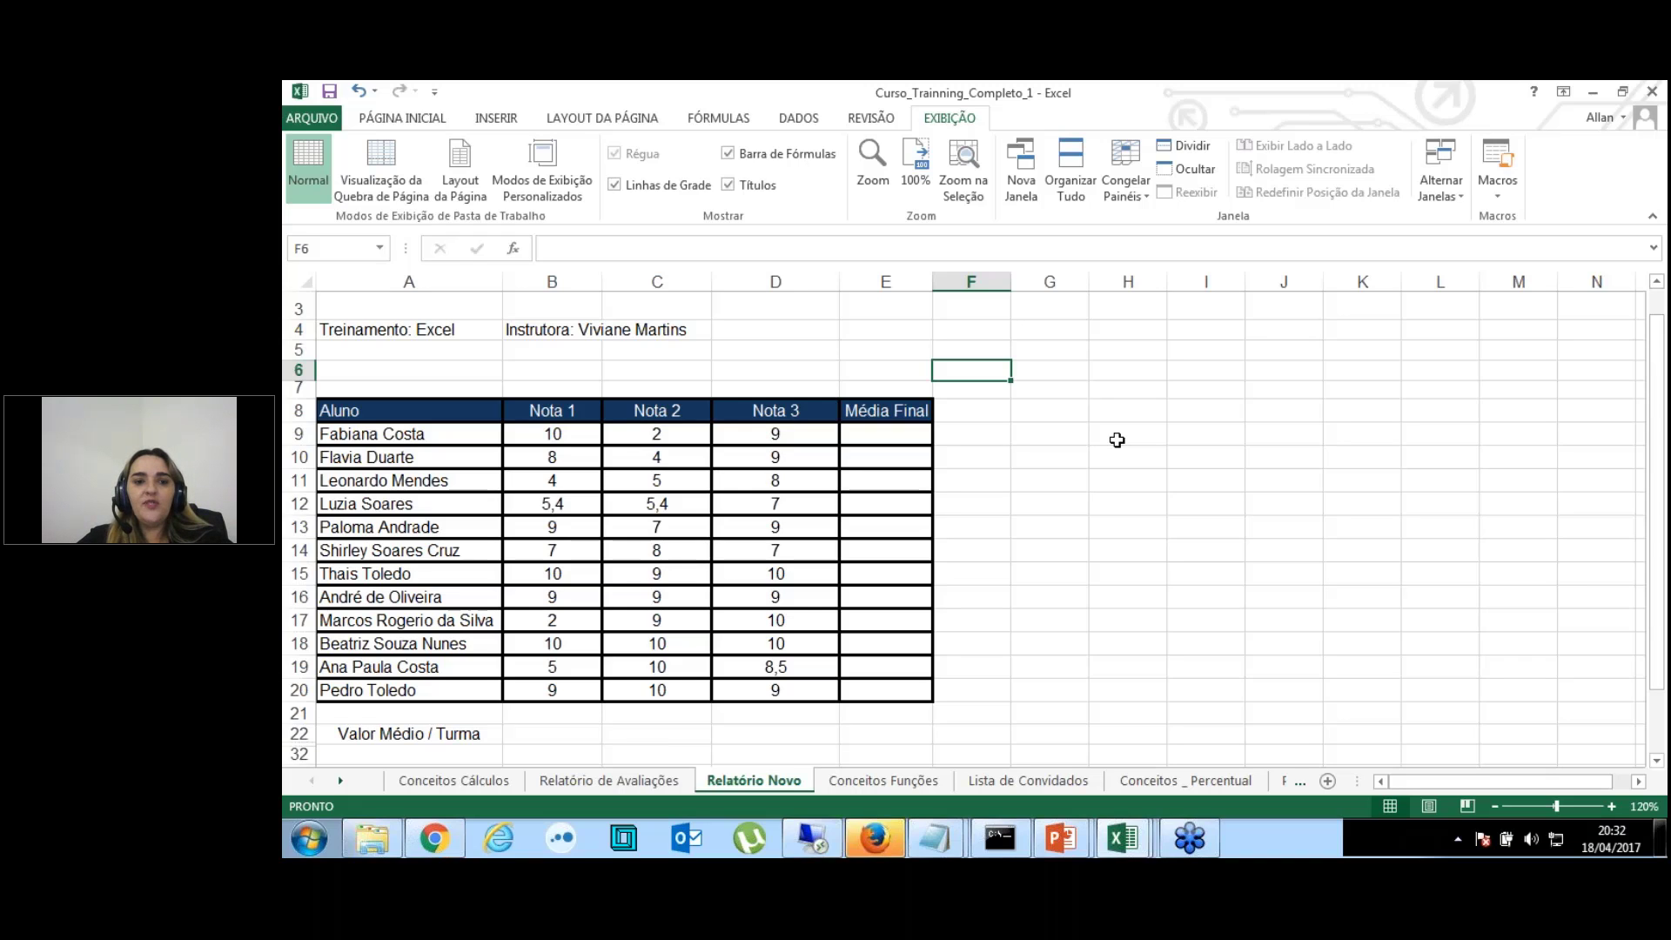
pyautogui.hotkey('ctrl', 'z')
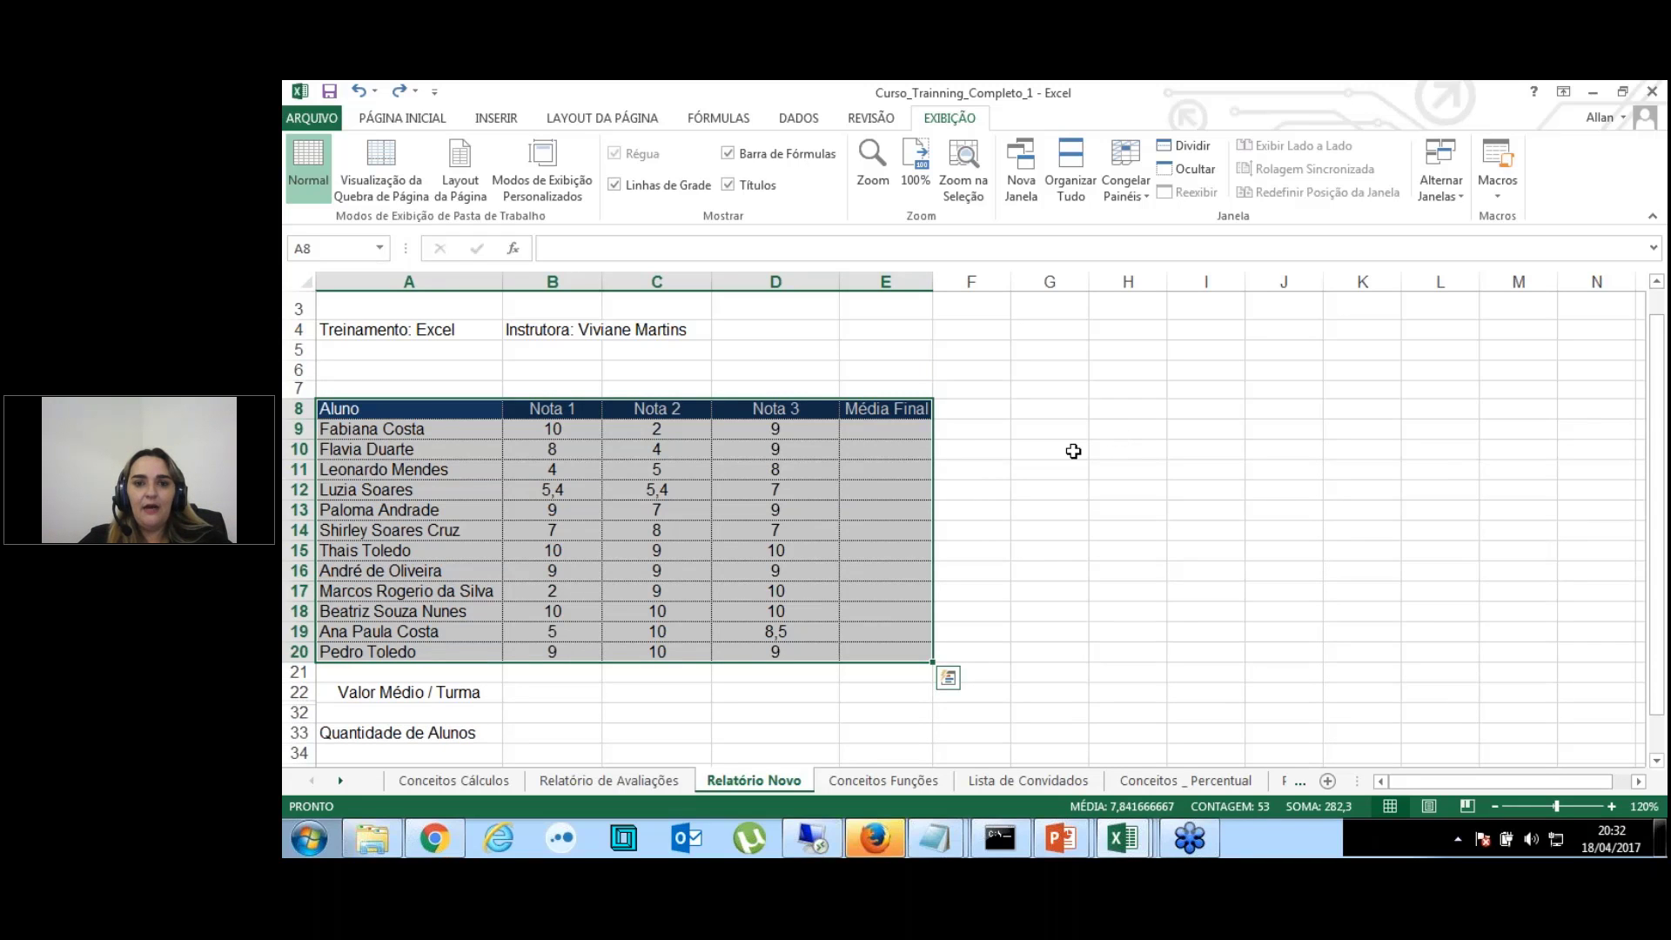
pyautogui.click(1073, 451)
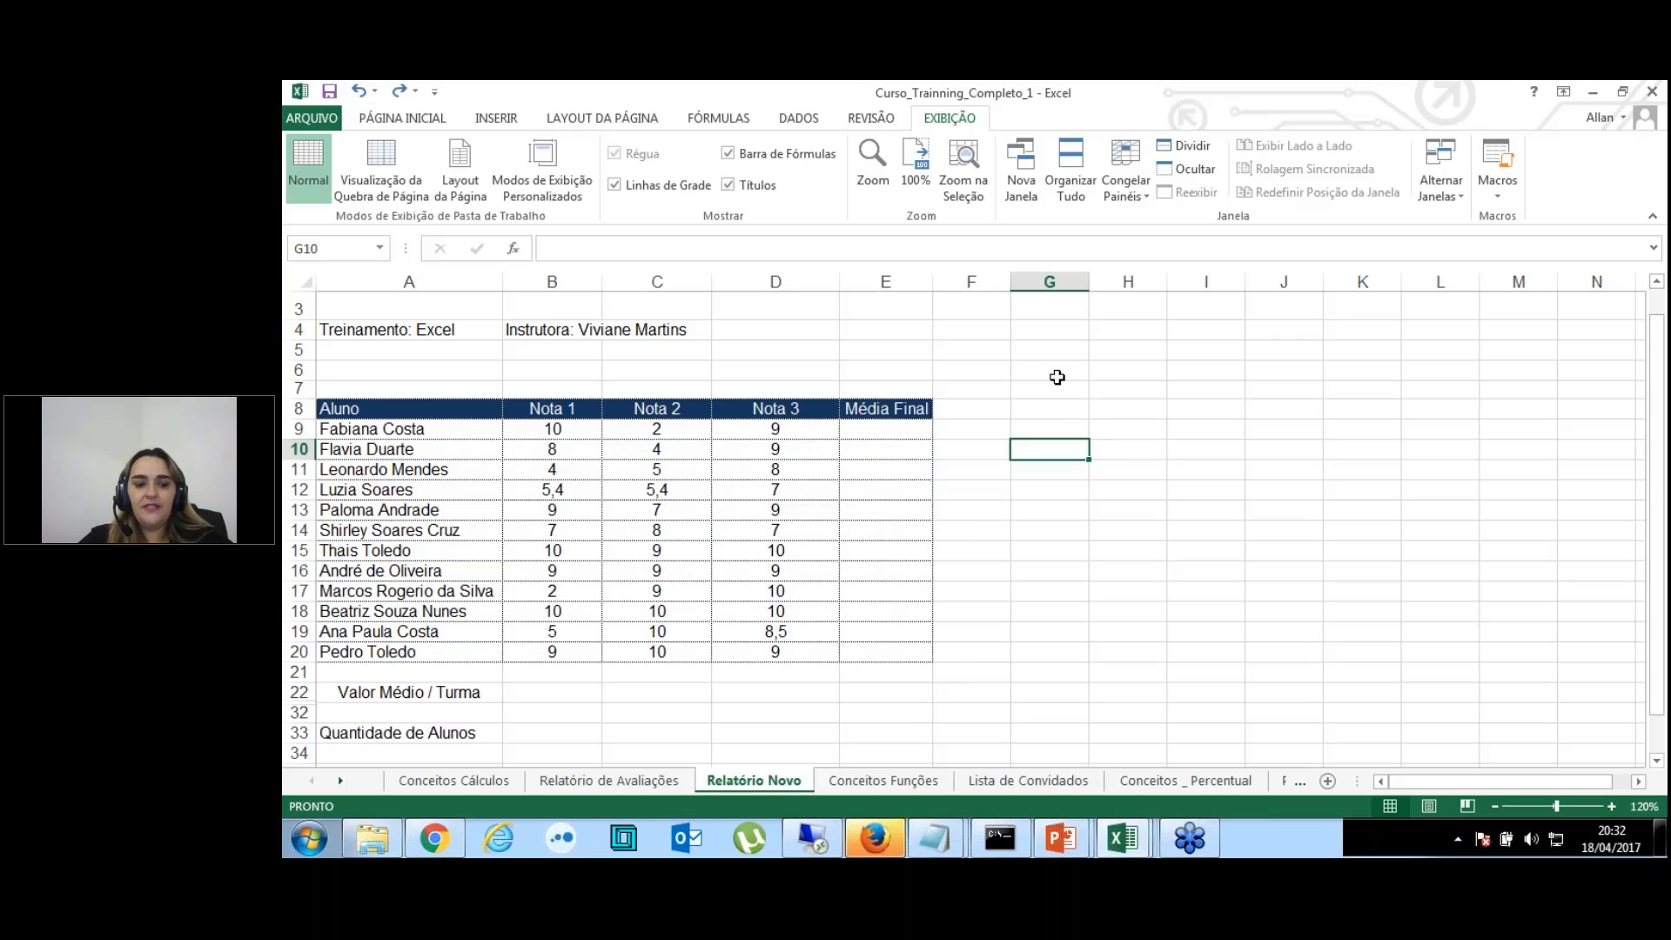
pyautogui.click(662, 187)
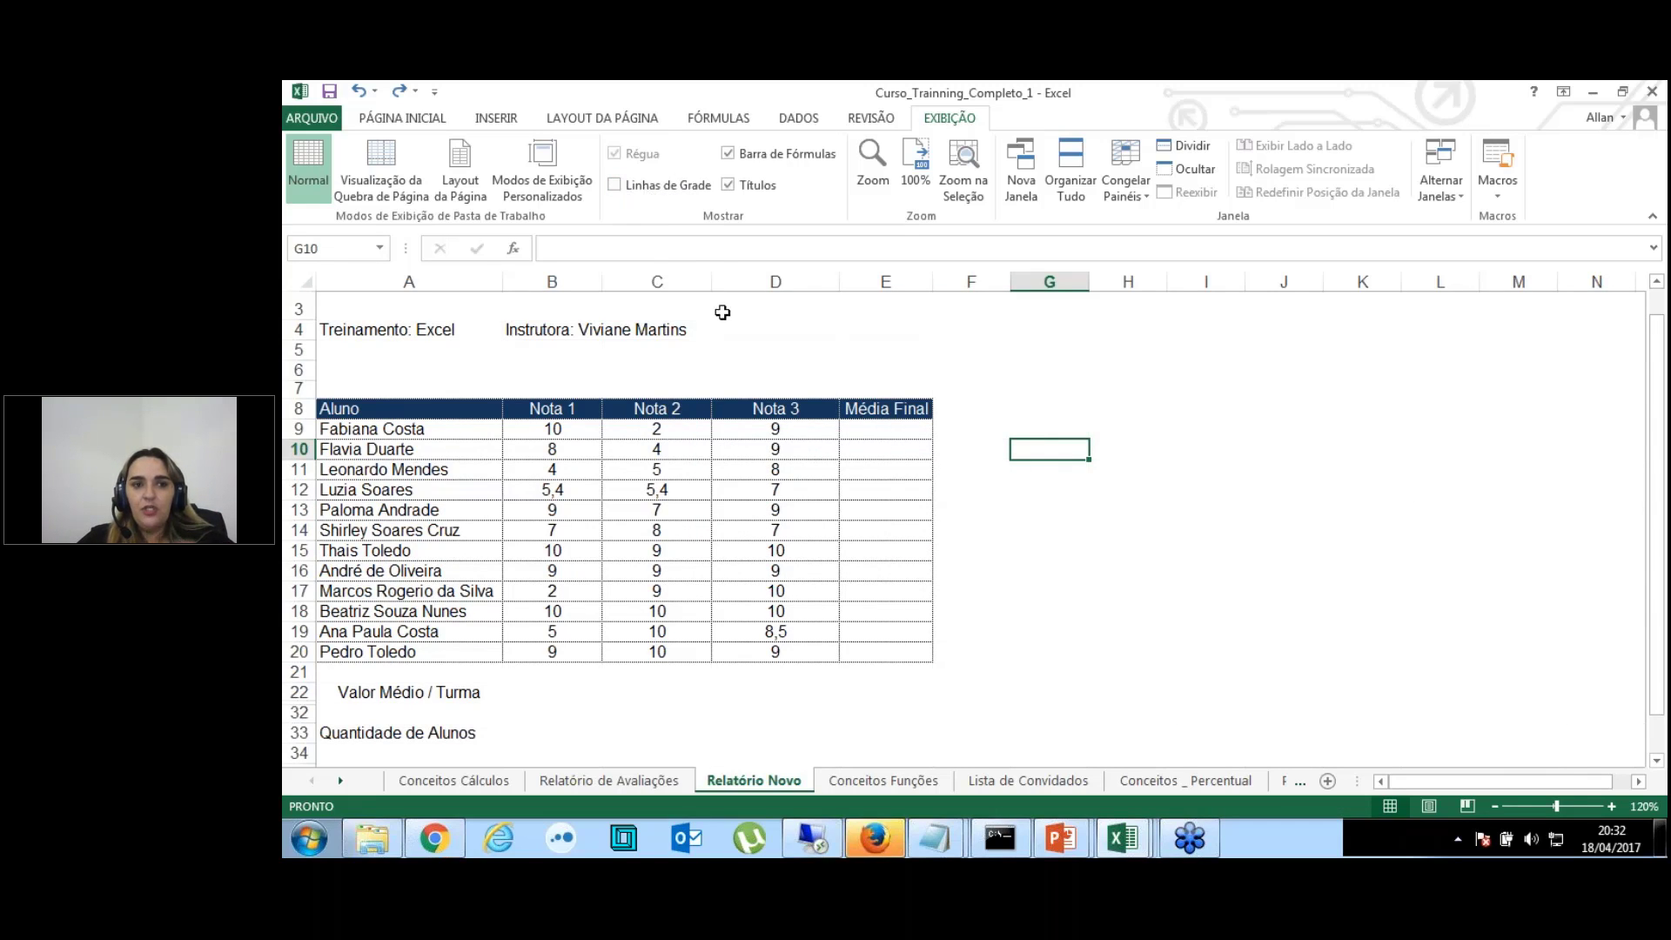
pyautogui.click(761, 354)
pyautogui.press('Up')
pyautogui.press('Up')
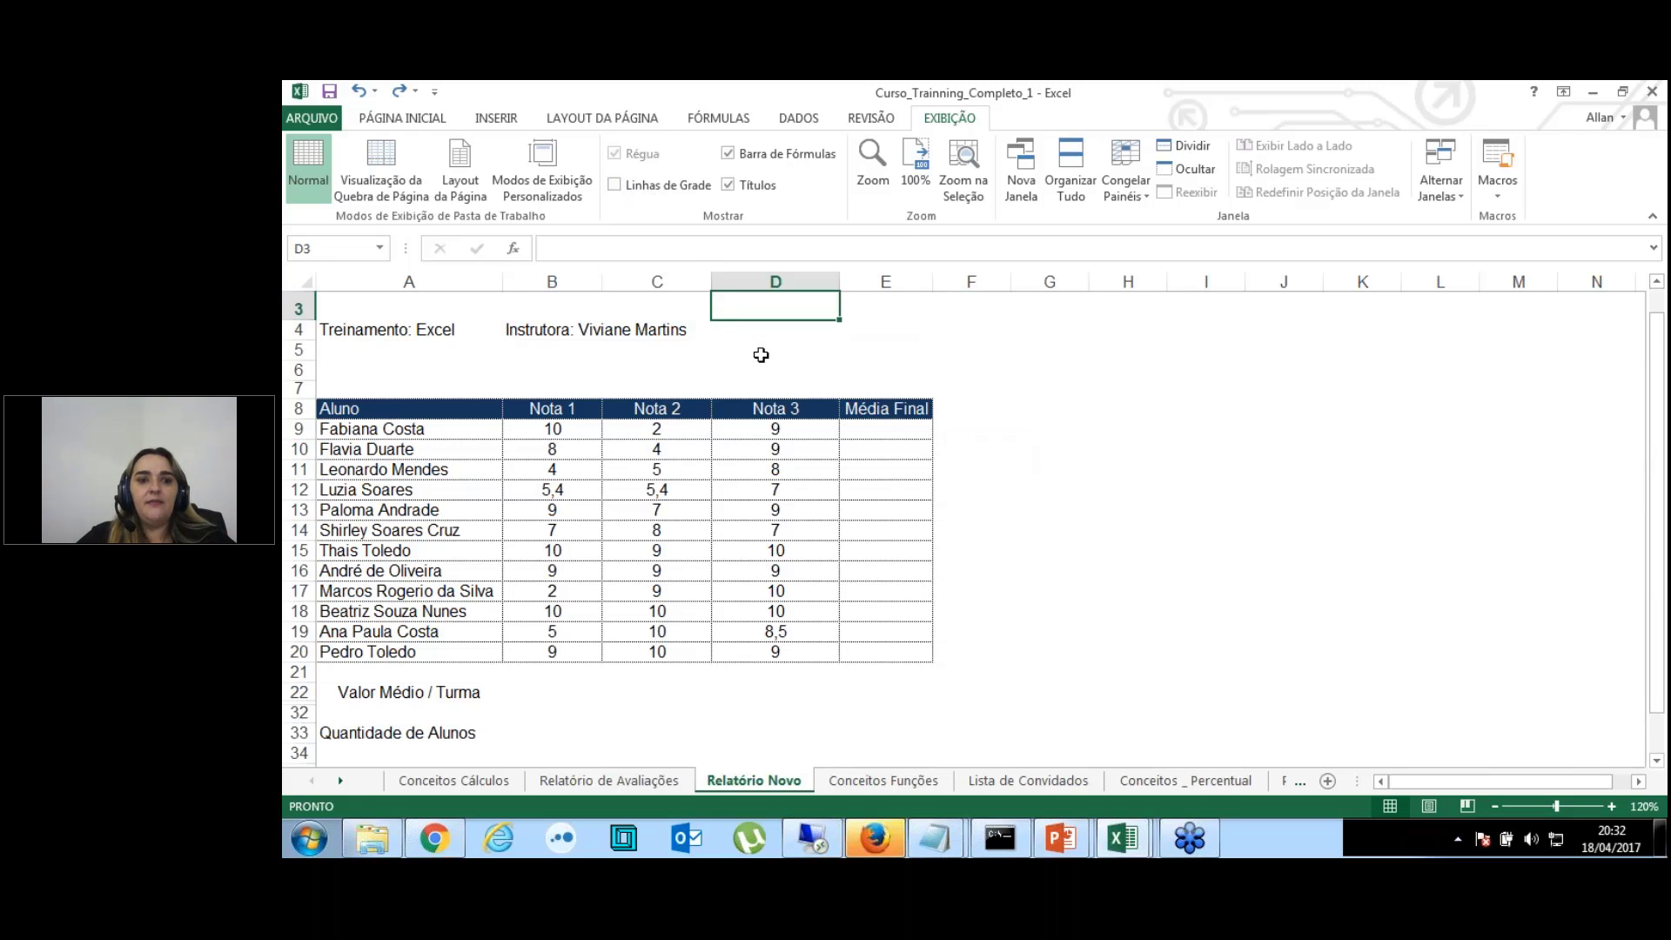
pyautogui.press('Up')
pyautogui.press('Left')
pyautogui.press('Left')
pyautogui.press('Left')
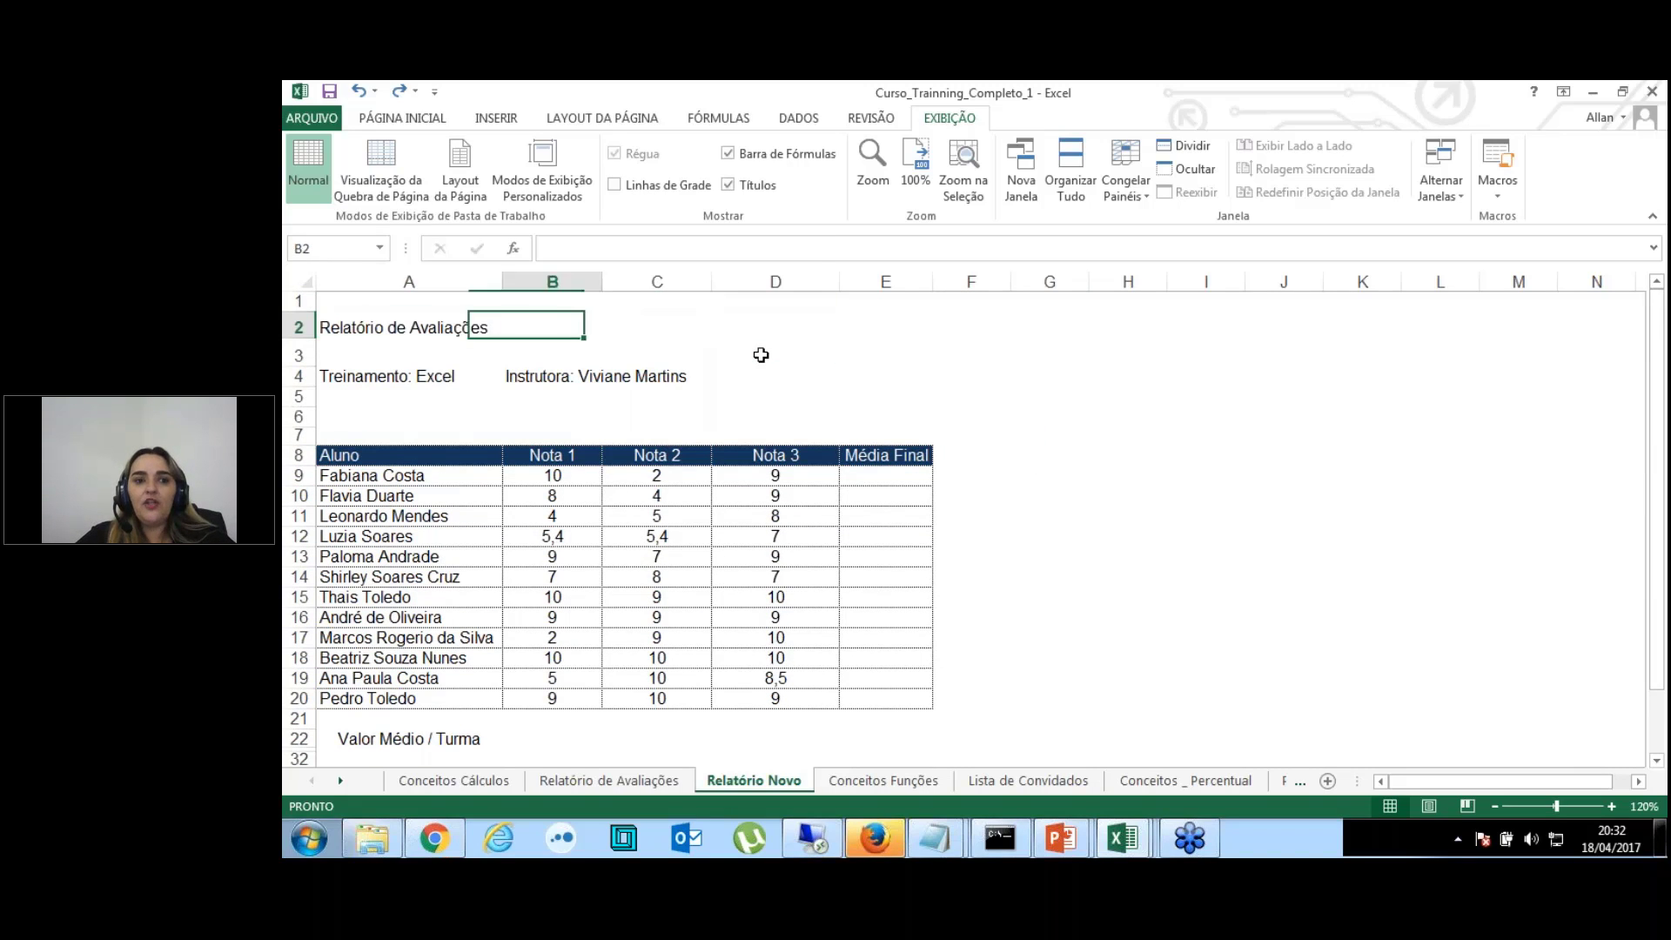
pyautogui.press('Right')
pyautogui.press('Right')
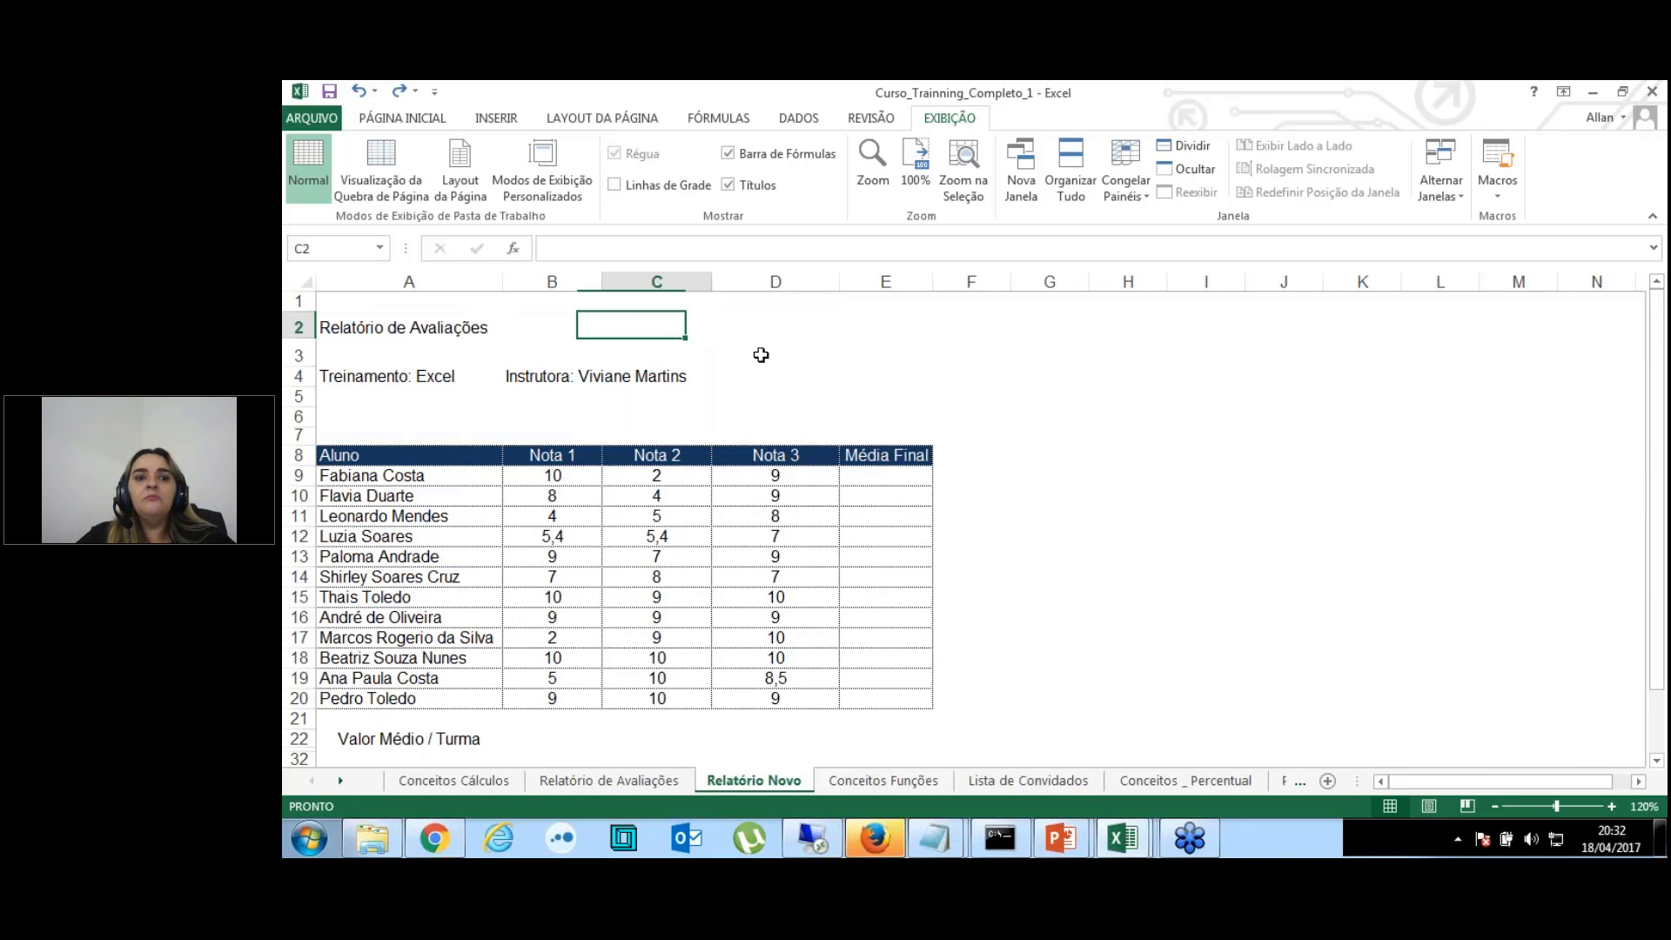
pyautogui.press('Left')
pyautogui.press('Left')
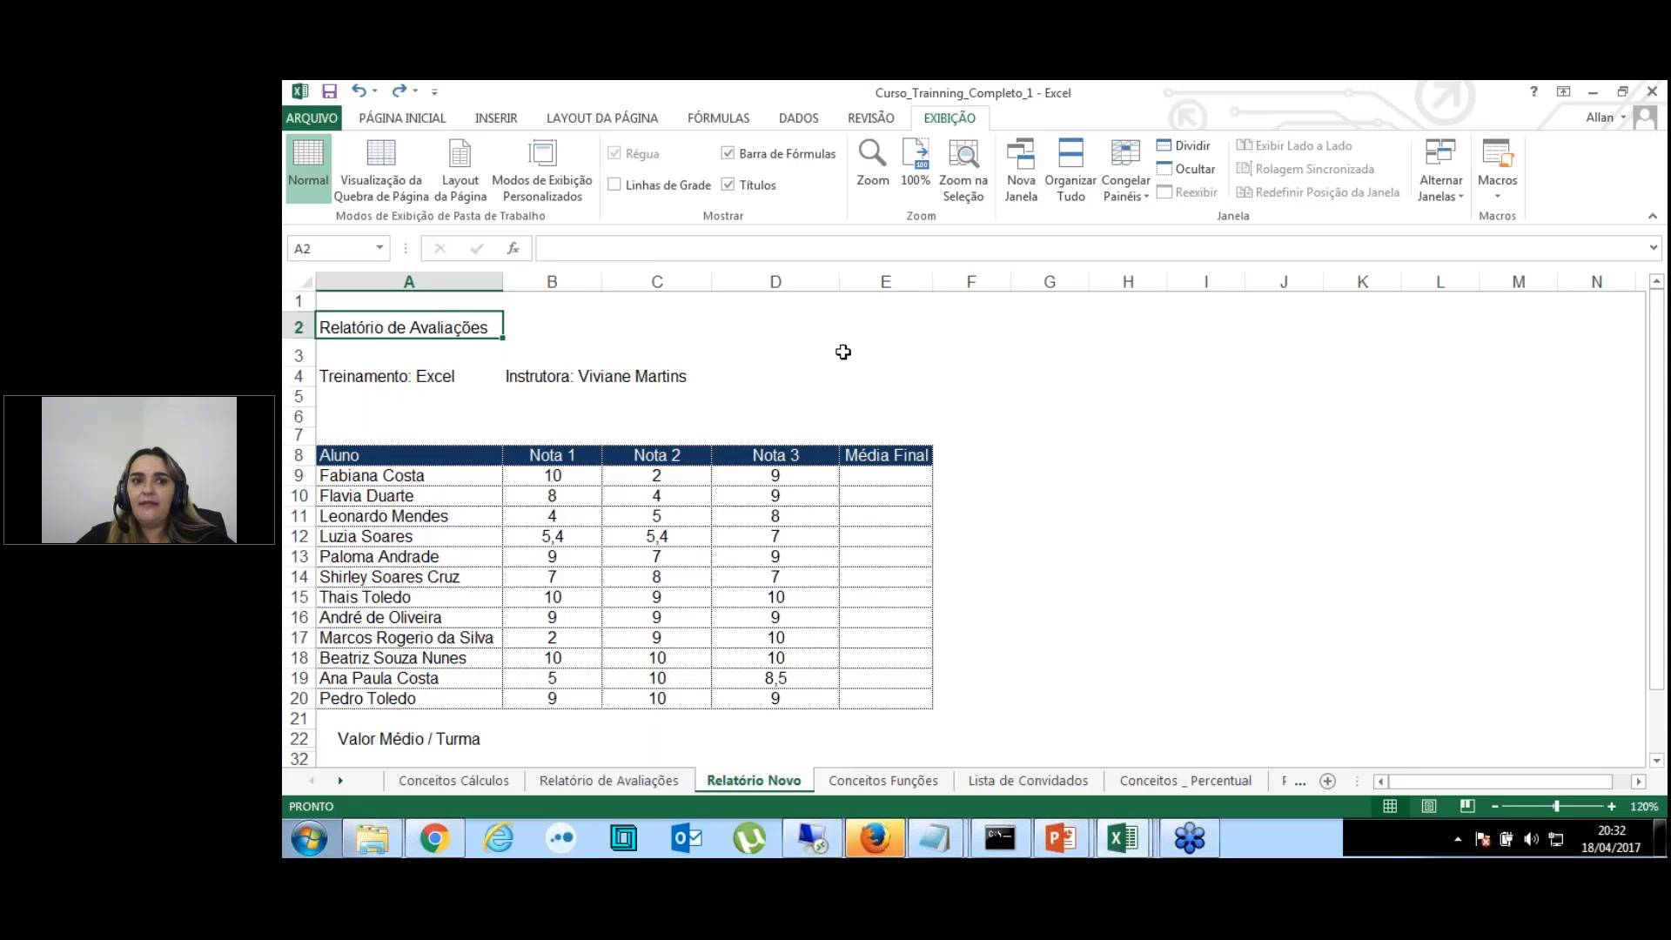
pyautogui.press('Right')
pyautogui.press('Left')
pyautogui.press('Right')
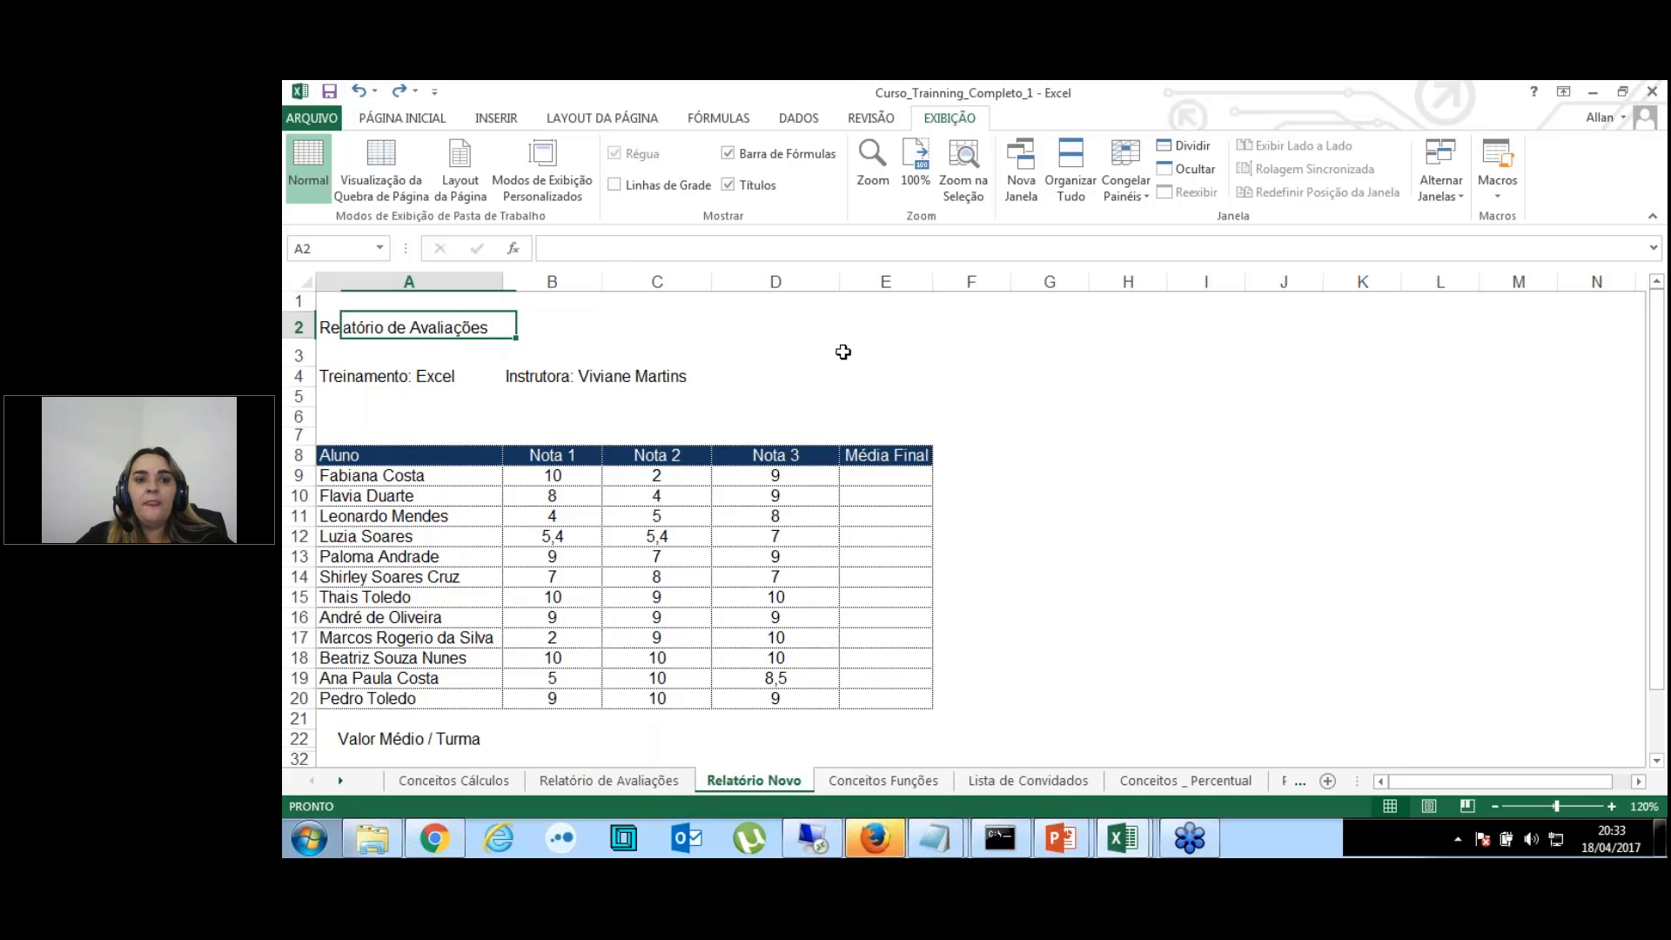
pyautogui.press('Left')
pyautogui.press('Up')
pyautogui.press('Down')
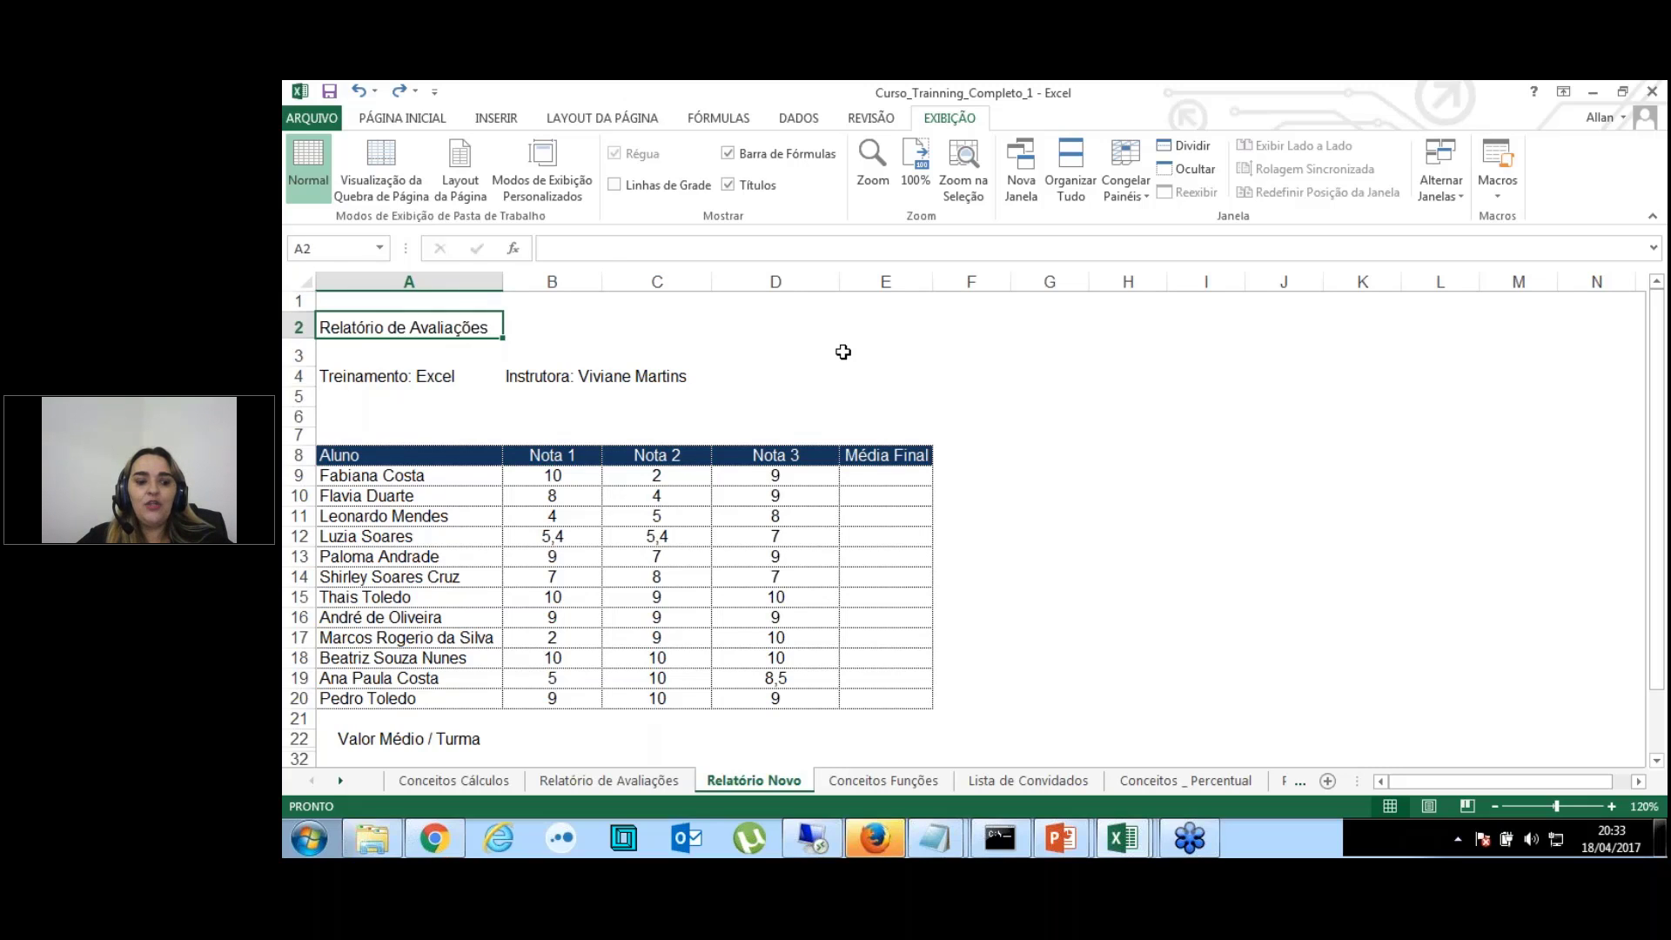
pyautogui.hotkey('shift', 'Right')
pyautogui.hotkey('shift', 'Right')
pyautogui.hotkey('shift', 'Right')
pyautogui.hotkey('shift', 'Right')
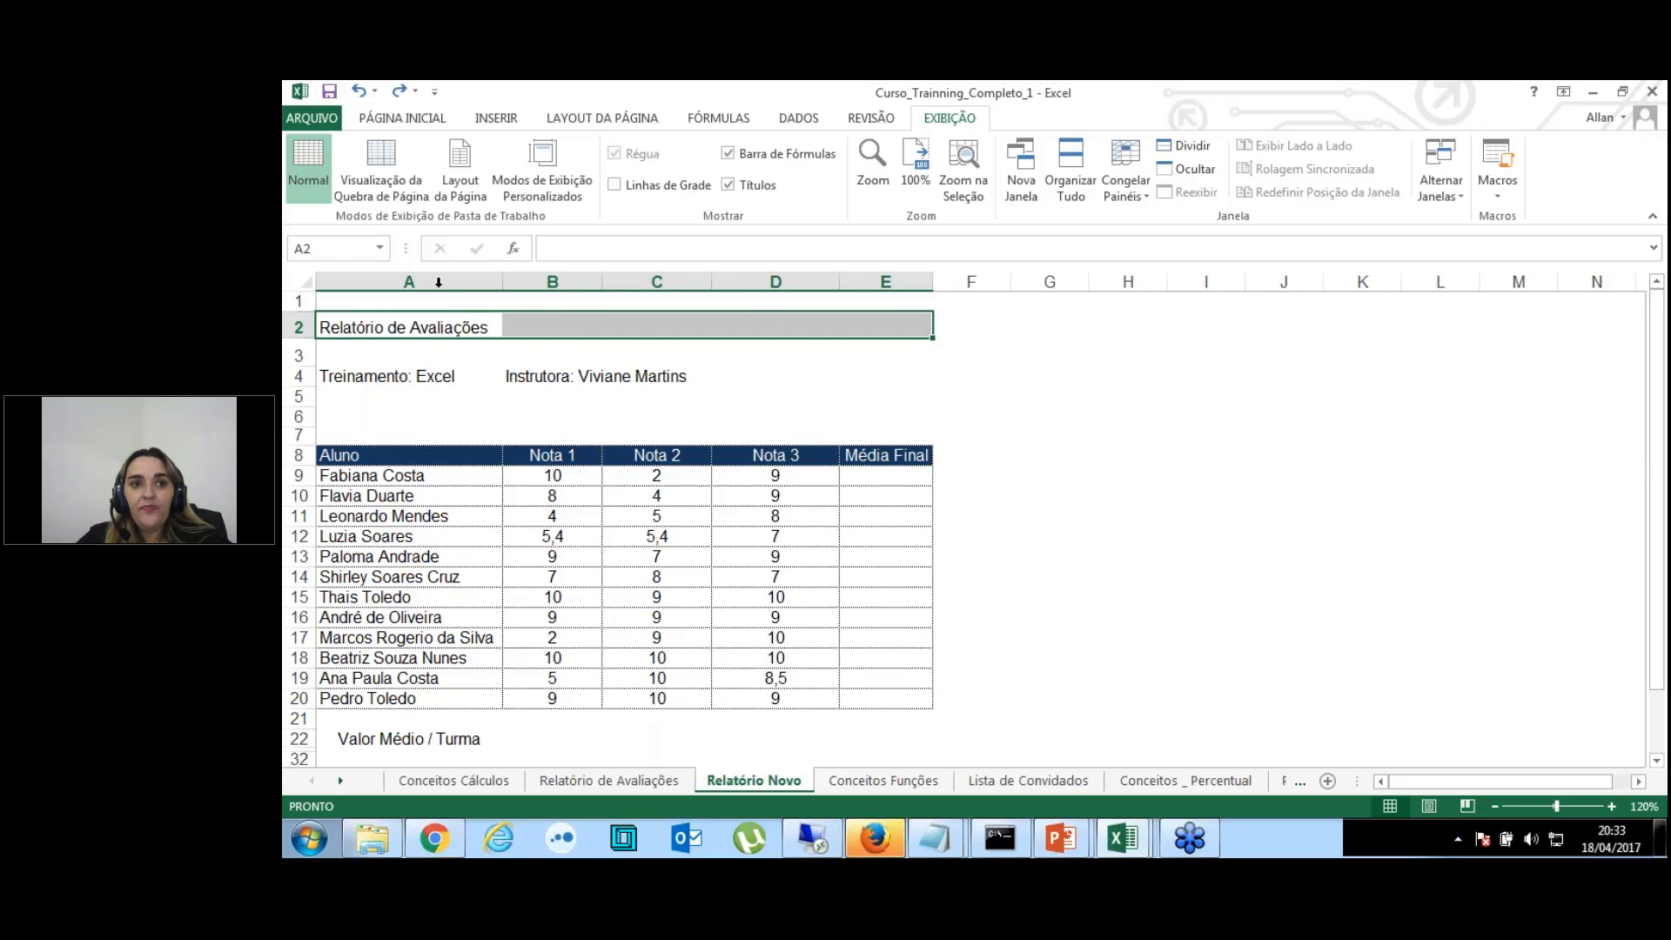
# Step: Merge and centre the Relatório de Avaliações title across A2:E2, then click B6
pyautogui.click(428, 120)
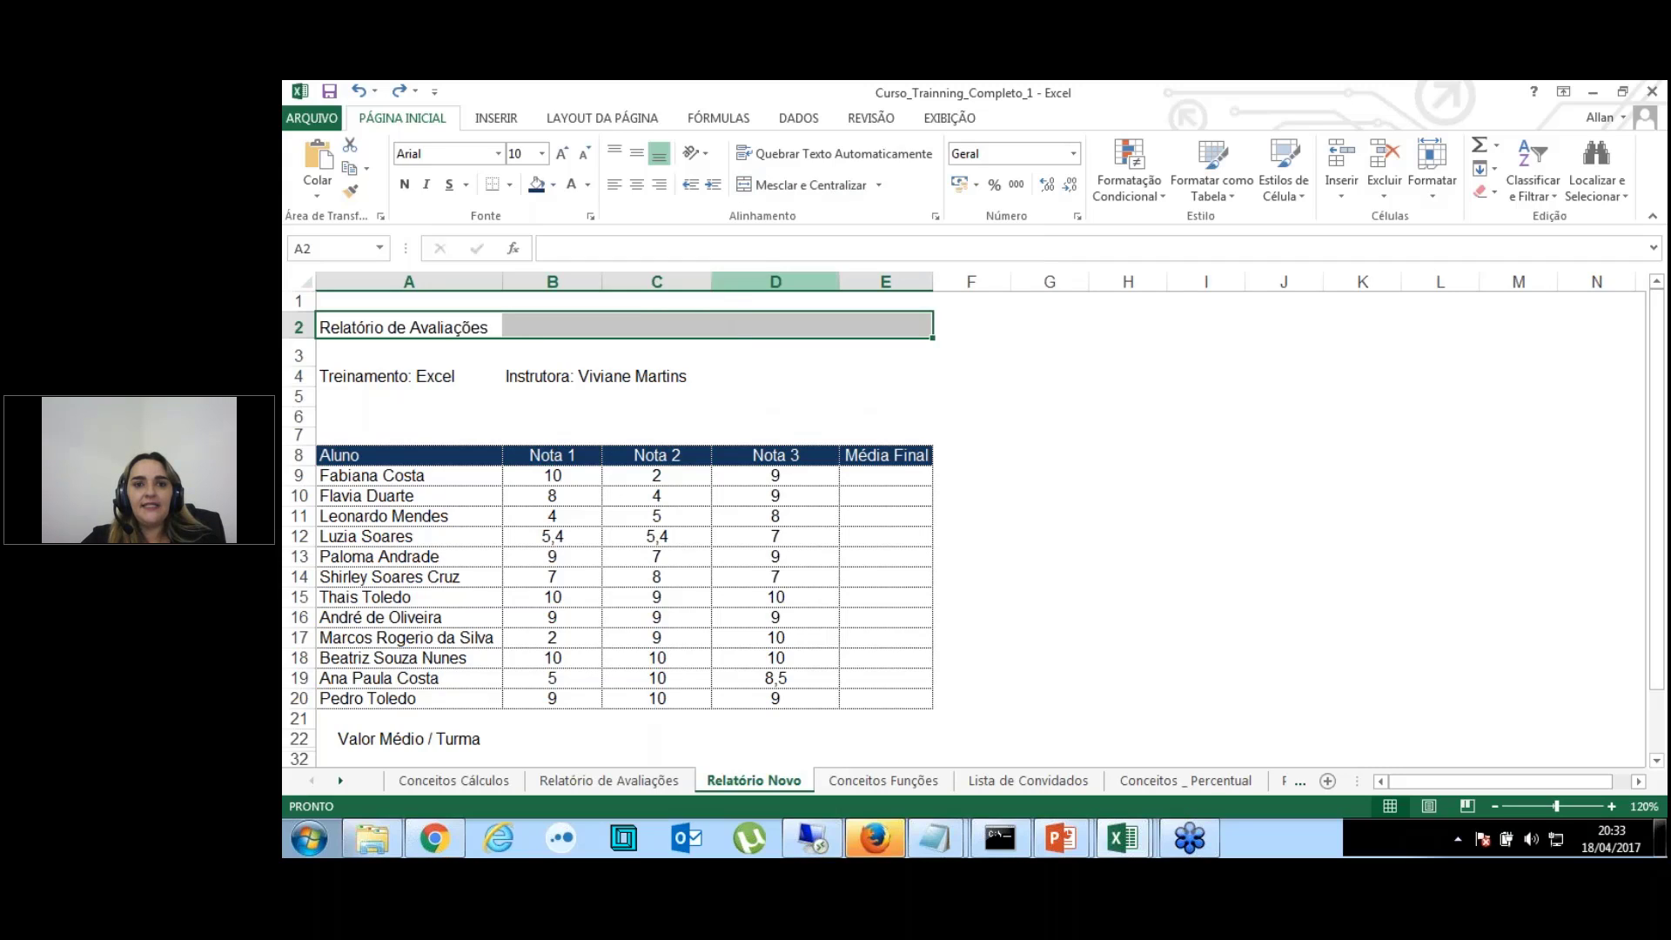
pyautogui.click(806, 187)
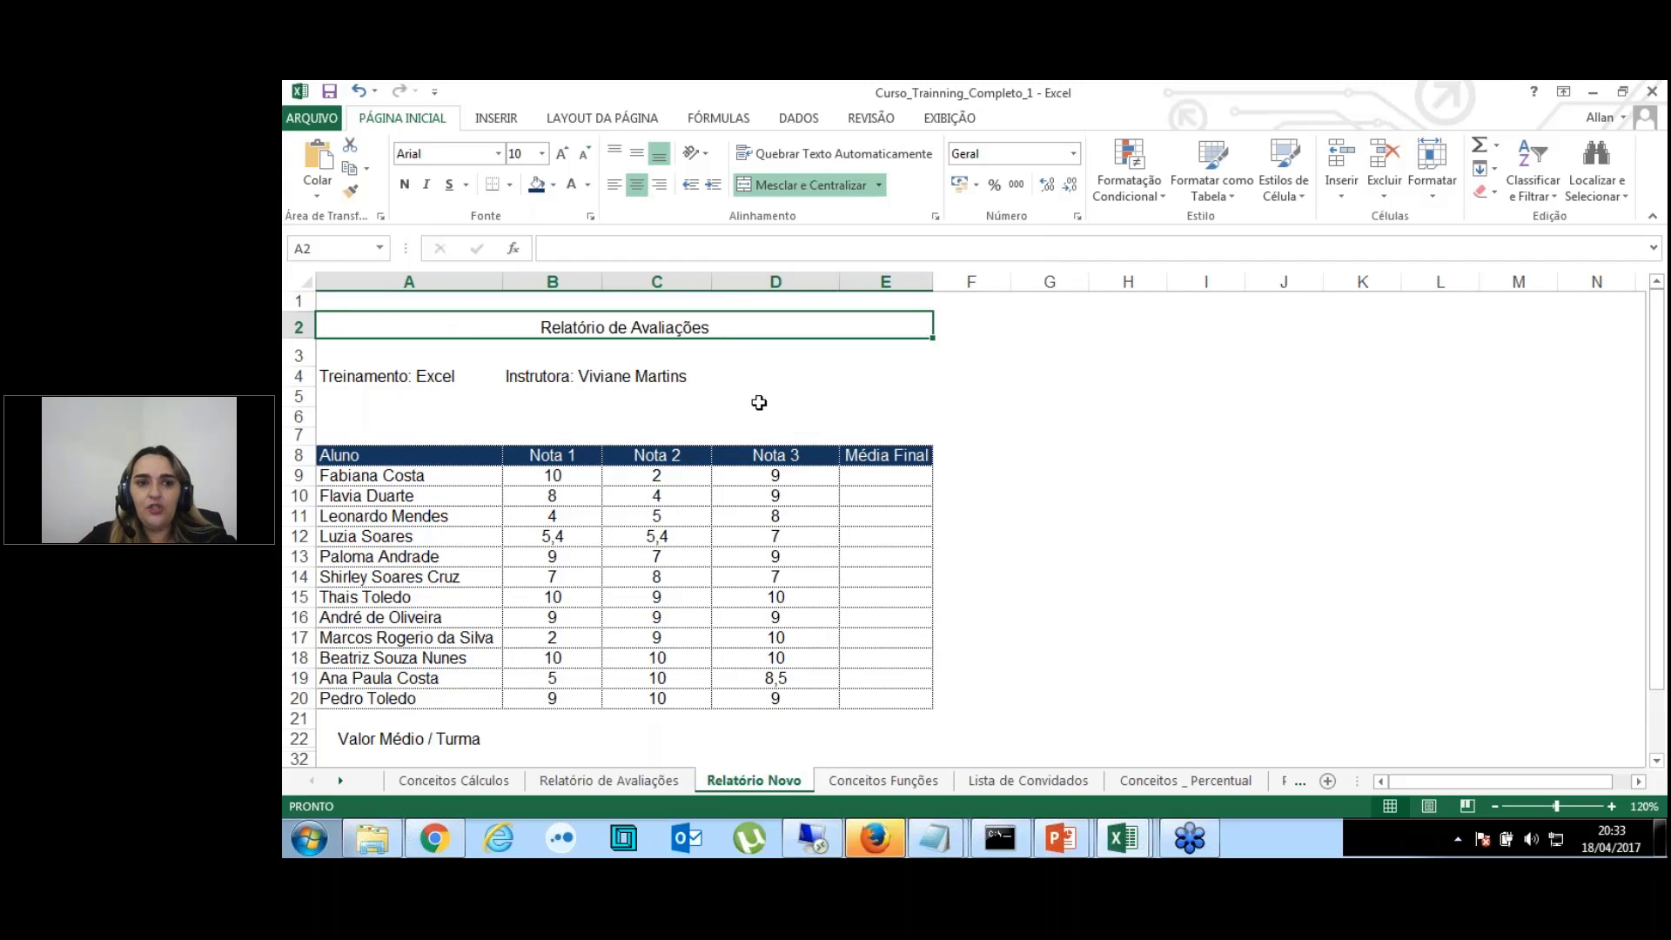
pyautogui.click(557, 416)
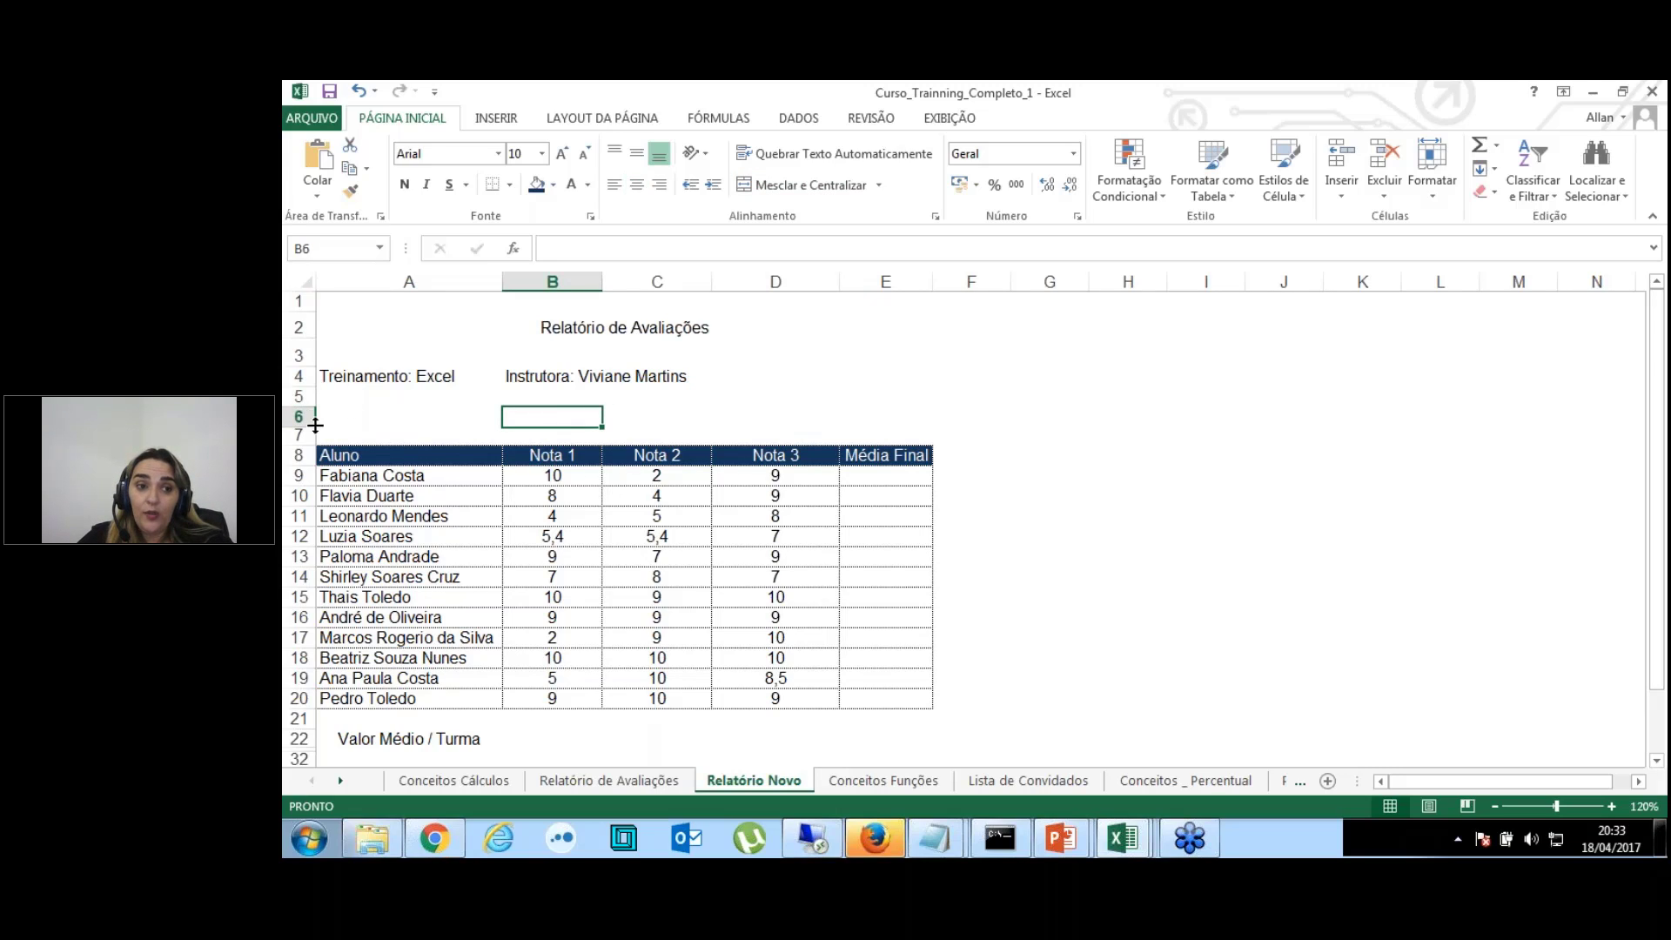
# Step: Delete the empty row 6 so the table header sits on row 7, then select E8
pyautogui.click(347, 379)
pyautogui.click(341, 454)
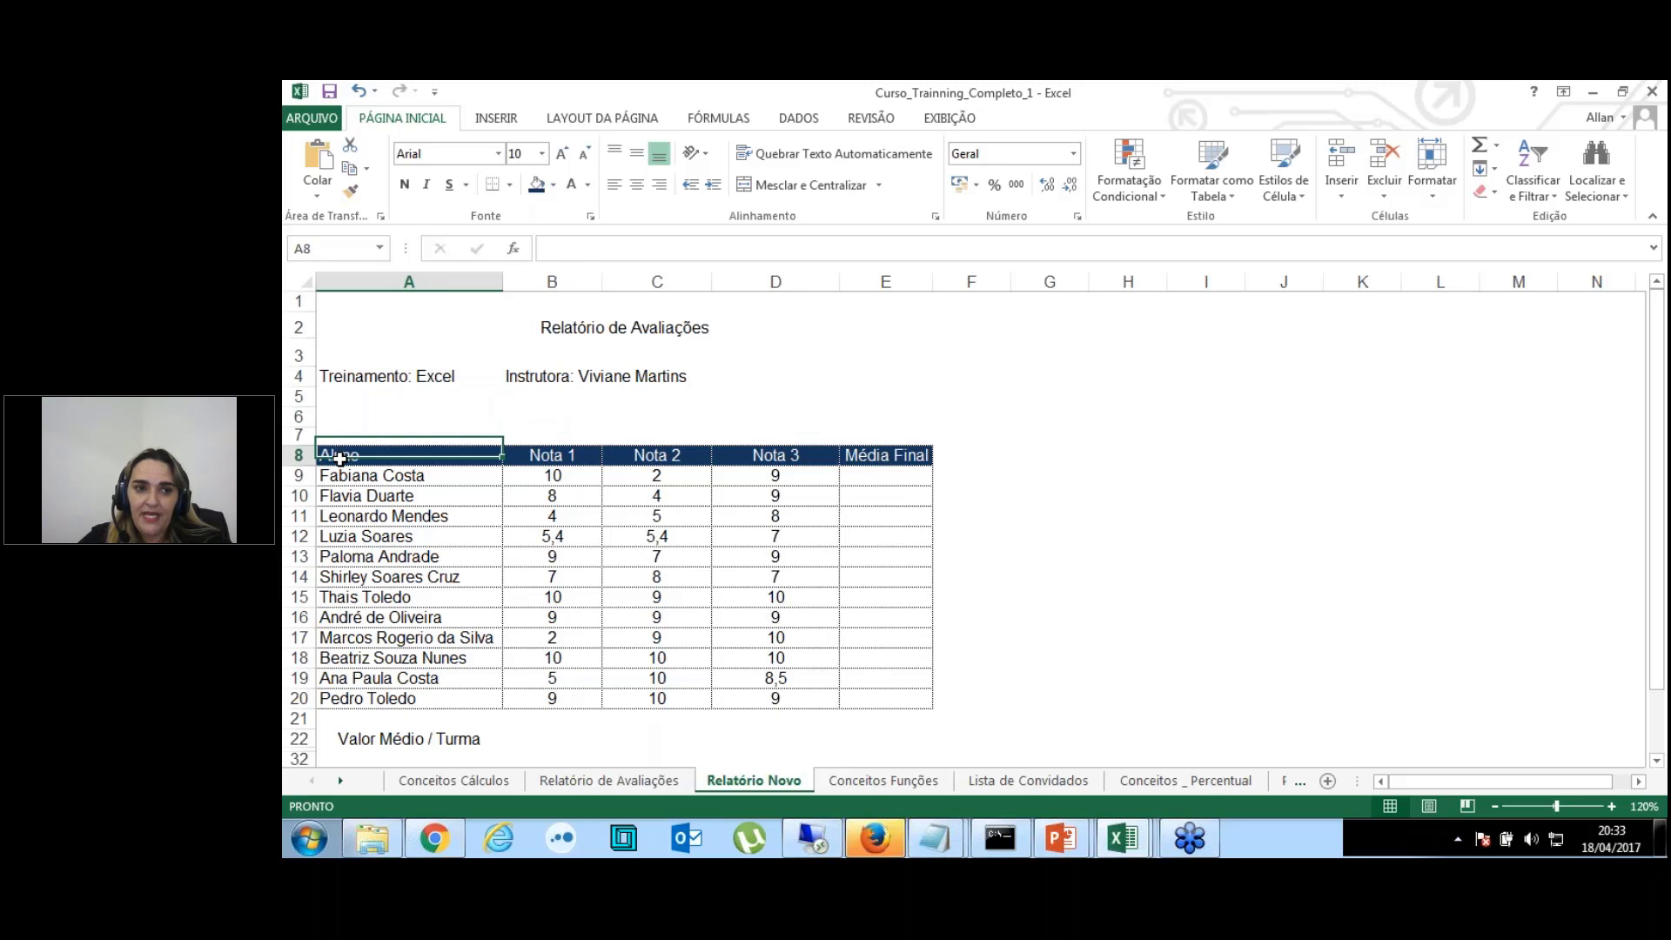
pyautogui.click(359, 377)
pyautogui.click(349, 470)
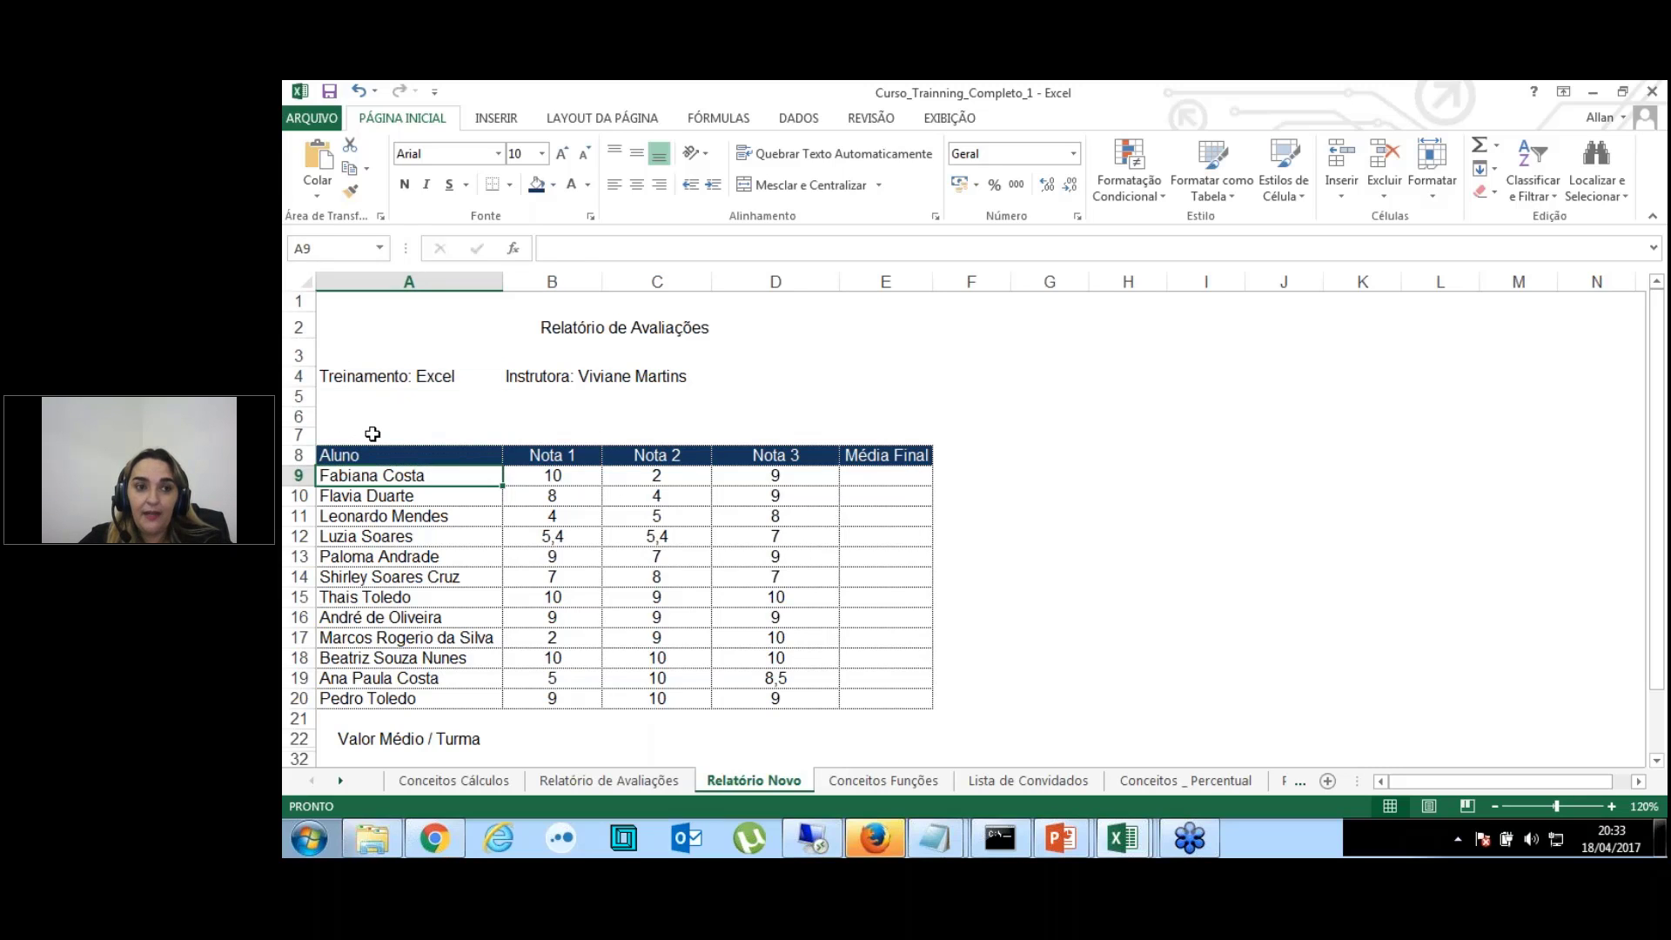
pyautogui.click(373, 434)
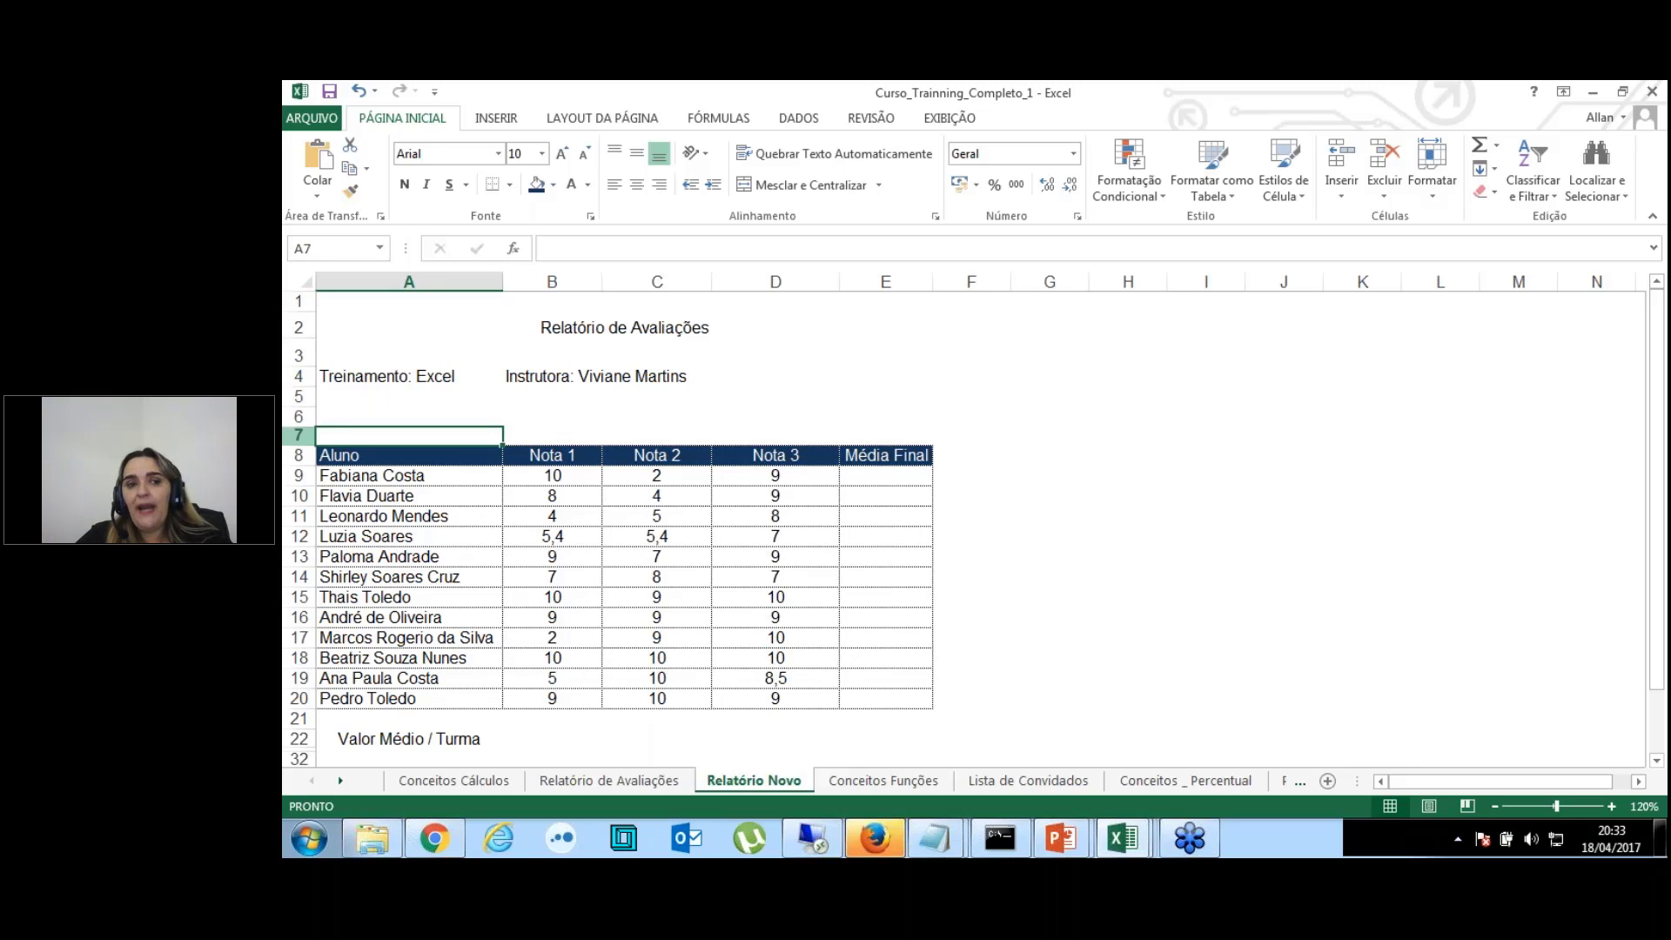
pyautogui.click(298, 416)
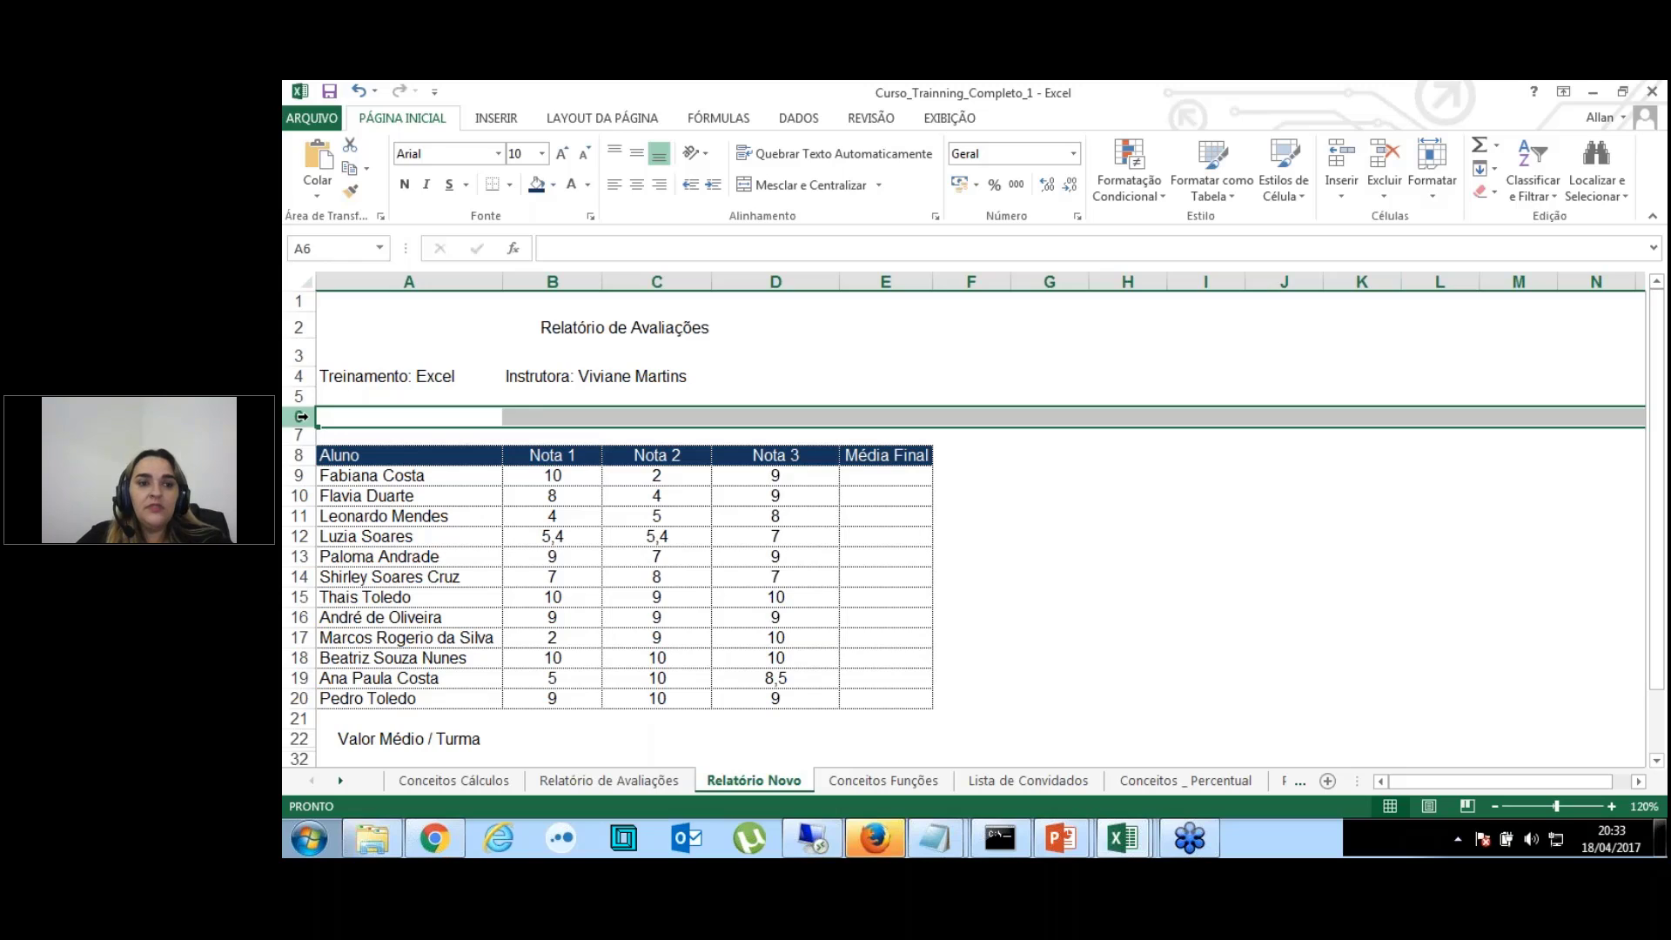
pyautogui.rightClick(301, 416)
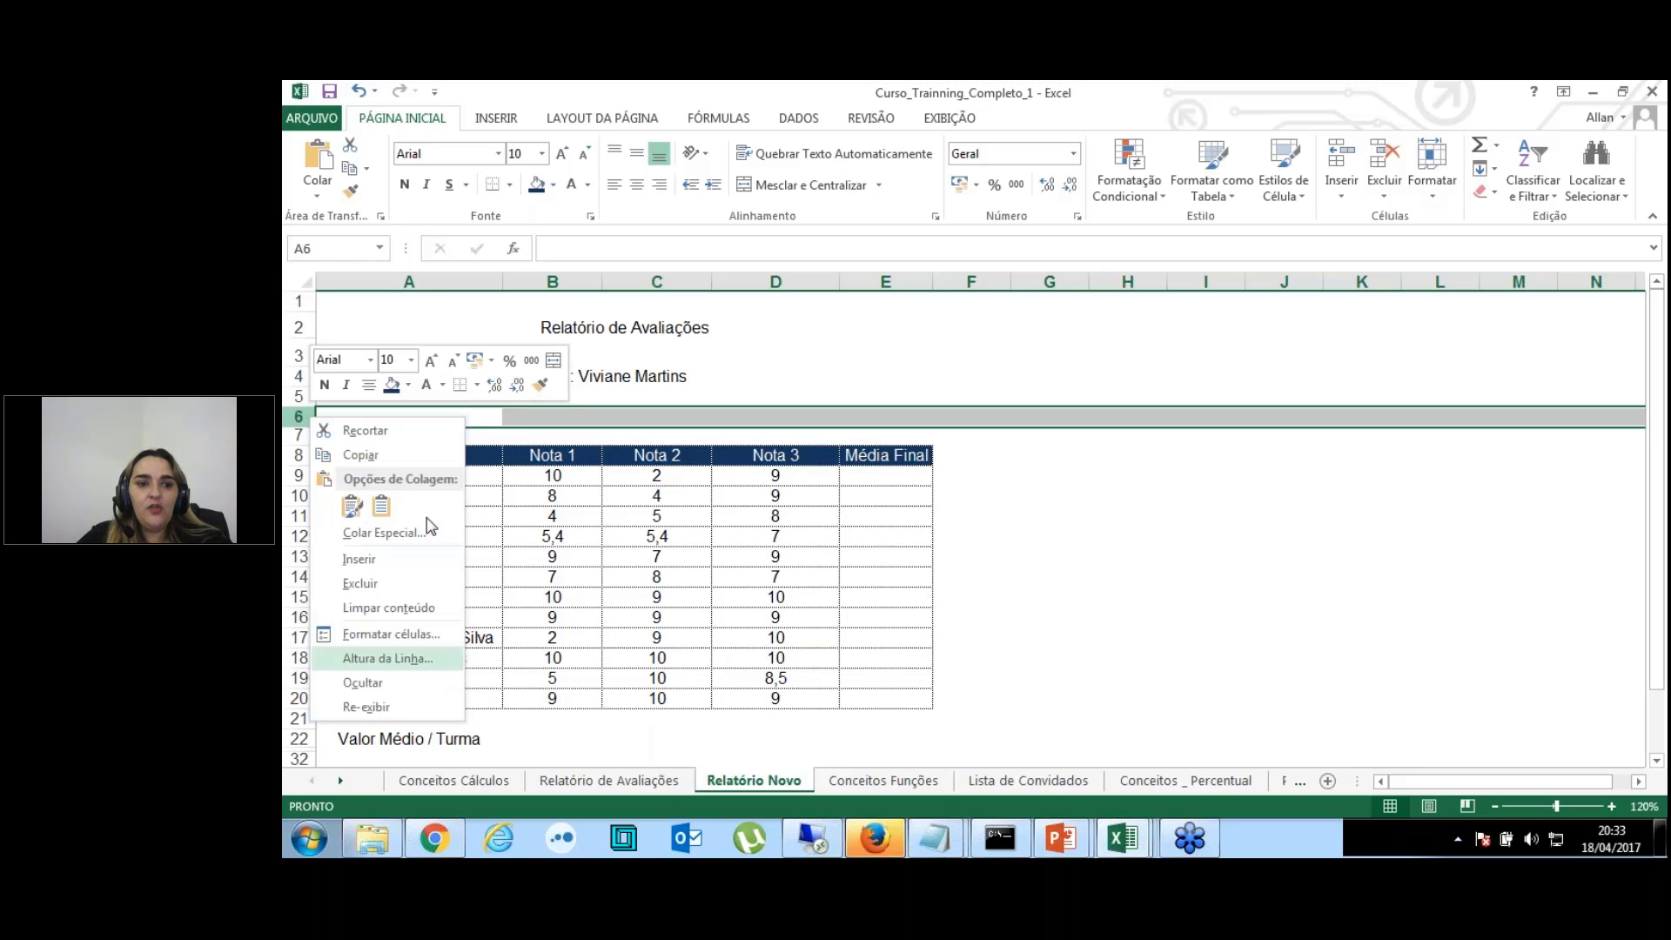
pyautogui.click(379, 585)
pyautogui.click(692, 497)
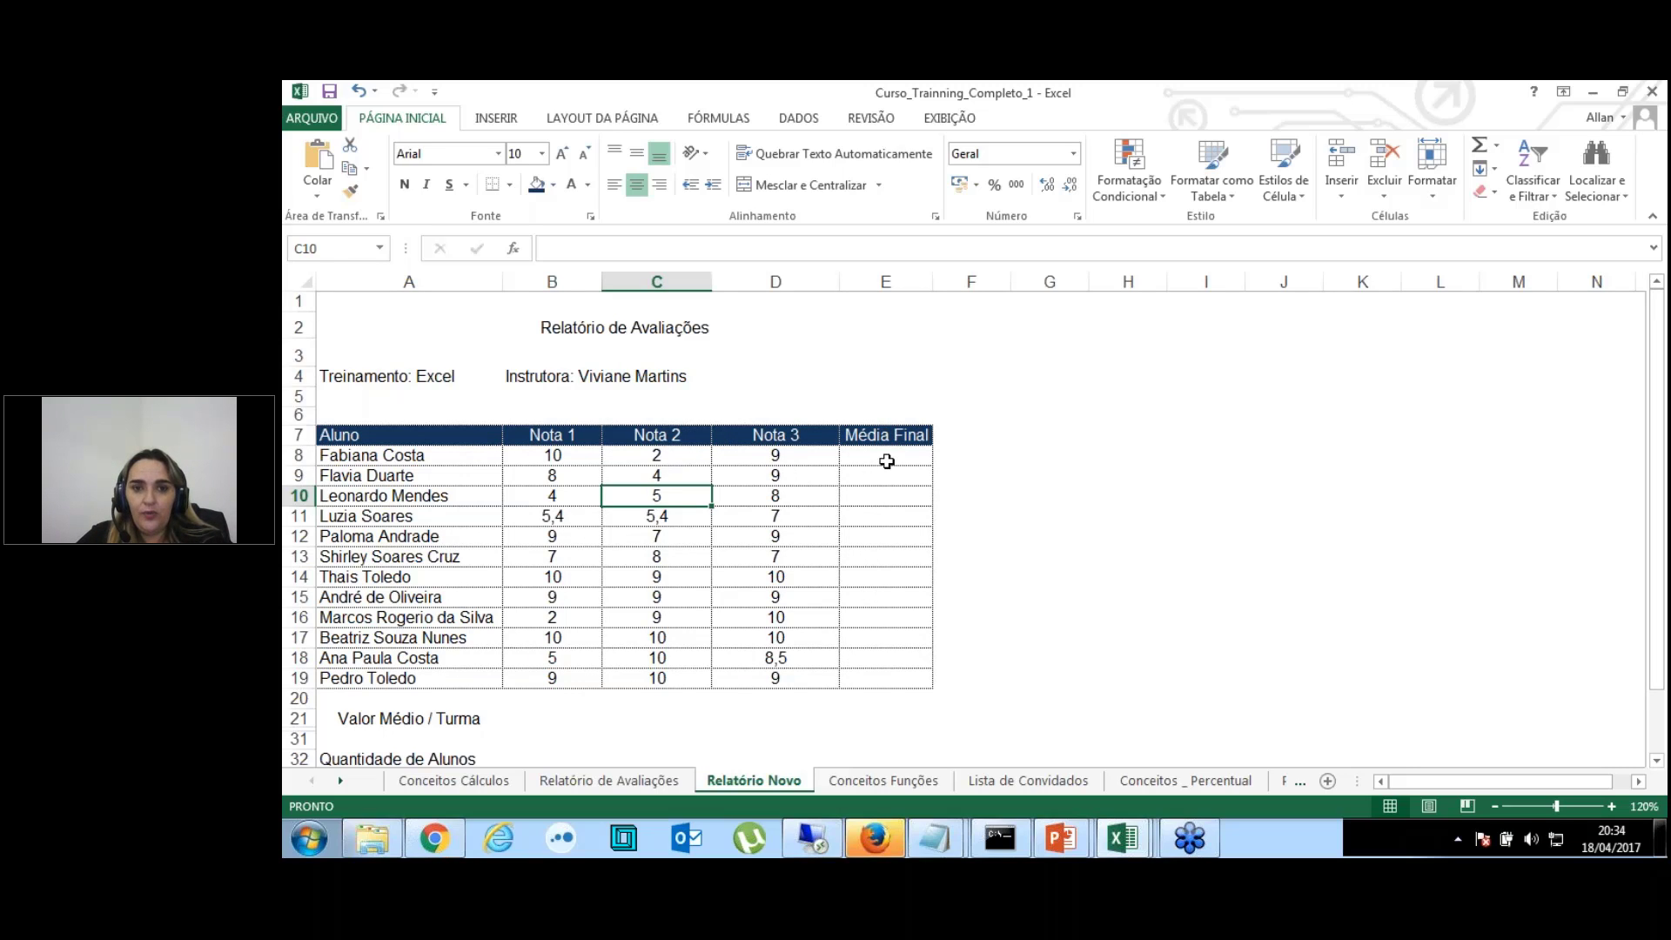
pyautogui.click(885, 459)
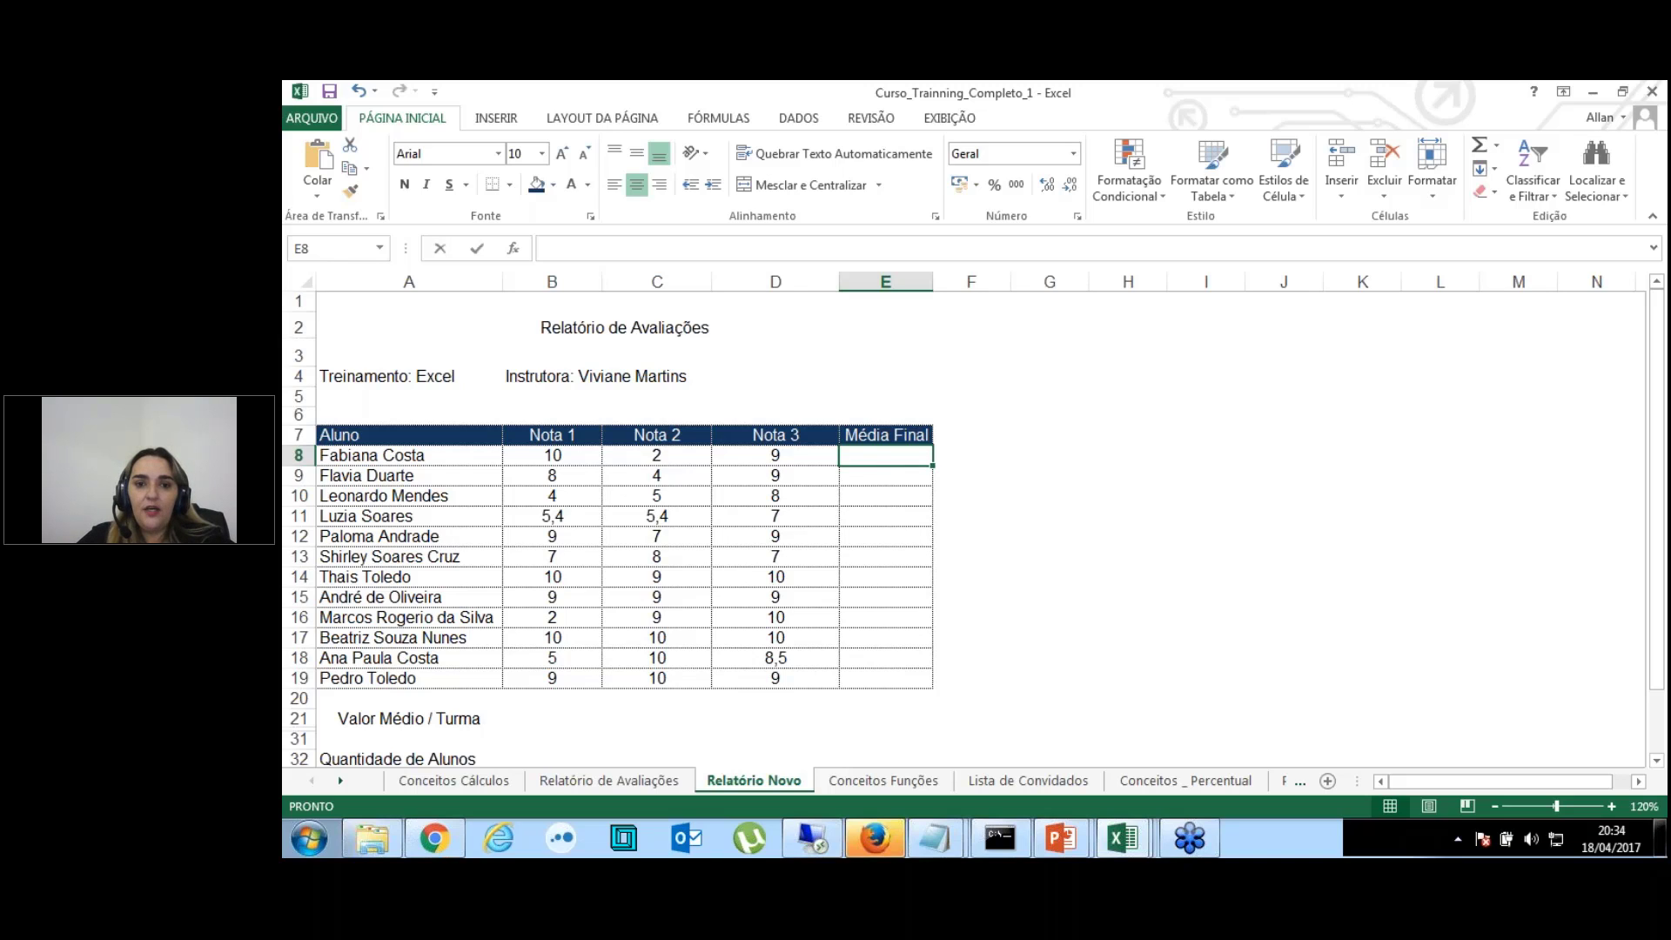
# Step: Enter =(B8+C8+D8)/3 in E8 so the first student's Média Final shows 7
pyautogui.write('=')
pyautogui.scroll(-1, 609, 392)
pyautogui.scroll(-1, 561, 323)
pyautogui.click(561, 323)
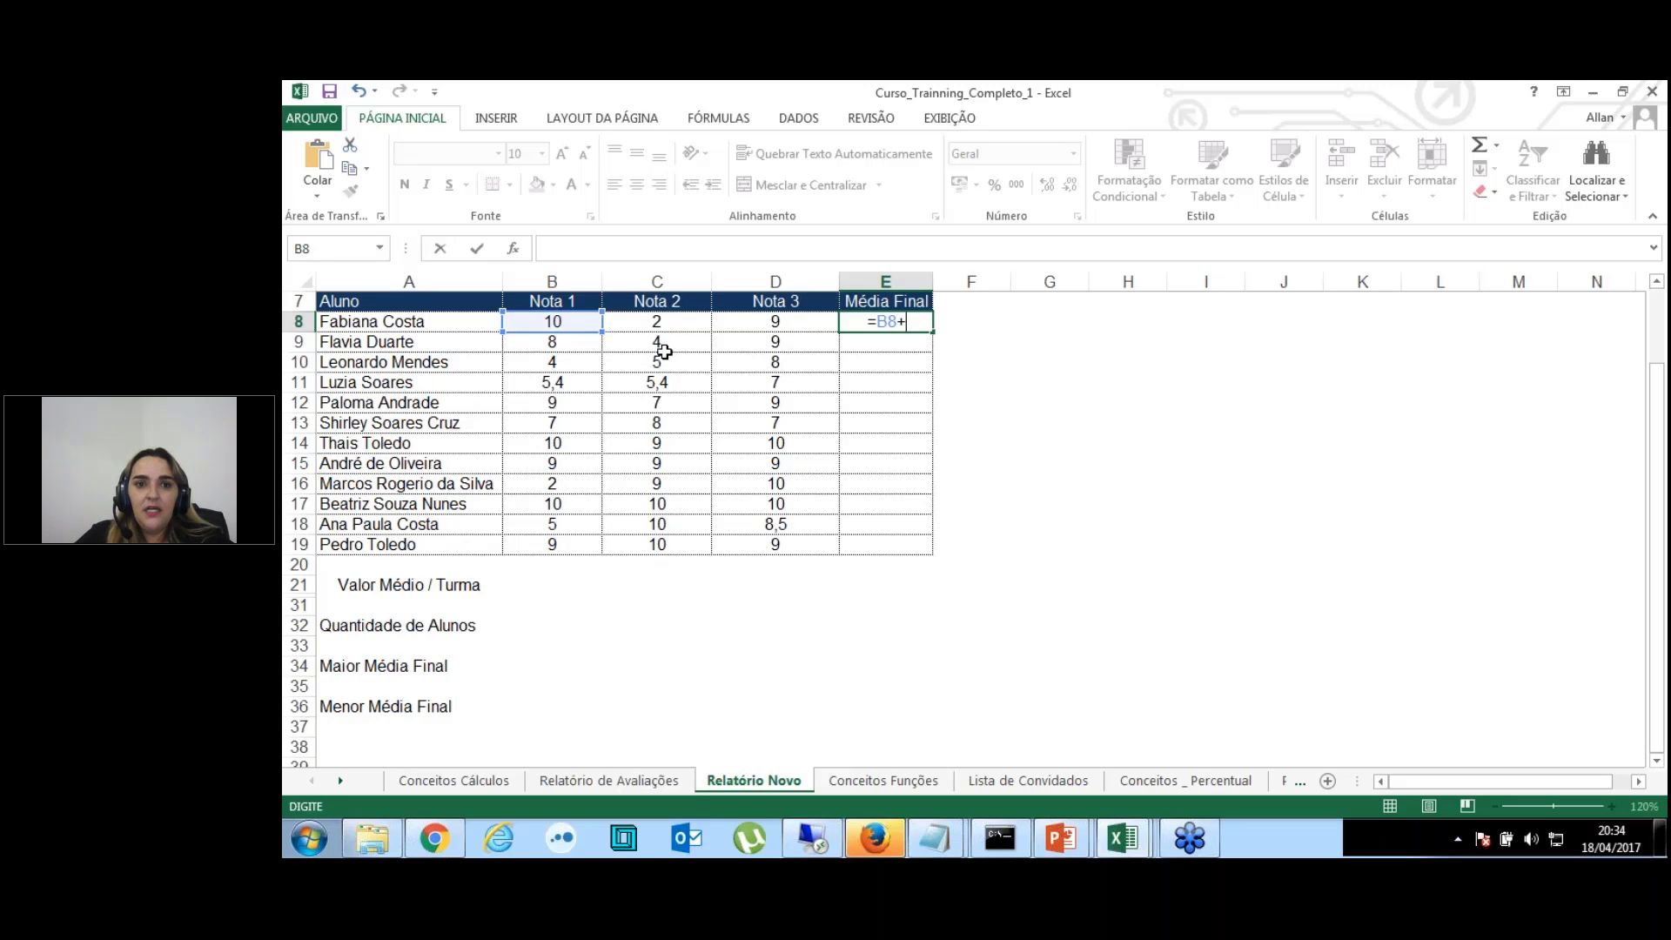
pyautogui.write('+')
pyautogui.click(679, 321)
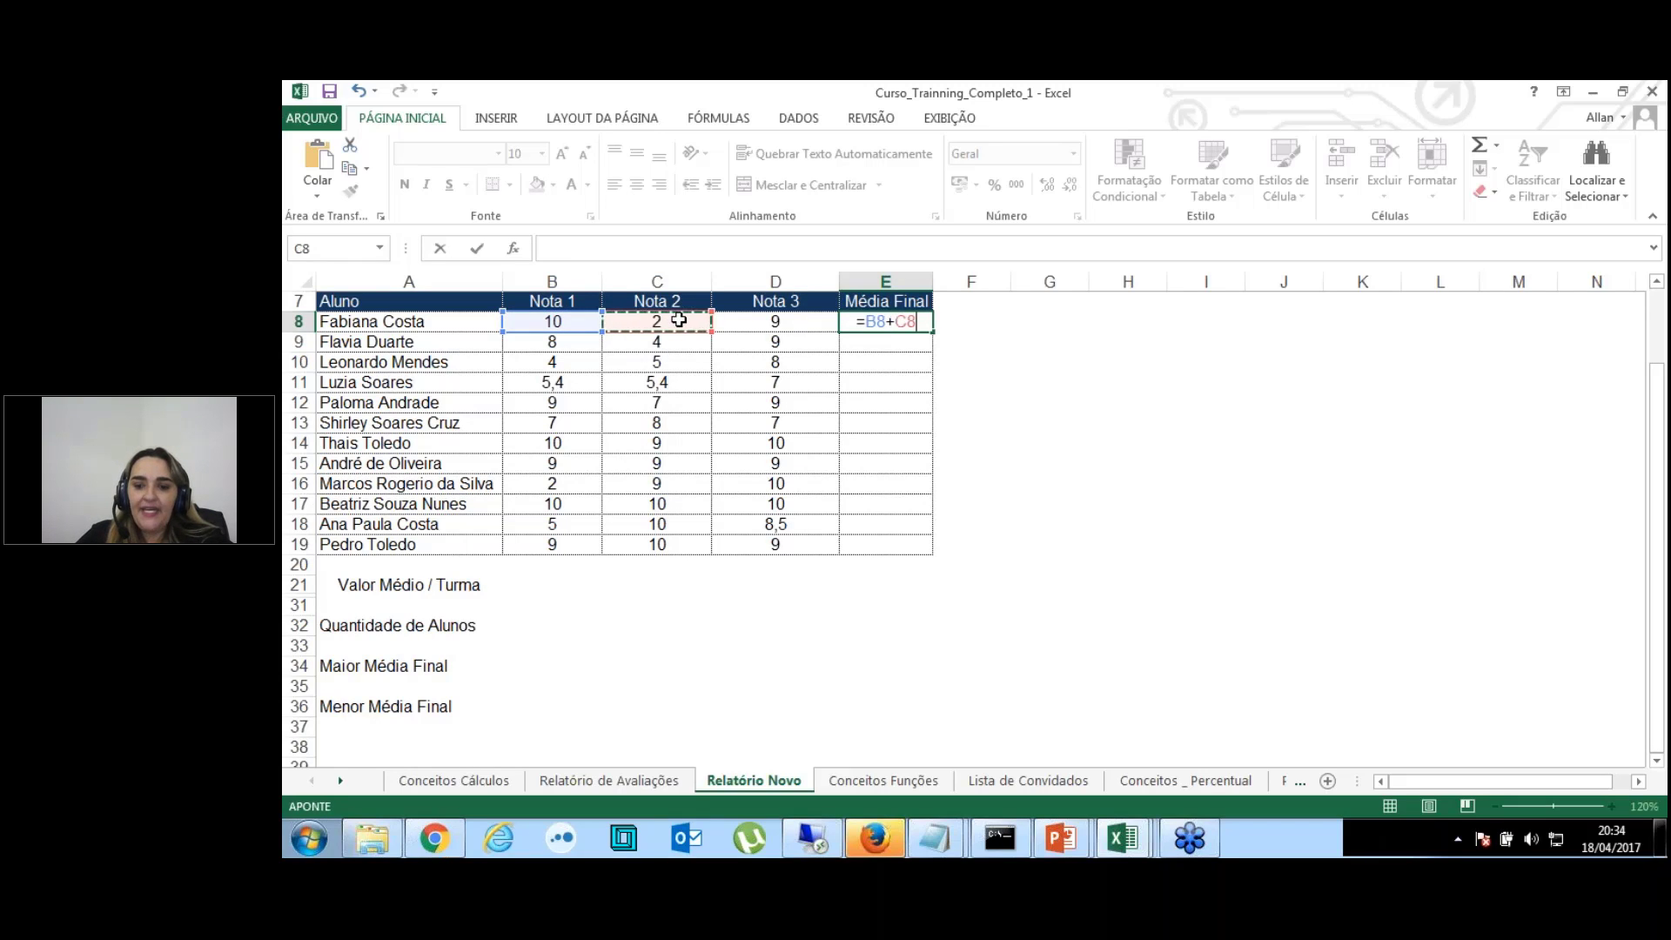
pyautogui.write('+')
pyautogui.click(780, 325)
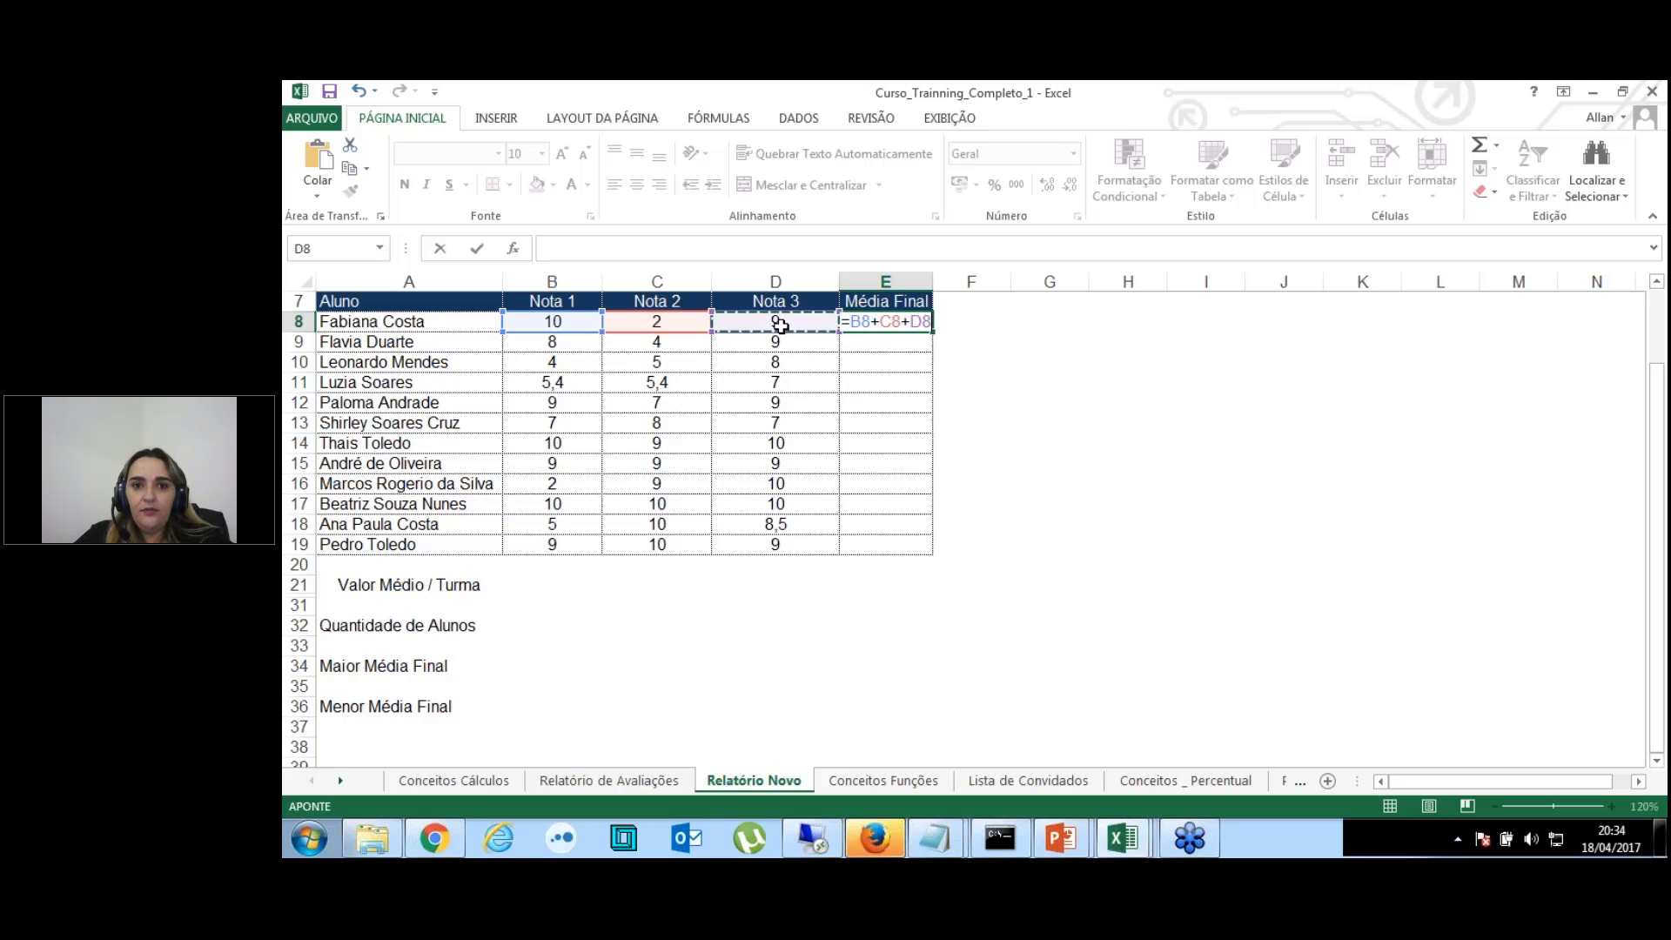
pyautogui.press('F2')
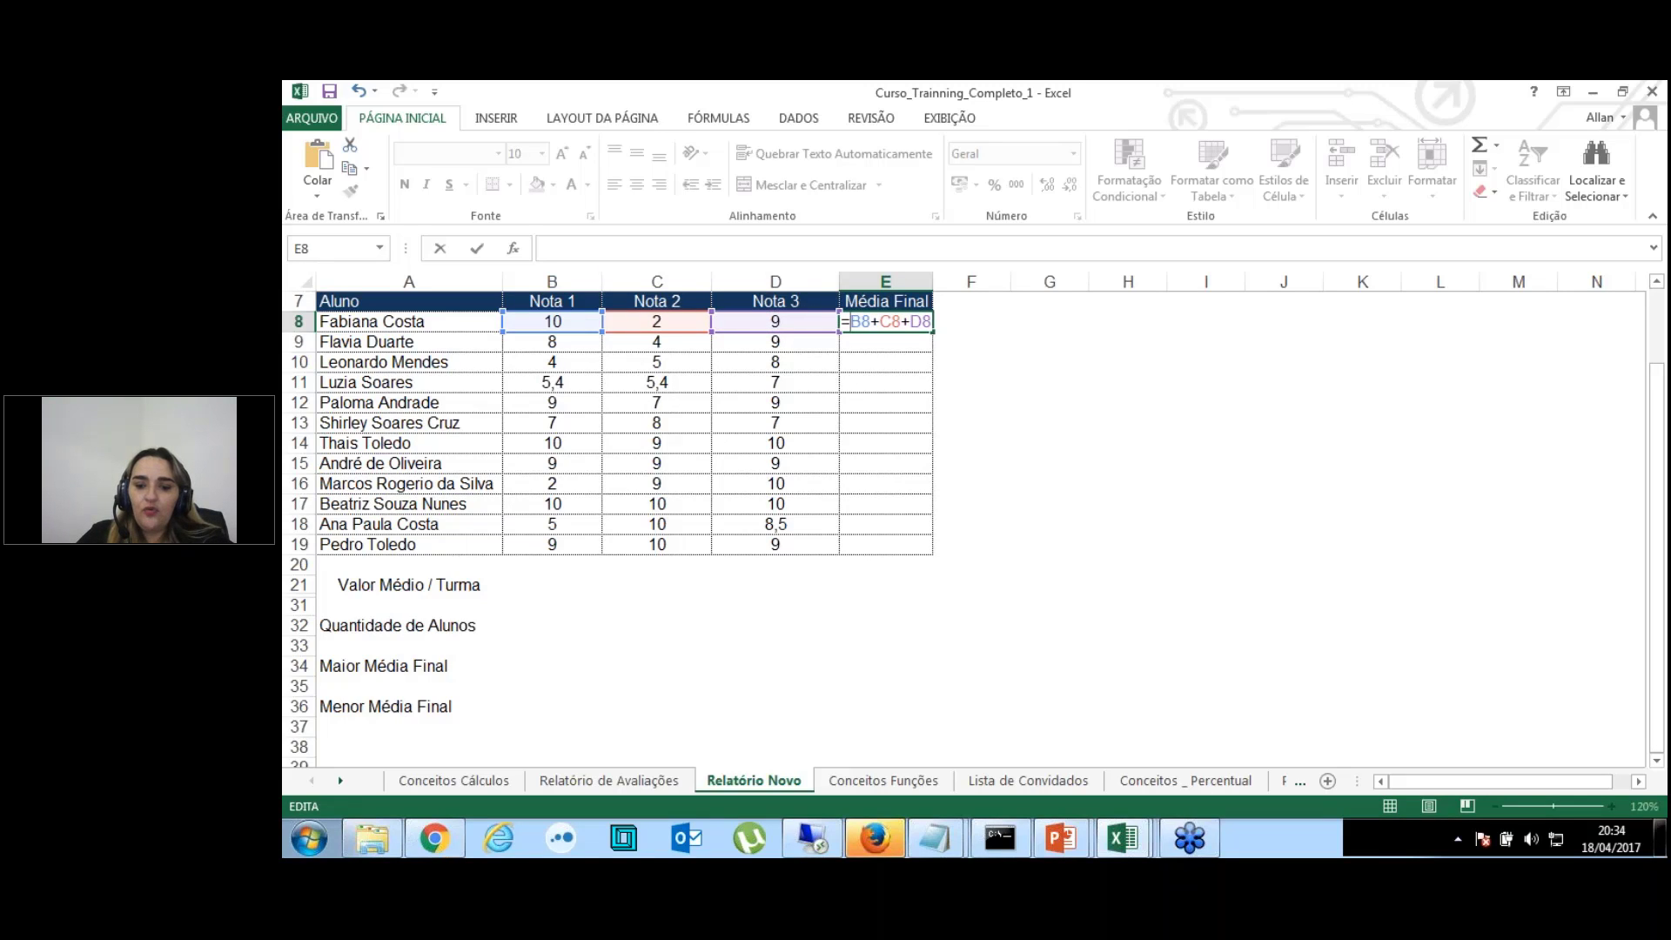
pyautogui.write('(')
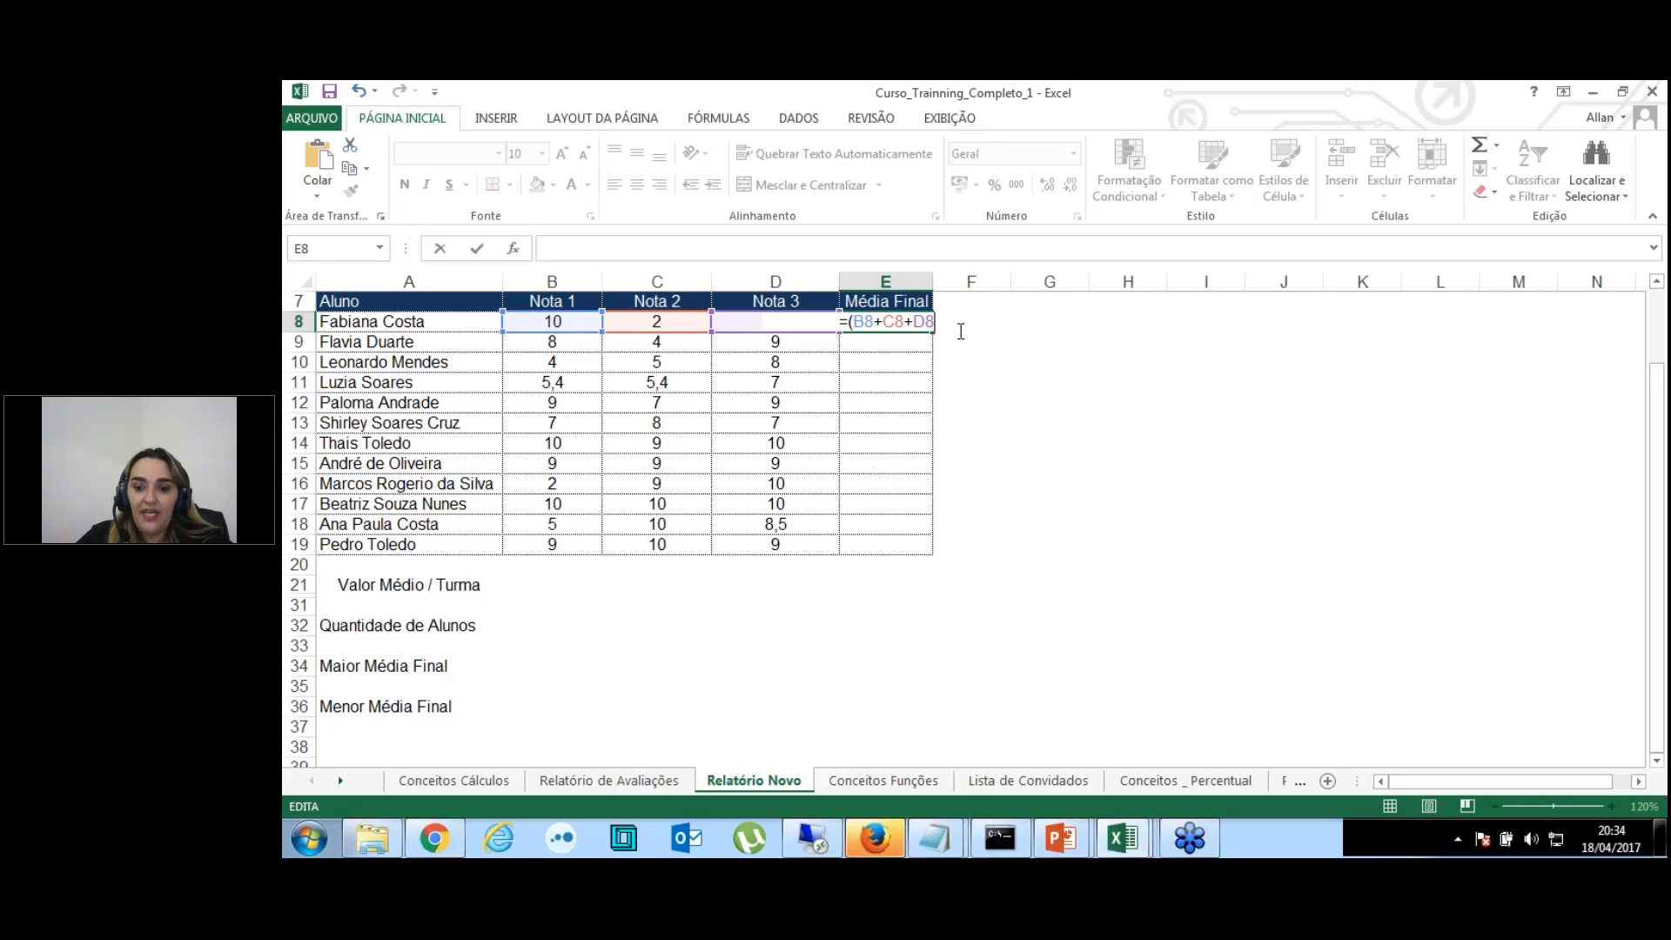
pyautogui.write(')')
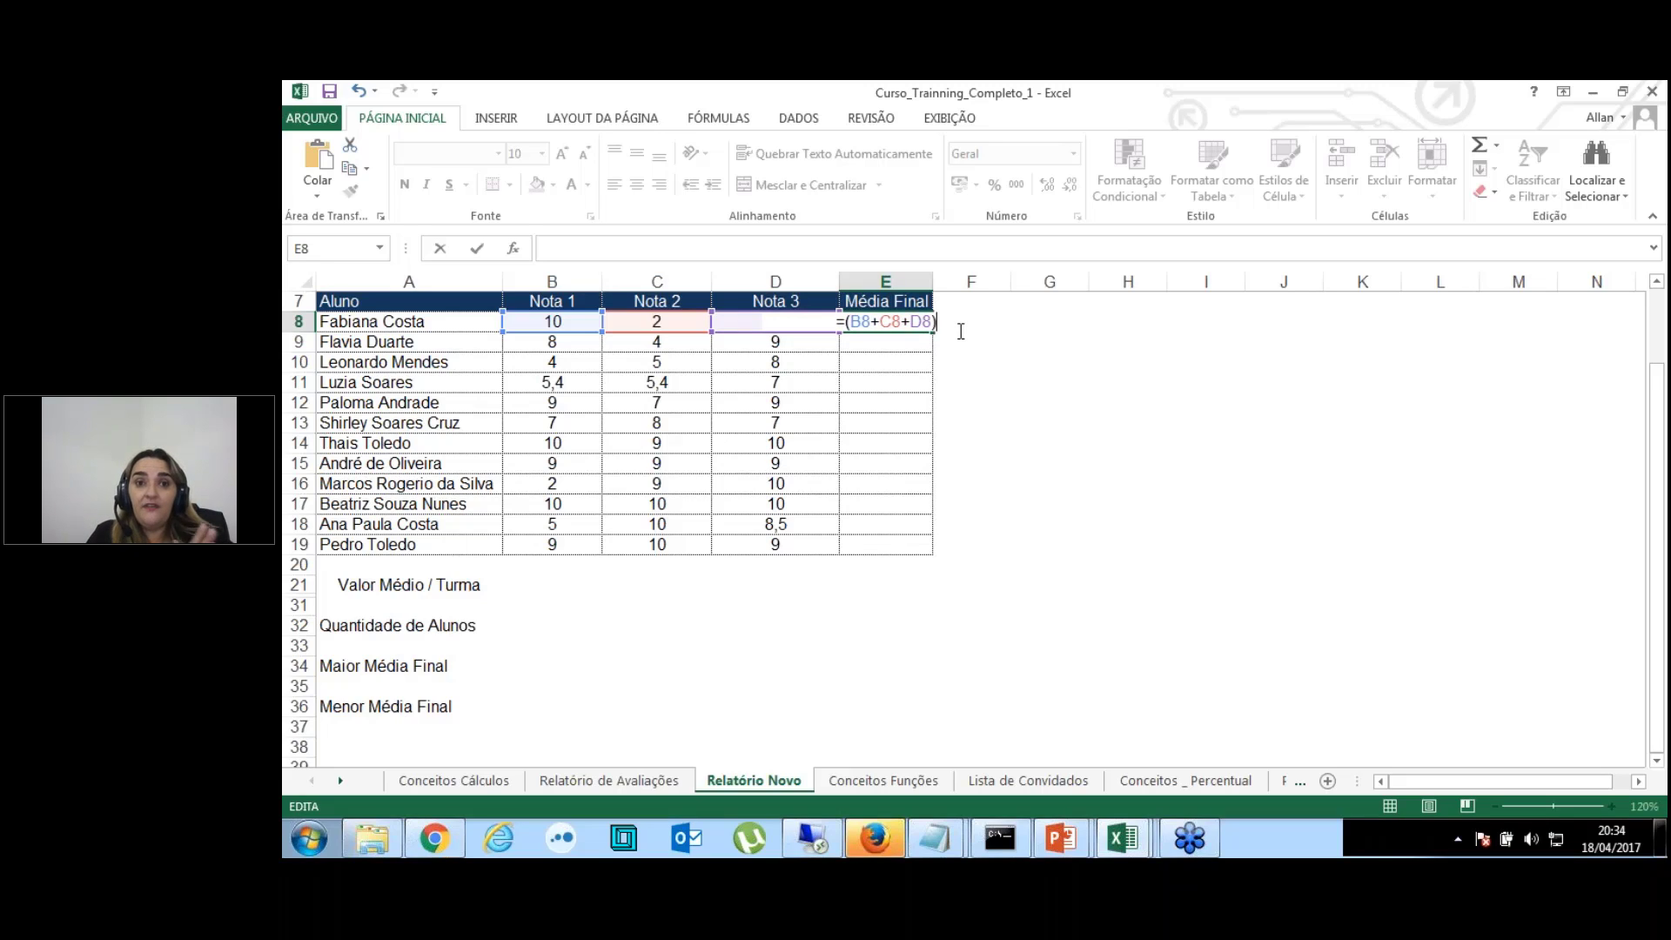
pyautogui.write('/')
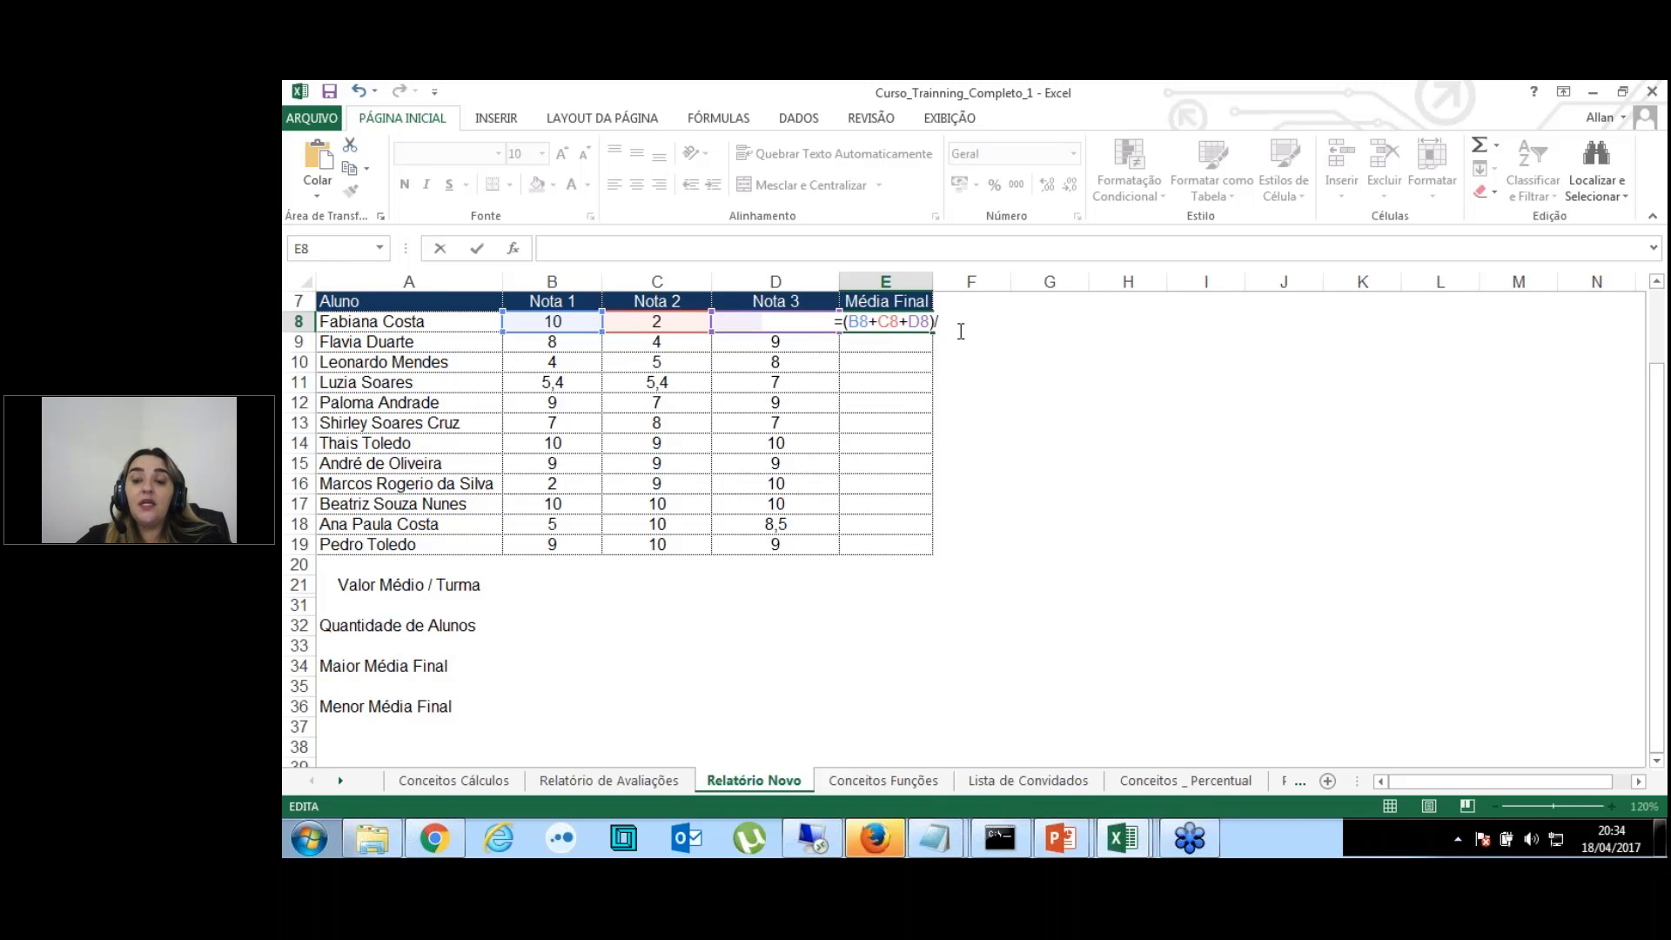
pyautogui.write('3')
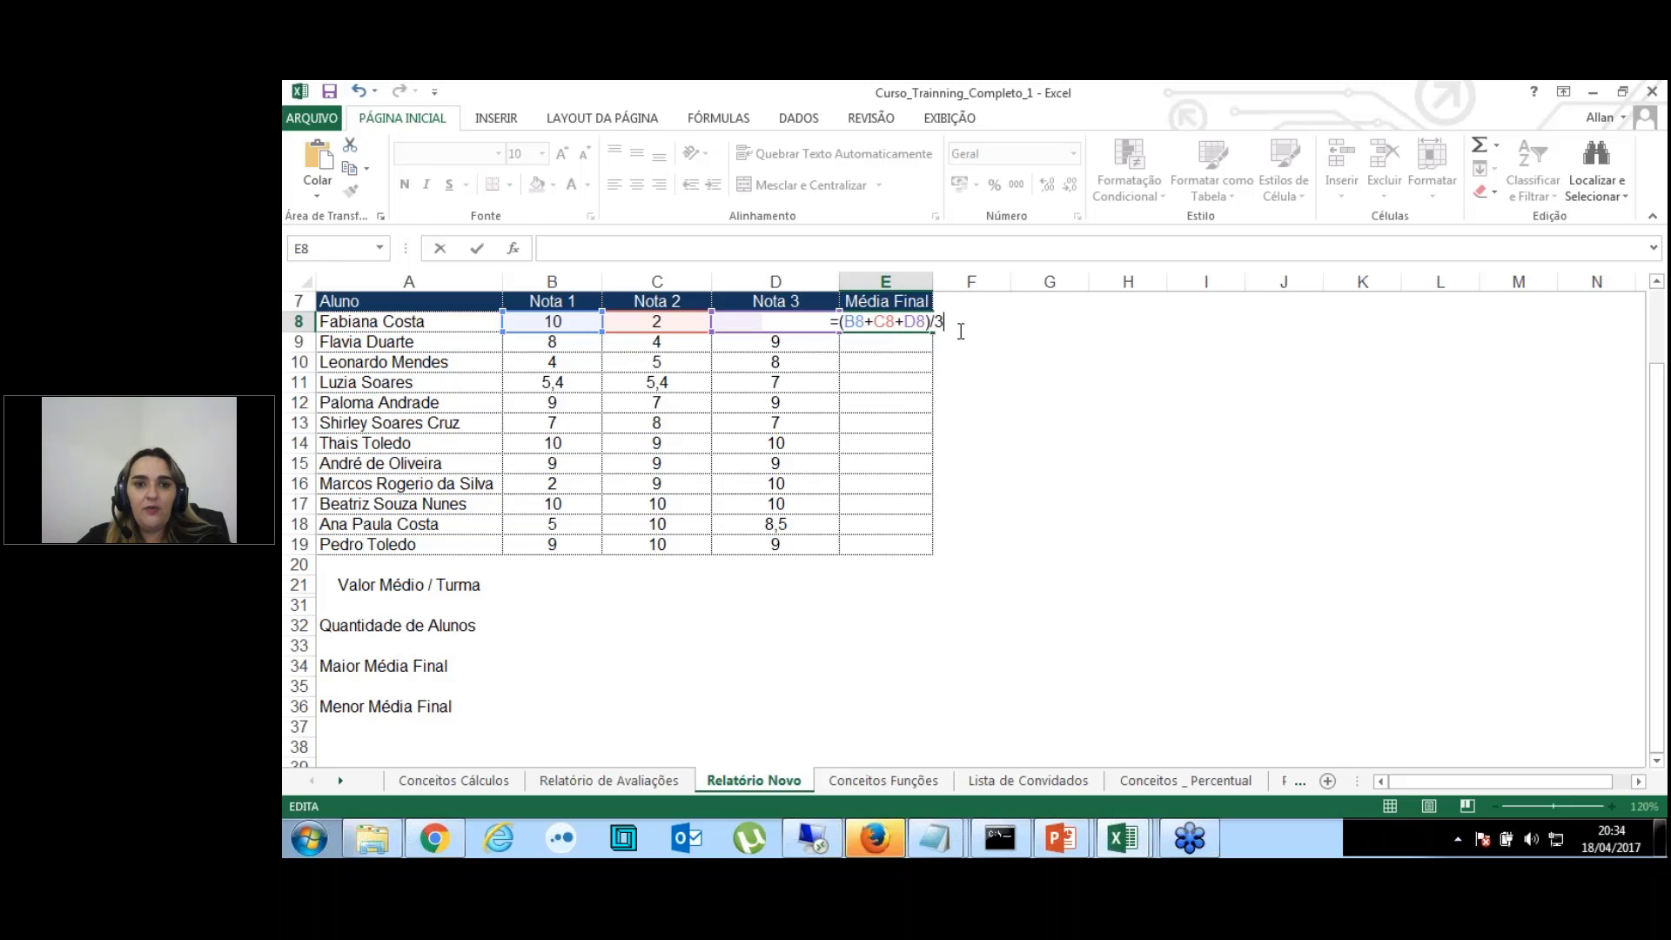
pyautogui.press('Return')
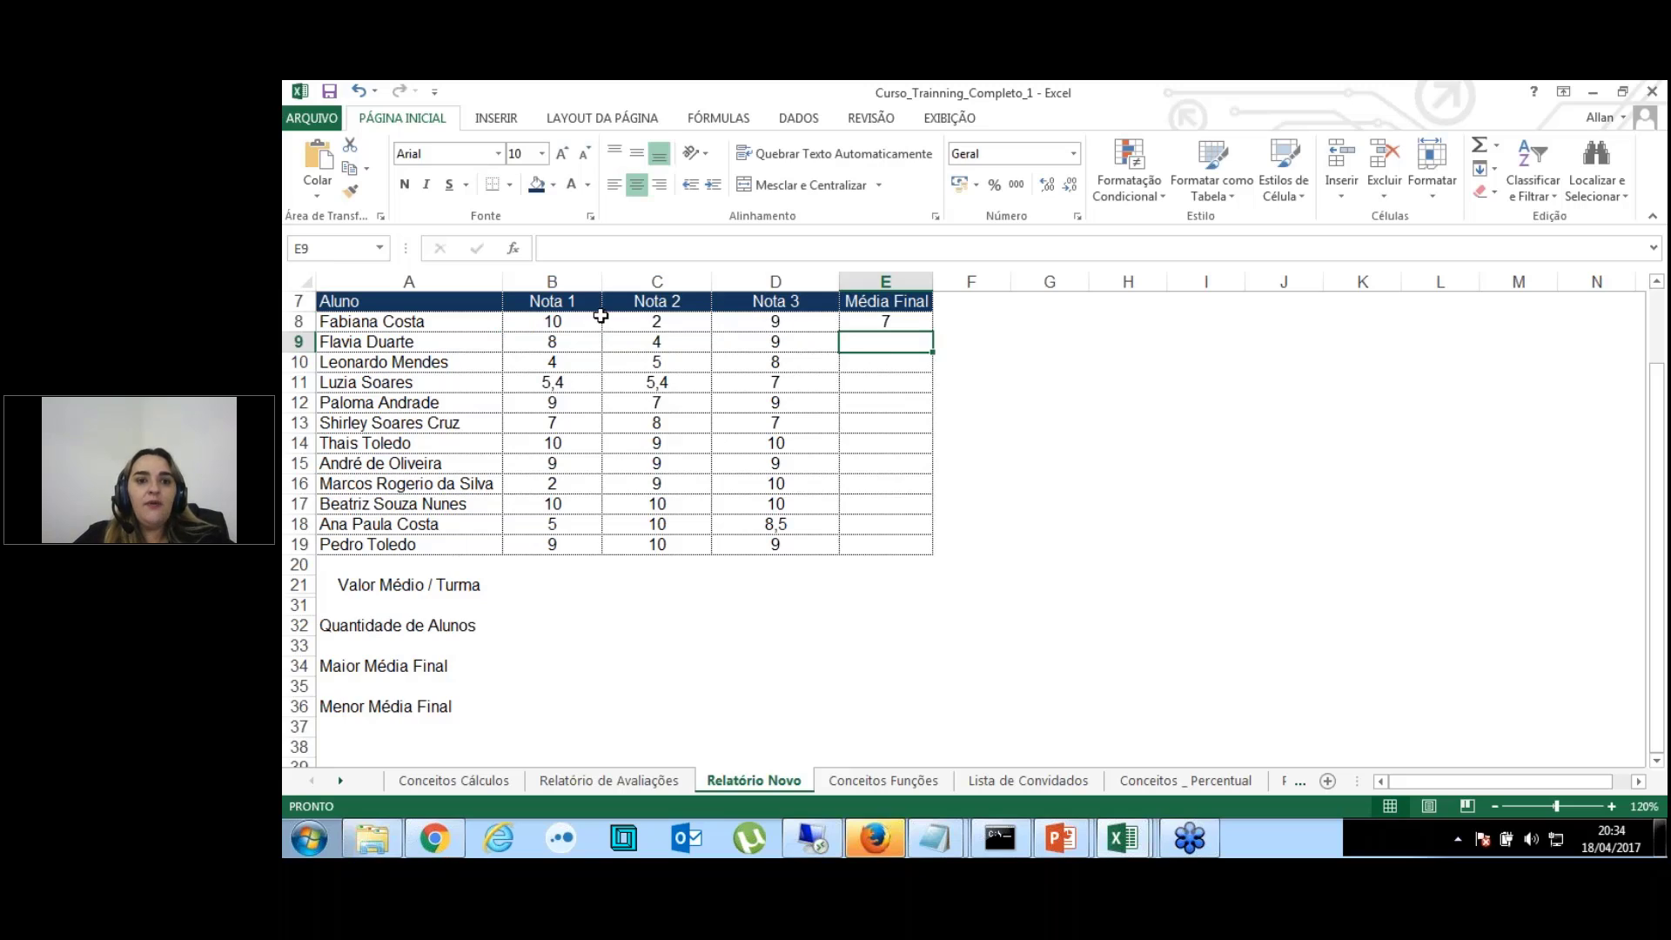
# Step: Change C8's Nota 2 to 9, then select E8 to see the average become 9,3333333
pyautogui.click(658, 323)
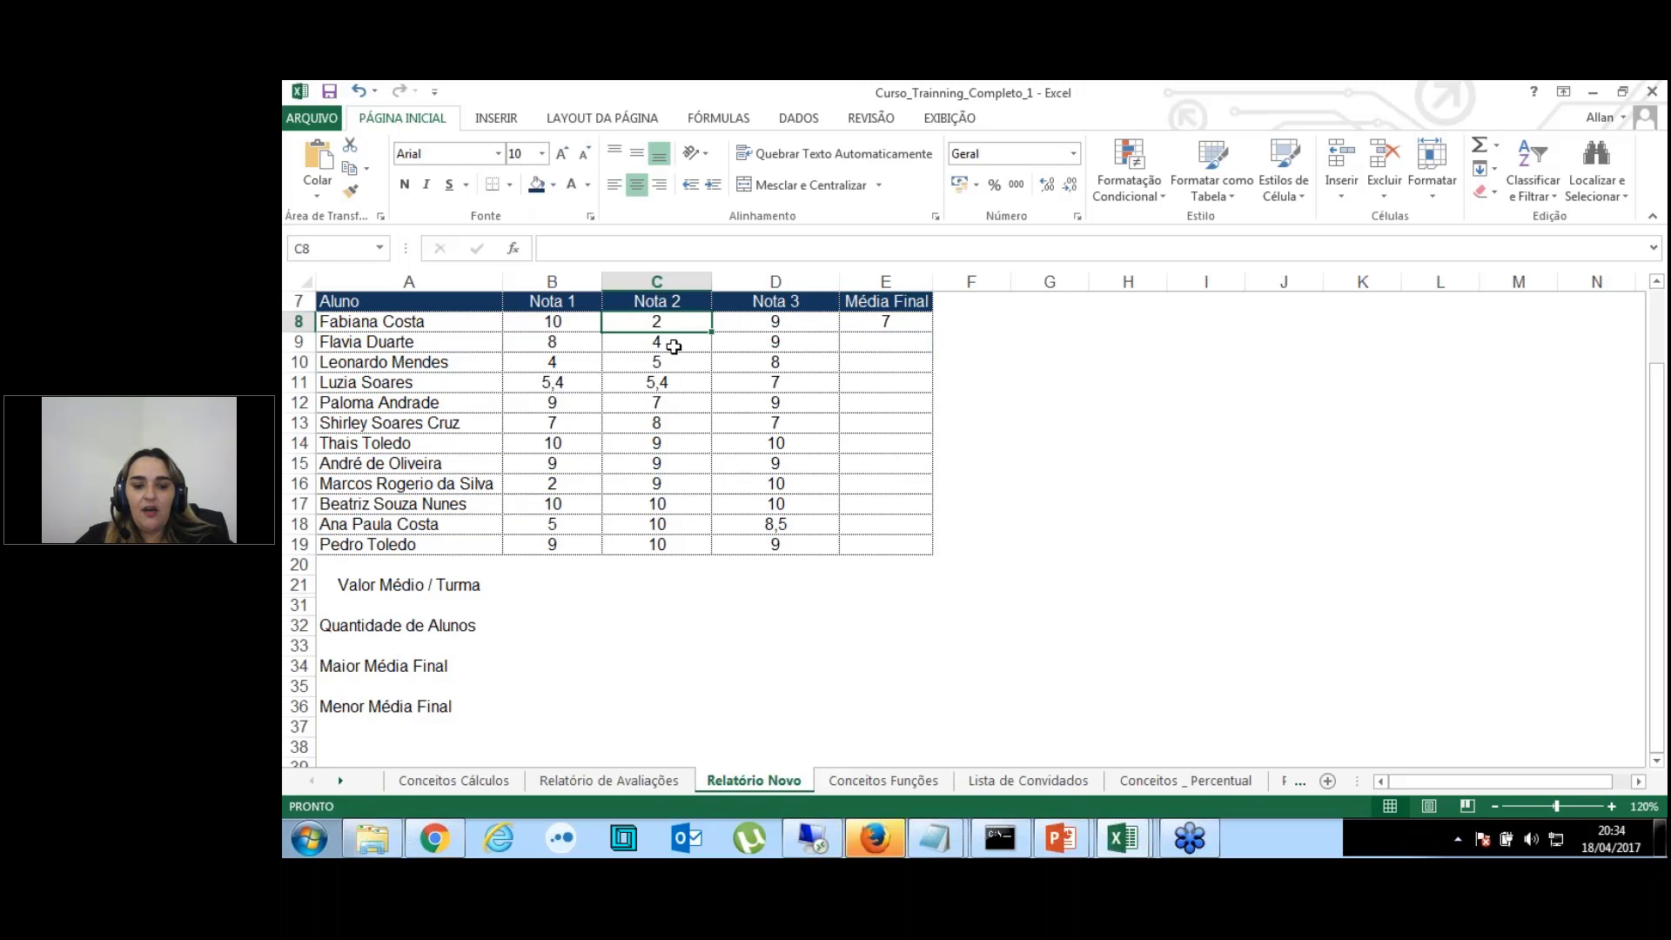
pyautogui.write('9')
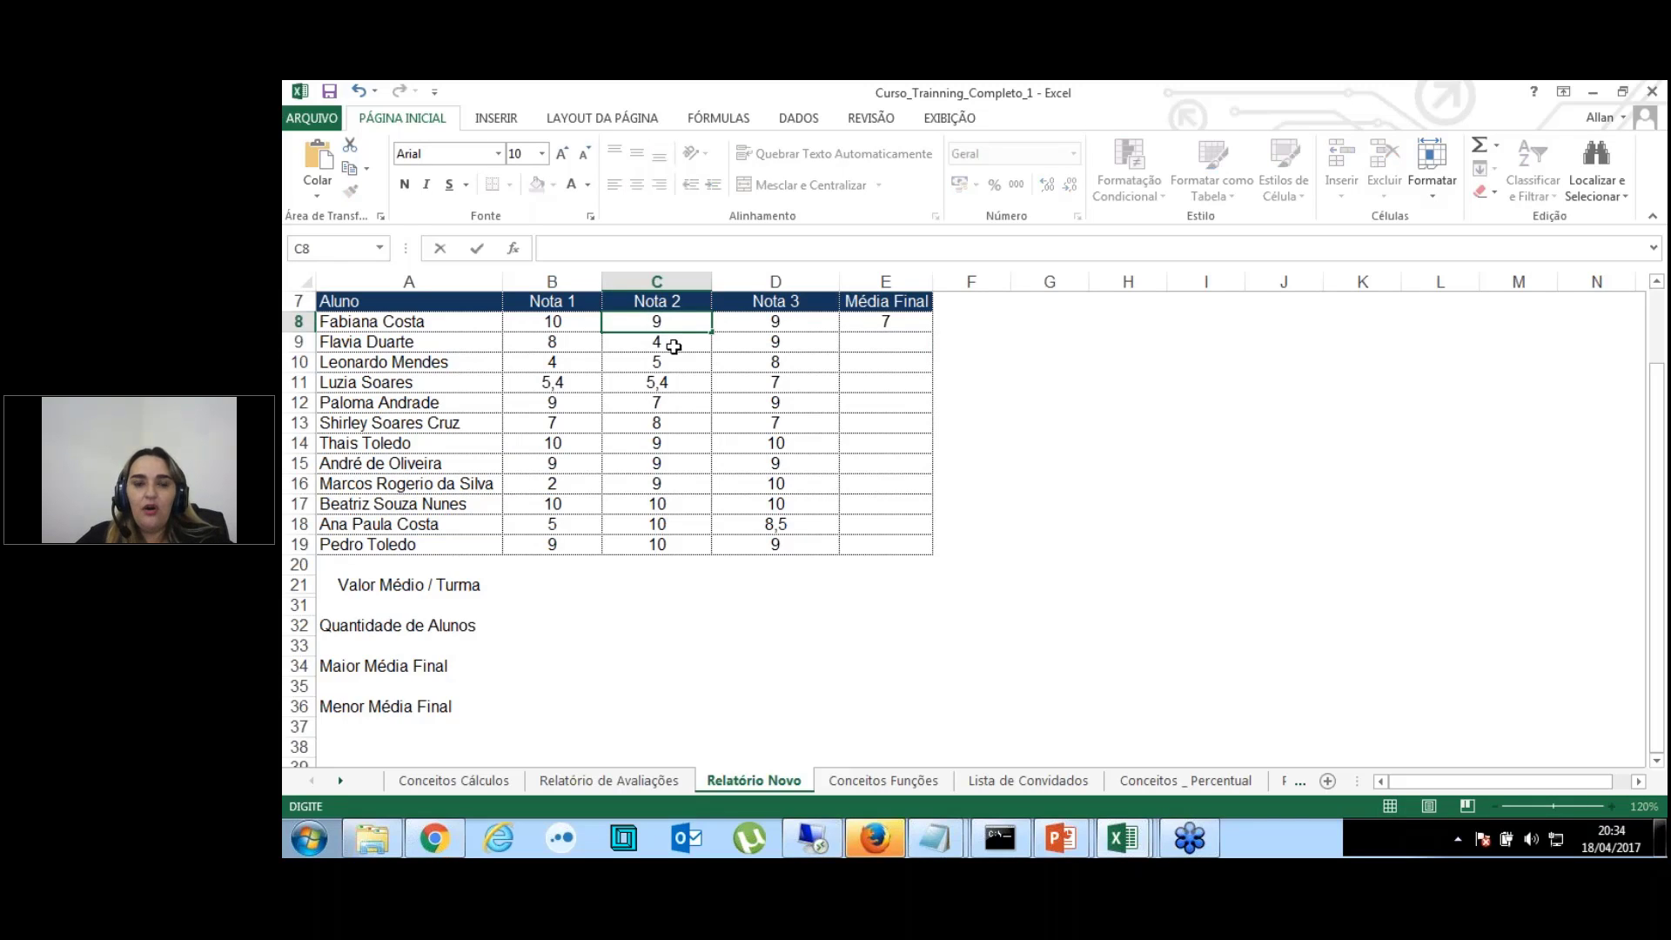
pyautogui.press('Return')
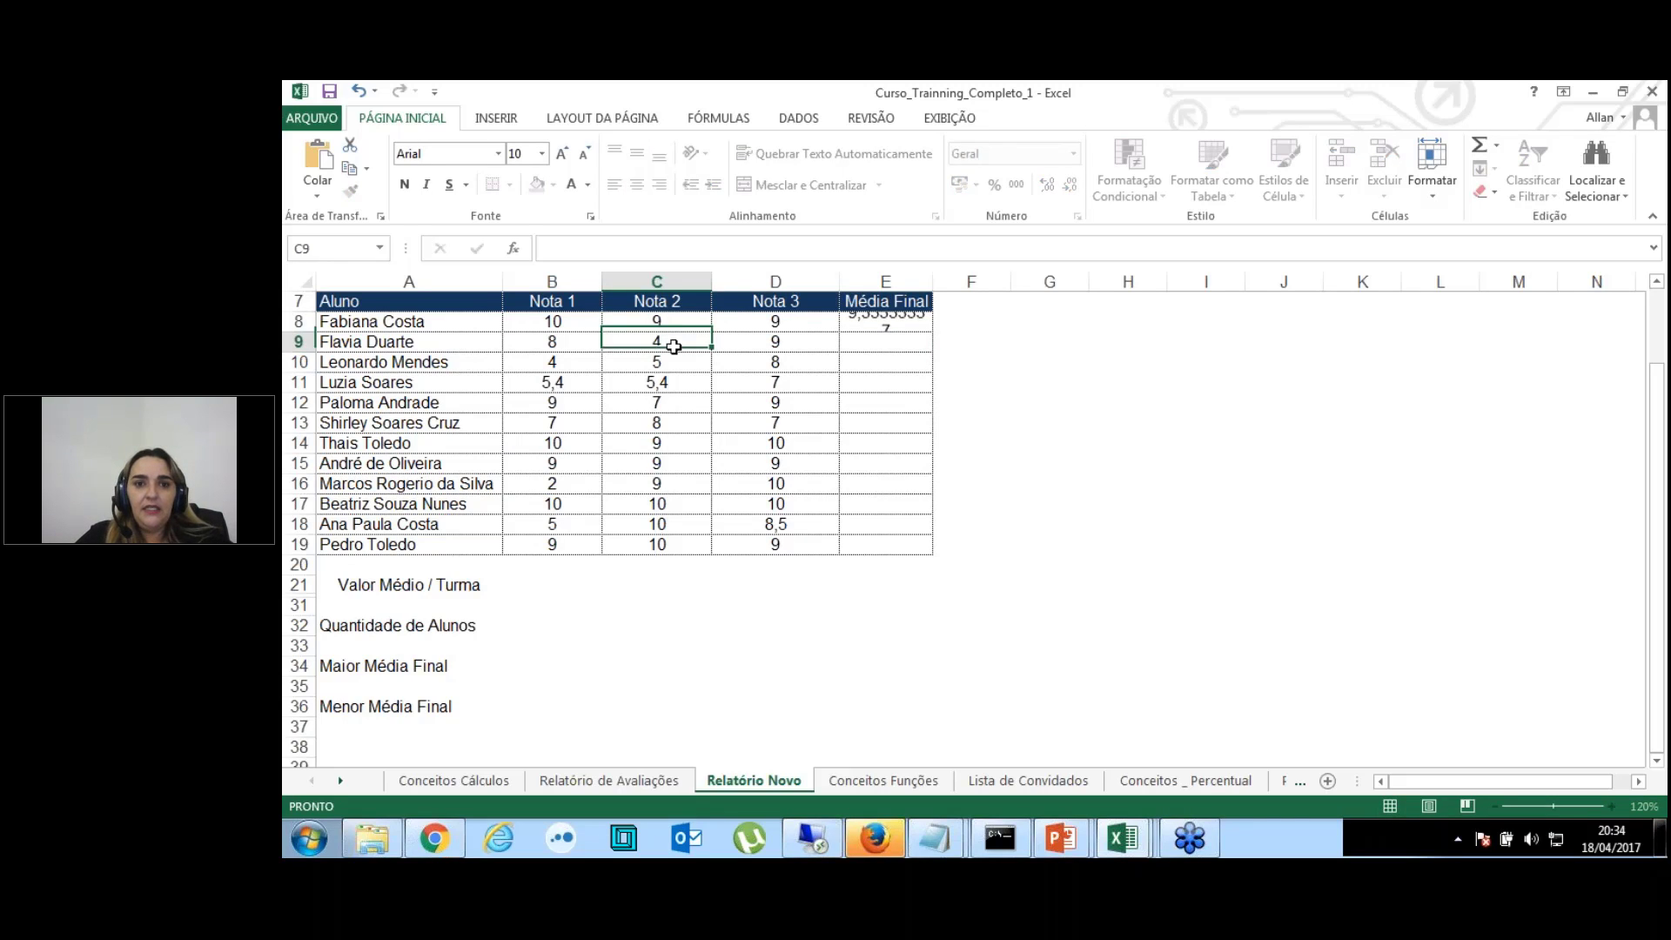
pyautogui.click(919, 323)
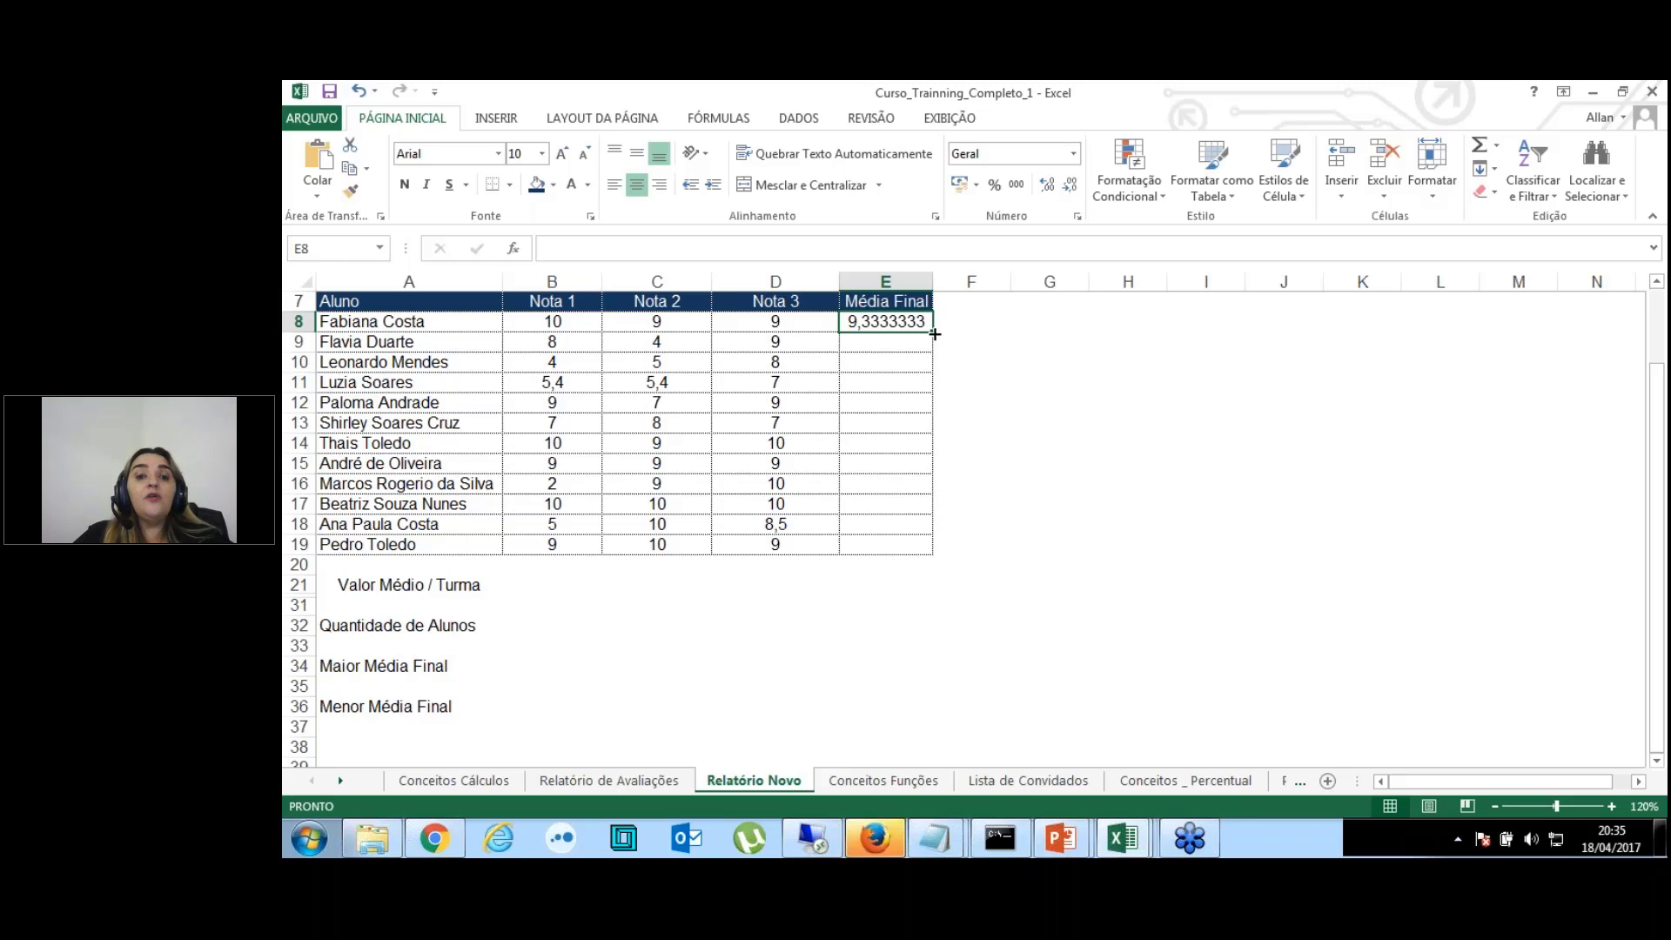
# Step: Fill the E8 average formula down the Média Final column to row 19
pyautogui.moveTo(934, 333); pyautogui.dragTo(914, 554)
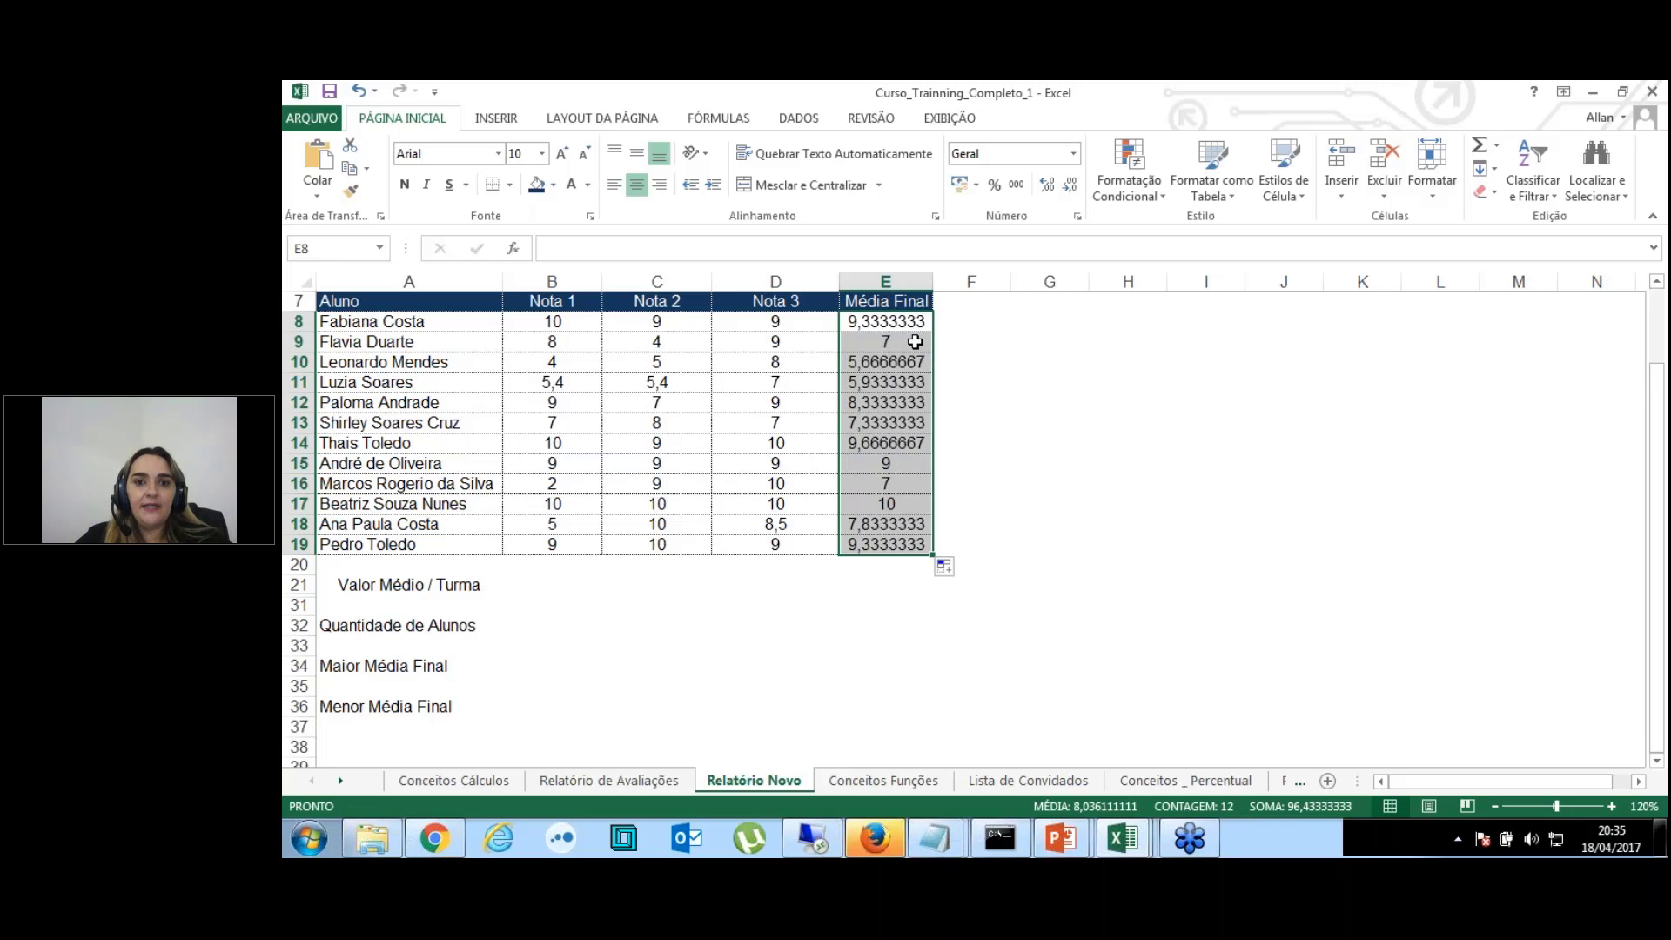
pyautogui.moveTo(912, 340); pyautogui.dragTo(914, 566)
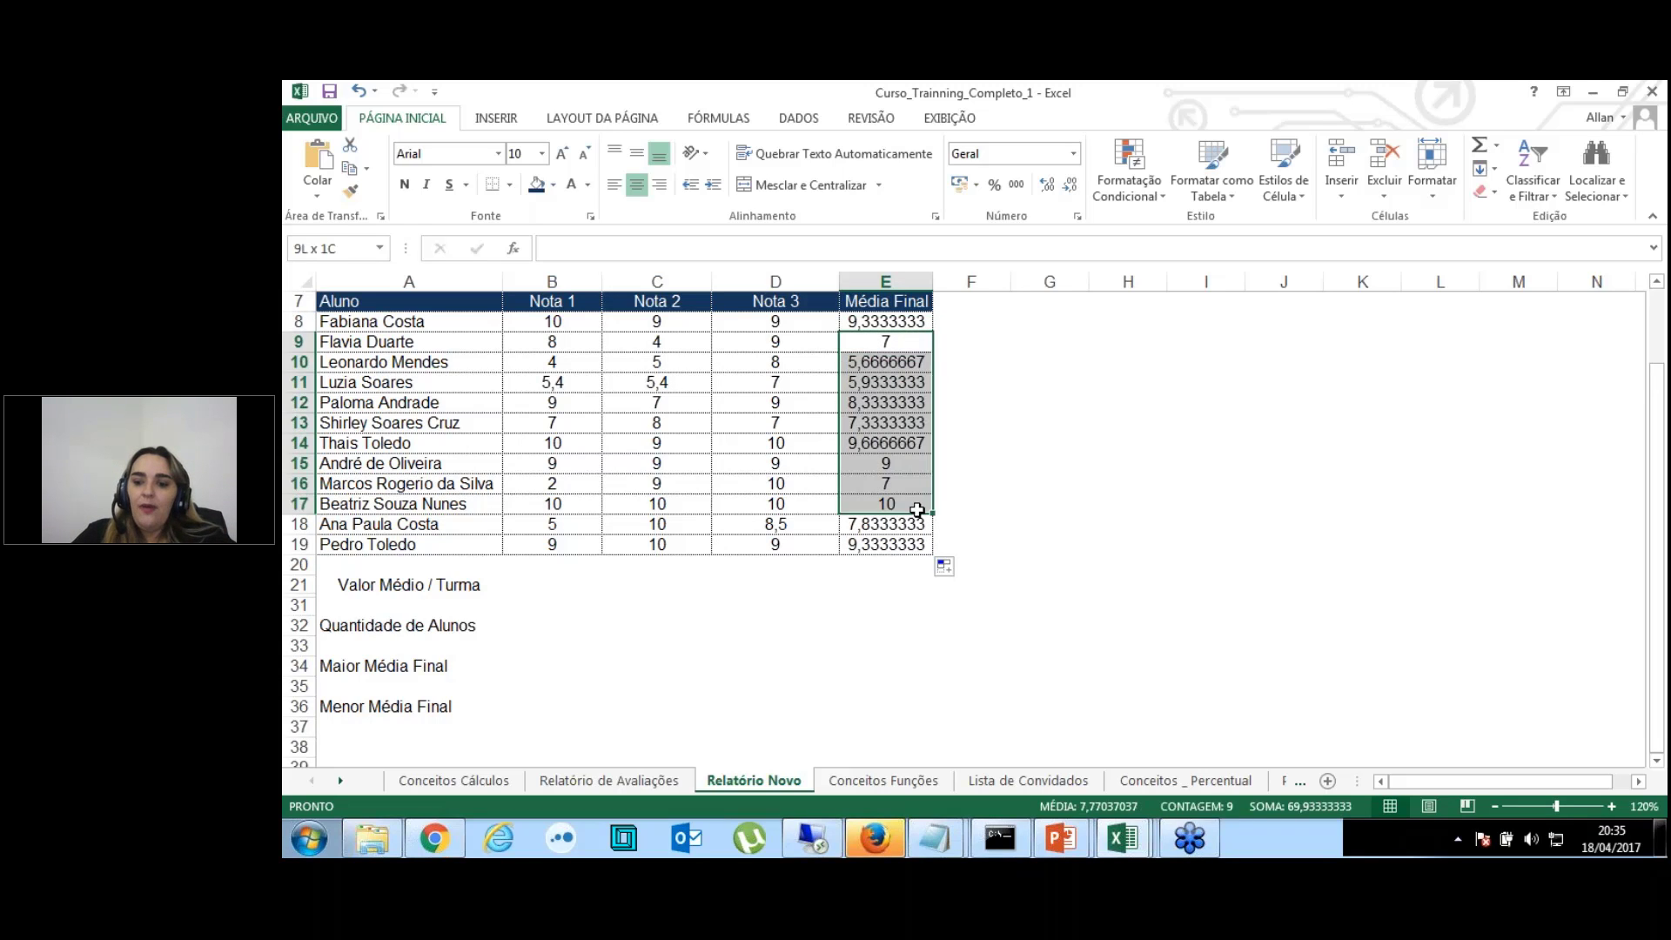
pyautogui.press('Delete')
pyautogui.press('Up')
pyautogui.press('Up')
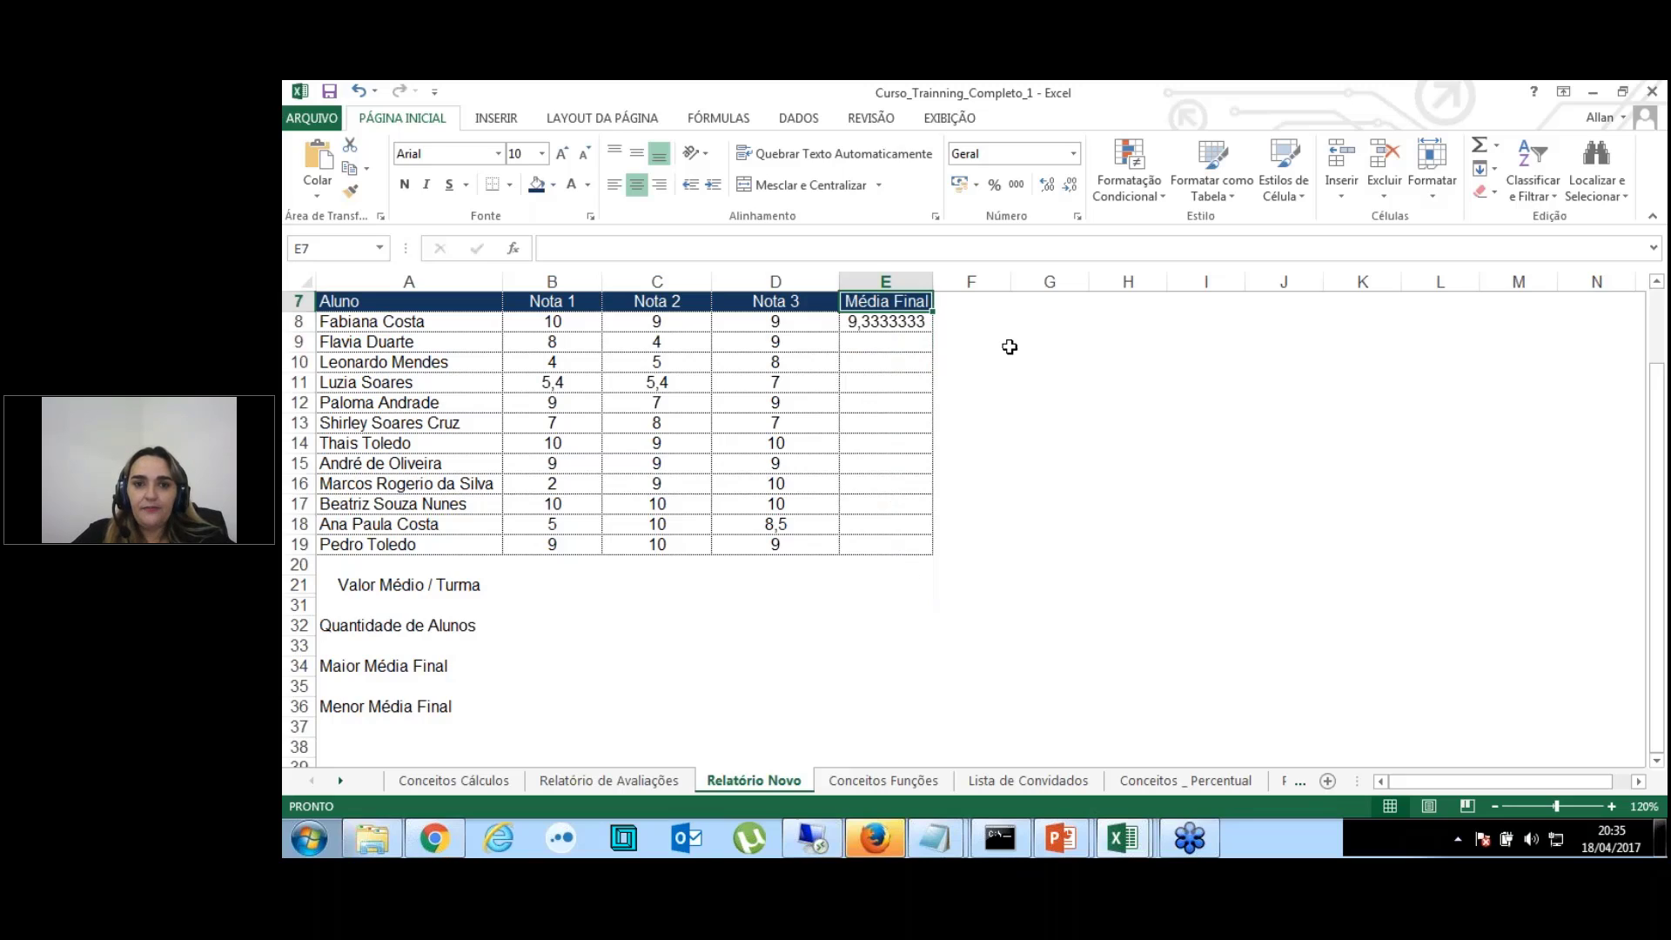
pyautogui.click(1009, 346)
pyautogui.click(918, 327)
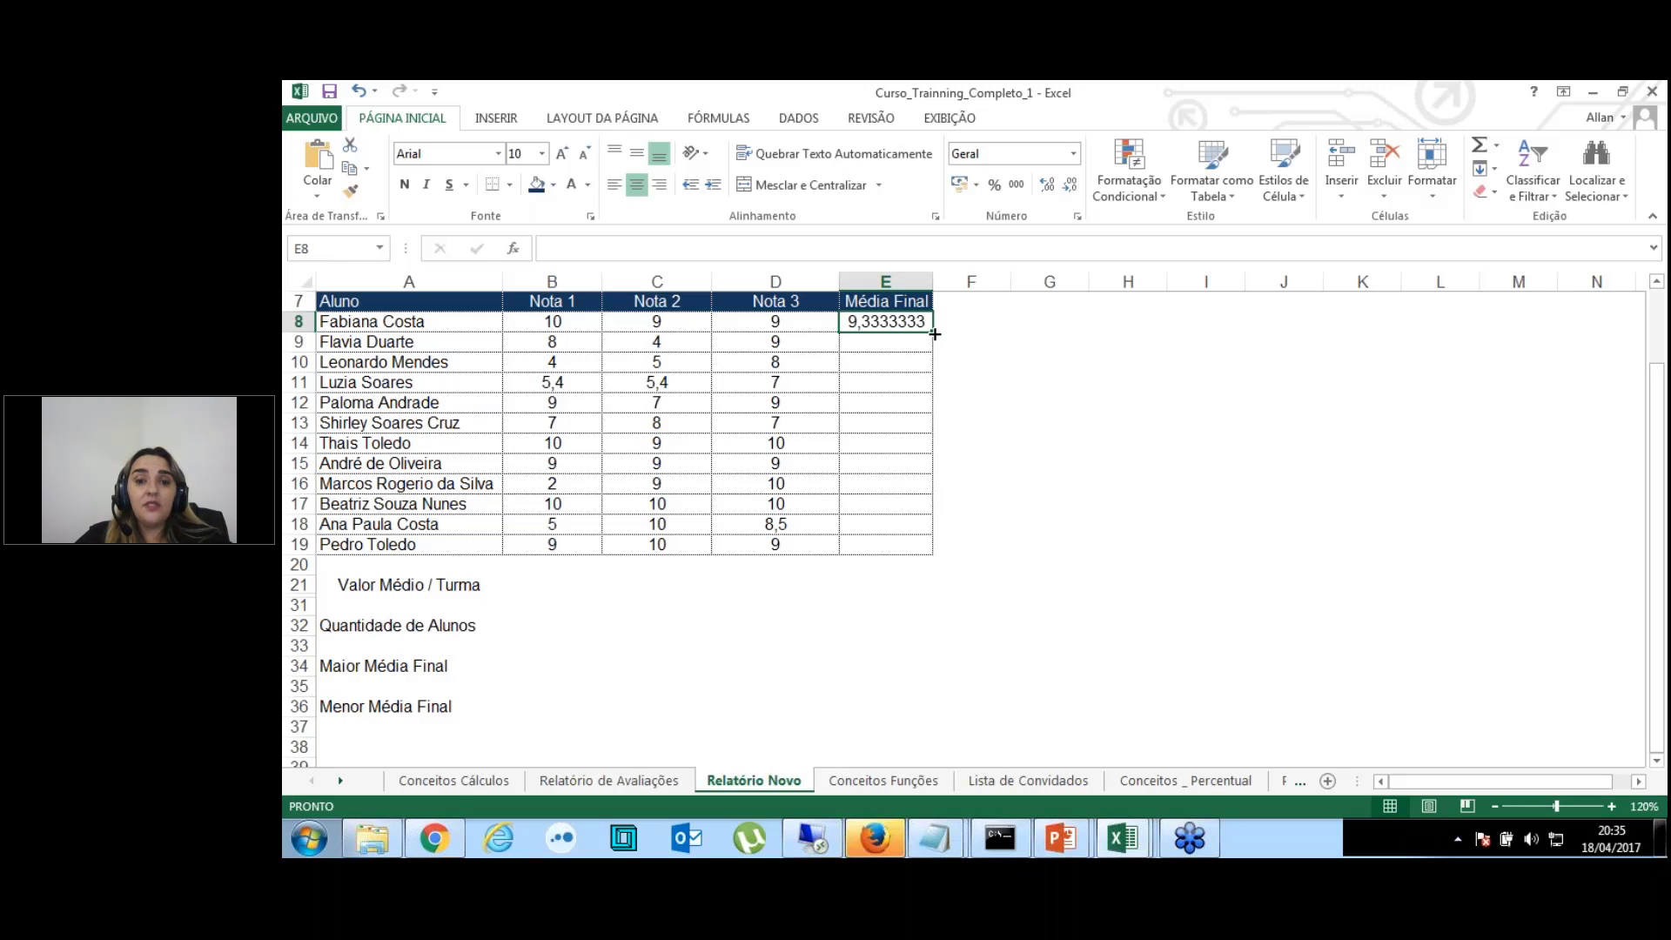
pyautogui.doubleClick(934, 333)
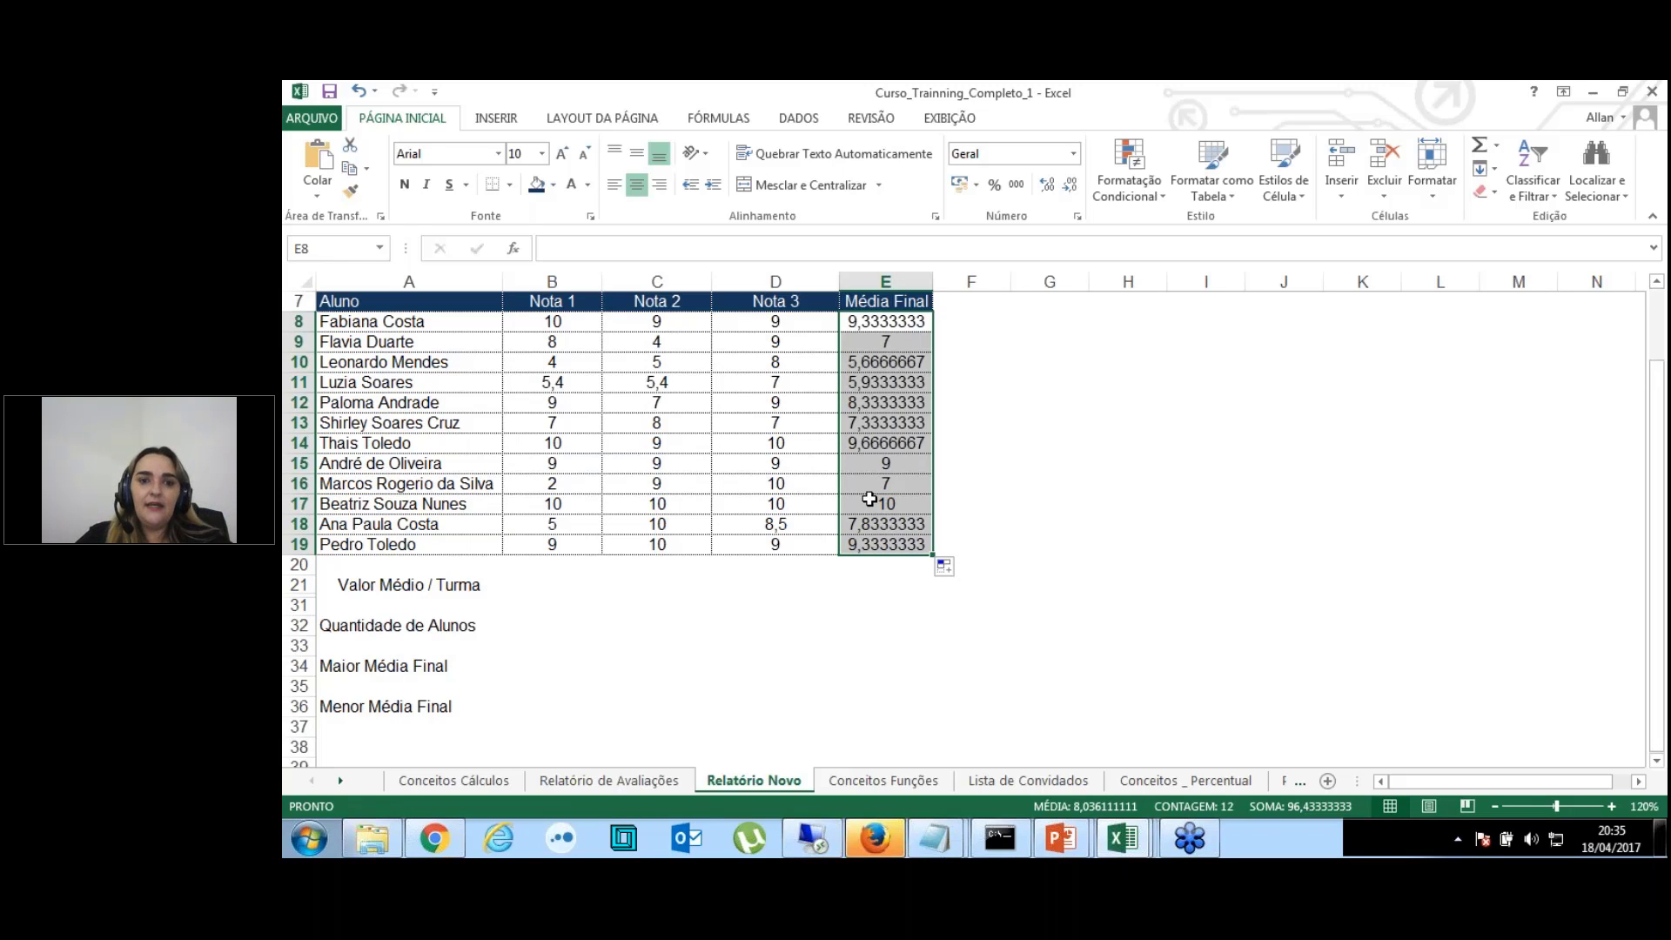
pyautogui.scroll(1, 870, 499)
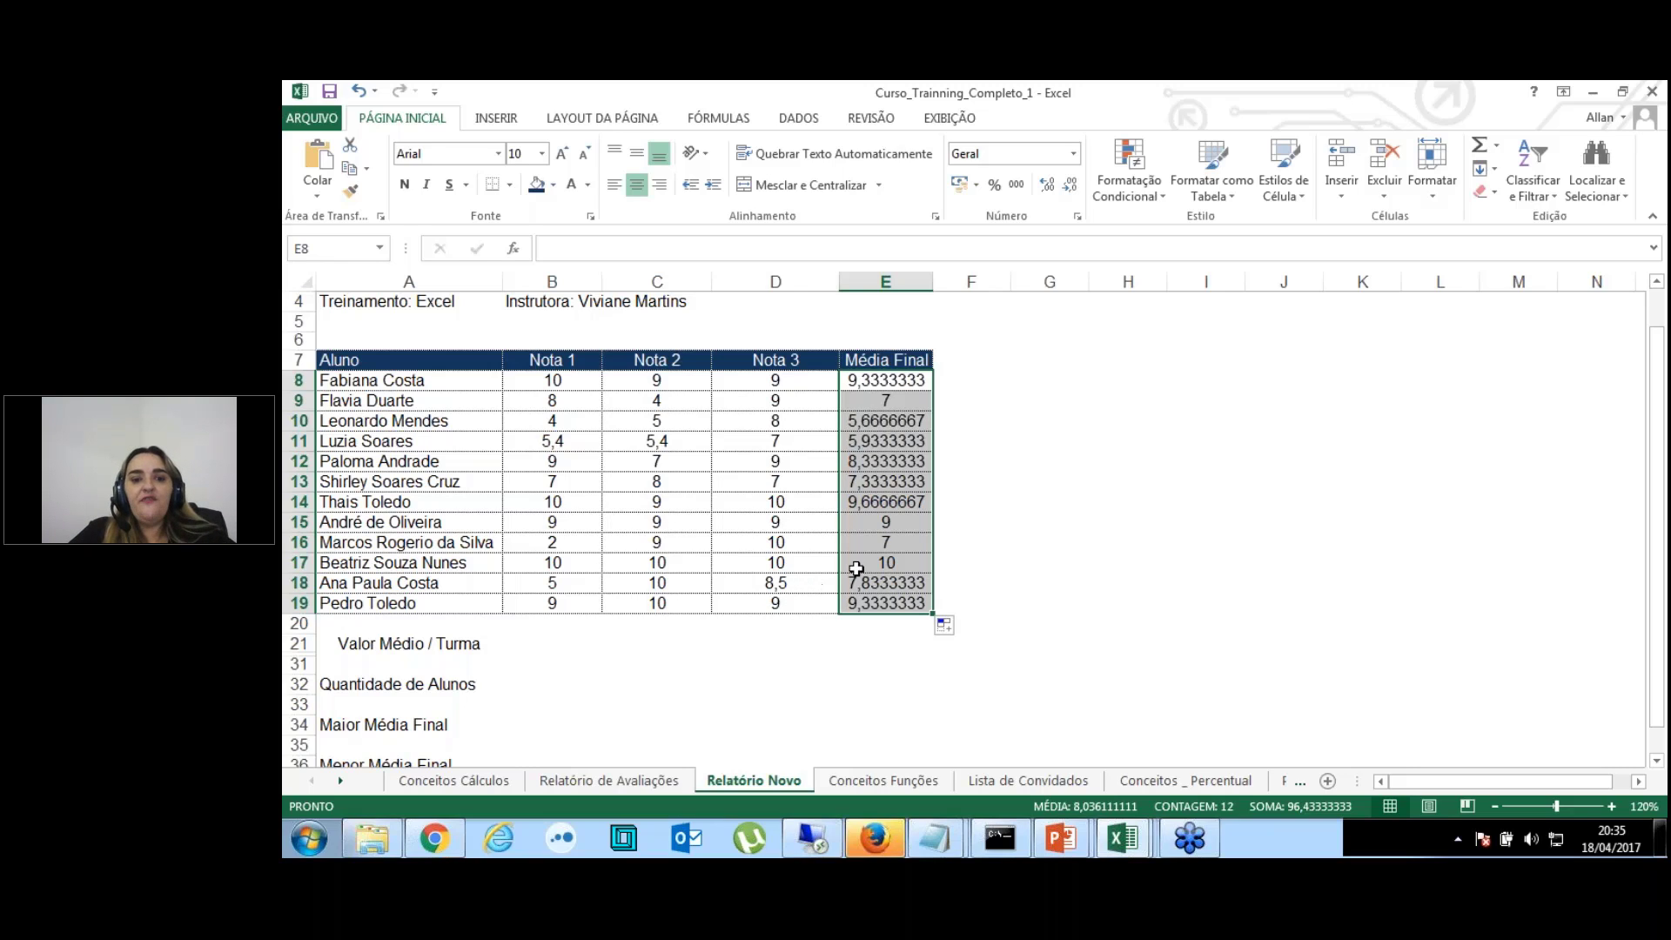
pyautogui.click(1000, 541)
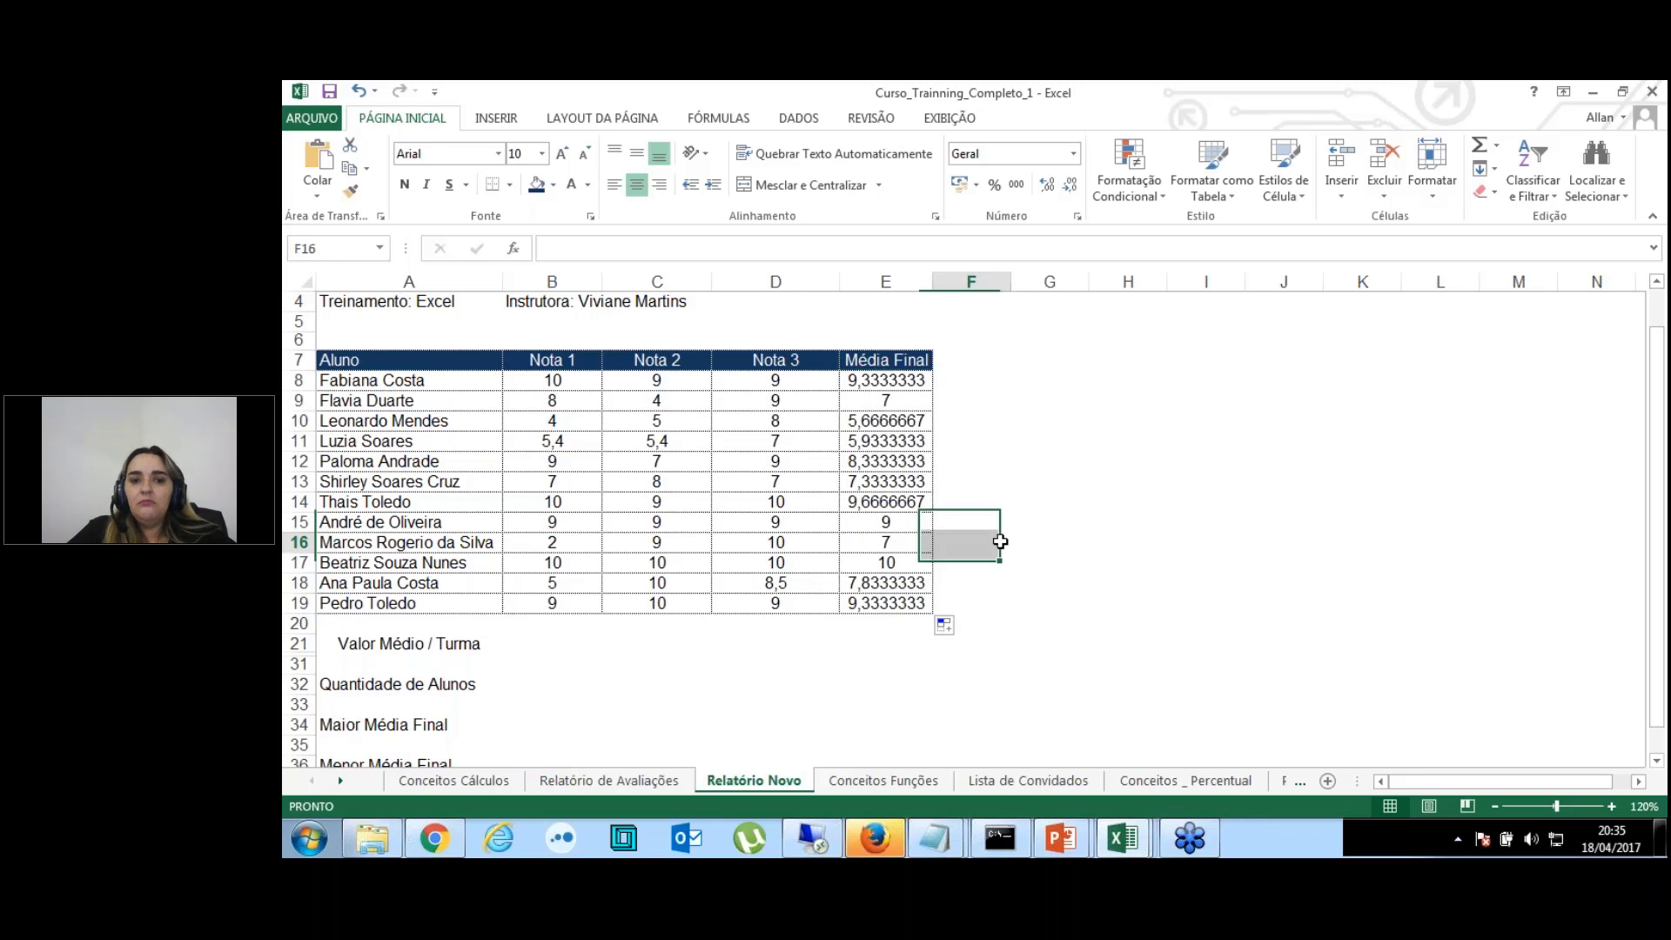
pyautogui.click(897, 379)
pyautogui.doubleClick(892, 383)
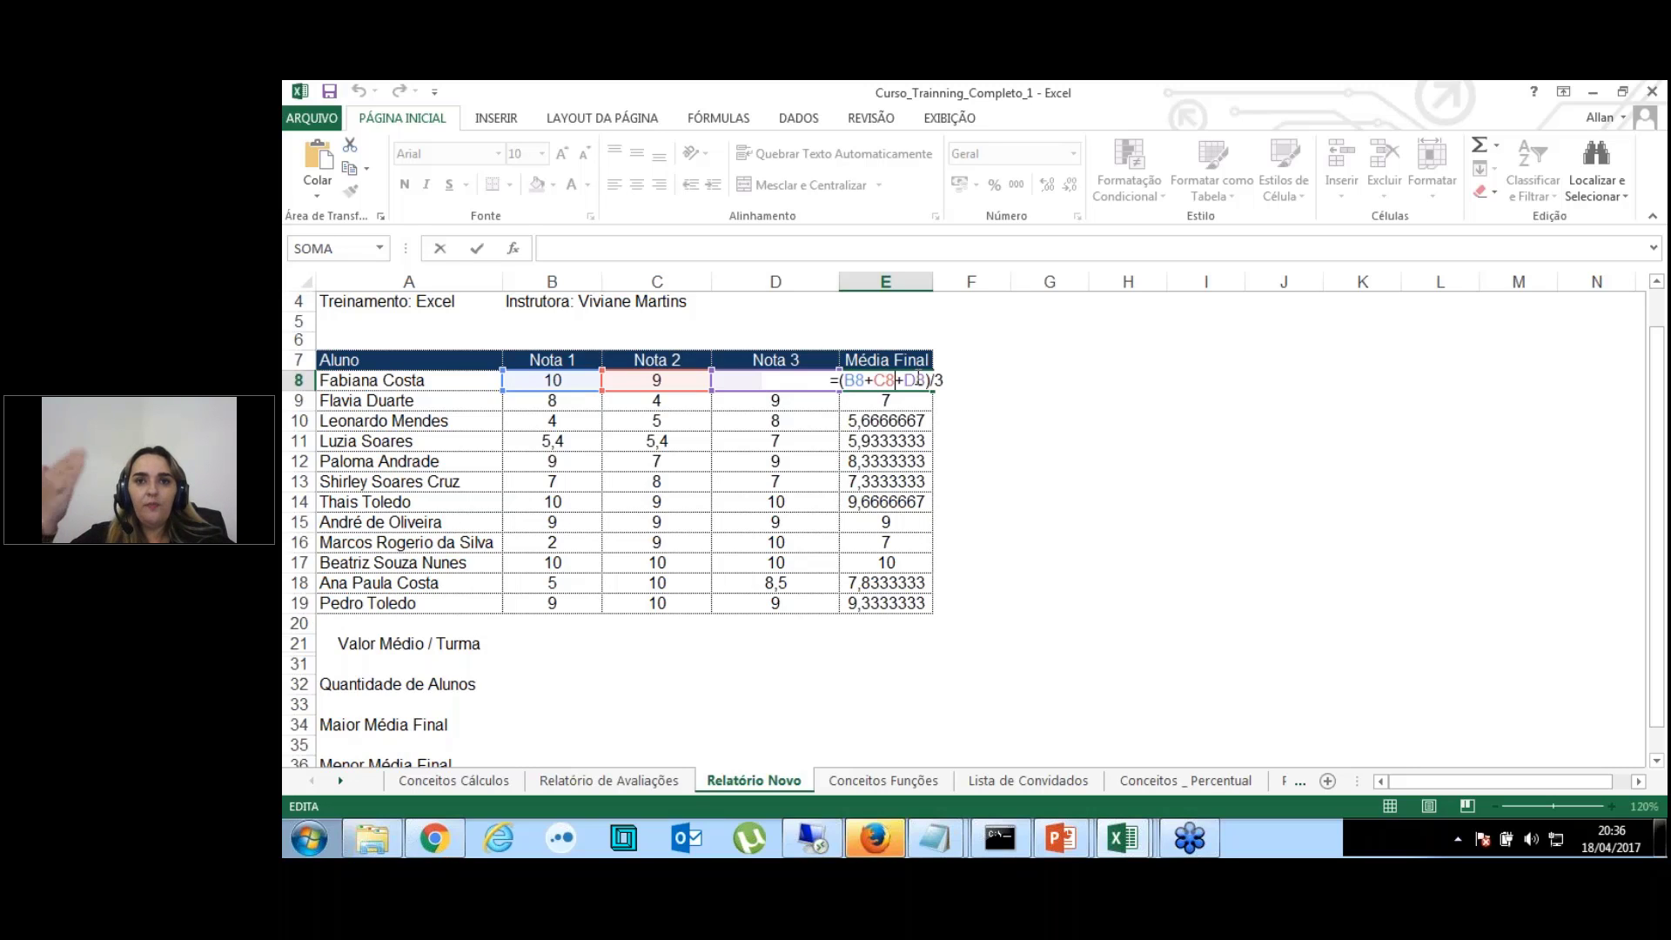
# Step: Inspect the Média Final formulas in E9, E10 and E11 in edit mode
pyautogui.click(909, 399)
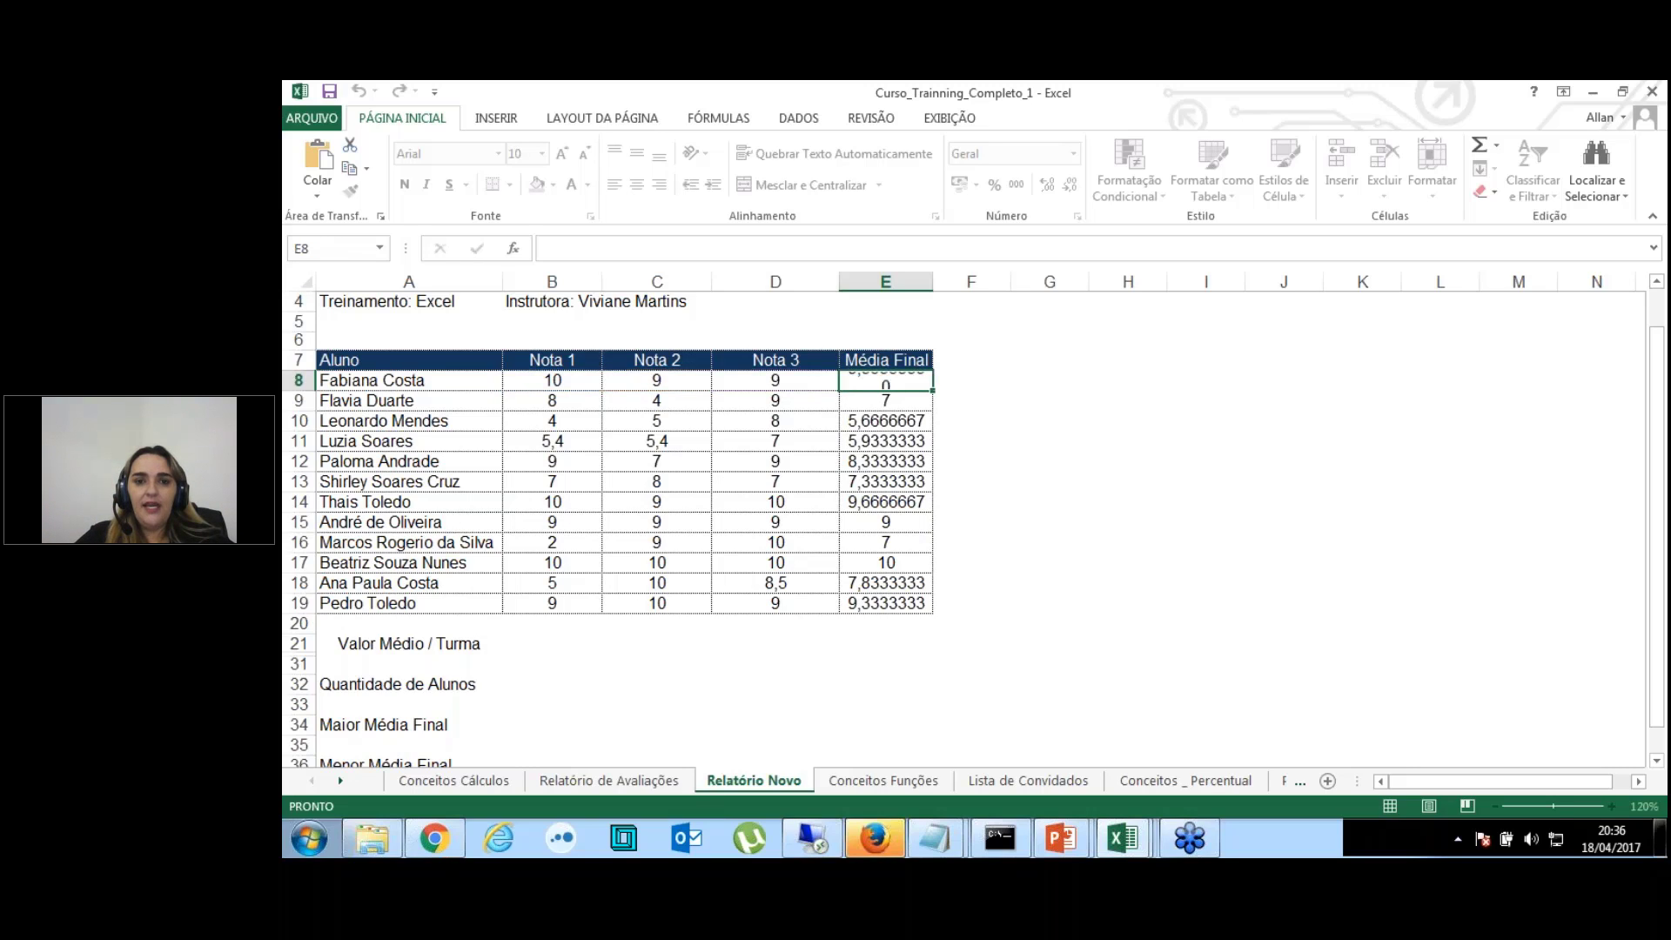
pyautogui.doubleClick(909, 398)
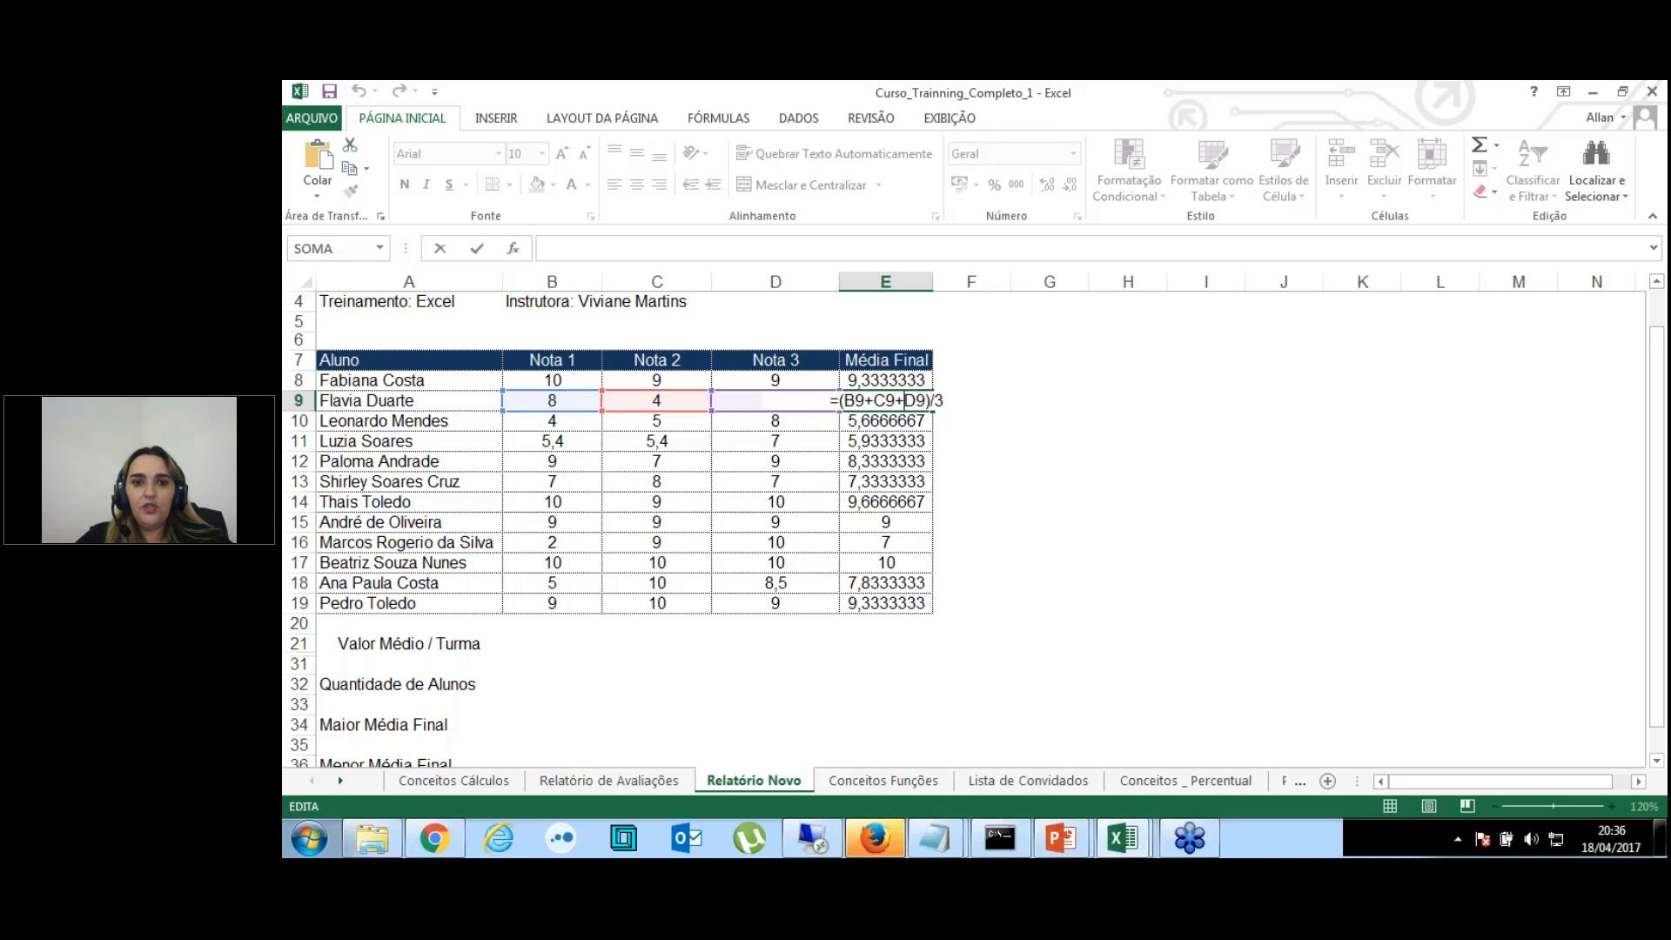
pyautogui.click(897, 420)
pyautogui.doubleClick(899, 420)
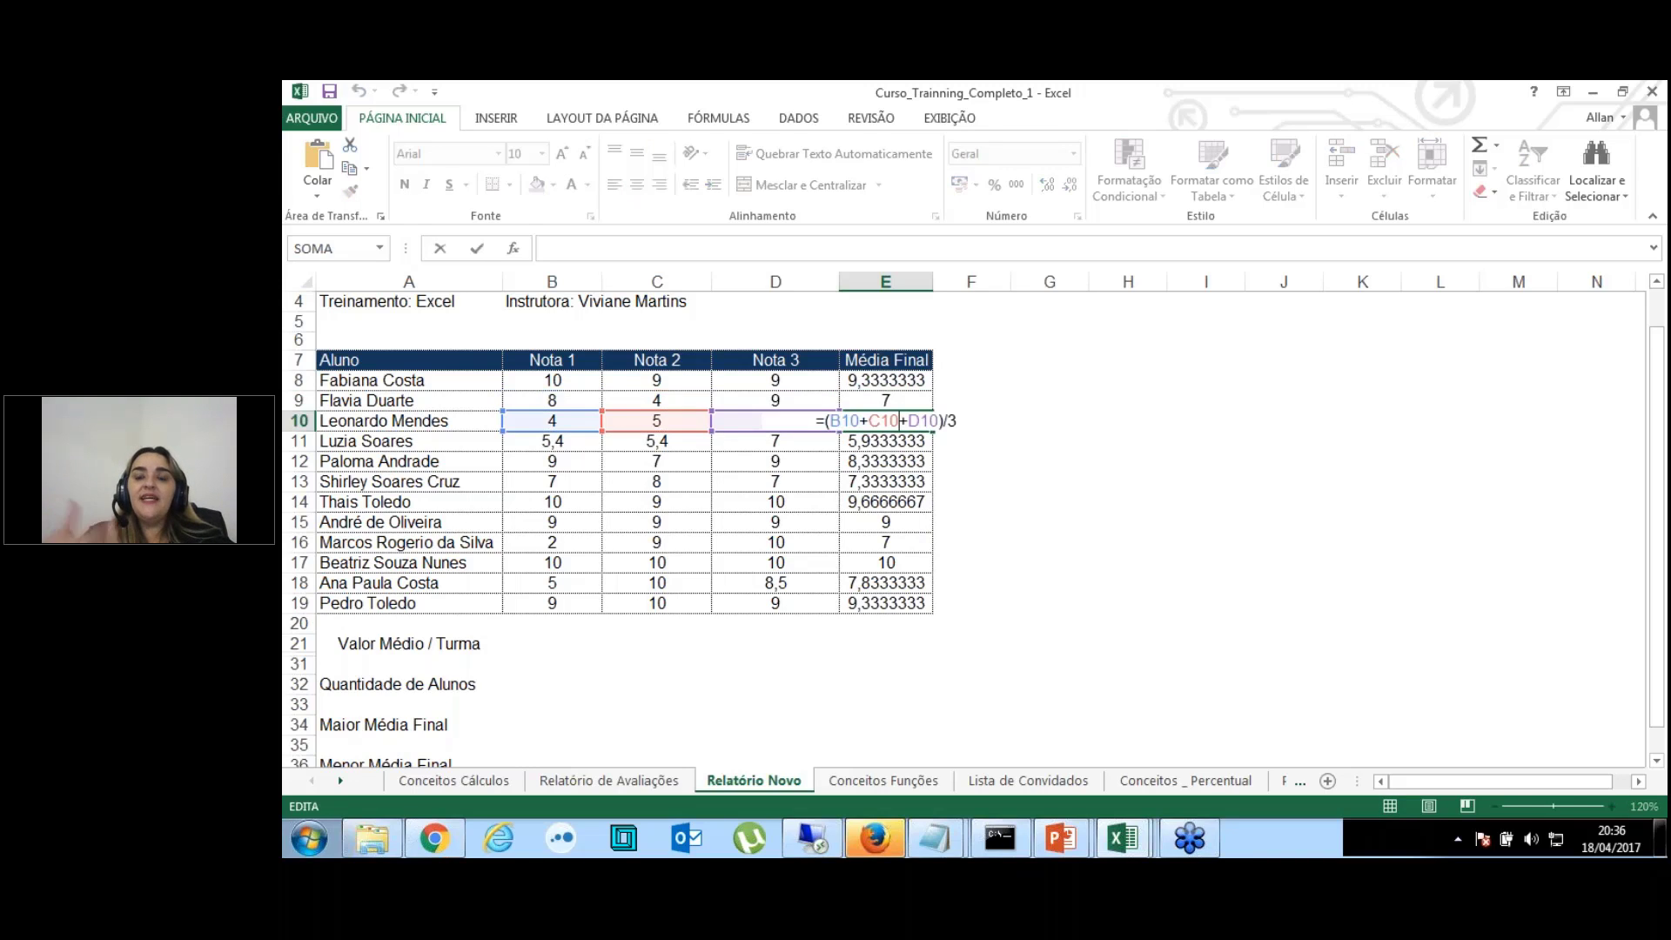
pyautogui.click(896, 445)
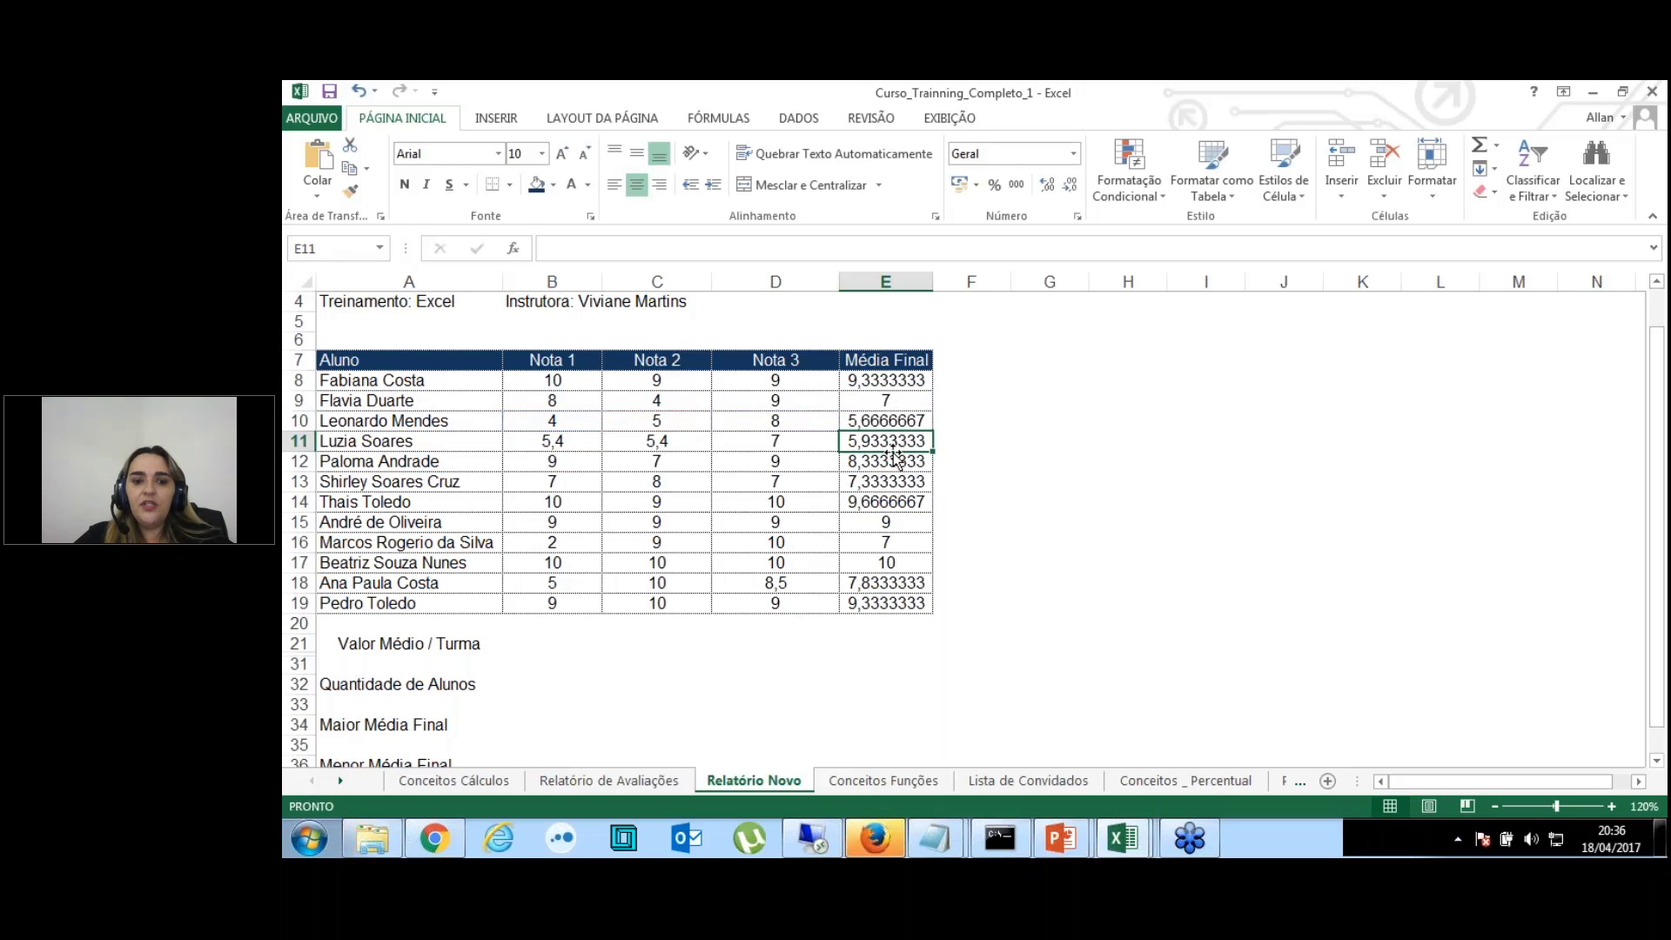
pyautogui.doubleClick(907, 442)
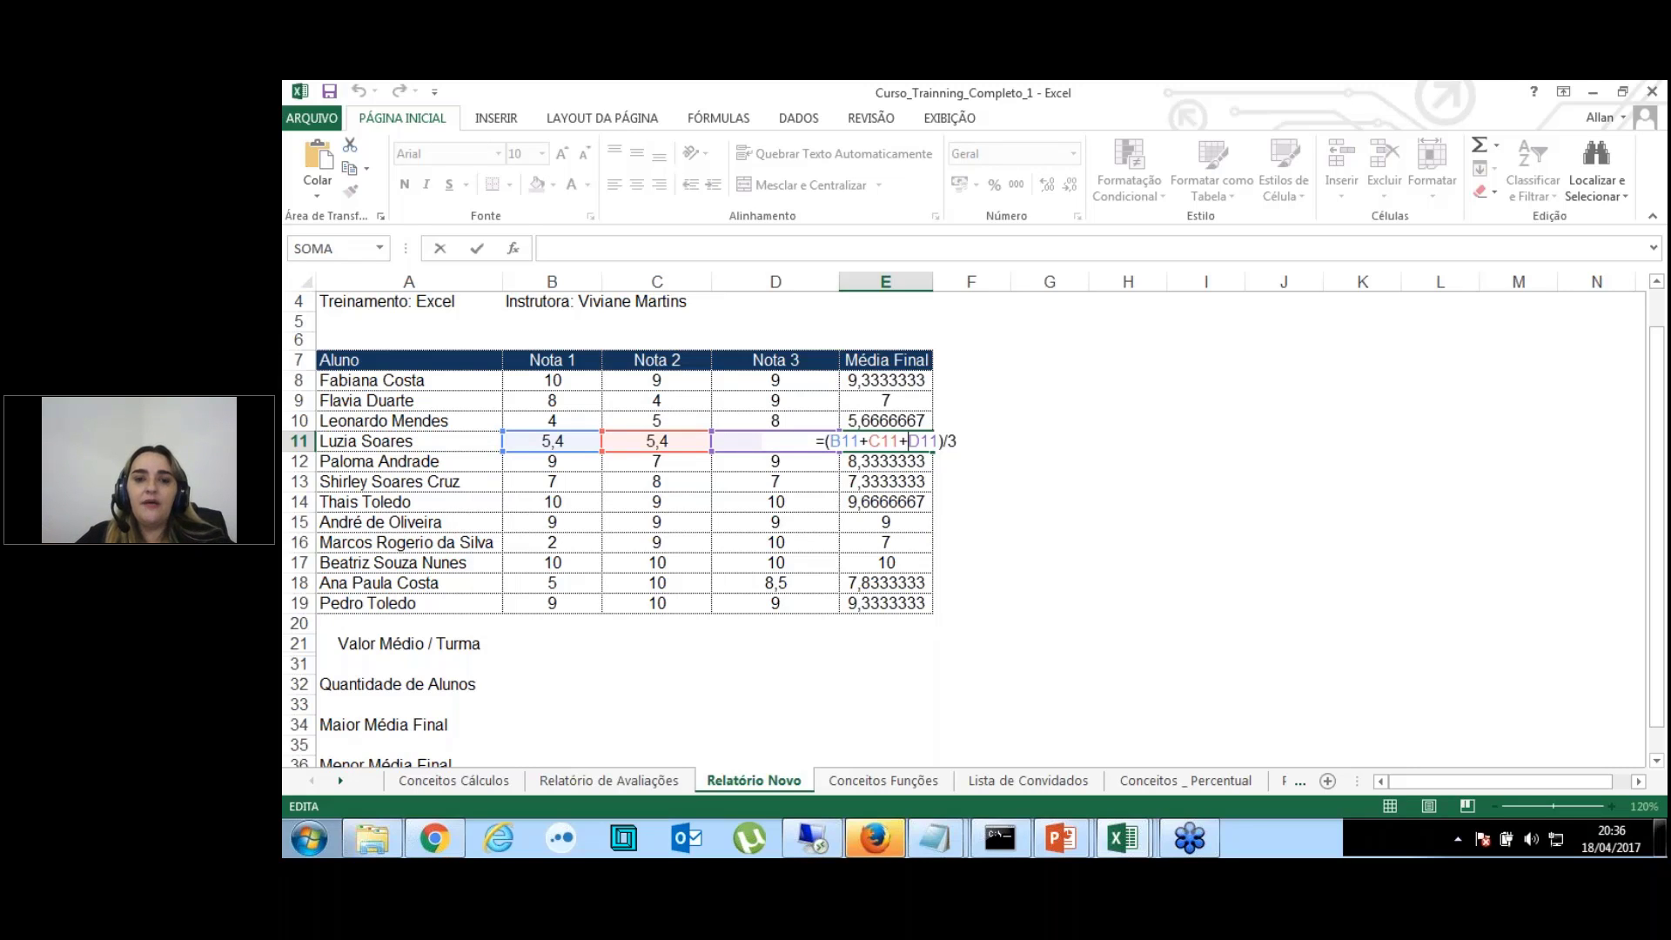
# Step: Leave E11 unchanged and select the Média Final values E8:E19
pyautogui.press('Return')
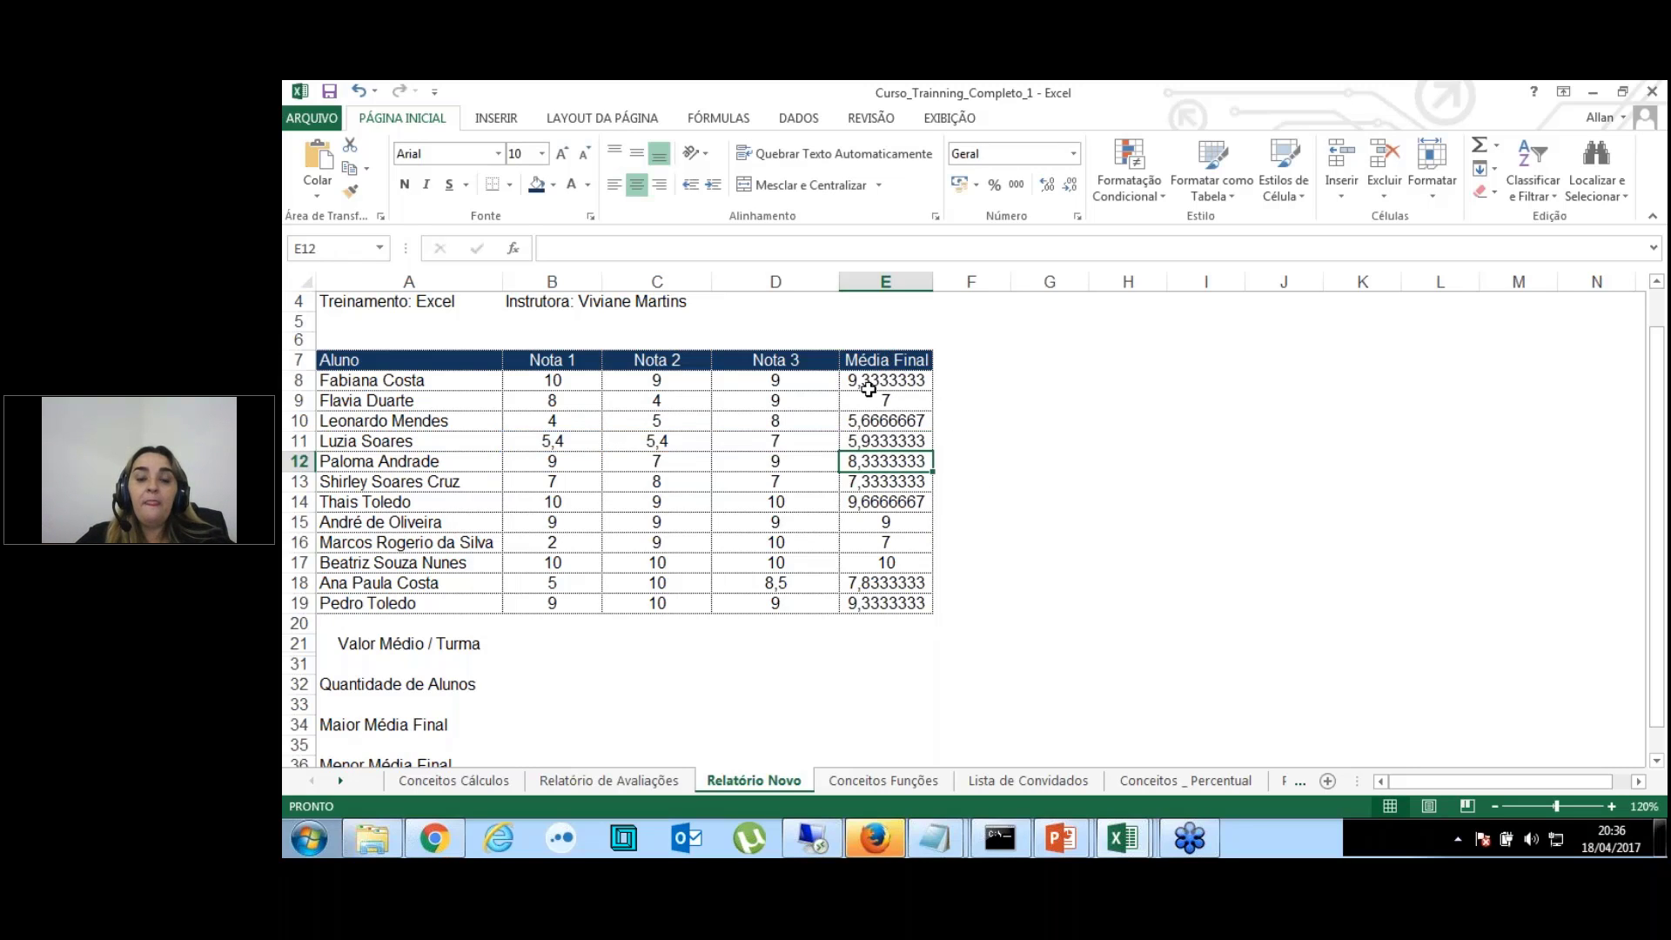
pyautogui.click(909, 383)
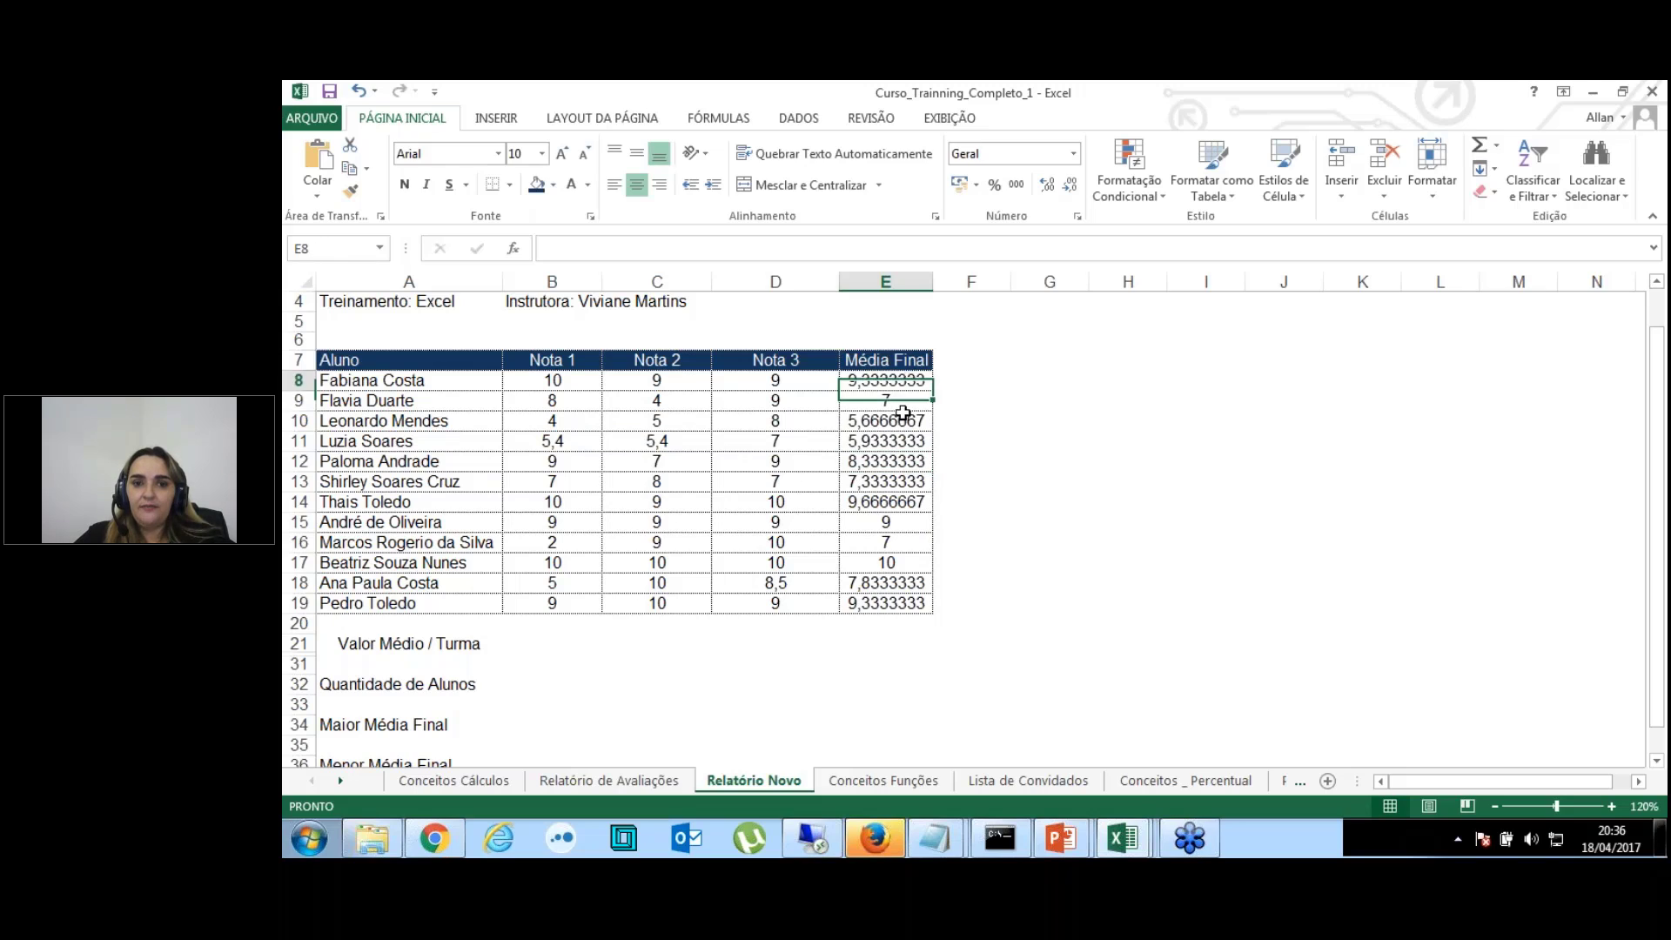
pyautogui.moveTo(897, 381); pyautogui.dragTo(888, 603)
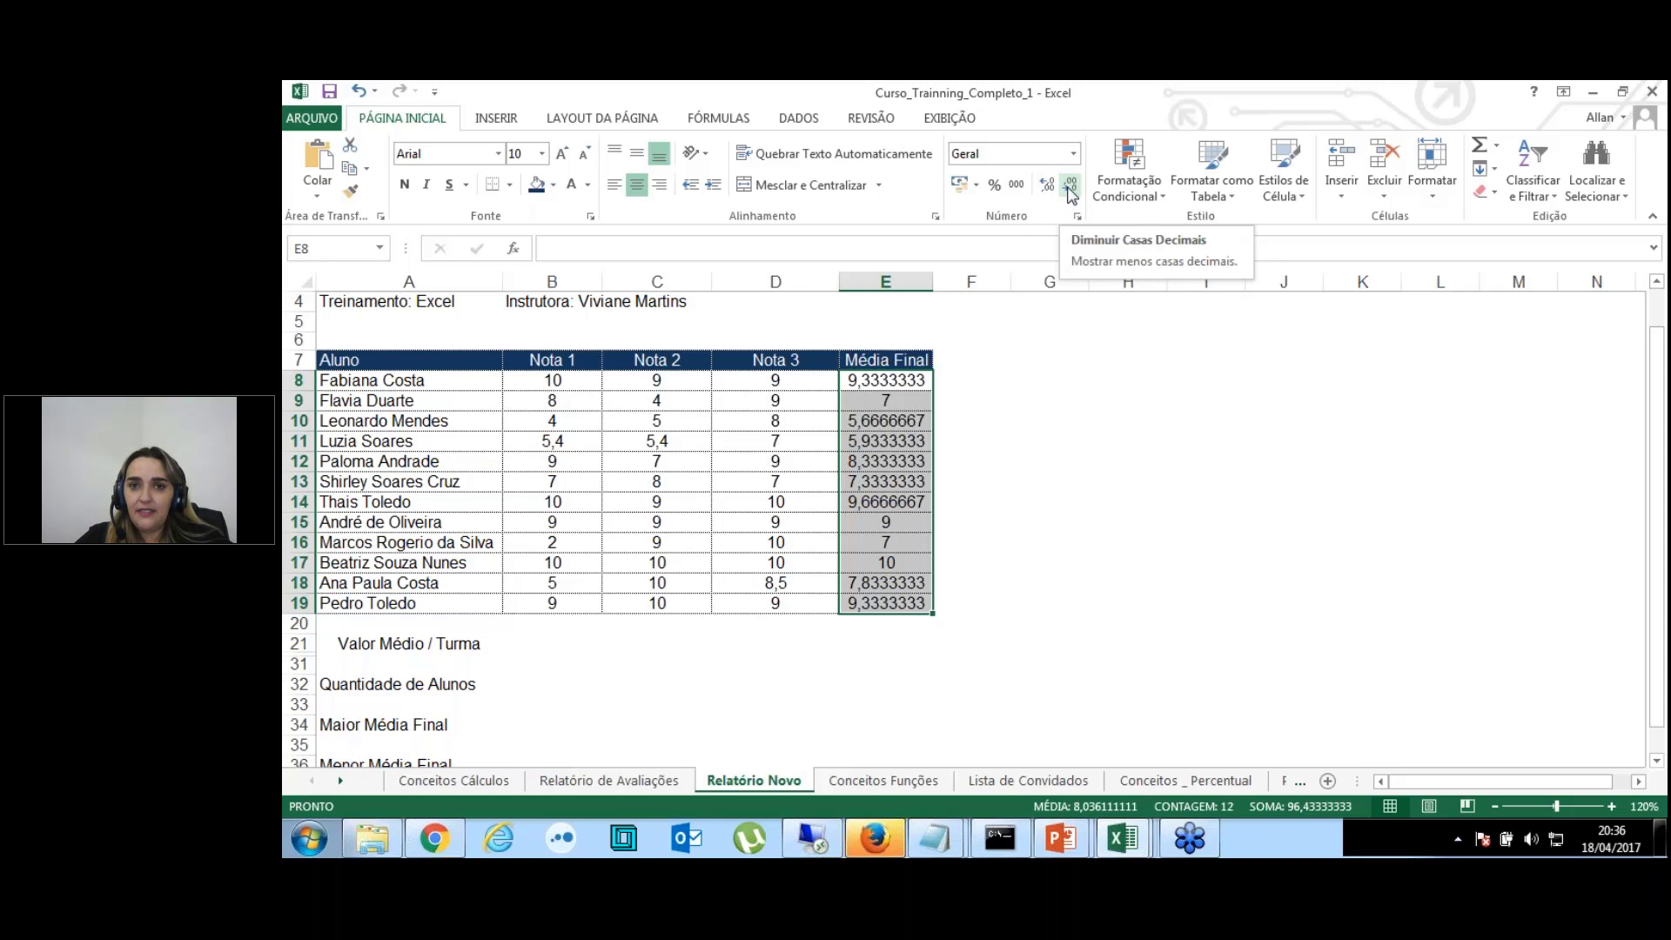
# Step: Reduce the decimal places shown in the Média Final values E8:E19
pyautogui.click(1072, 188)
pyautogui.click(1071, 188)
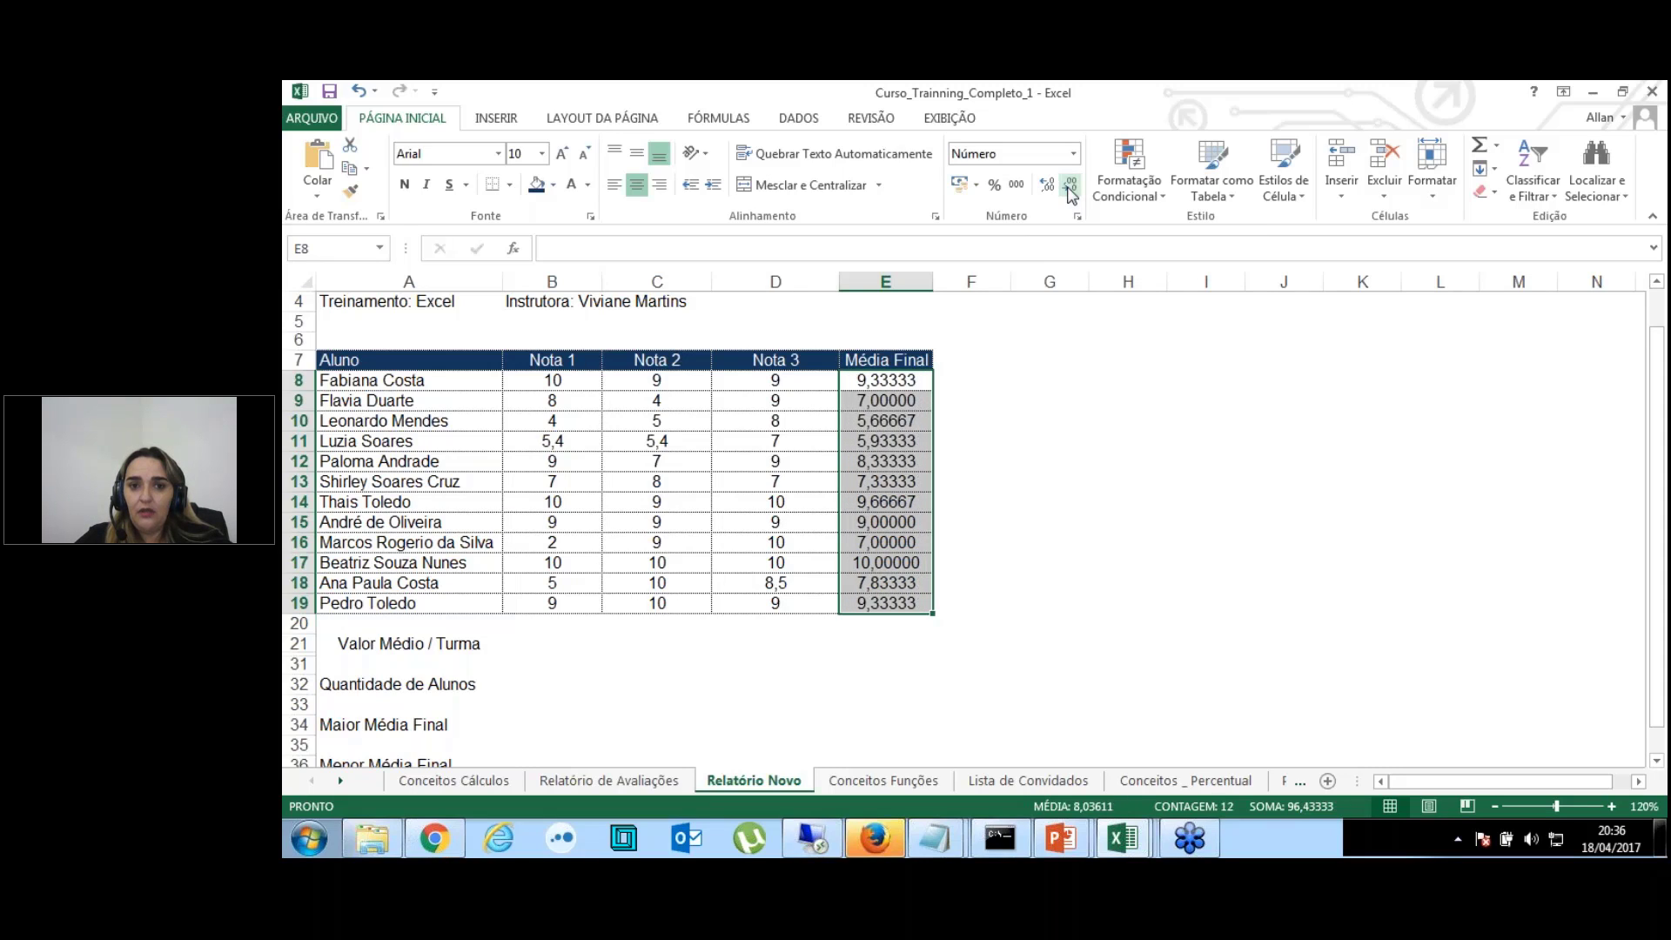
pyautogui.click(1069, 185)
pyautogui.click(1070, 185)
pyautogui.click(1070, 186)
pyautogui.click(1070, 186)
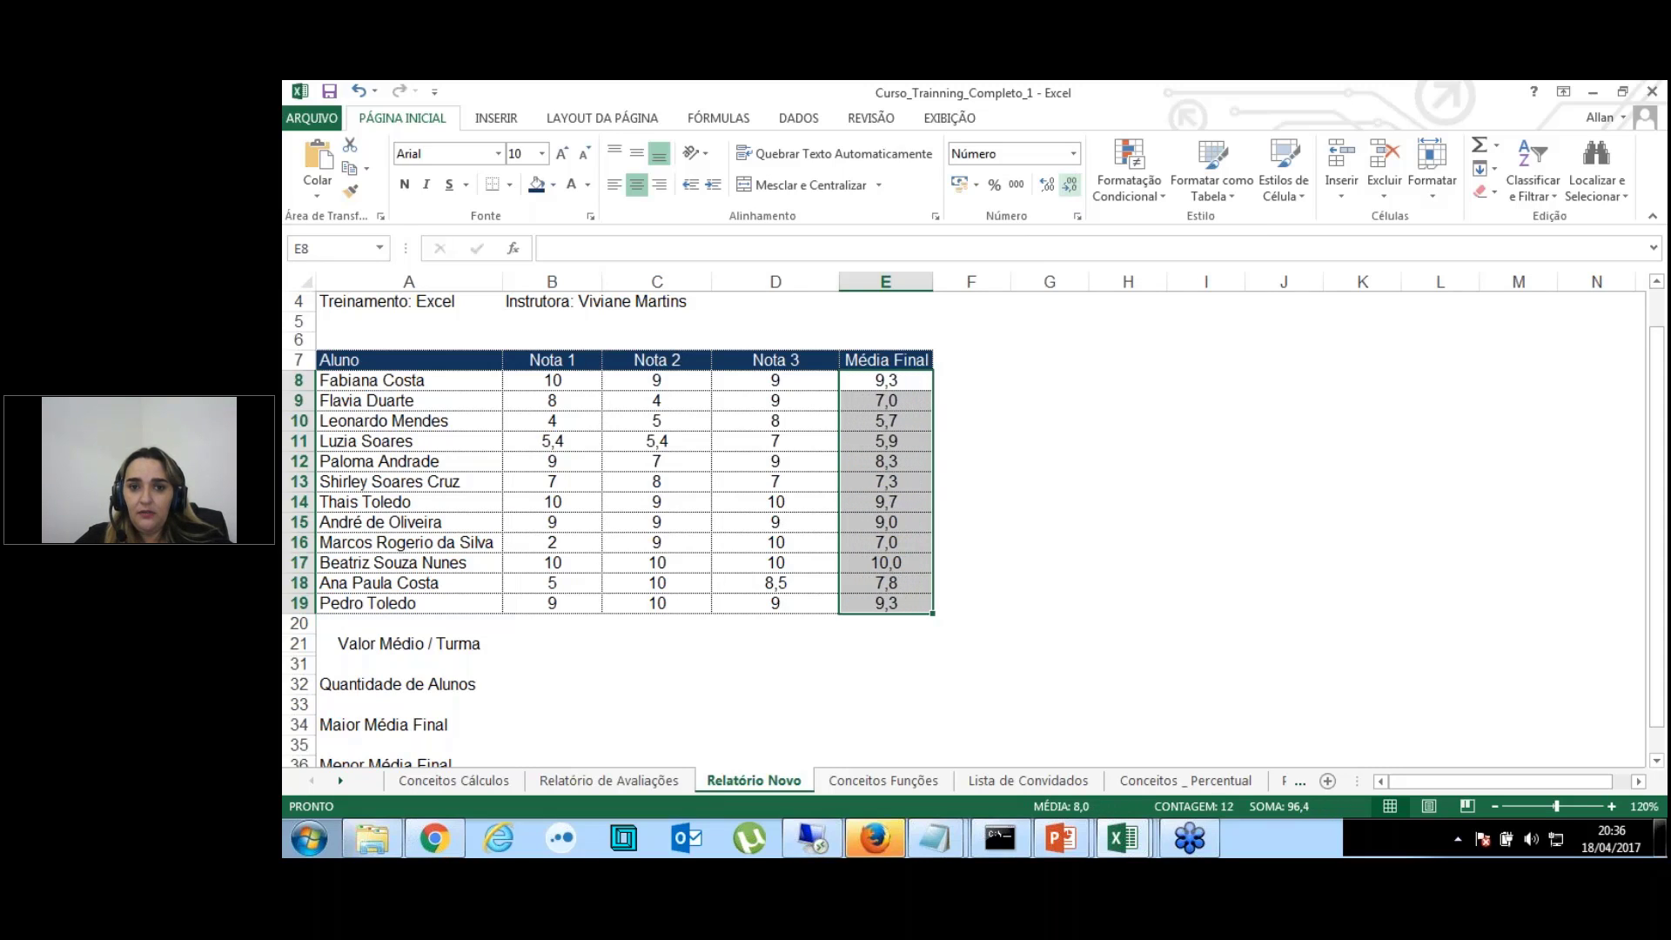
pyautogui.click(1070, 186)
pyautogui.click(1050, 186)
pyautogui.click(966, 524)
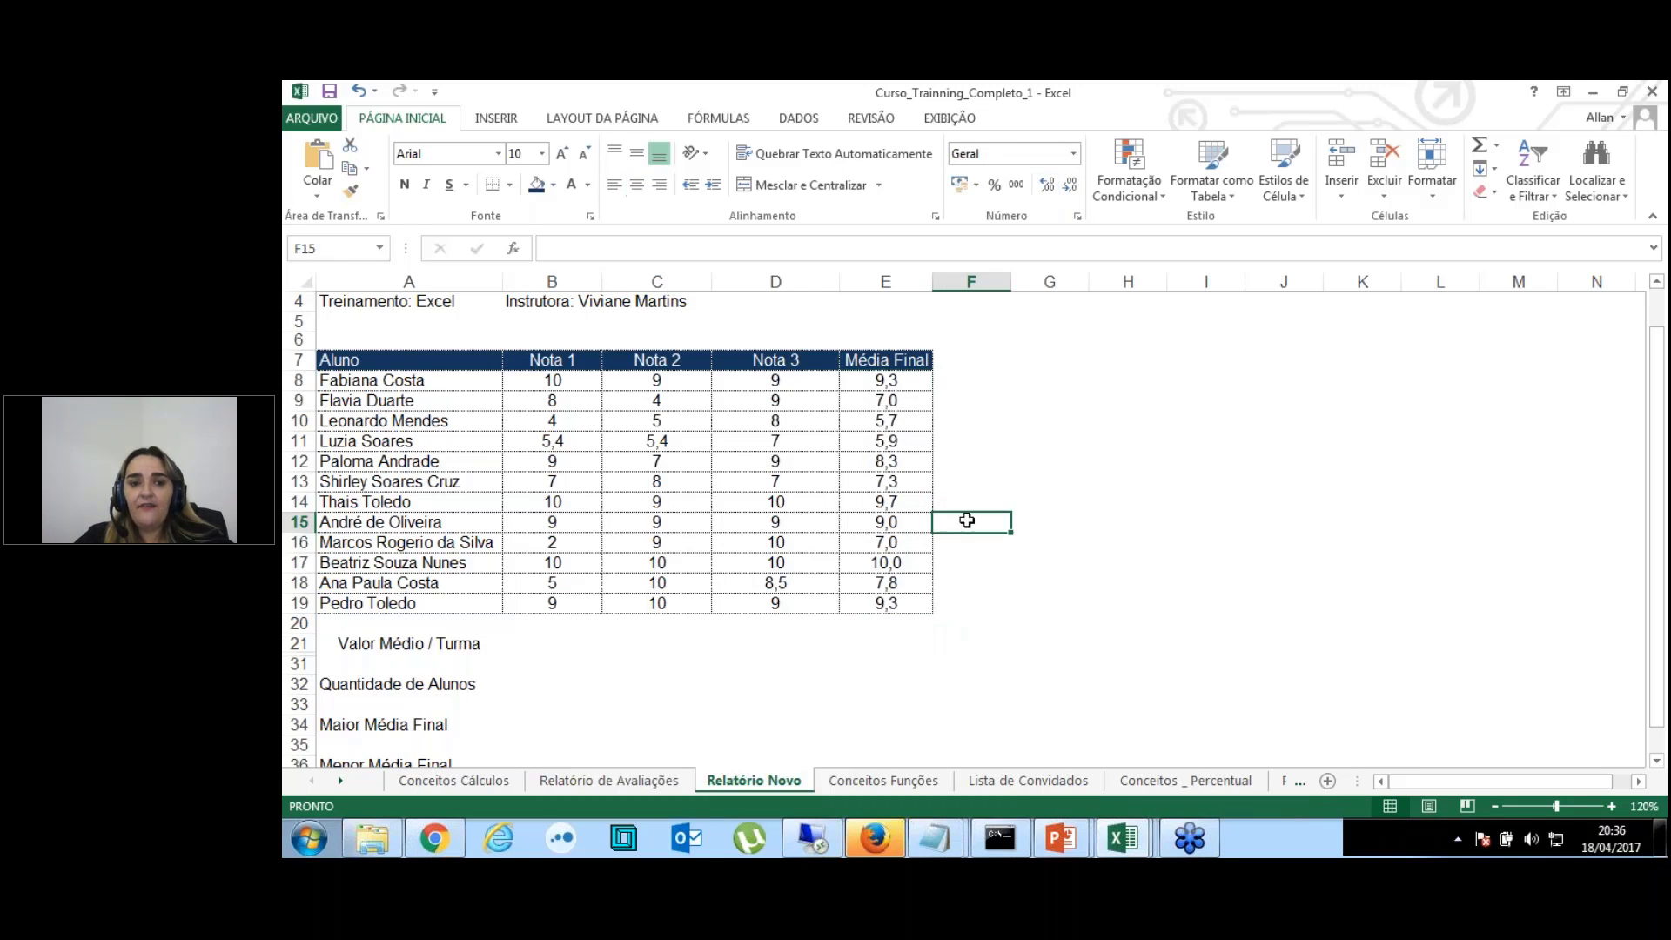
# Step: Set all grades B8:E19 to show three decimals, such as 9,333 and 5,667
pyautogui.moveTo(566, 380)
pyautogui.mouseDown()
pyautogui.moveTo(712, 458)
pyautogui.moveTo(870, 604)
pyautogui.mouseUp()
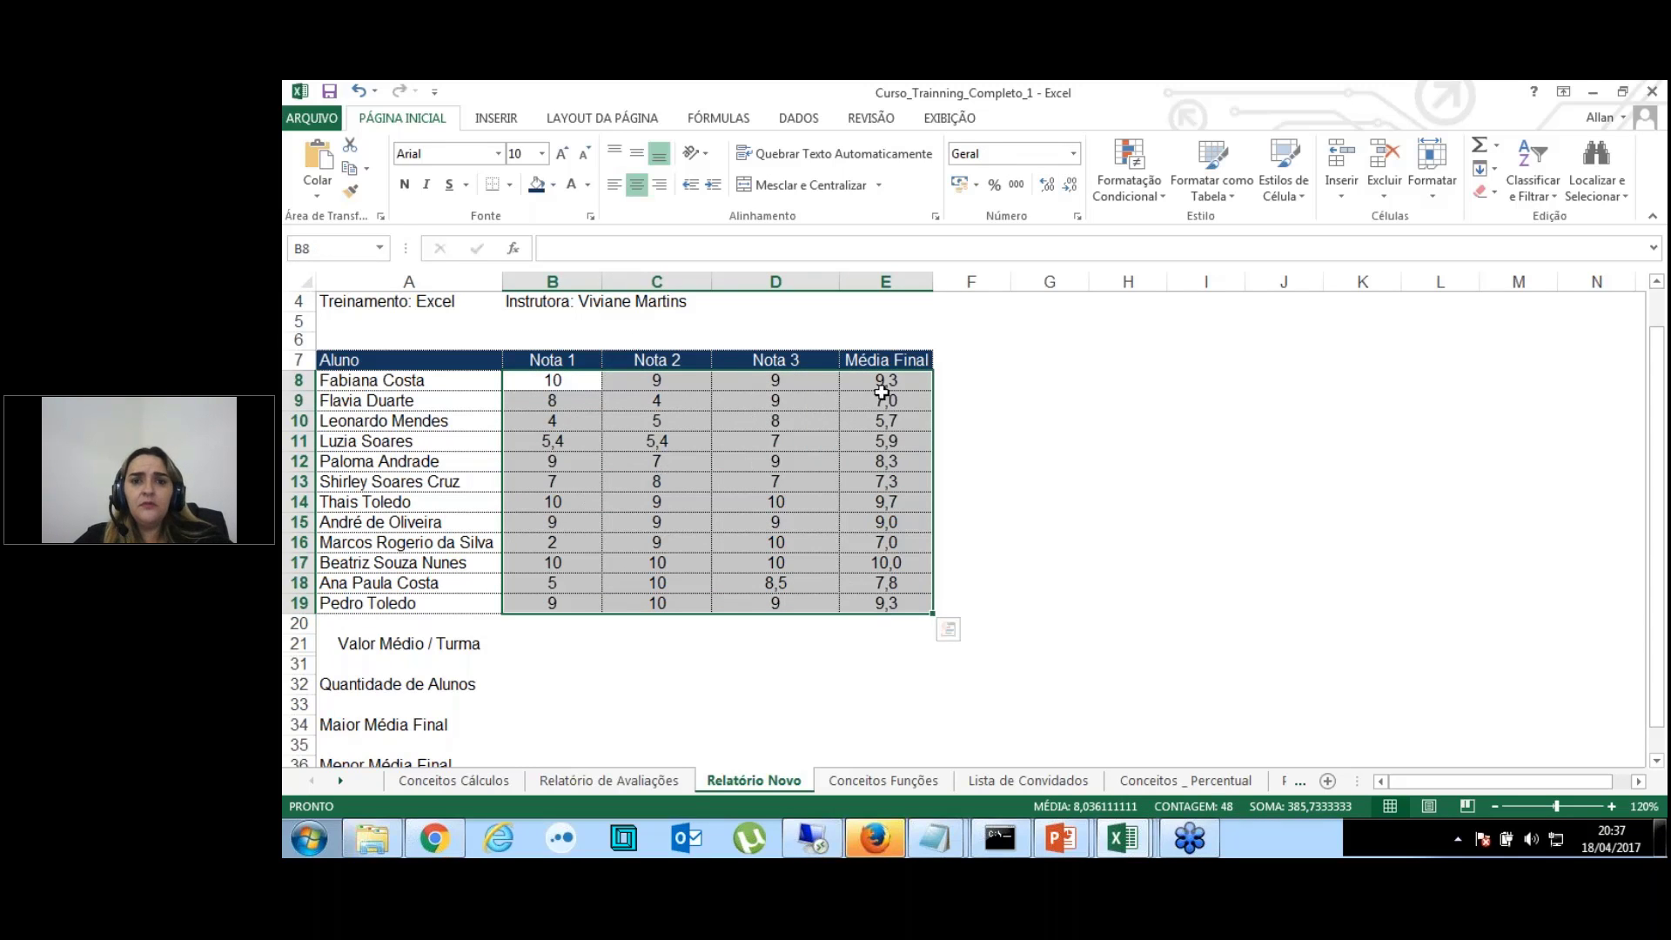
pyautogui.click(1072, 188)
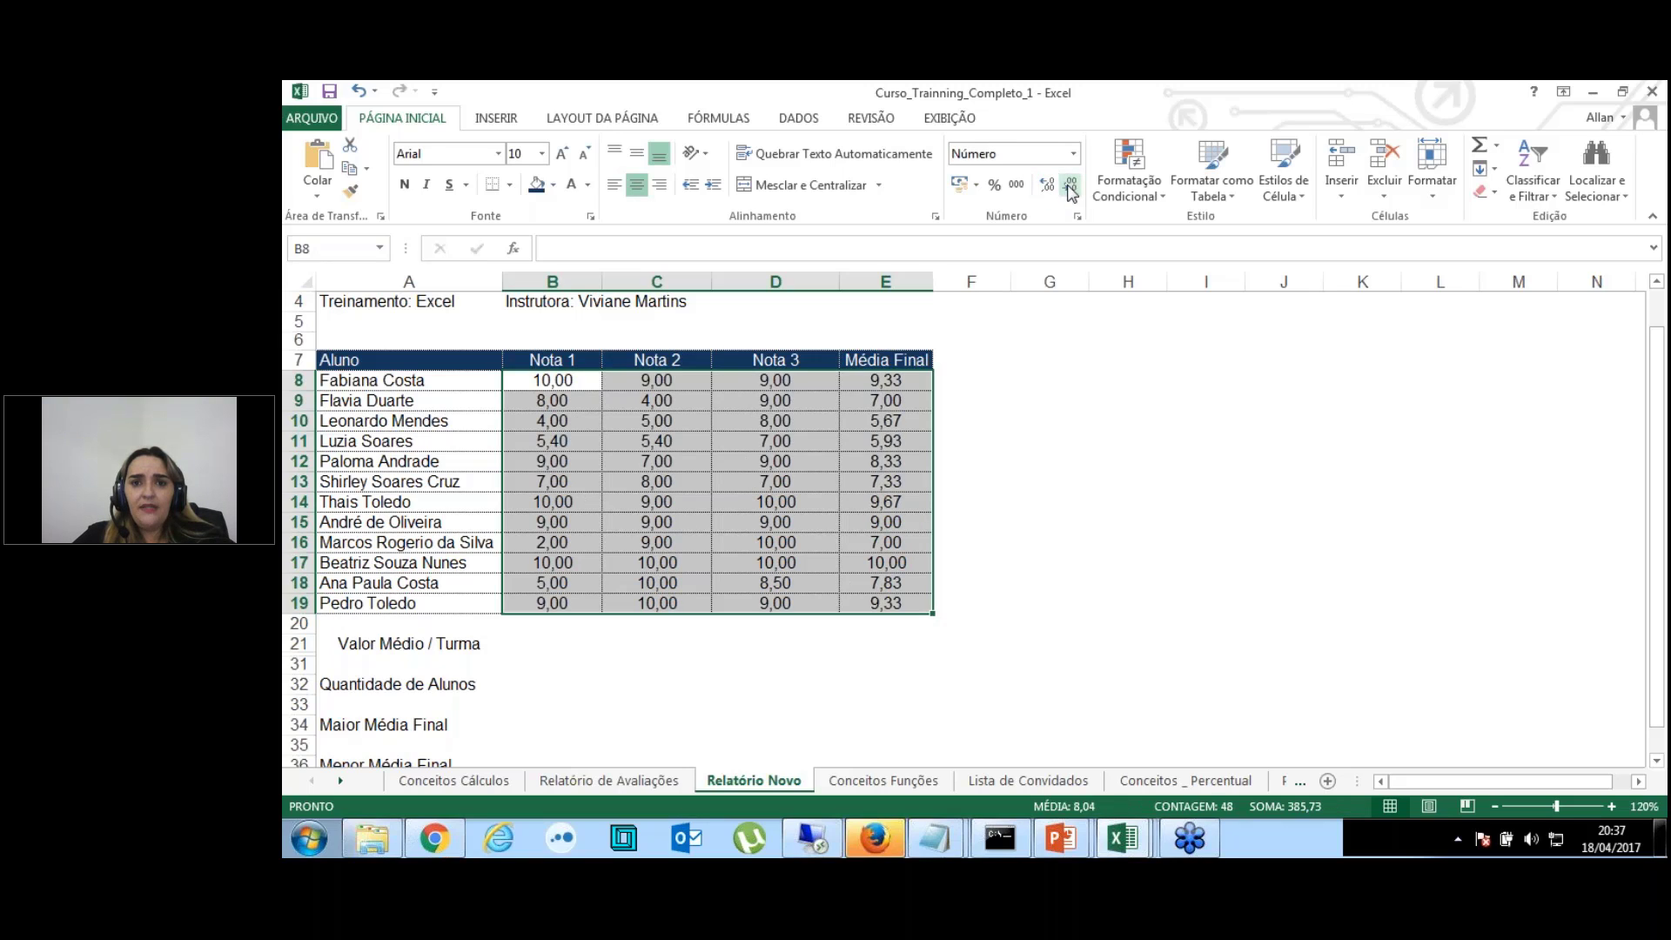
pyautogui.click(1071, 186)
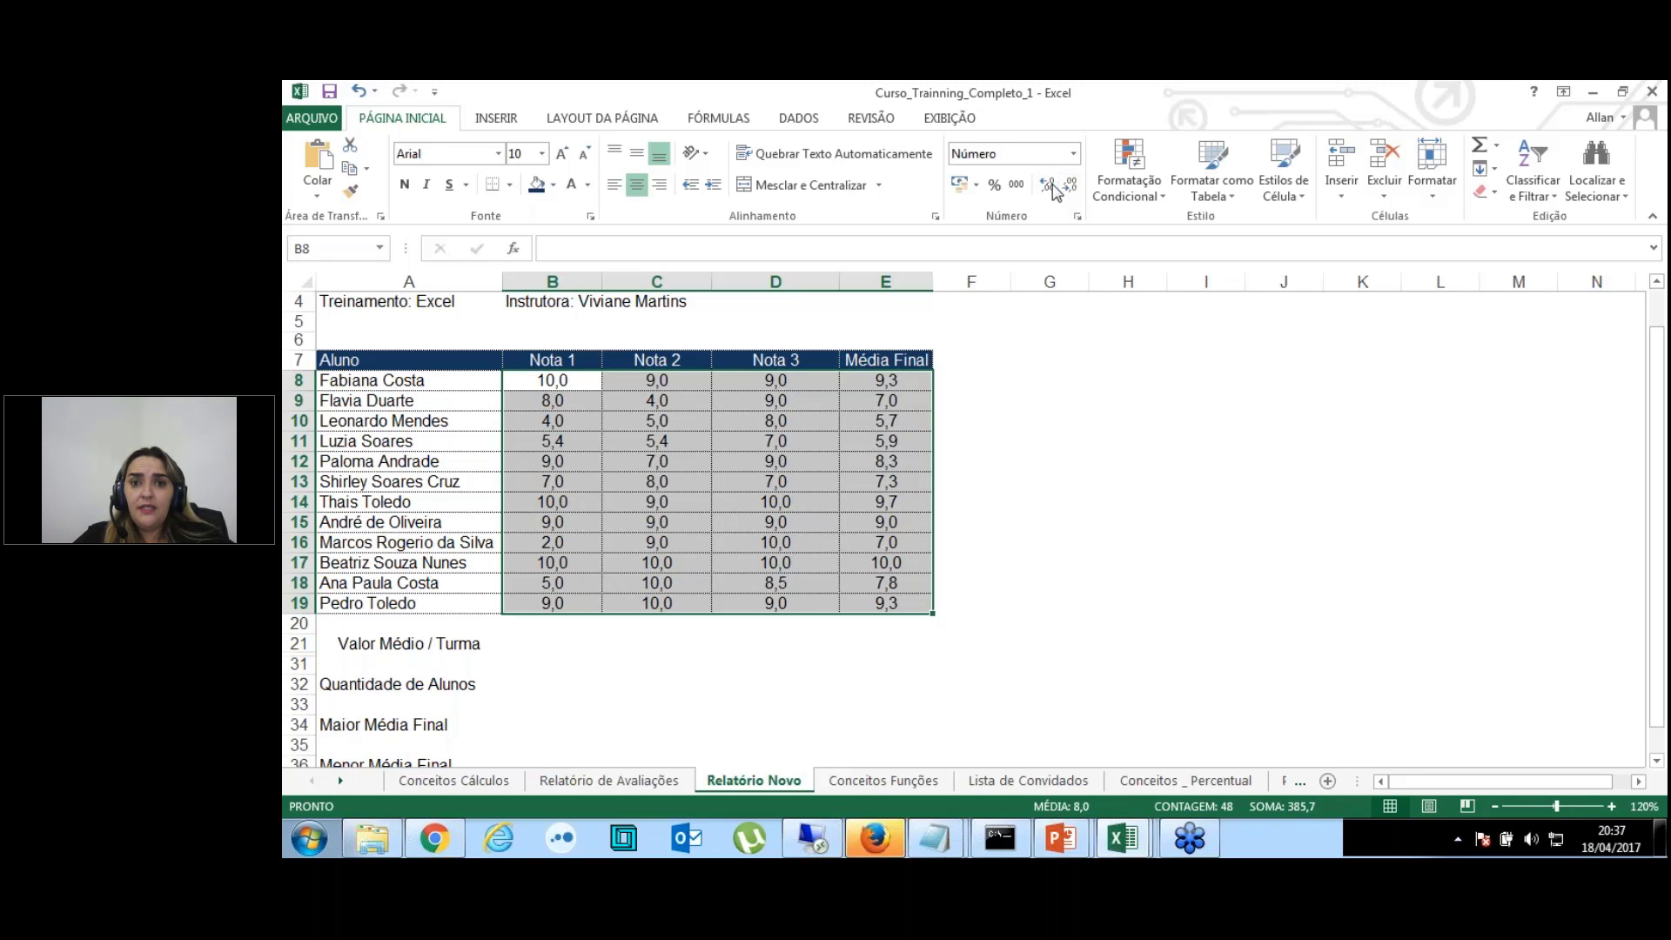
pyautogui.click(1047, 185)
pyautogui.click(1047, 185)
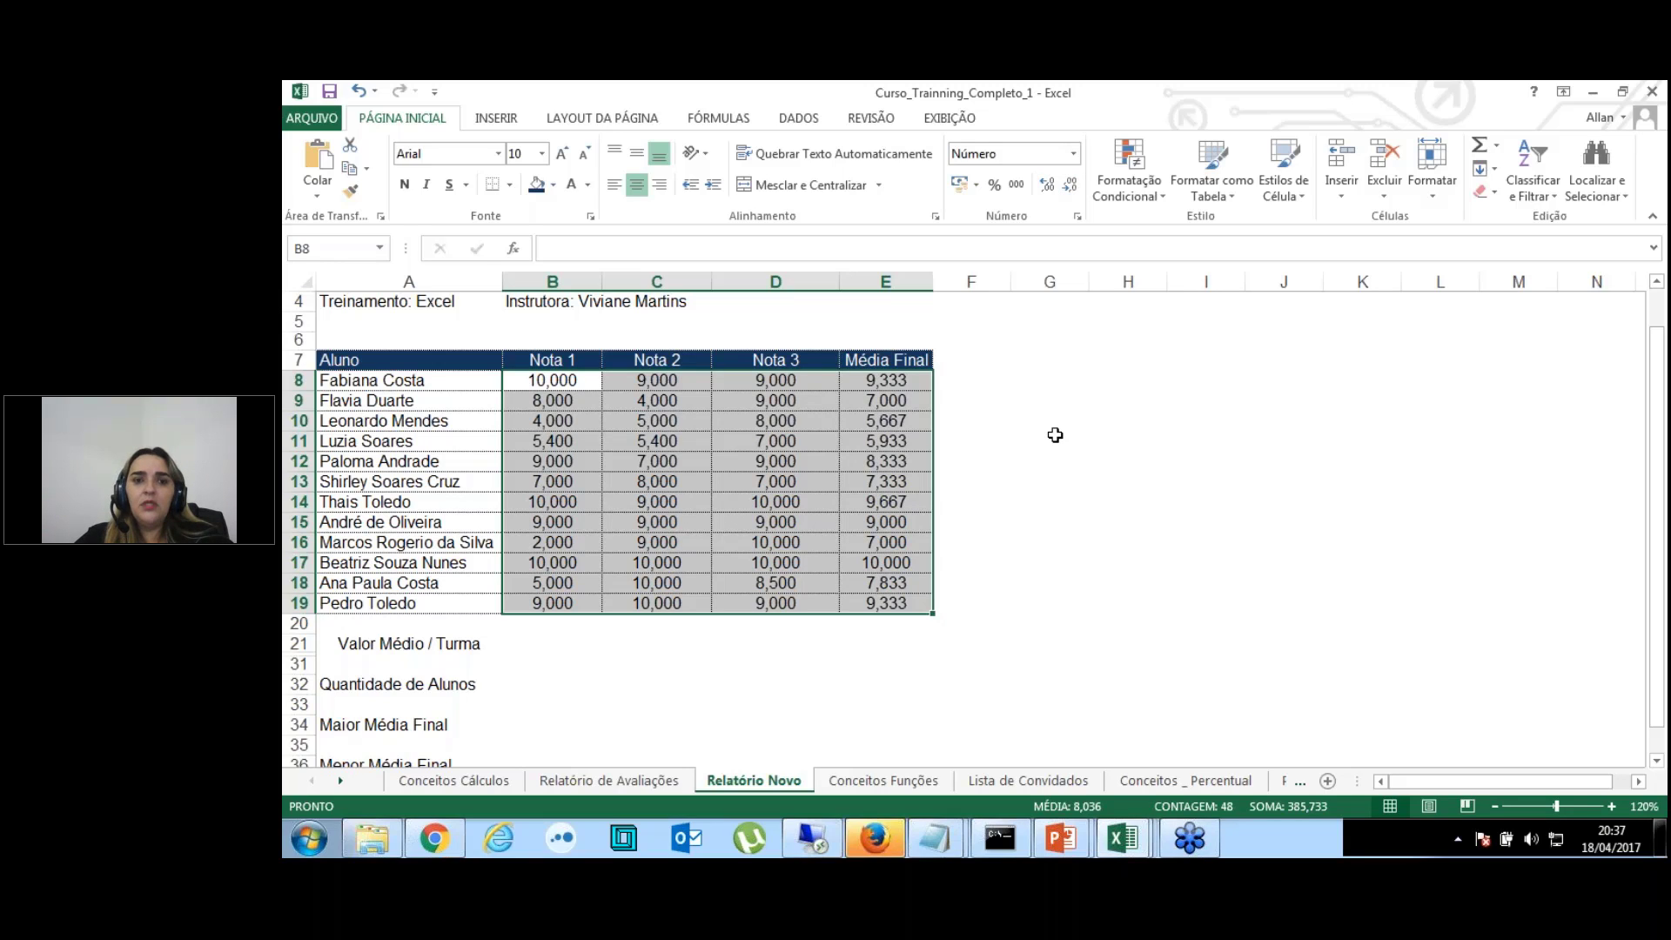
# Step: Apply Number format with 1 decimal place to grades B8:E19 via Format Cells (Ctrl+1)
pyautogui.hotkey('ctrl', '1')
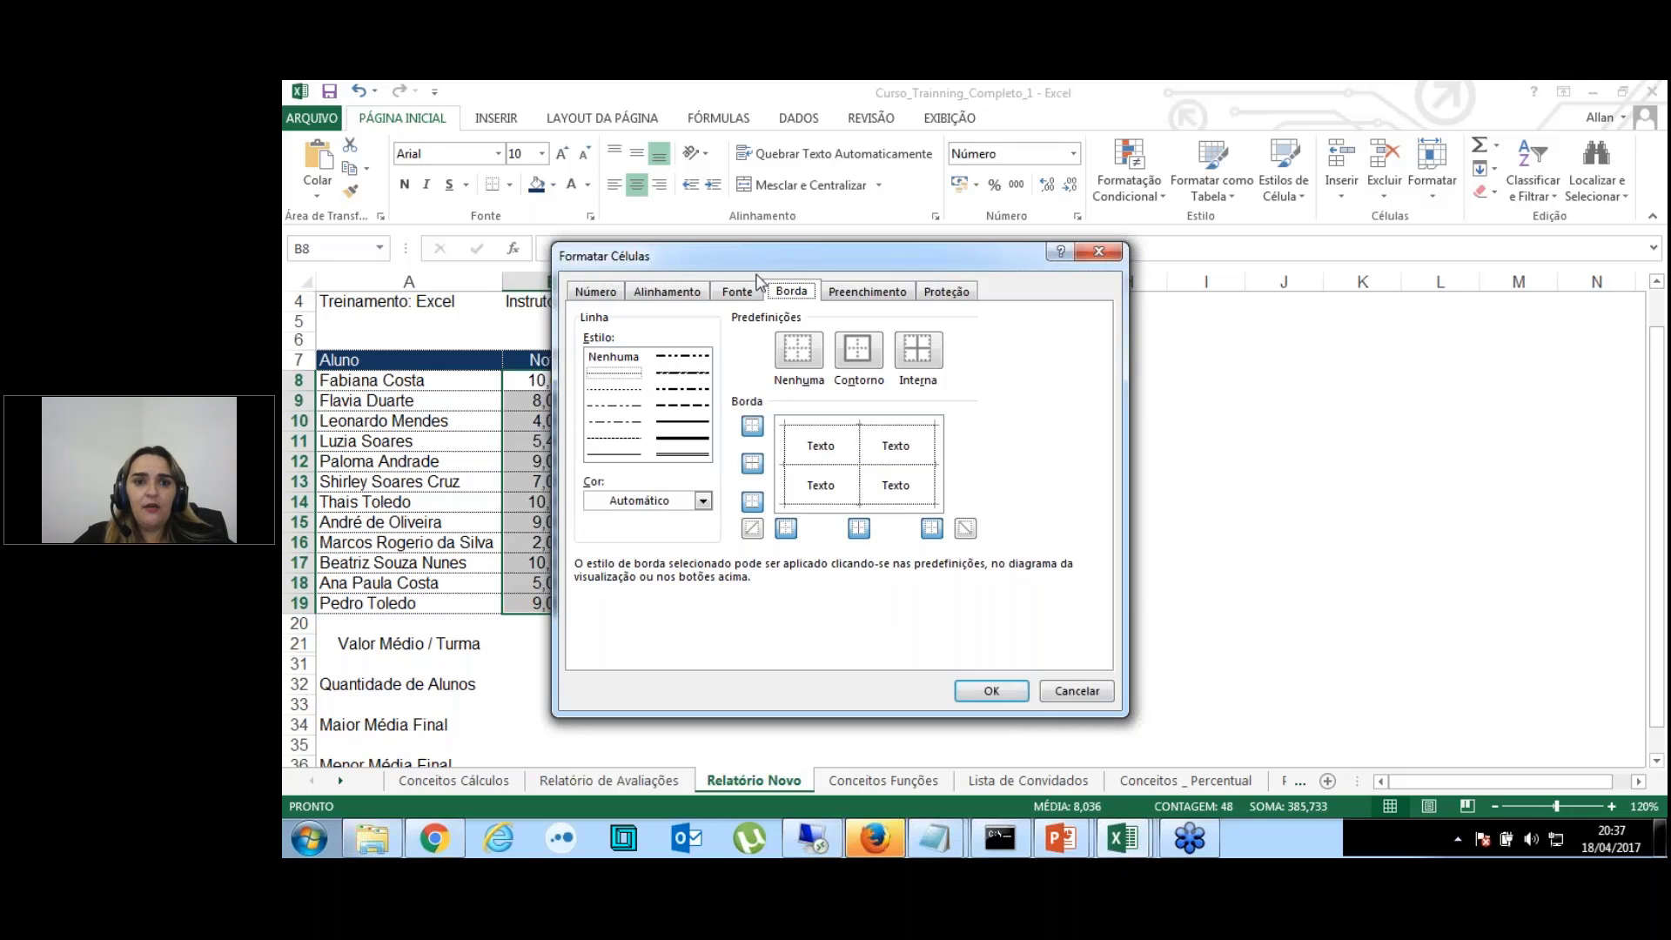
pyautogui.click(601, 296)
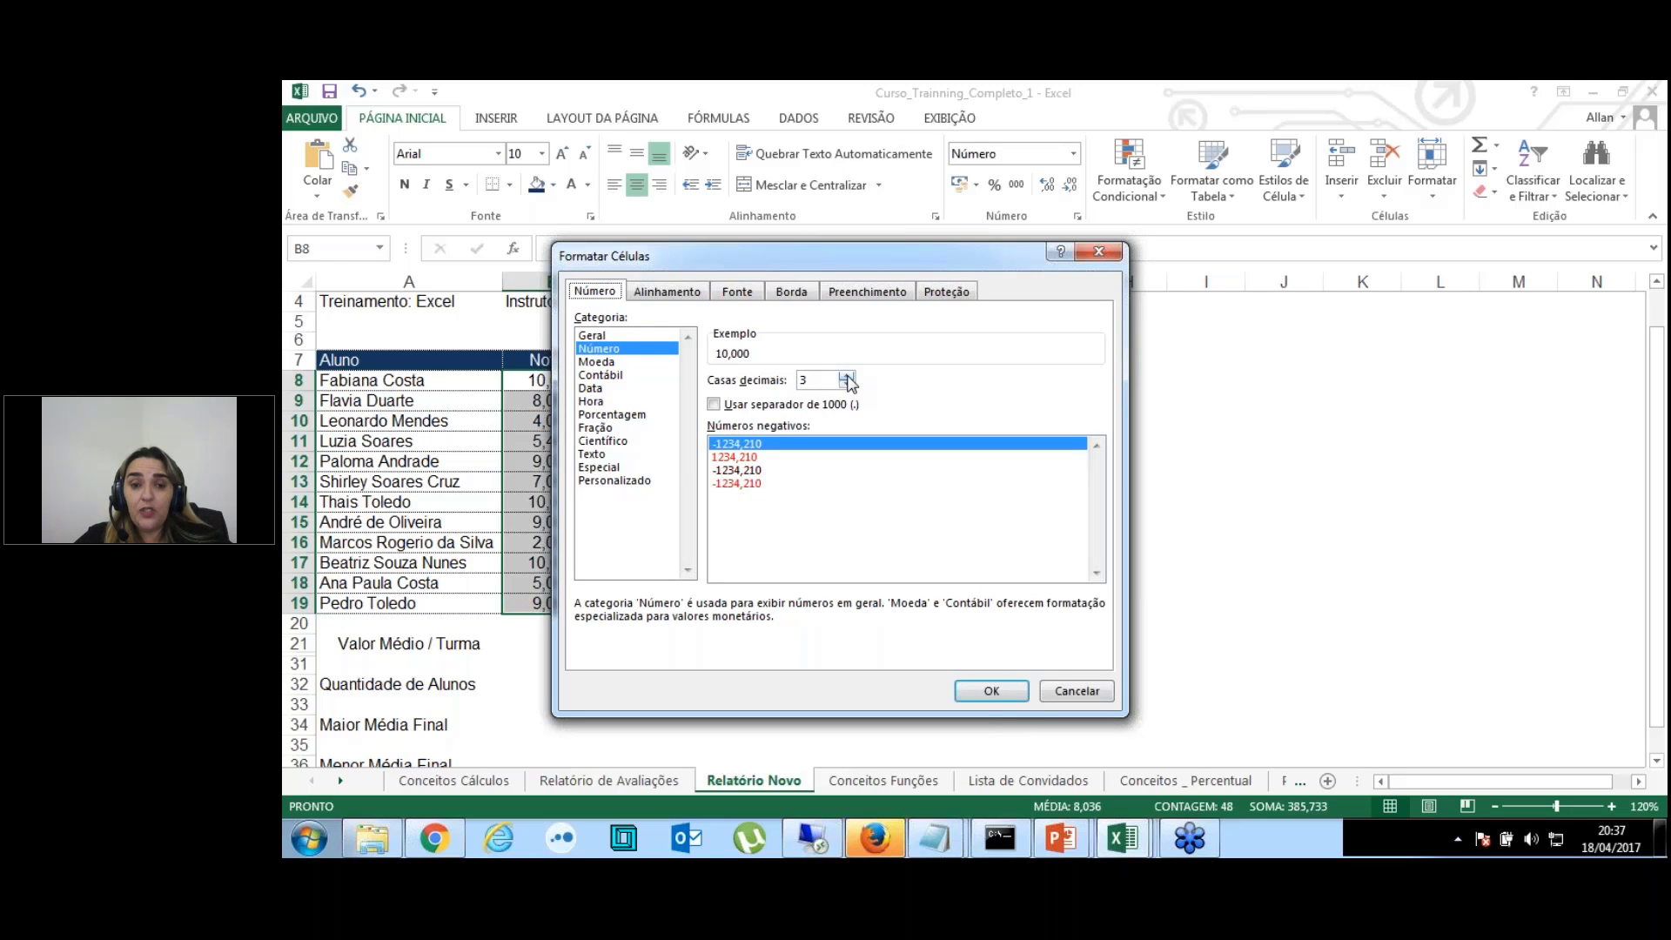
pyautogui.click(846, 376)
pyautogui.click(846, 376)
pyautogui.click(846, 376)
pyautogui.click(846, 376)
pyautogui.click(846, 385)
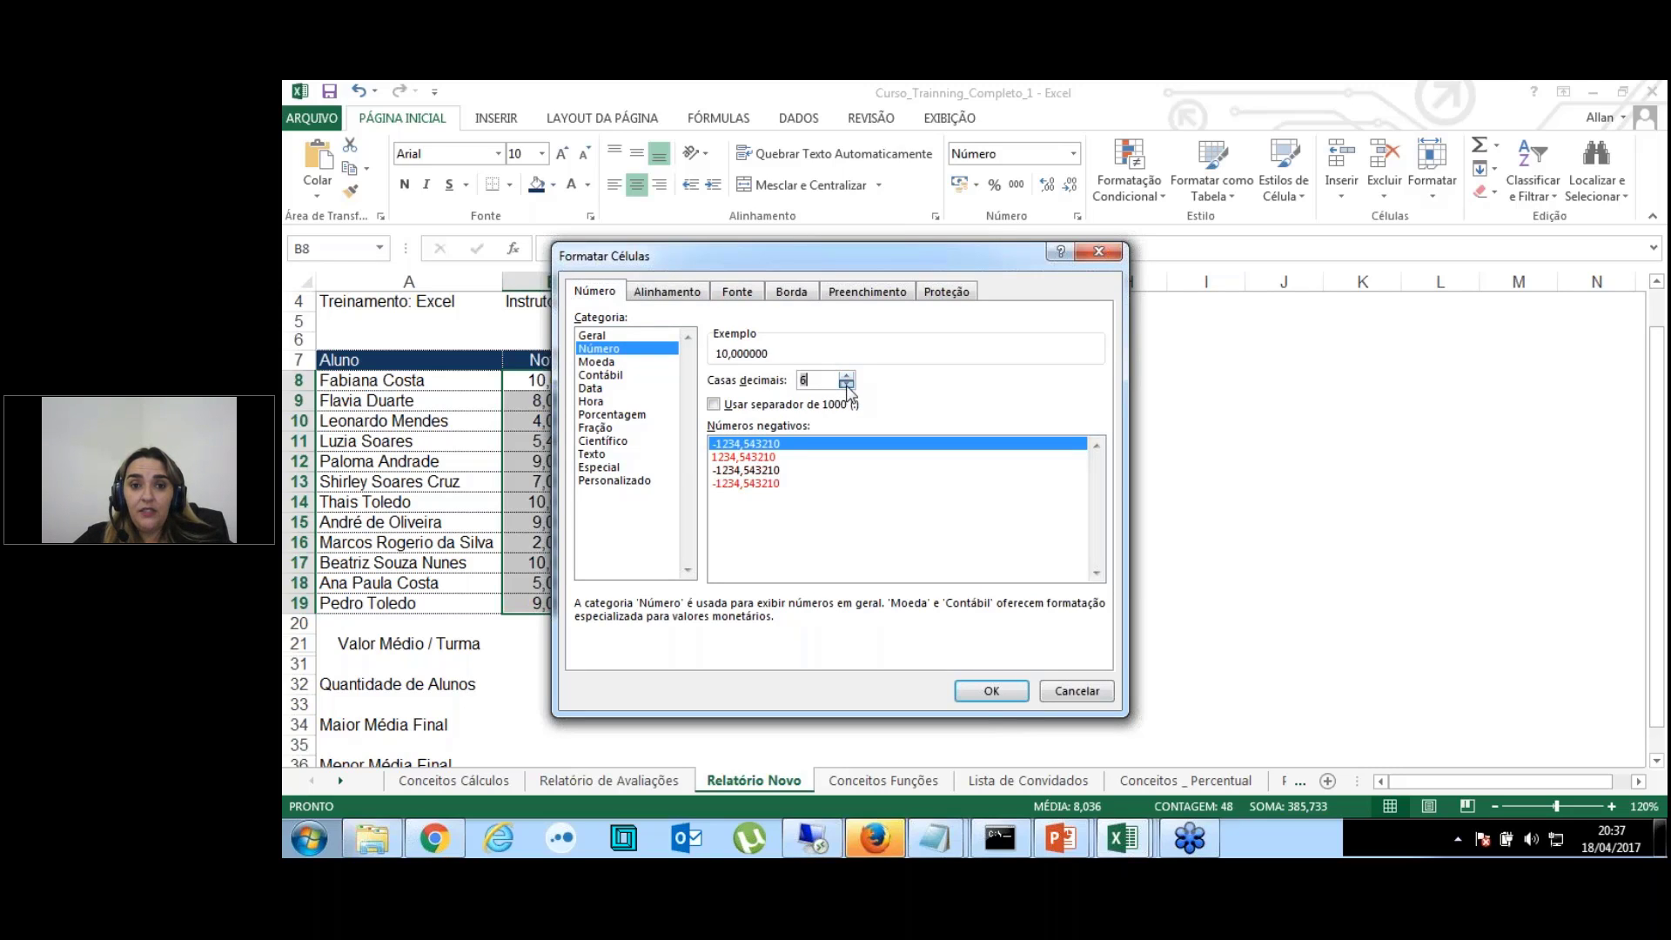
pyautogui.click(846, 385)
pyautogui.click(846, 384)
pyautogui.click(845, 384)
pyautogui.click(846, 384)
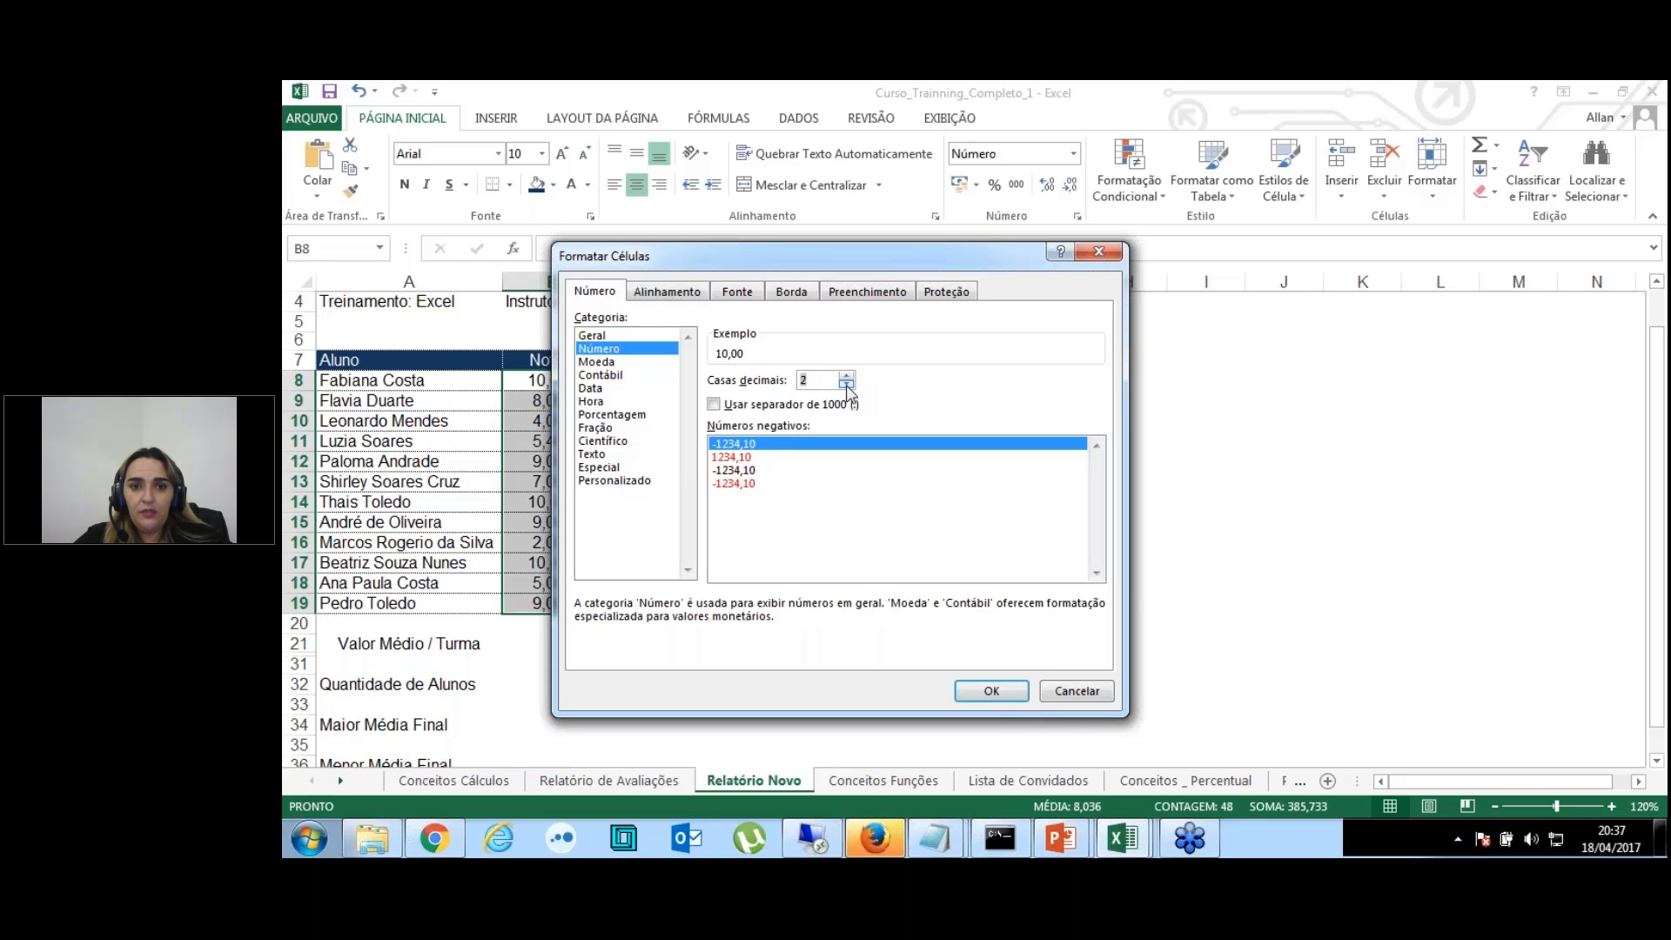
pyautogui.click(846, 385)
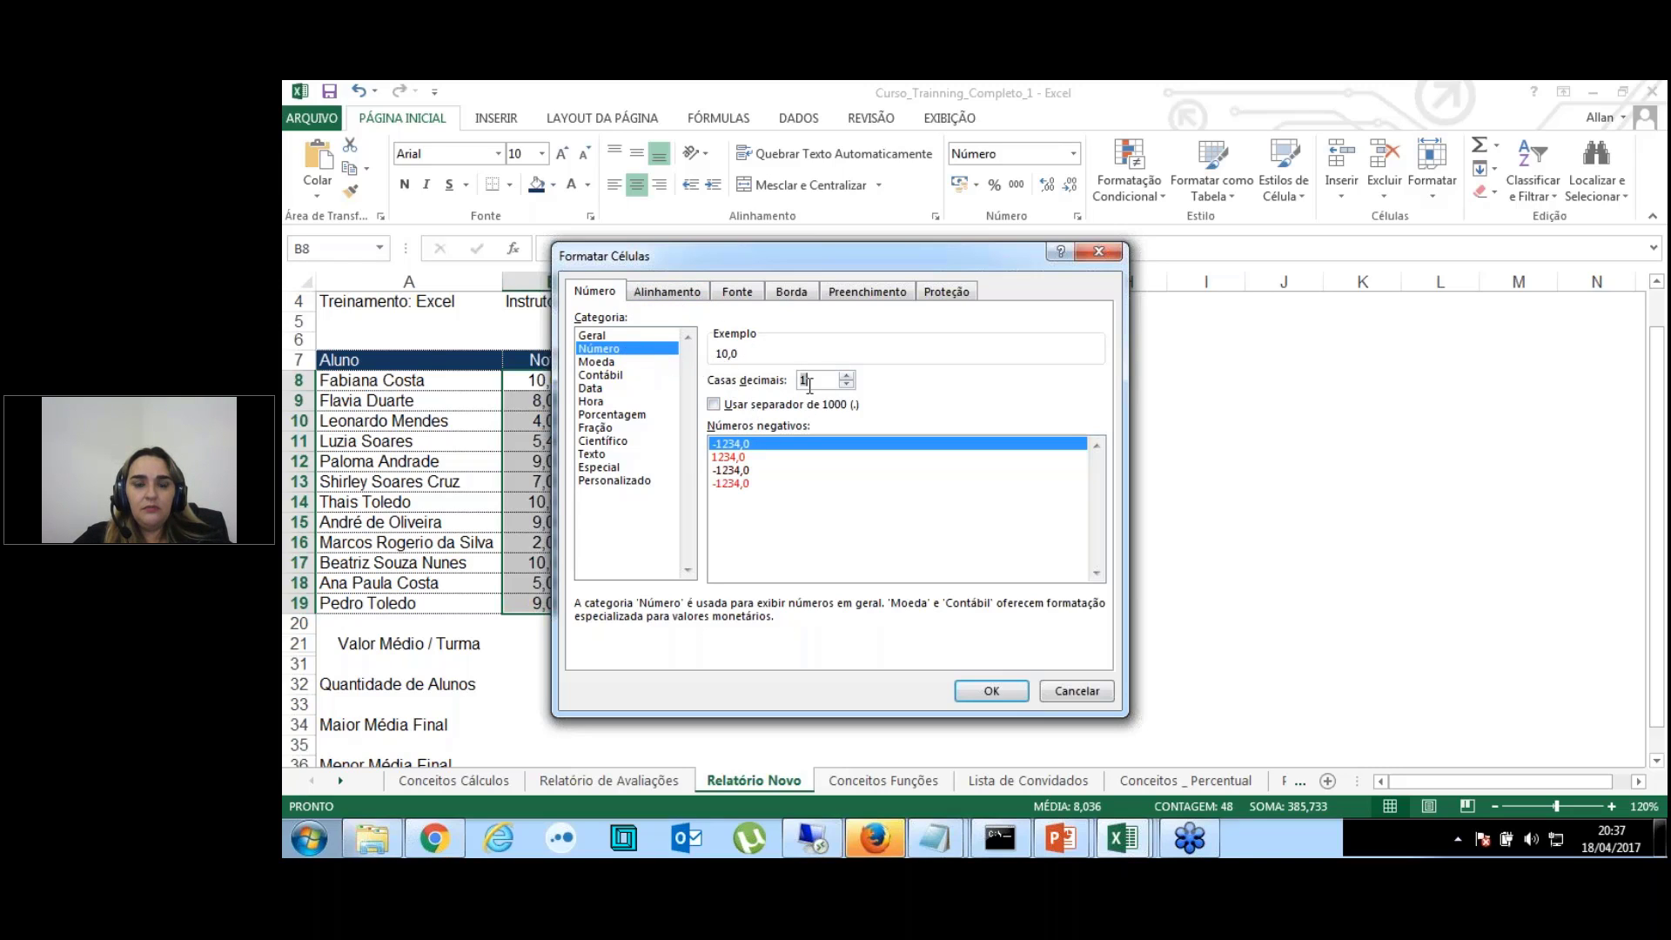
pyautogui.click(975, 691)
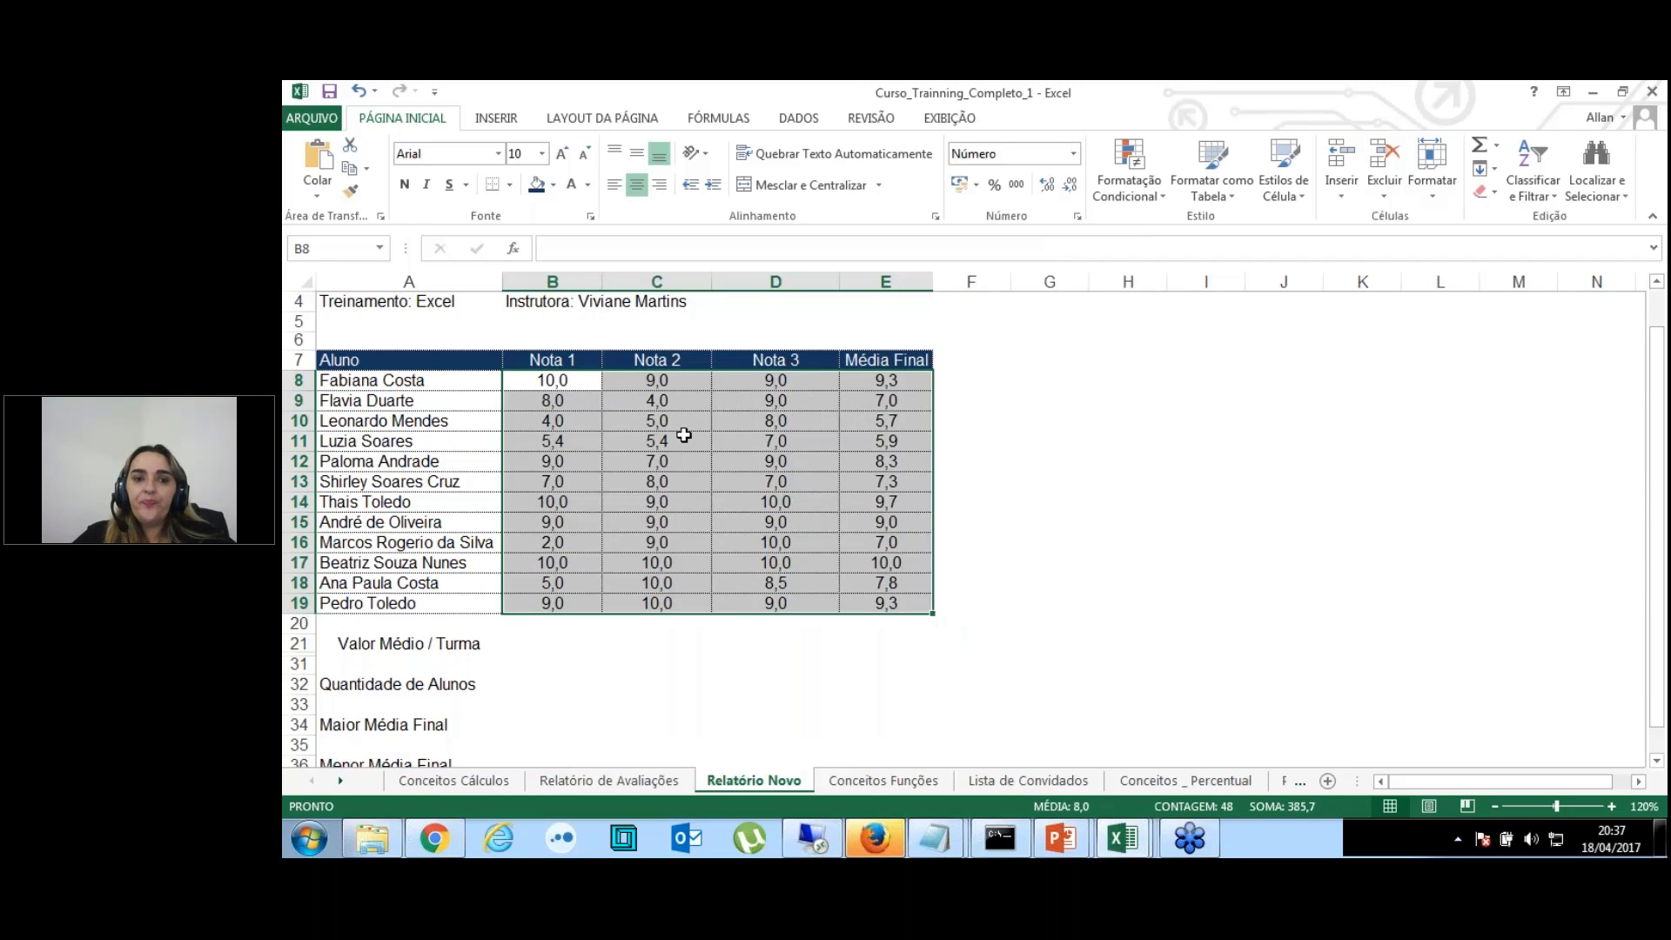
pyautogui.click(685, 435)
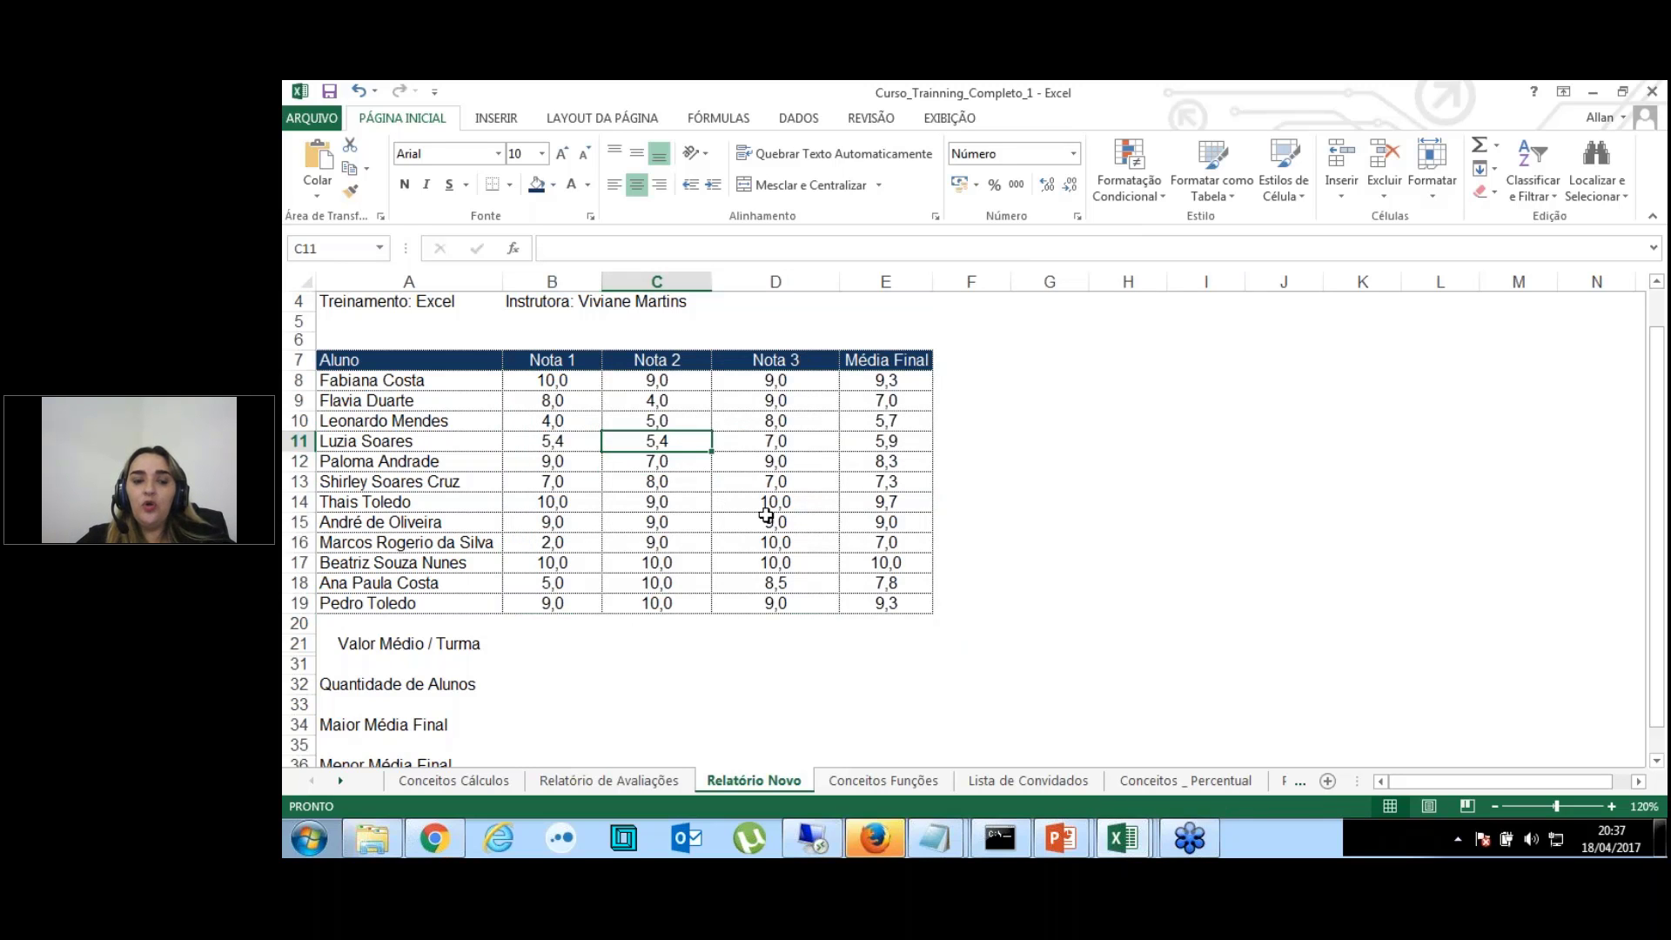